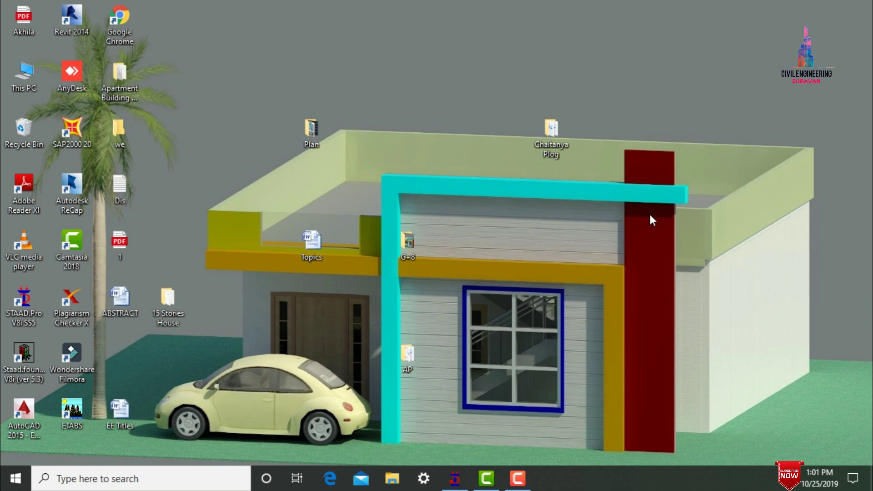
Step: Examine the rendered multi-storey reference building in the already open STAAD.Pro file from several angles
{"action": "left_click", "coordinate": [454, 478]}
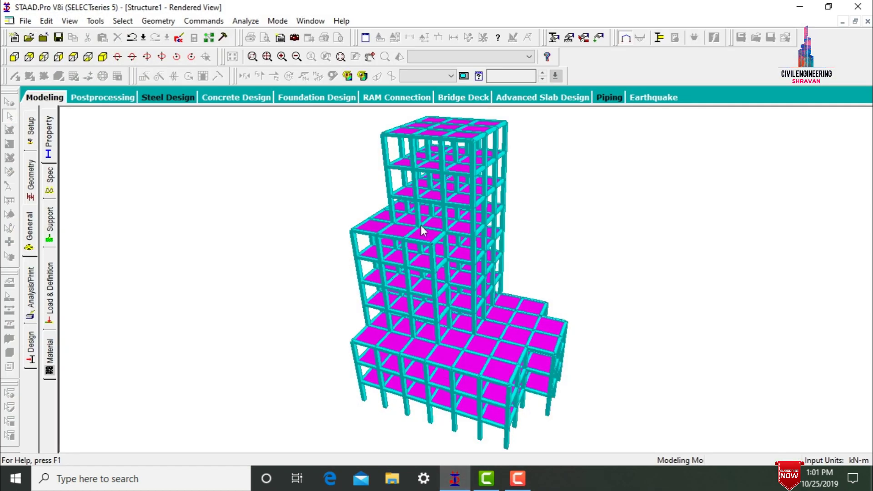
{"action": "left_click_drag", "start_coordinate": [439, 203], "coordinate": [458, 236]}
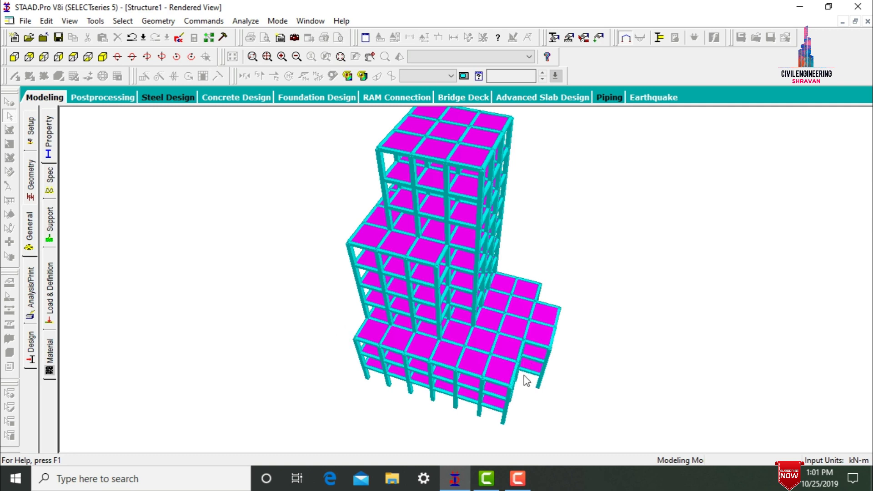
{"action": "left_click_drag", "start_coordinate": [523, 361], "coordinate": [511, 231]}
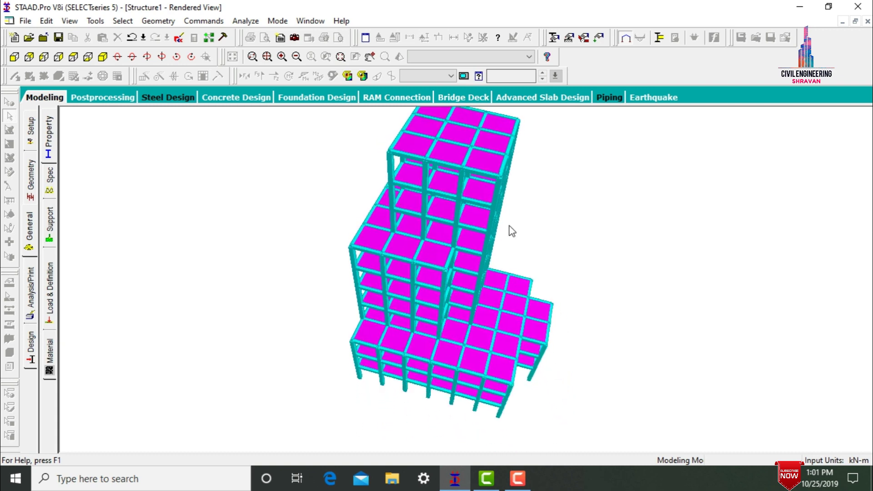
{"action": "left_click_drag", "start_coordinate": [486, 173], "coordinate": [445, 204]}
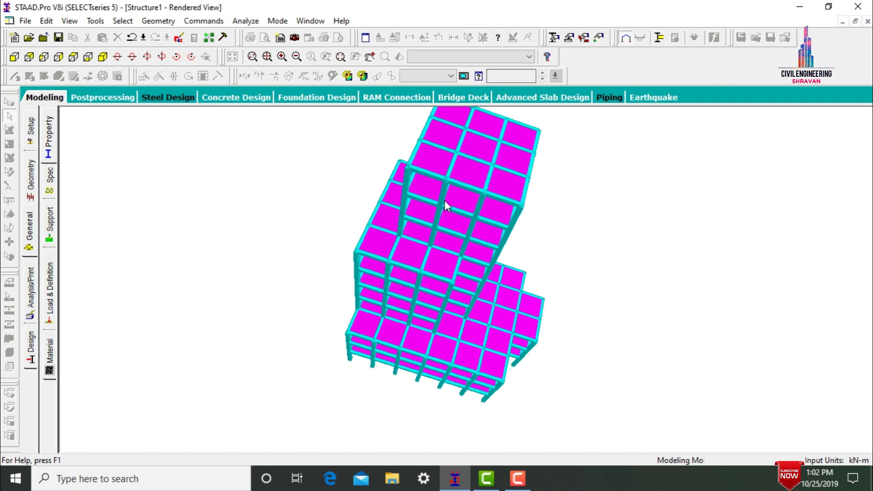
{"action": "left_click_drag", "start_coordinate": [446, 181], "coordinate": [409, 277]}
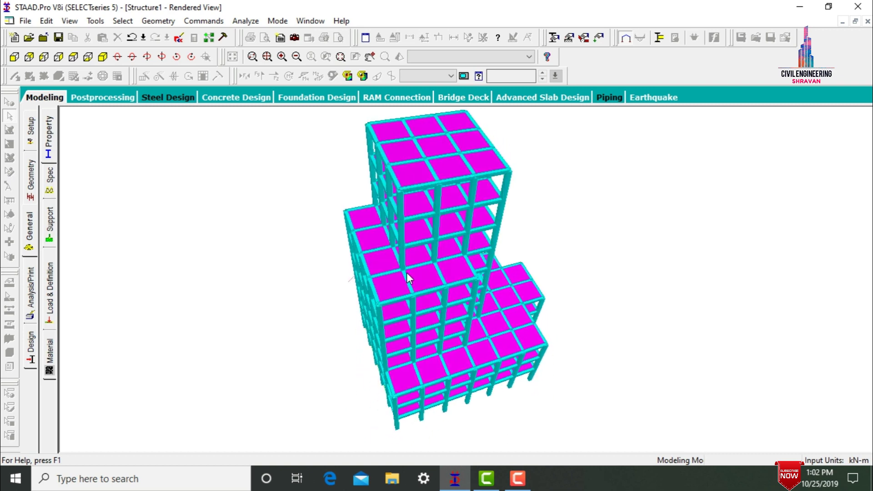
{"action": "left_click", "coordinate": [800, 7]}
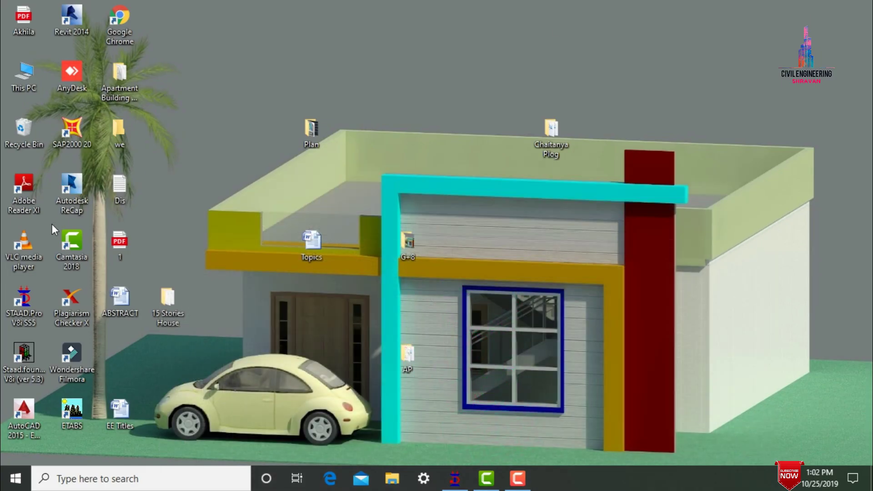
Step: Start another STAAD.Pro session and set up a new Space structure with the file name G+8
{"action": "double_click", "coordinate": [24, 300]}
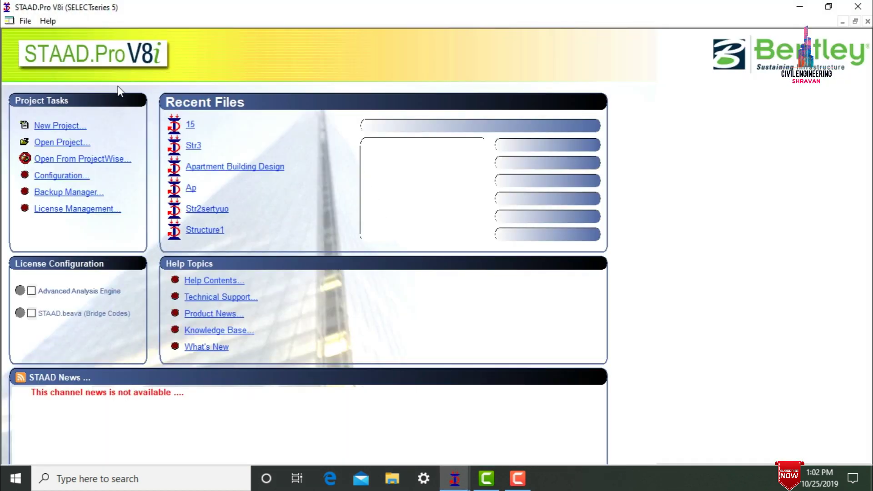
{"action": "left_click", "coordinate": [54, 126]}
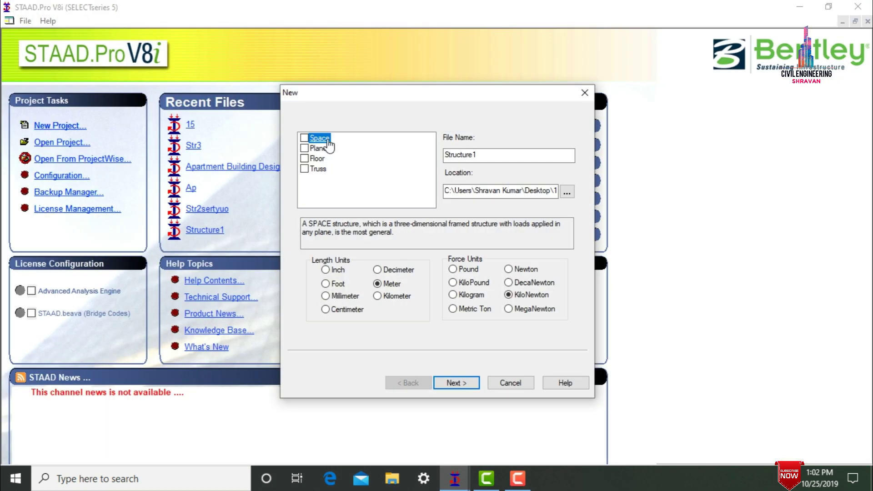
{"action": "left_click", "coordinate": [318, 138]}
{"action": "double_click", "coordinate": [485, 155]}
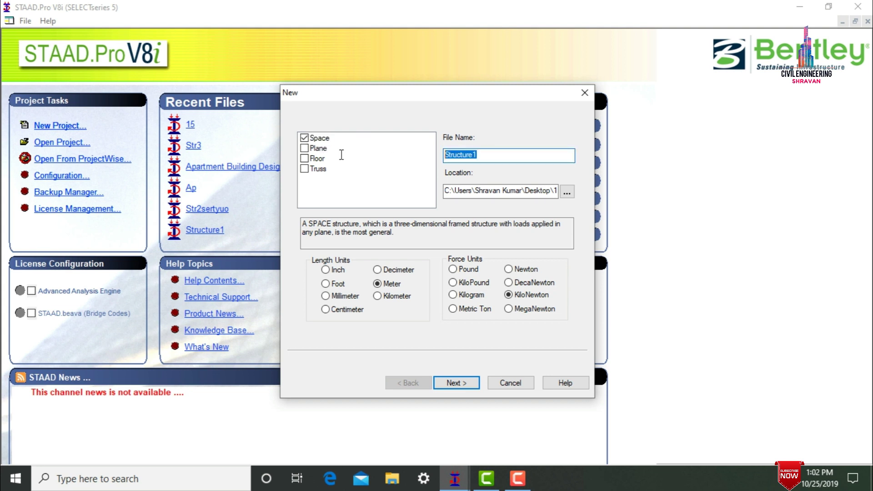
{"action": "type", "text": "G"}
Step: Store the project in the G+8 desktop folder with meter and kilonewton units, and create it with the Add Beam option
{"action": "left_click", "coordinate": [566, 191]}
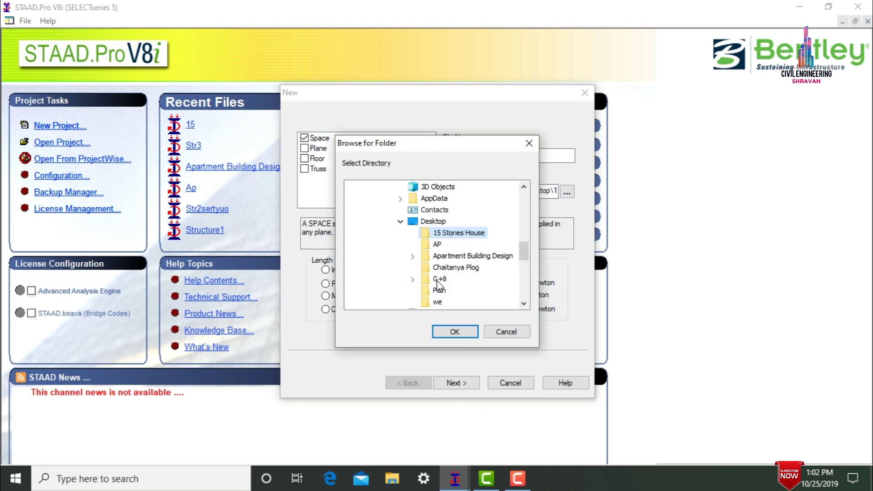
{"action": "left_click", "coordinate": [438, 279]}
{"action": "left_click", "coordinate": [454, 332]}
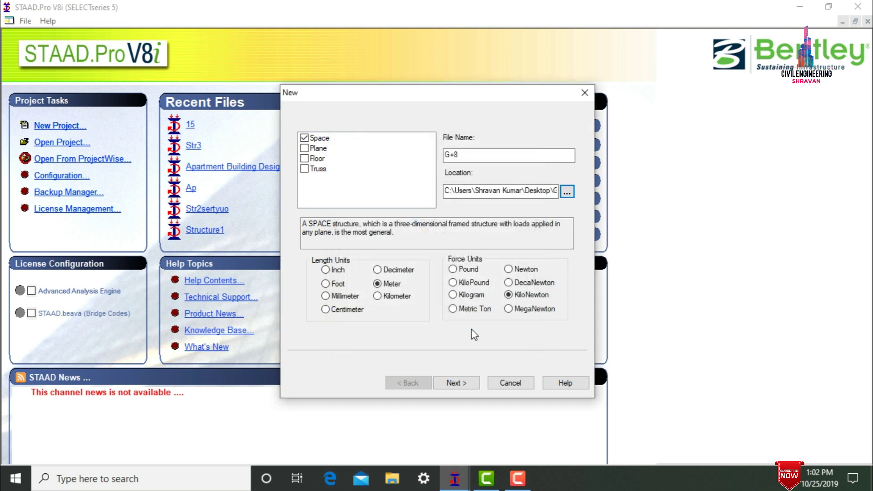
{"action": "left_click", "coordinate": [390, 287]}
{"action": "left_click", "coordinate": [508, 294]}
{"action": "left_click", "coordinate": [456, 382]}
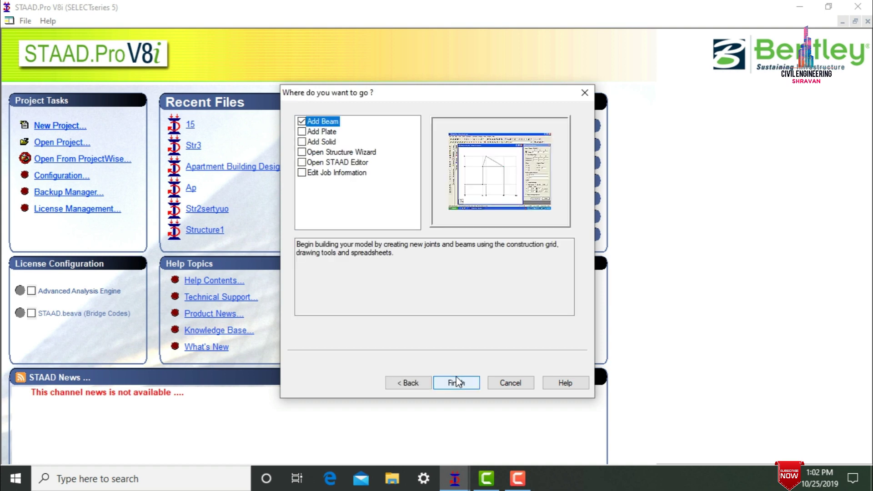
{"action": "left_click", "coordinate": [457, 378]}
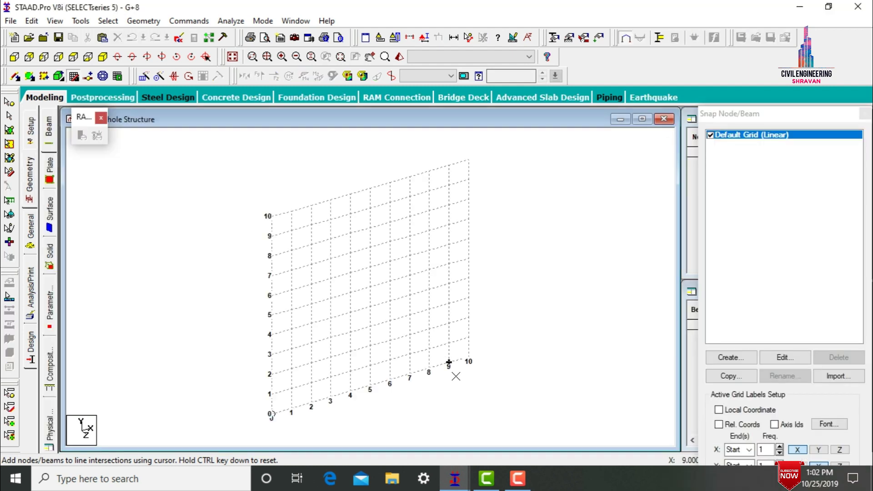
Step: Run the Structure Wizard and start a Bay Frame prototype from the Frame Models
{"action": "left_click", "coordinate": [101, 118]}
{"action": "left_click", "coordinate": [15, 60]}
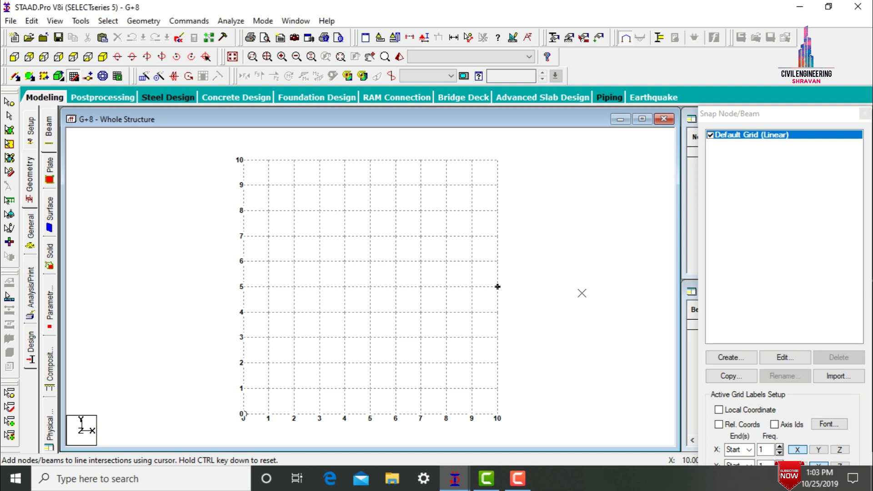
{"action": "left_click", "coordinate": [144, 21]}
{"action": "left_click", "coordinate": [214, 408]}
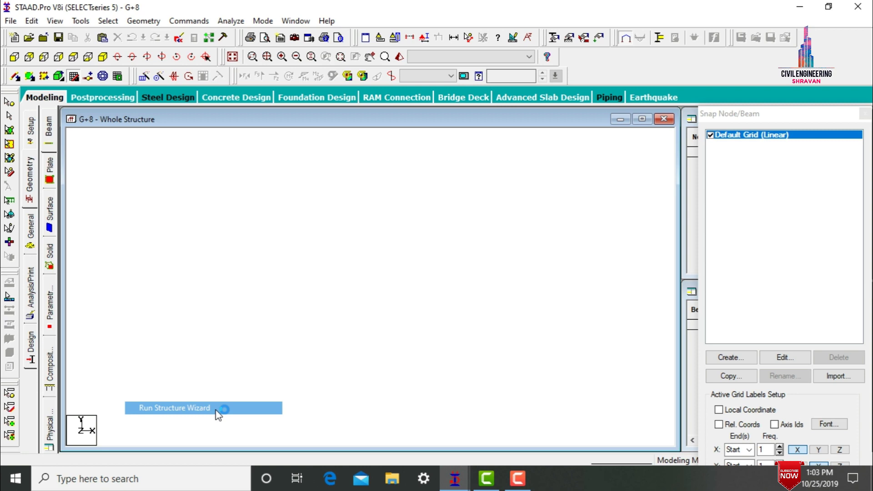
{"action": "left_click", "coordinate": [199, 196]}
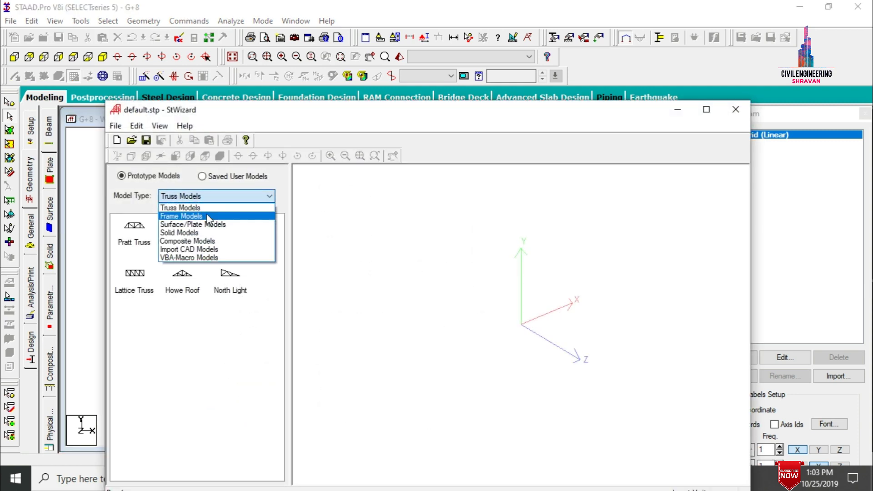
{"action": "left_click", "coordinate": [209, 216]}
{"action": "double_click", "coordinate": [131, 229]}
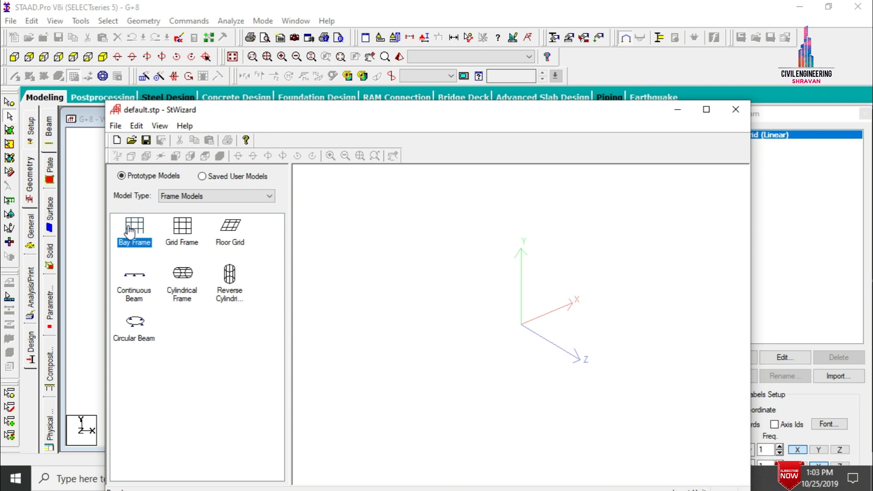
Step: Create the bay frame with length 21 m, height 9 m and width 15 m, divided into 7, 3 and 5 bays respectively
{"action": "left_click_drag", "start_coordinate": [374, 184], "coordinate": [457, 213]}
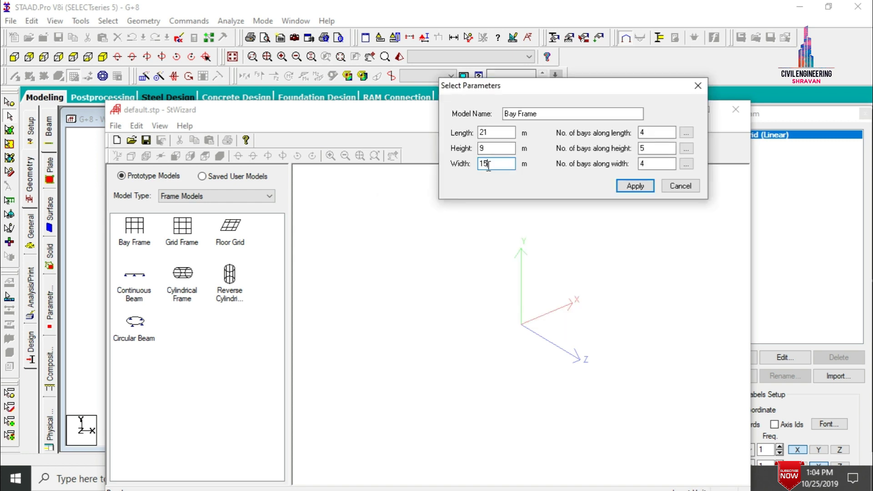
{"action": "key", "text": "Tab"}
{"action": "type", "text": "7"}
{"action": "key", "text": "Tab"}
{"action": "type", "text": "3"}
{"action": "key", "text": "Tab"}
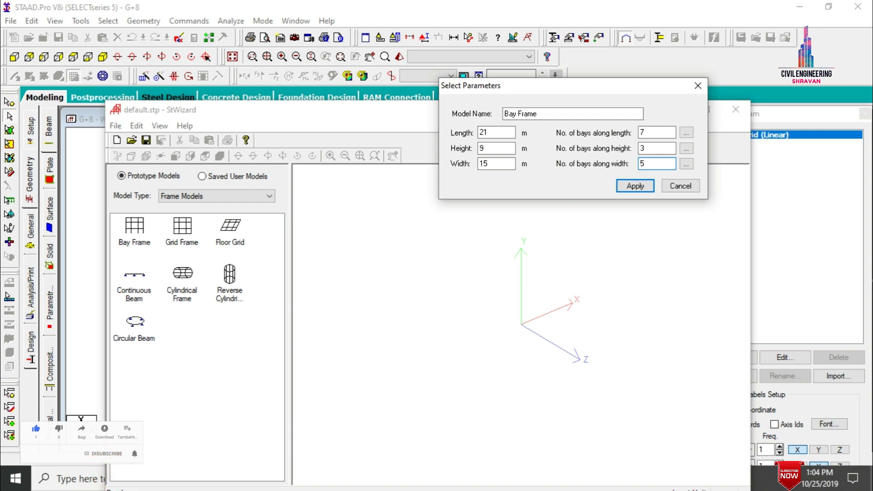
{"action": "type", "text": "5"}
{"action": "left_click", "coordinate": [637, 186]}
Step: Merge the bay frame prototype into the STAAD.Pro model and turn off the snap grid
{"action": "left_click_drag", "start_coordinate": [620, 257], "coordinate": [564, 235]}
{"action": "left_click_drag", "start_coordinate": [480, 110], "coordinate": [480, 41]}
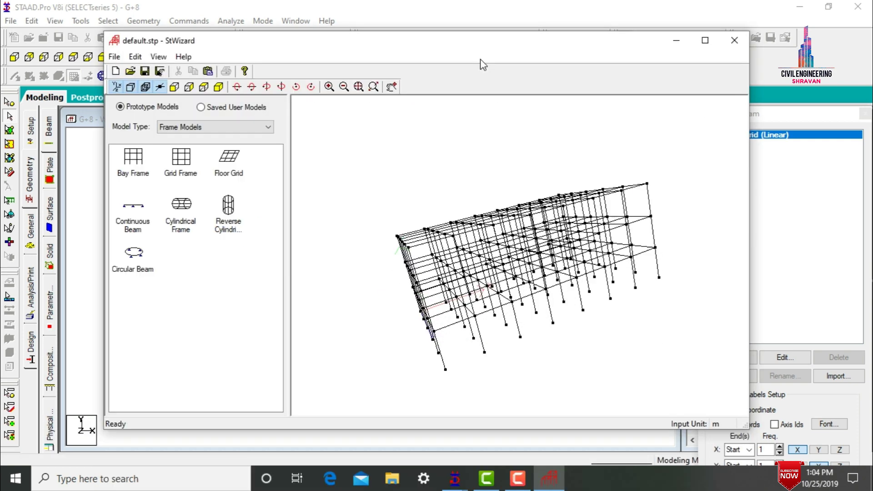
{"action": "left_click_drag", "start_coordinate": [538, 200], "coordinate": [489, 287]}
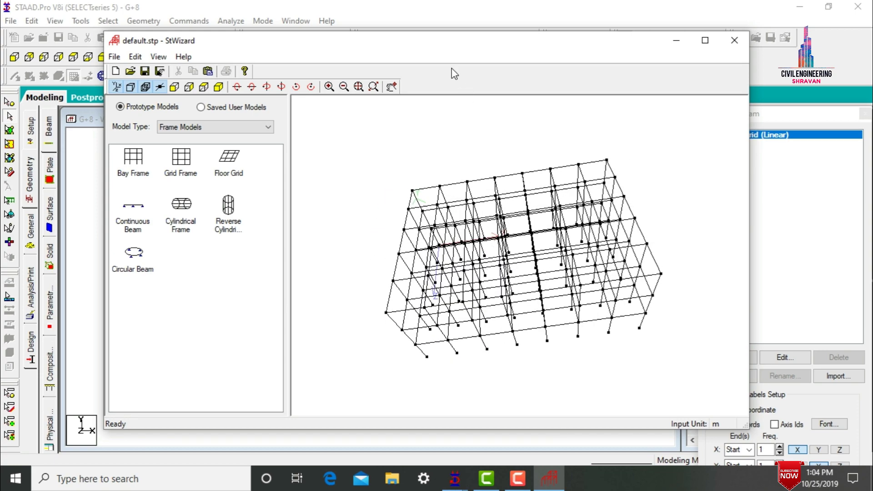
{"action": "left_click_drag", "start_coordinate": [440, 50], "coordinate": [478, 88]}
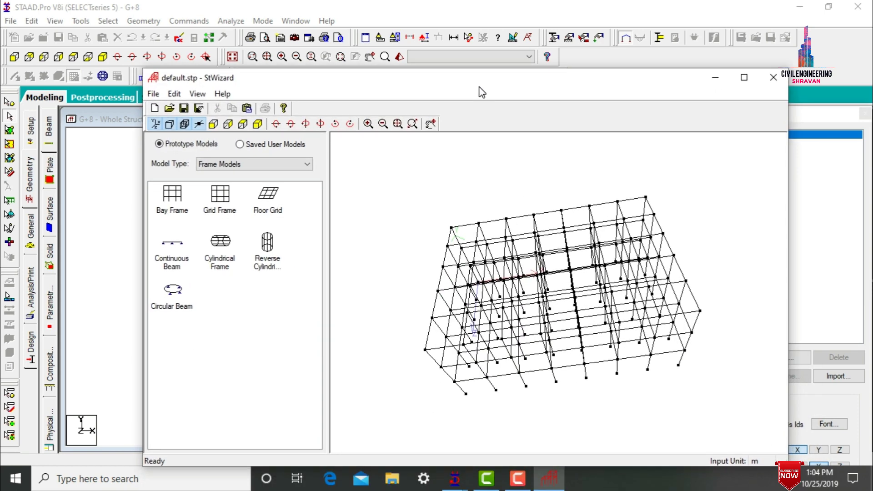
{"action": "left_click", "coordinate": [152, 94]}
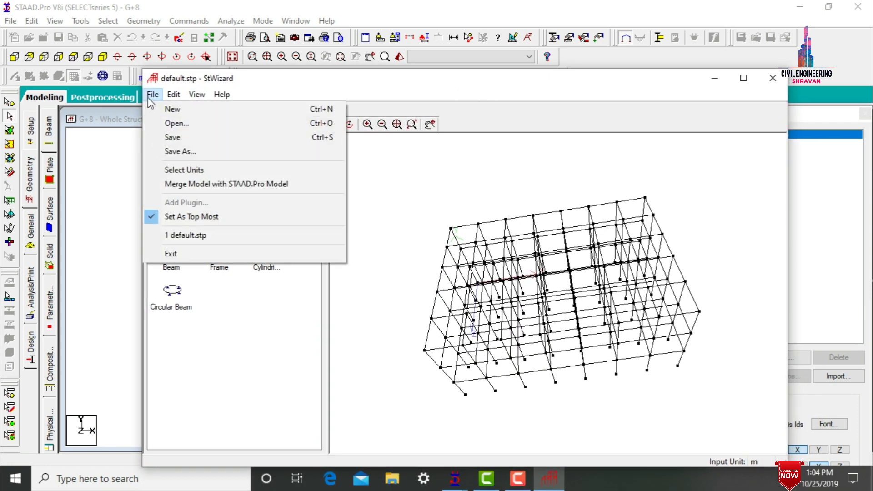
{"action": "left_click", "coordinate": [240, 187]}
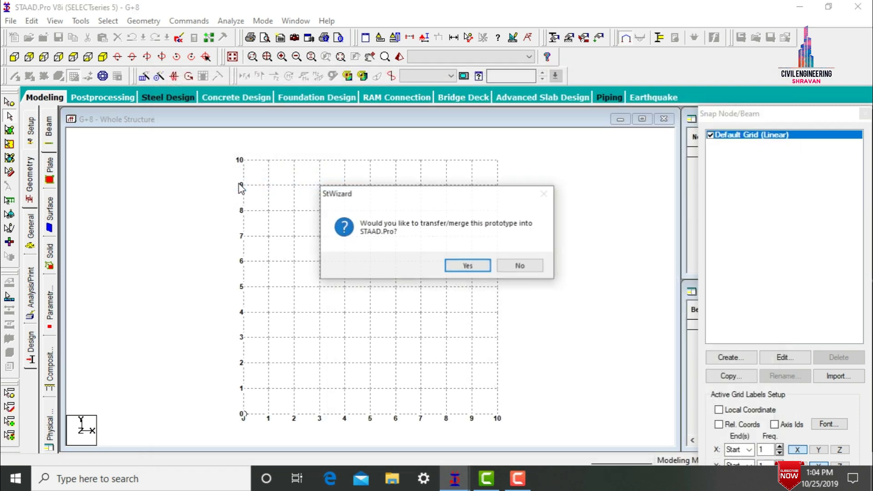
{"action": "left_click", "coordinate": [458, 267]}
{"action": "left_click", "coordinate": [506, 184]}
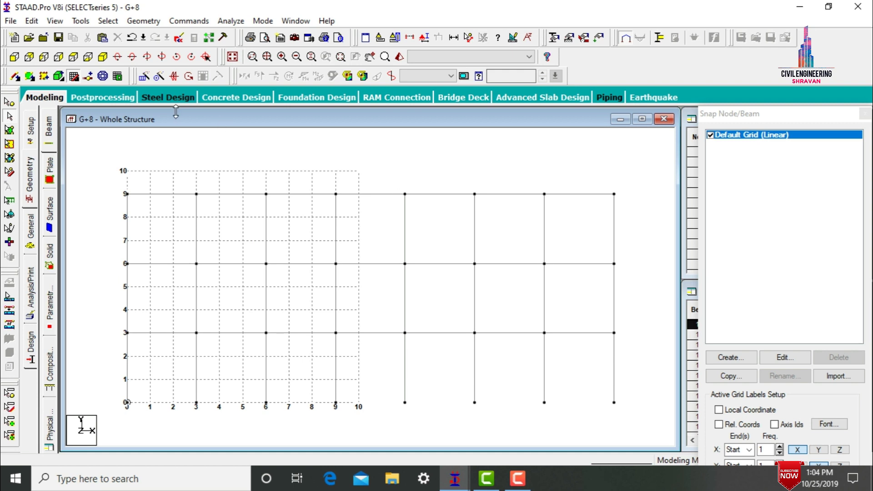
{"action": "left_click", "coordinate": [73, 76]}
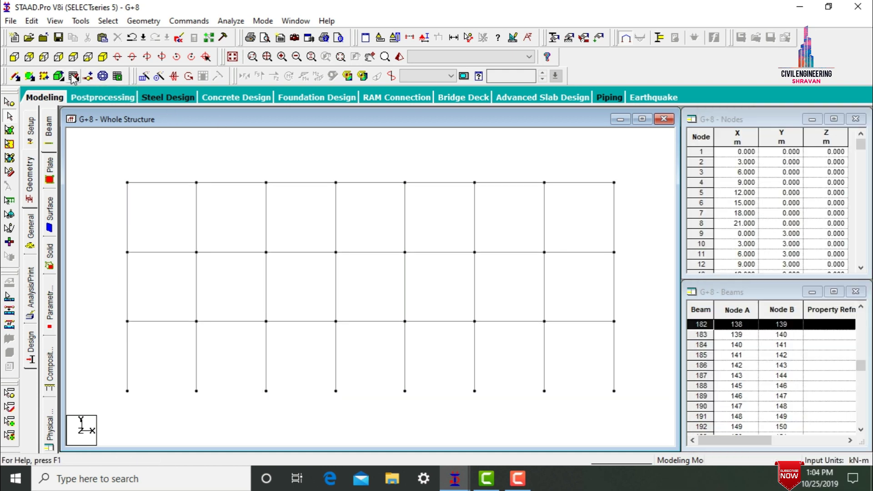
Step: In plan view, delete the outer beams of one rear corner bay and two front corner bays on the +X side, including their orphaned nodes
{"action": "left_click", "coordinate": [74, 59]}
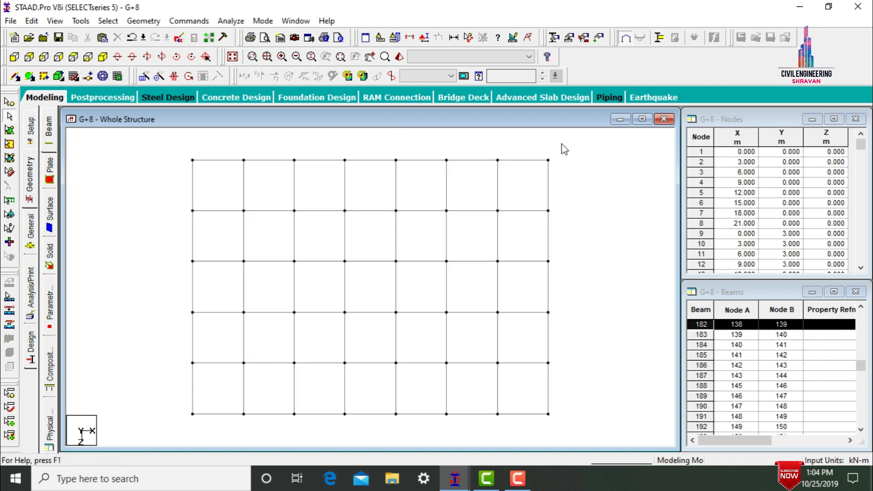
{"action": "left_click_drag", "start_coordinate": [561, 144], "coordinate": [501, 207]}
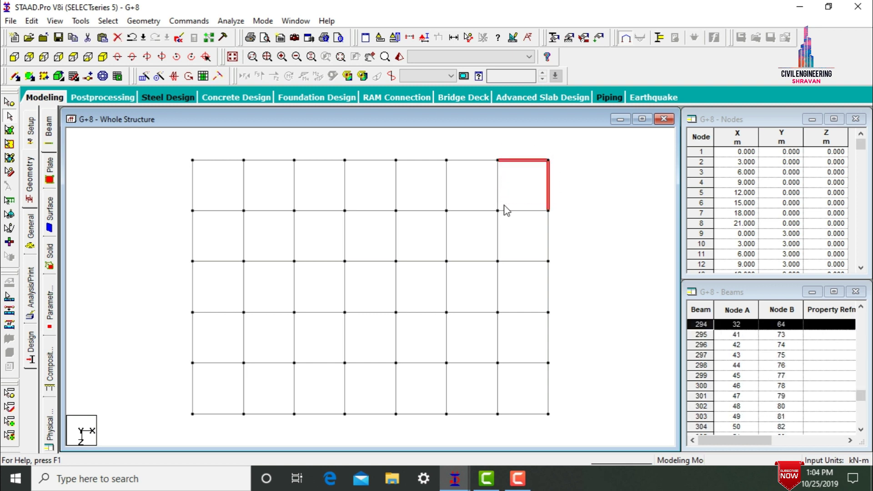
{"action": "left_click_drag", "start_coordinate": [558, 422], "coordinate": [503, 317]}
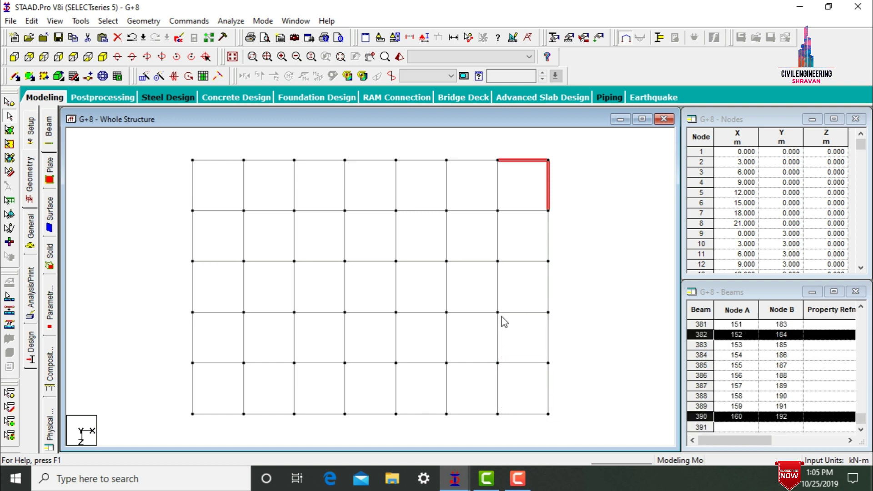
{"action": "key", "text": "Delete"}
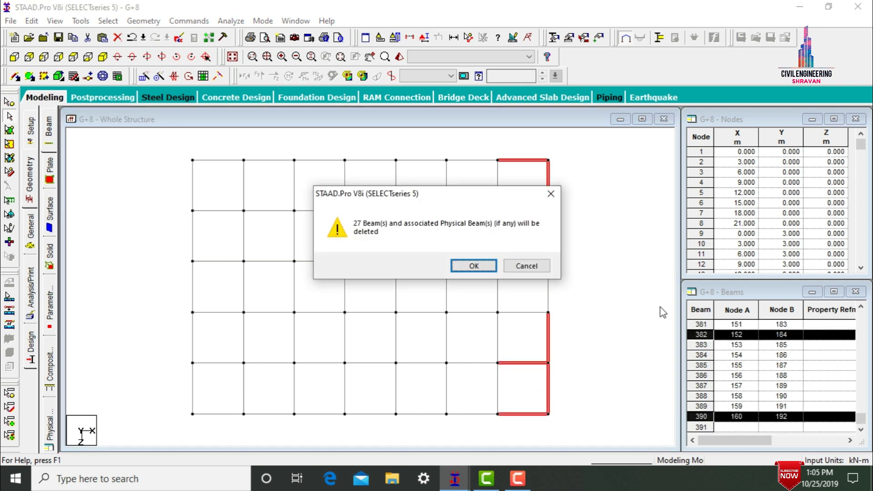
{"action": "key", "text": "Return"}
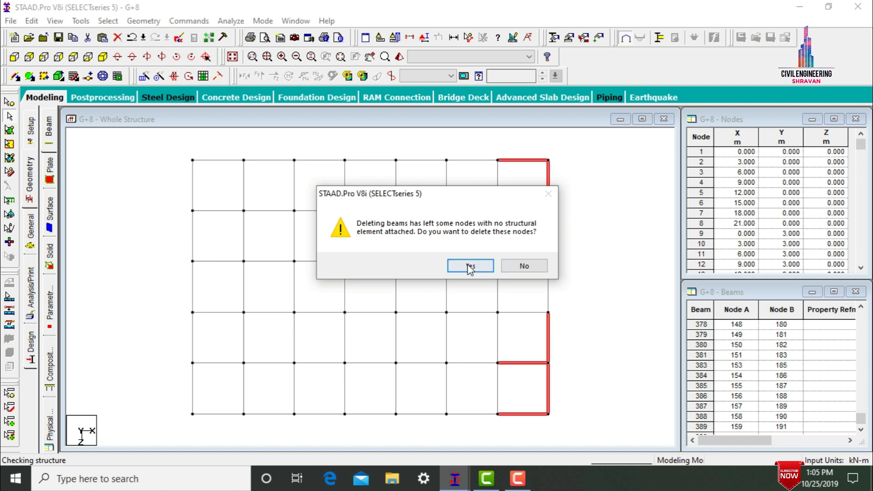
{"action": "left_click", "coordinate": [469, 266]}
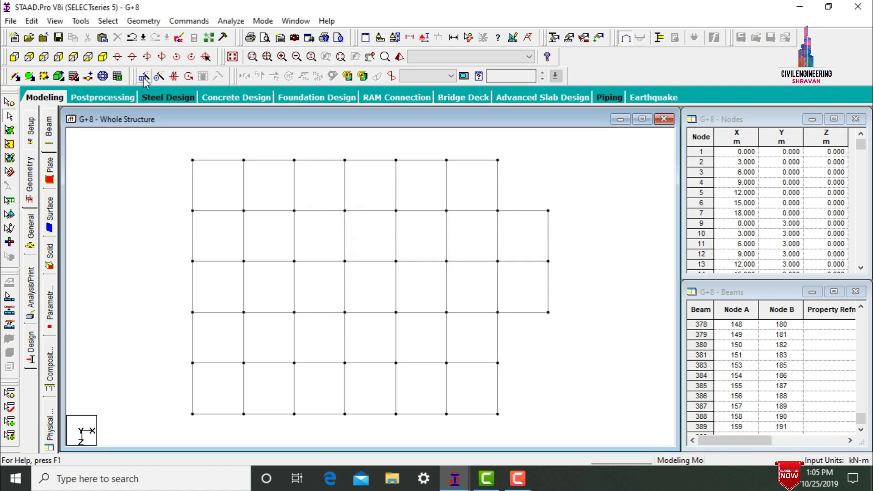
Step: From the front view, section the model with a window to show only the topmost floor beams at the 9 m level
{"action": "left_click", "coordinate": [103, 57]}
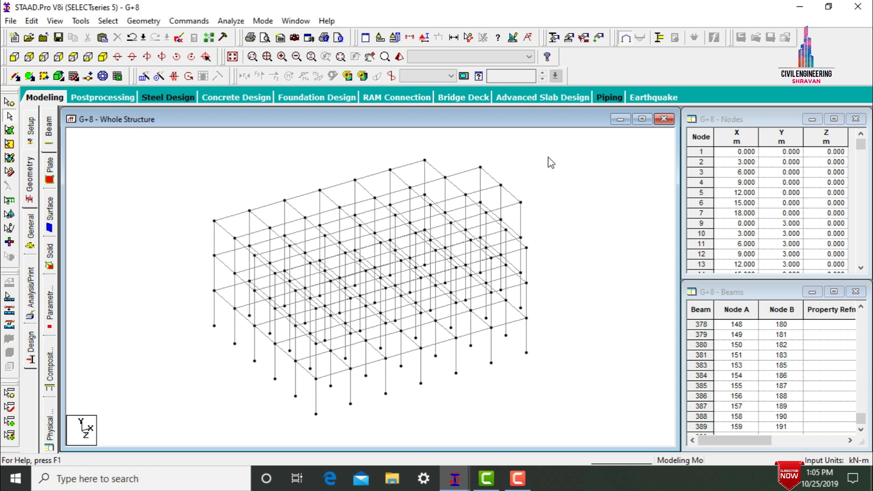
{"action": "left_click", "coordinate": [14, 57]}
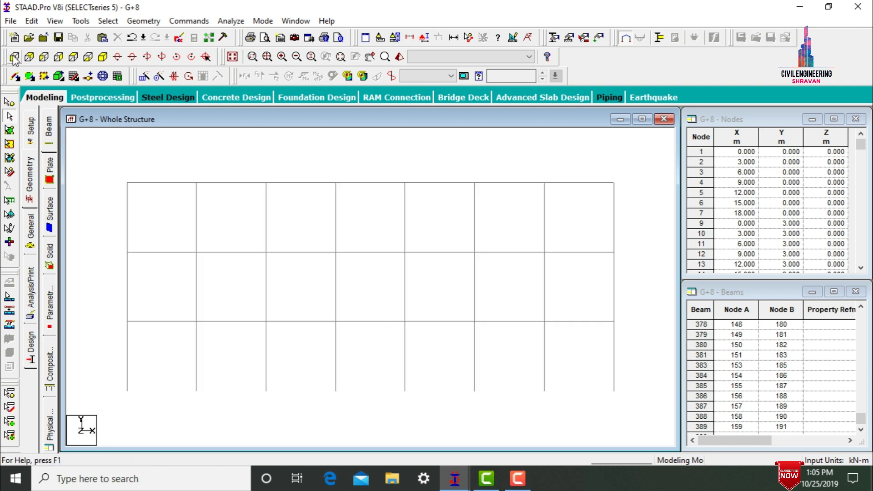
{"action": "left_click", "coordinate": [407, 33]}
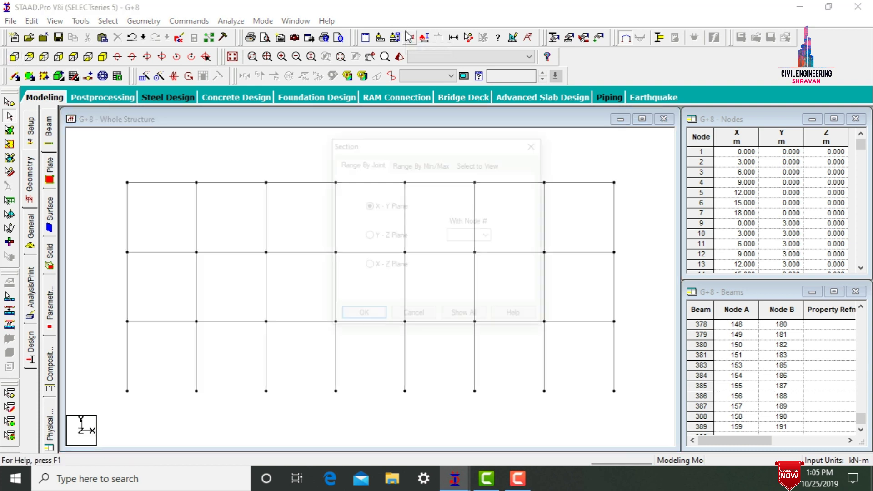
{"action": "left_click", "coordinate": [486, 163]}
{"action": "left_click", "coordinate": [363, 316]}
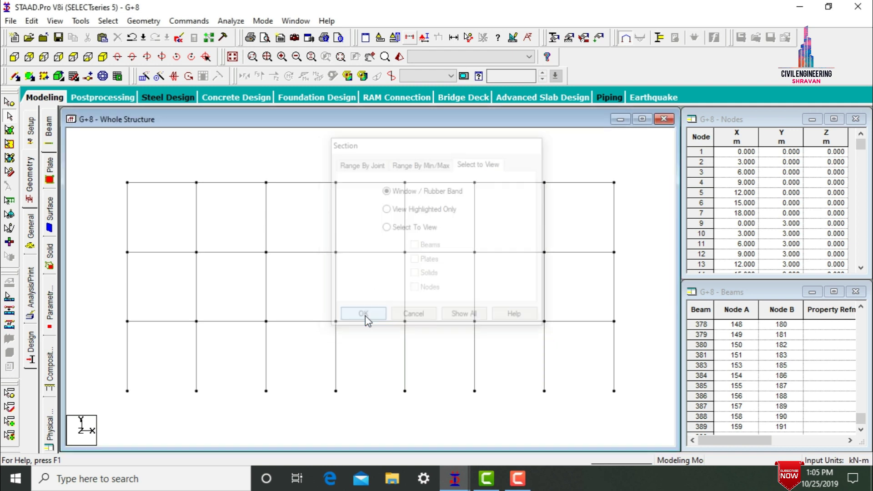
{"action": "left_click_drag", "start_coordinate": [103, 164], "coordinate": [629, 193]}
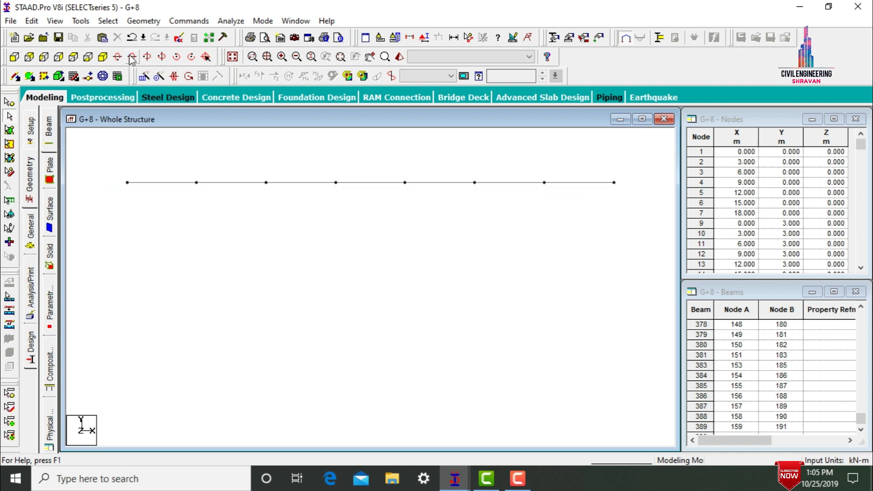
Step: Translationally repeat the rear -X 4-by-3 bays and three adjoining fourth-row bays upward in Y, 3 linked steps at 3 m; redisplay the whole structure
{"action": "left_click", "coordinate": [74, 58]}
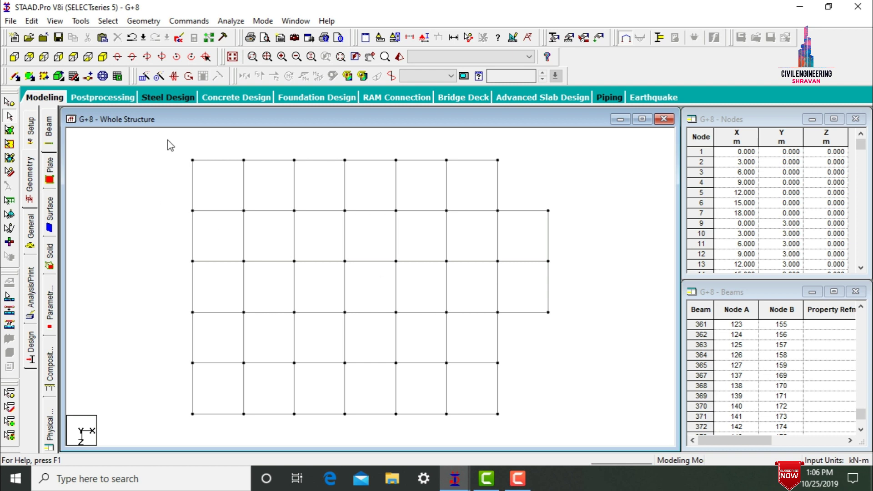
{"action": "left_click_drag", "start_coordinate": [175, 146], "coordinate": [402, 318]}
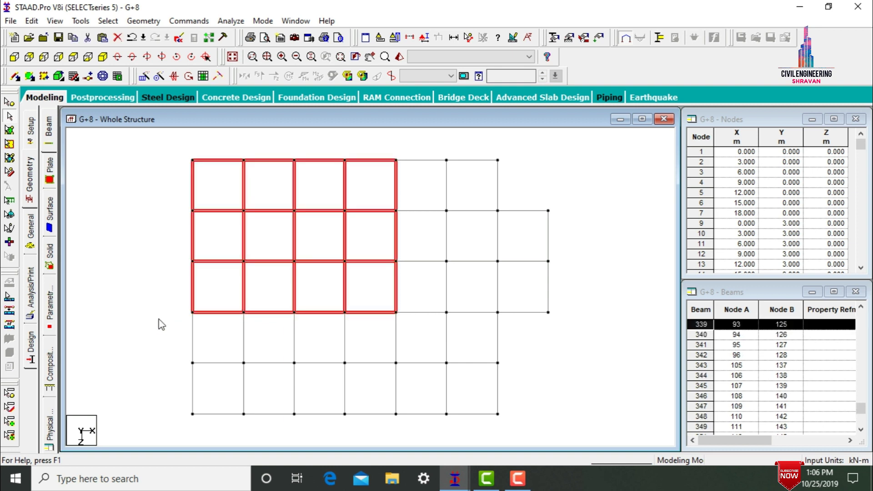
{"action": "left_click_drag", "start_coordinate": [172, 317], "coordinate": [348, 366]}
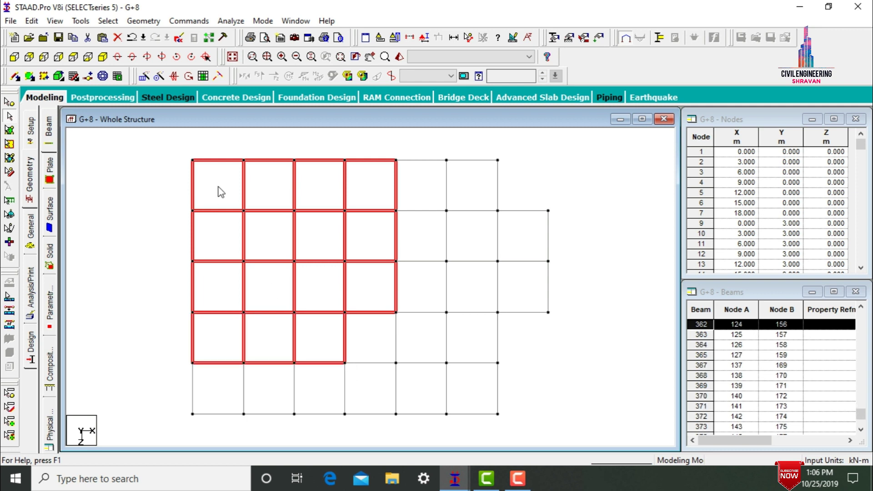
{"action": "left_click", "coordinate": [103, 56]}
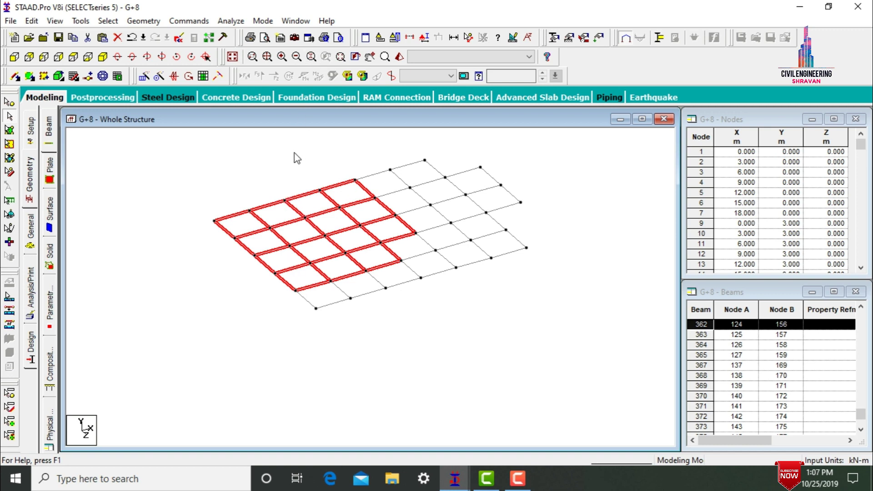
{"action": "left_click", "coordinate": [145, 76]}
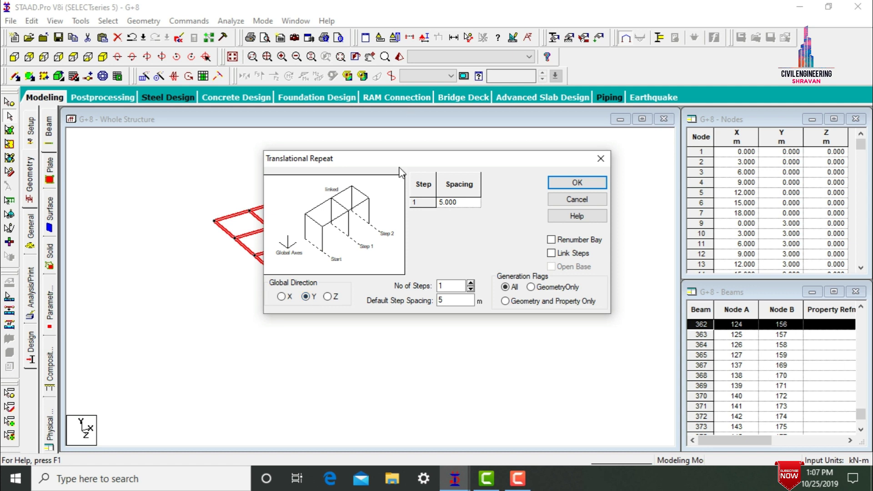
{"action": "left_click_drag", "start_coordinate": [400, 161], "coordinate": [601, 148]}
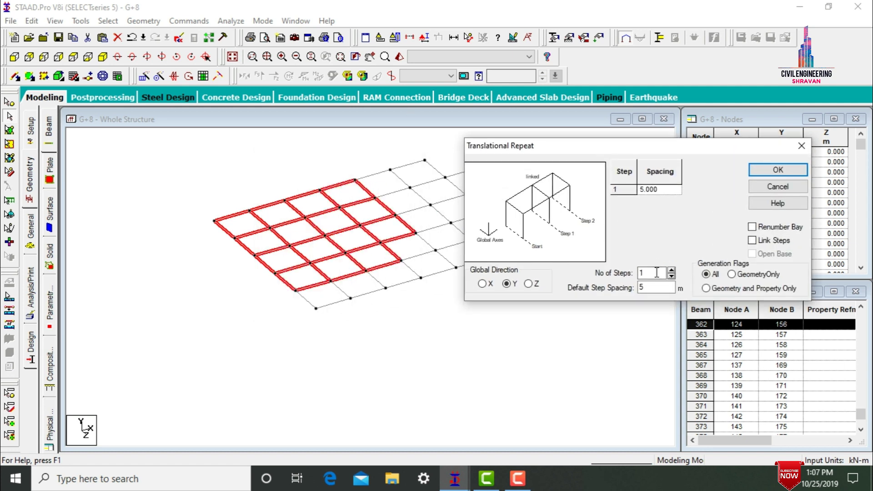
{"action": "type", "text": "3"}
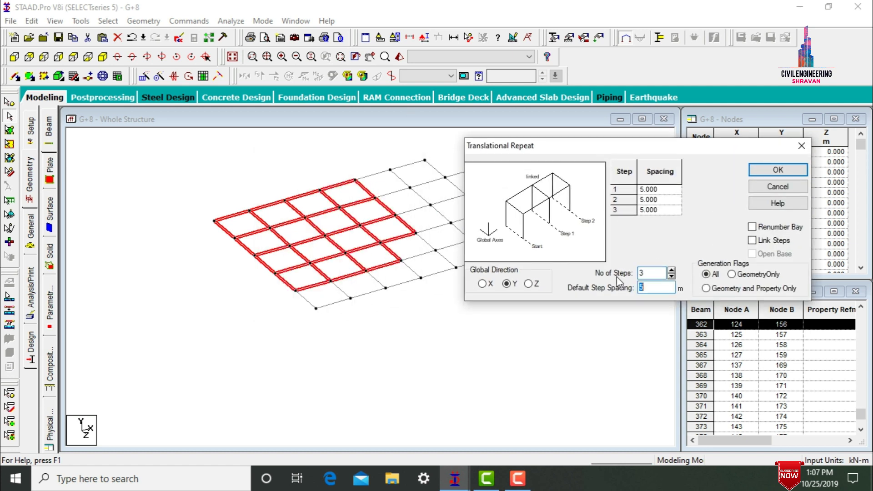
{"action": "left_click", "coordinate": [763, 242]}
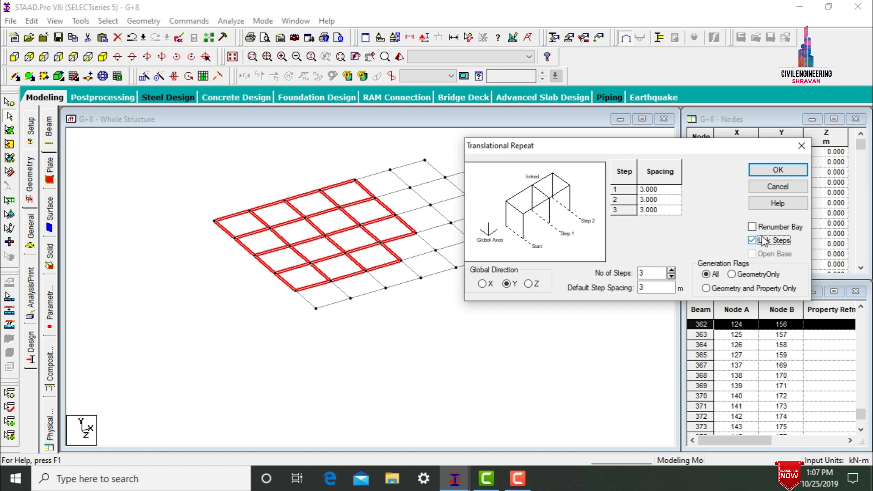
{"action": "left_click", "coordinate": [778, 170]}
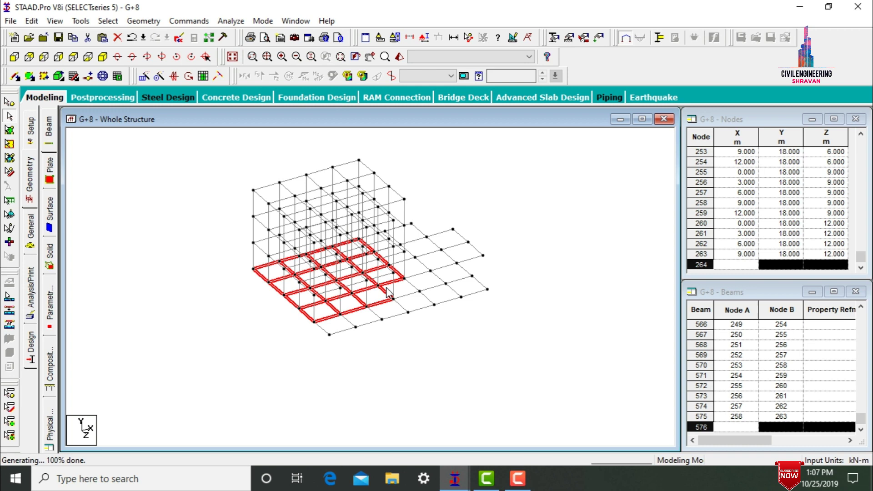
{"action": "left_click", "coordinate": [415, 157]}
{"action": "left_click", "coordinate": [234, 56]}
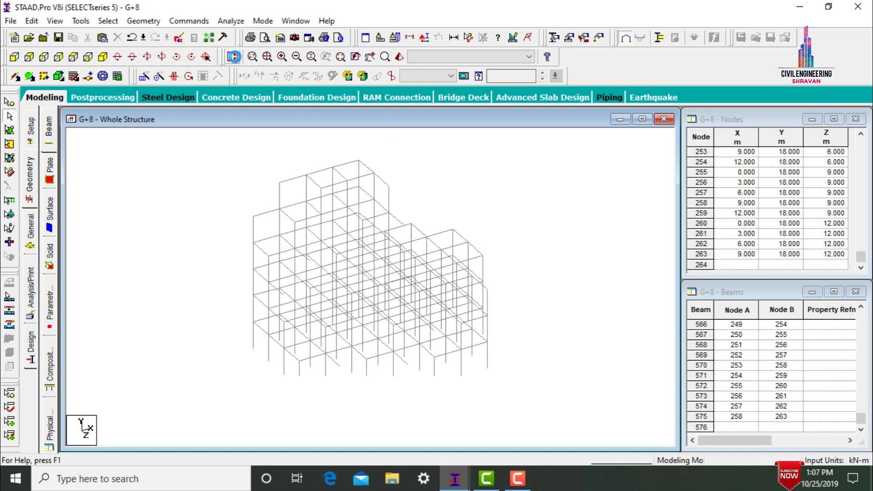
Step: From the front view, section the model with a window to show only the highest floor beams at the 18 m level
{"action": "left_click", "coordinate": [17, 59]}
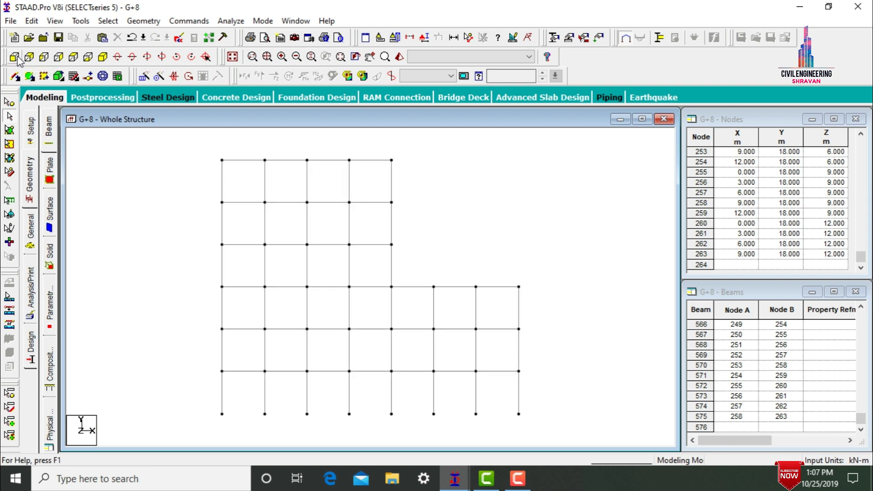
{"action": "left_click", "coordinate": [410, 39]}
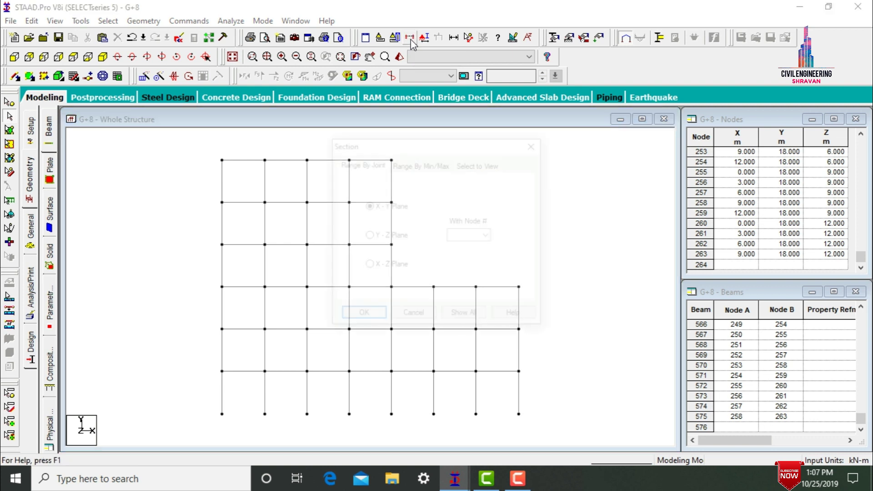
{"action": "left_click", "coordinate": [499, 164]}
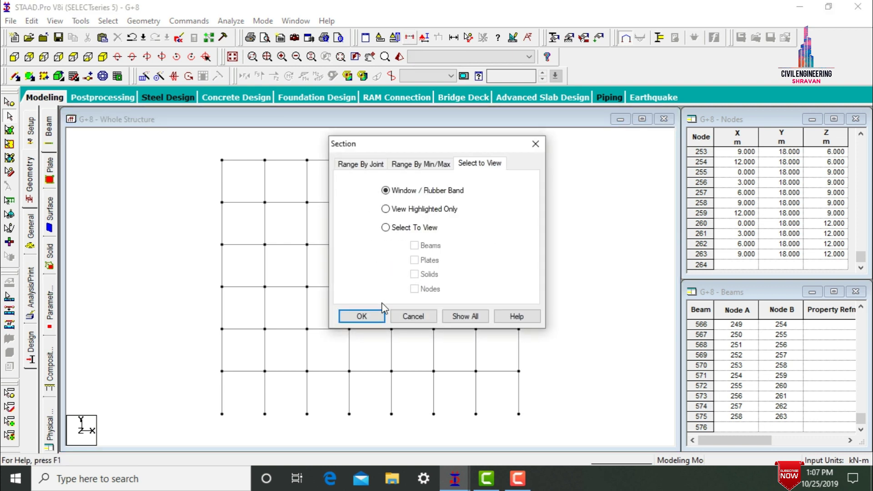
{"action": "left_click", "coordinate": [362, 315]}
{"action": "left_click_drag", "start_coordinate": [213, 152], "coordinate": [405, 165]}
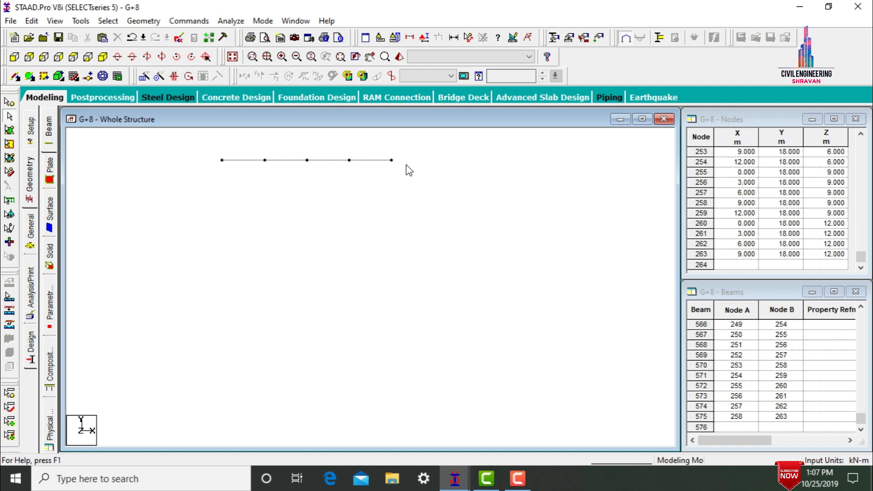
Step: Translationally repeat the 3-by-3 bays at the rear +X corner upward in Y with 3 linked steps of 3 m, and redisplay the whole structure
{"action": "left_click", "coordinate": [75, 61]}
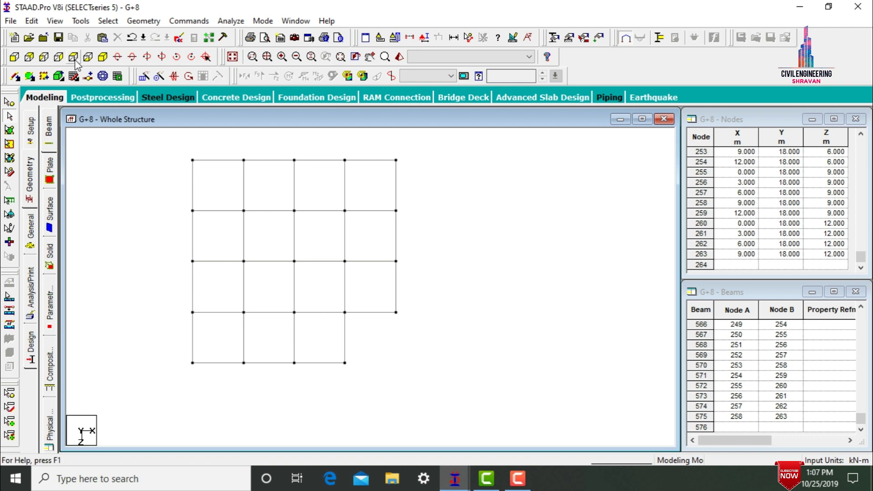
{"action": "left_click_drag", "start_coordinate": [408, 152], "coordinate": [243, 315]}
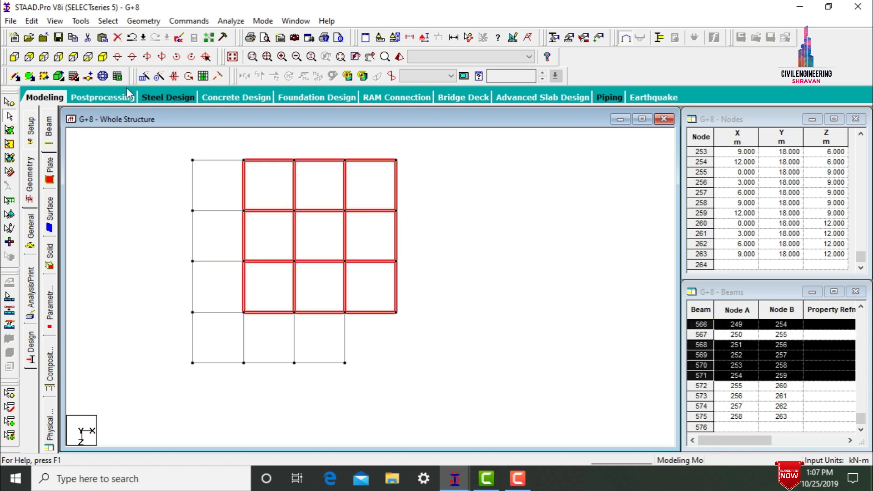
{"action": "left_click", "coordinate": [103, 56]}
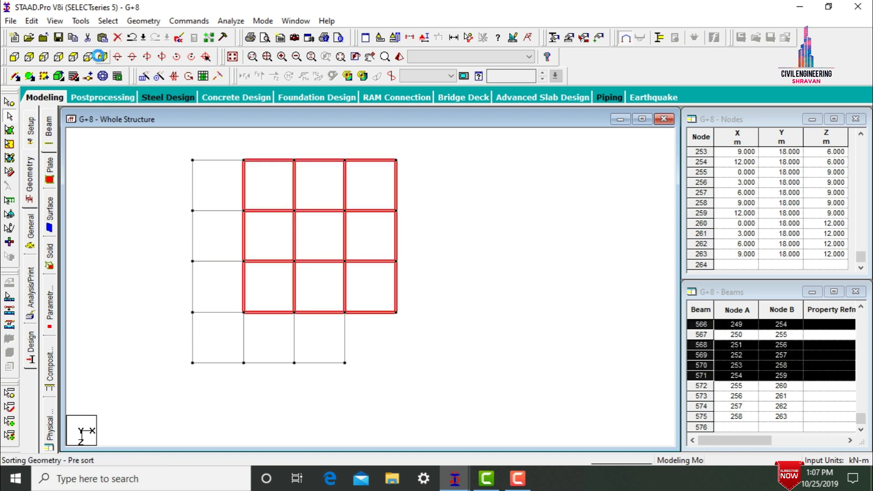
{"action": "left_click", "coordinate": [146, 76]}
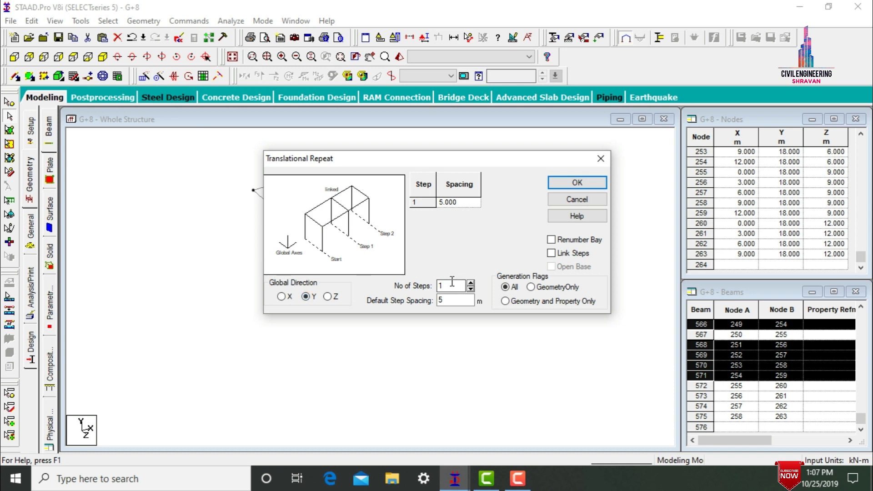
{"action": "type", "text": "3"}
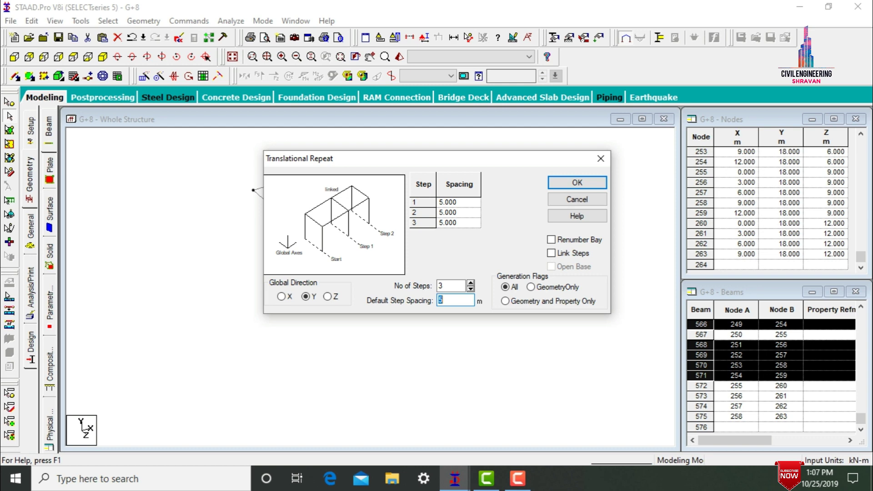
{"action": "type", "text": "3"}
{"action": "left_click", "coordinate": [576, 253]}
{"action": "left_click", "coordinate": [578, 180]}
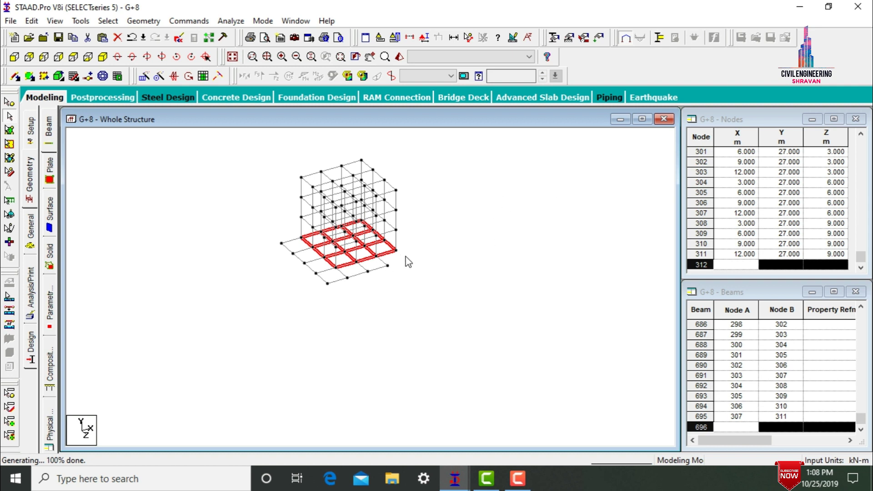
{"action": "left_click", "coordinate": [437, 200]}
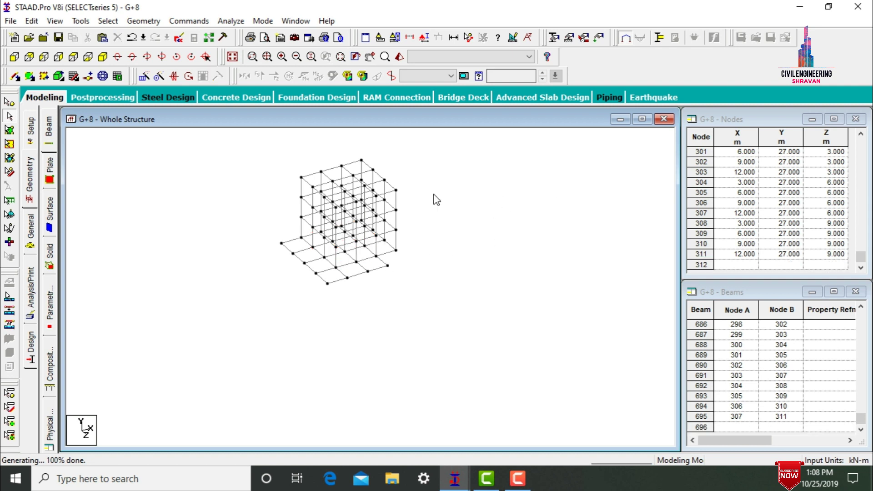
{"action": "left_click", "coordinate": [233, 57]}
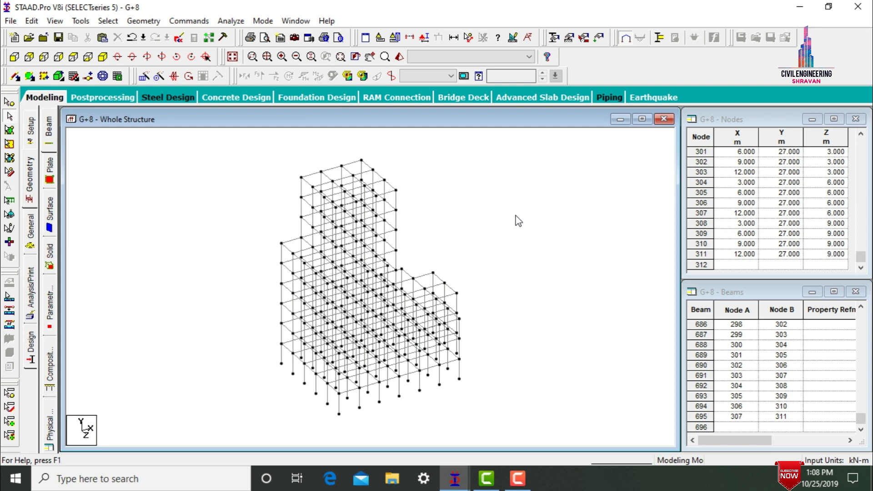
Step: From the front view, section the model with a window to show only the lowest floor's beams, at the 3 m level
{"action": "left_click", "coordinate": [15, 58]}
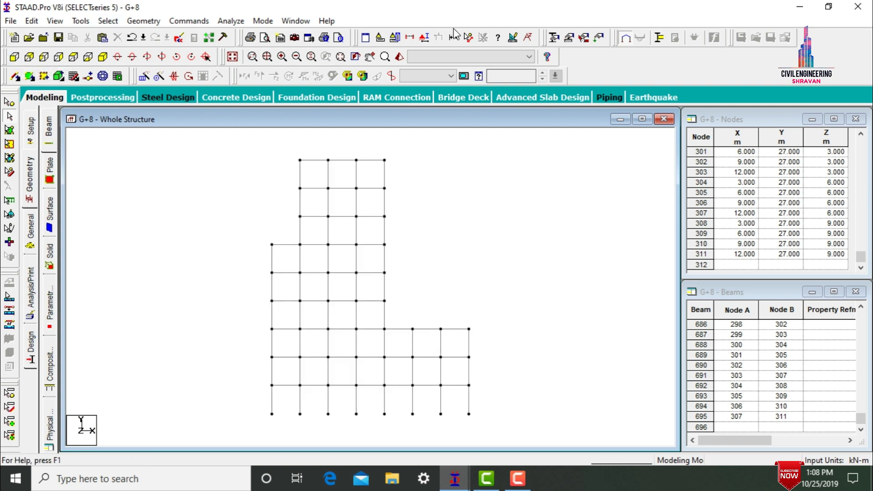
{"action": "left_click", "coordinate": [409, 37]}
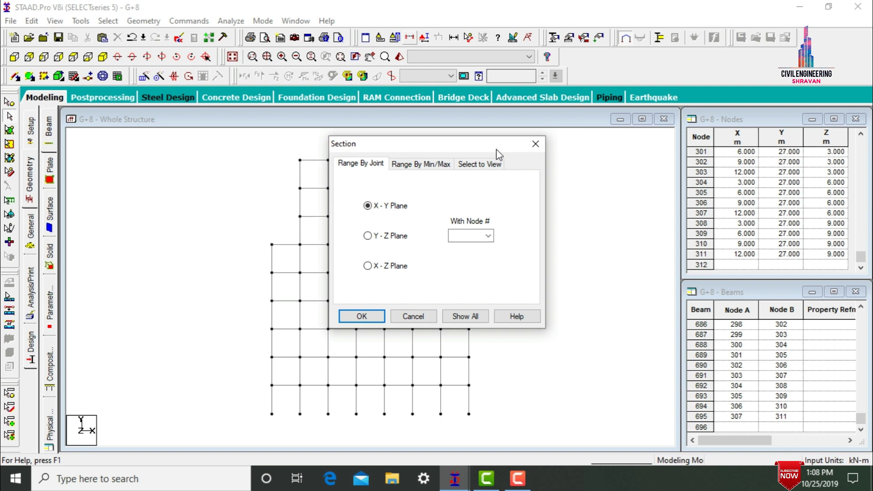
{"action": "left_click", "coordinate": [491, 165]}
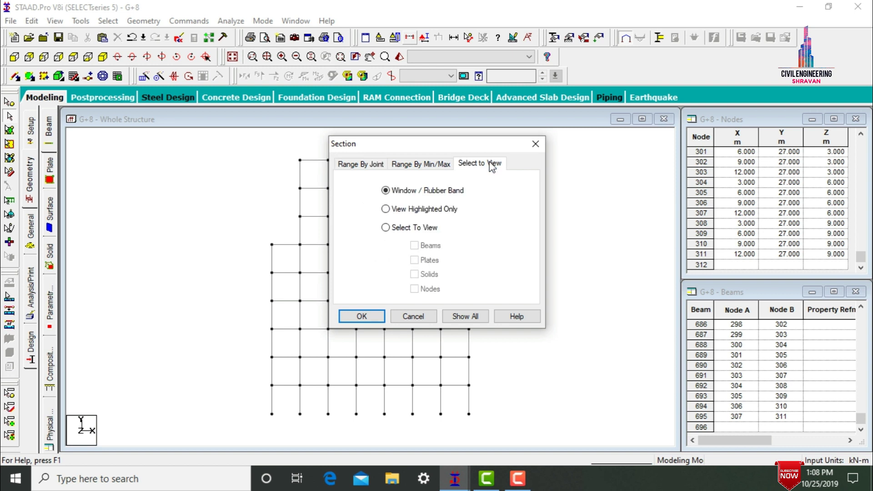
{"action": "left_click", "coordinate": [362, 316]}
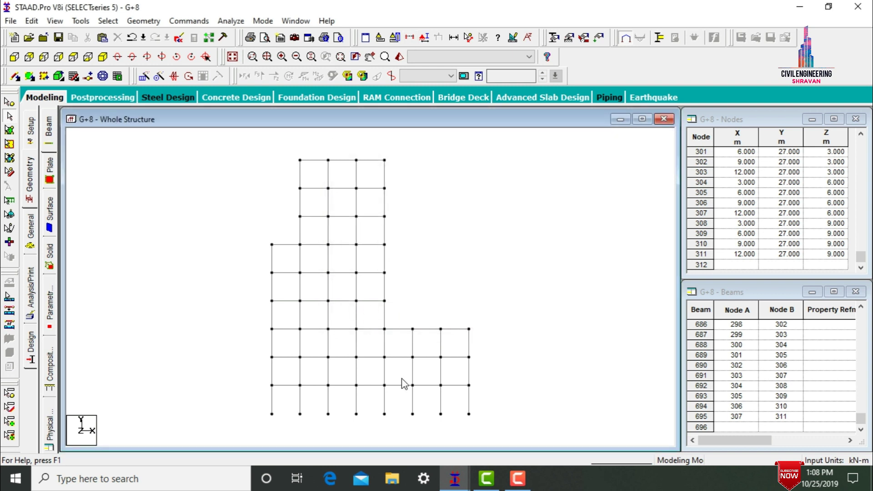
{"action": "left_click_drag", "start_coordinate": [263, 382], "coordinate": [510, 387]}
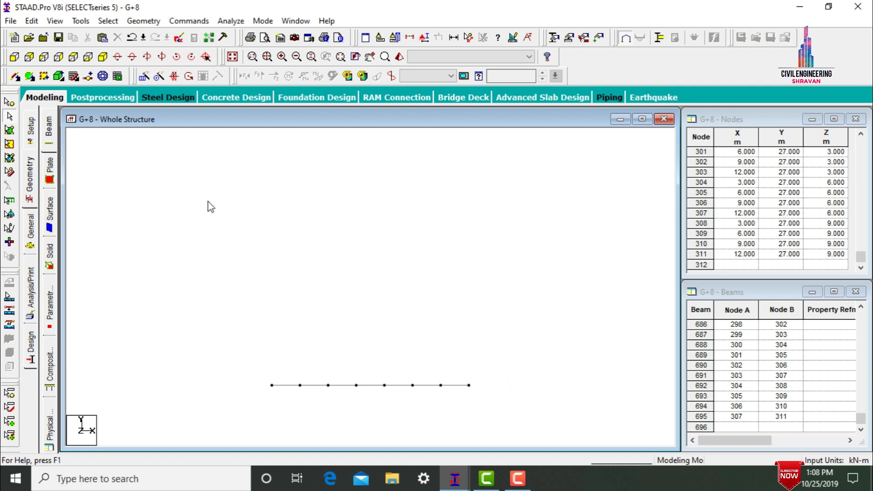
Step: In plan view, add a four-noded plate over the rear -X corner bay by connecting its four corner nodes
{"action": "left_click", "coordinate": [72, 57]}
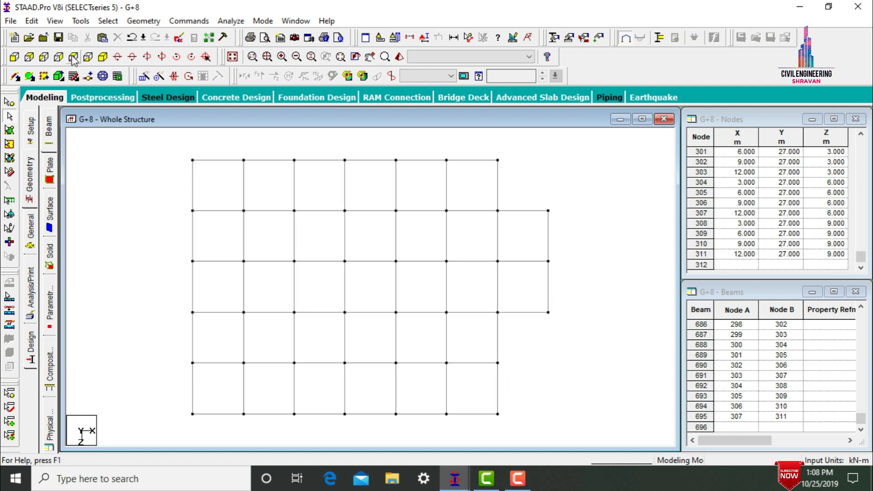
{"action": "left_click", "coordinate": [31, 77]}
{"action": "left_click", "coordinate": [193, 160]}
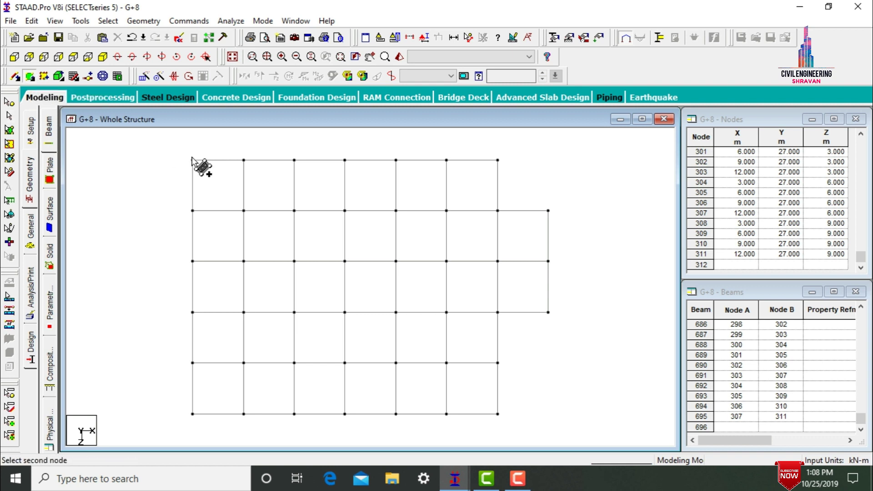
{"action": "left_click", "coordinate": [244, 161]}
{"action": "left_click", "coordinate": [244, 210]}
{"action": "left_click", "coordinate": [192, 210]}
{"action": "key", "text": "Escape"}
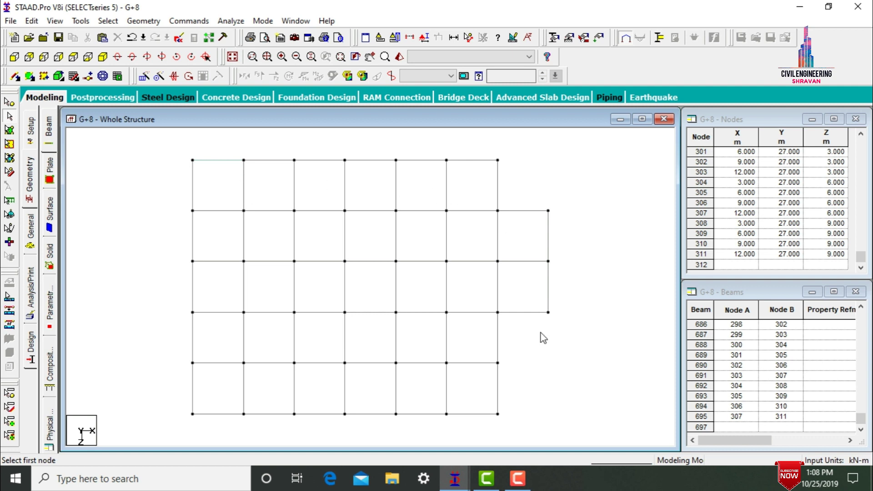
Step: Translationally repeat the rear -X corner plate of the lowest floor along X with 5 steps of 3 m
{"action": "left_click", "coordinate": [10, 143]}
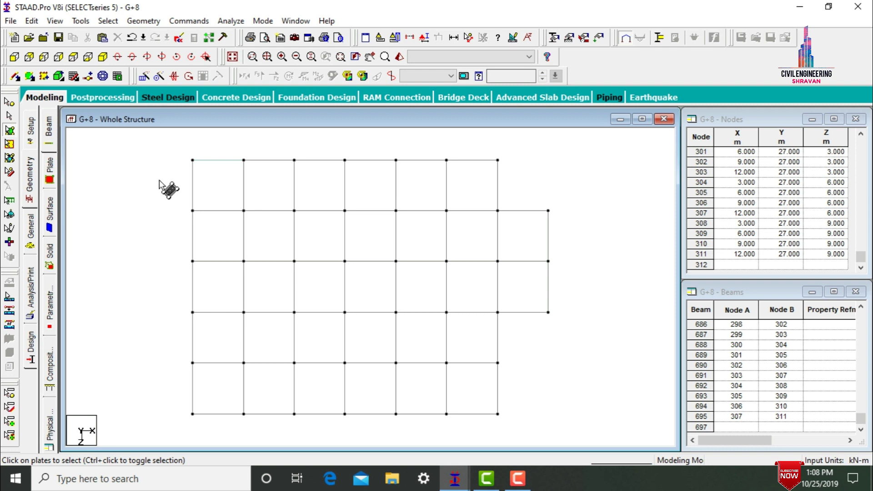
{"action": "left_click", "coordinate": [103, 58]}
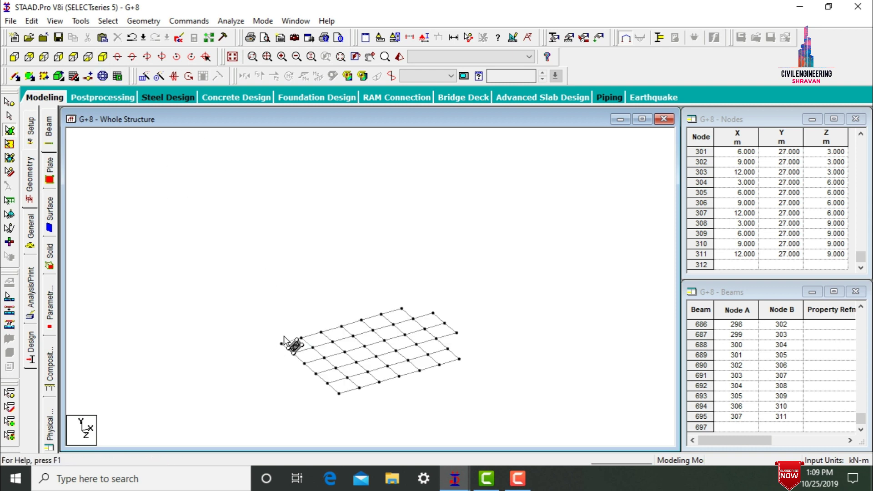
{"action": "left_click", "coordinate": [294, 345]}
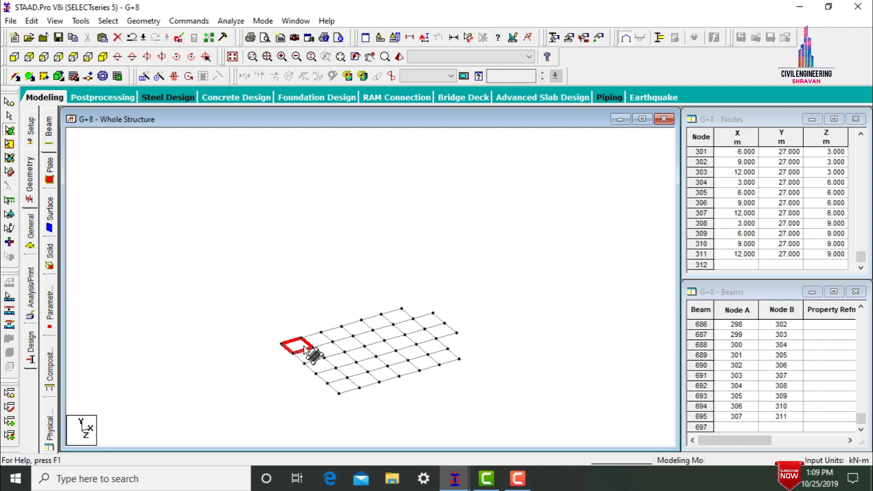
{"action": "left_click", "coordinate": [144, 76]}
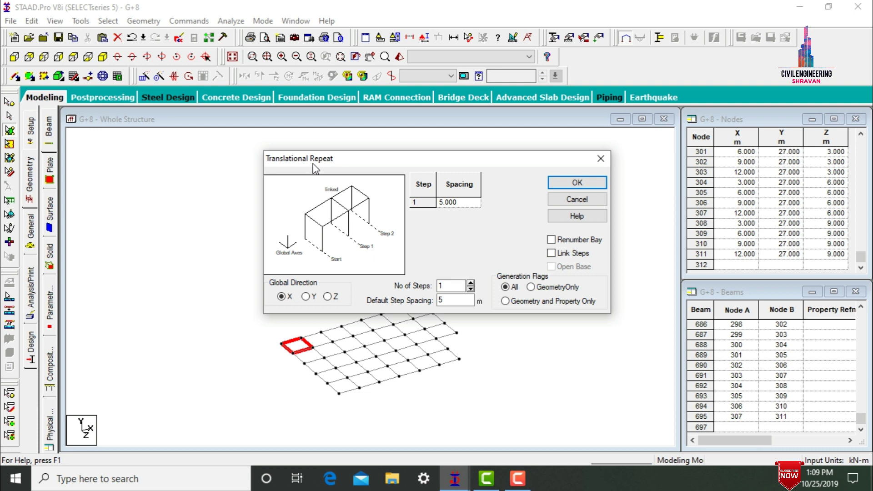
{"action": "left_click_drag", "start_coordinate": [316, 169], "coordinate": [522, 139]}
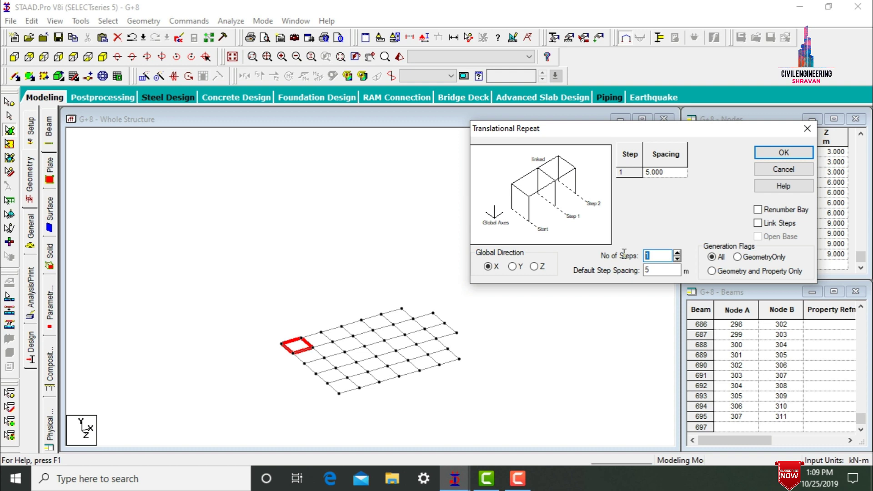
{"action": "type", "text": "5"}
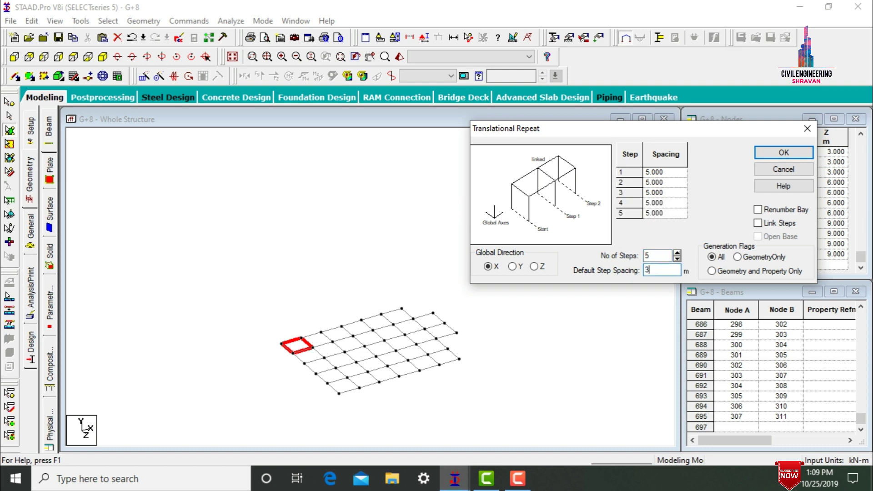
{"action": "left_click", "coordinate": [791, 157]}
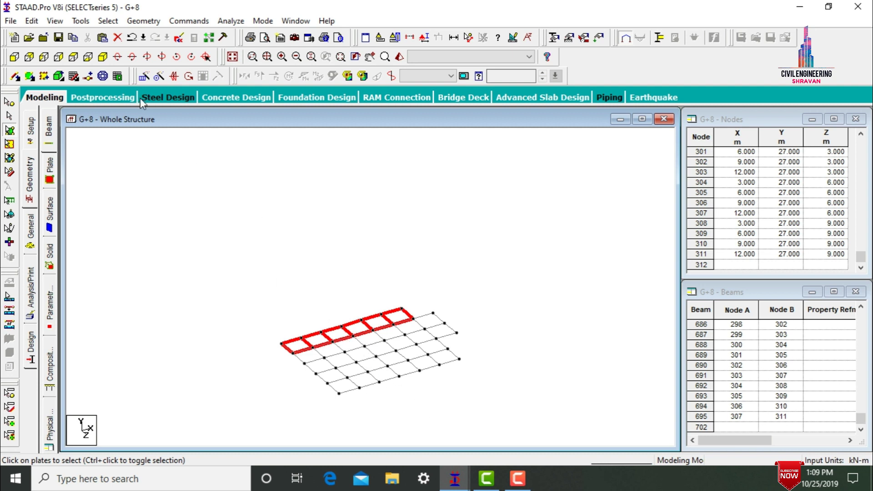
Step: Translationally repeat the rear row of plates along Z with 4 steps of 3 m
{"action": "left_click", "coordinate": [144, 77]}
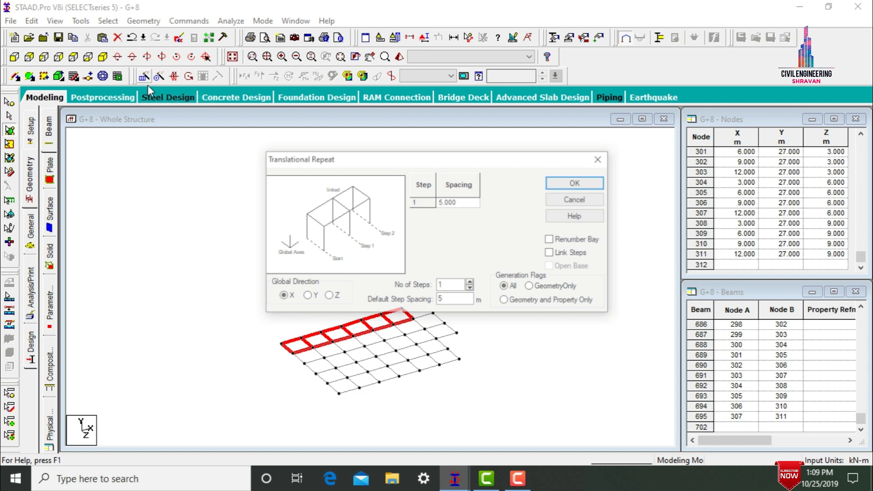
{"action": "left_click", "coordinate": [332, 296]}
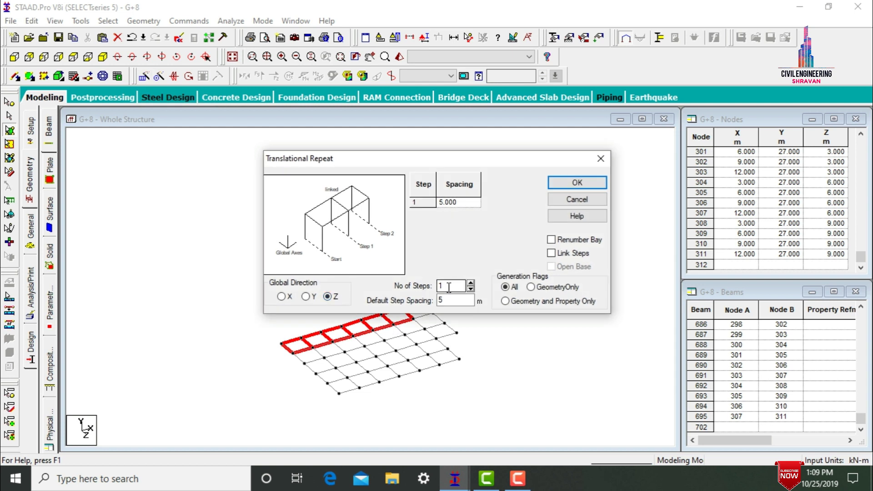
{"action": "type", "text": "4"}
{"action": "key", "text": "Tab"}
{"action": "type", "text": "3"}
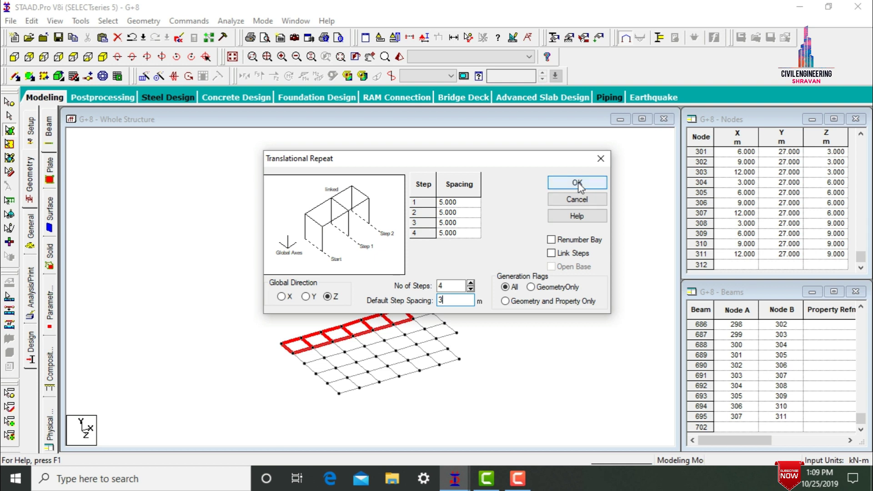
{"action": "left_click", "coordinate": [577, 183]}
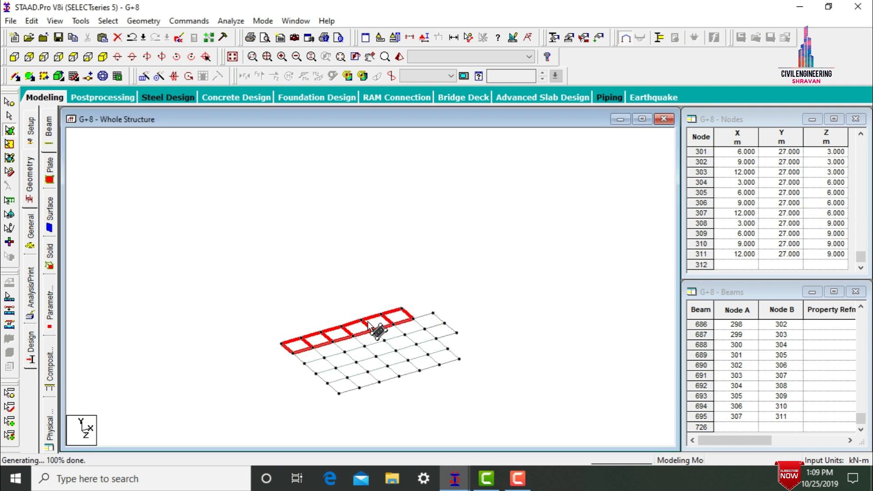
Step: Fill the two projecting +X bays by repeating the two plates beside them along X, 1 step of 3 m
{"action": "left_click", "coordinate": [419, 339]}
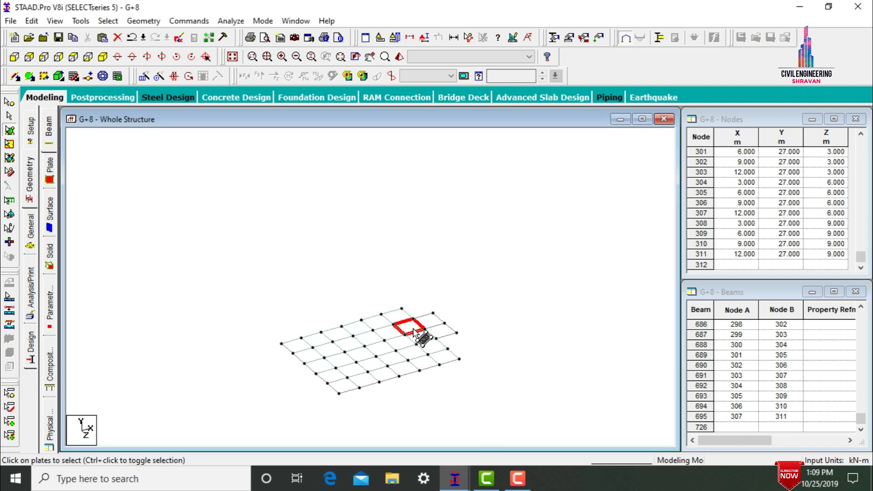
{"action": "left_click", "coordinate": [420, 340], "text": "ctrl"}
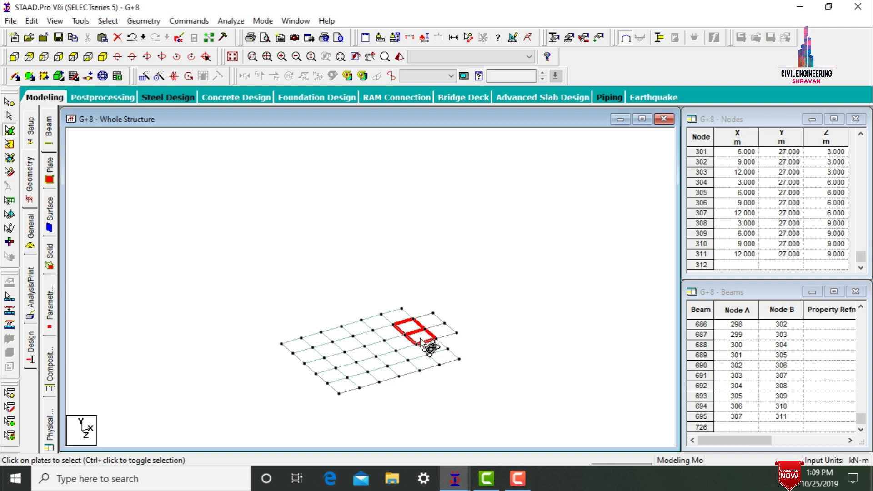
{"action": "left_click", "coordinate": [143, 78]}
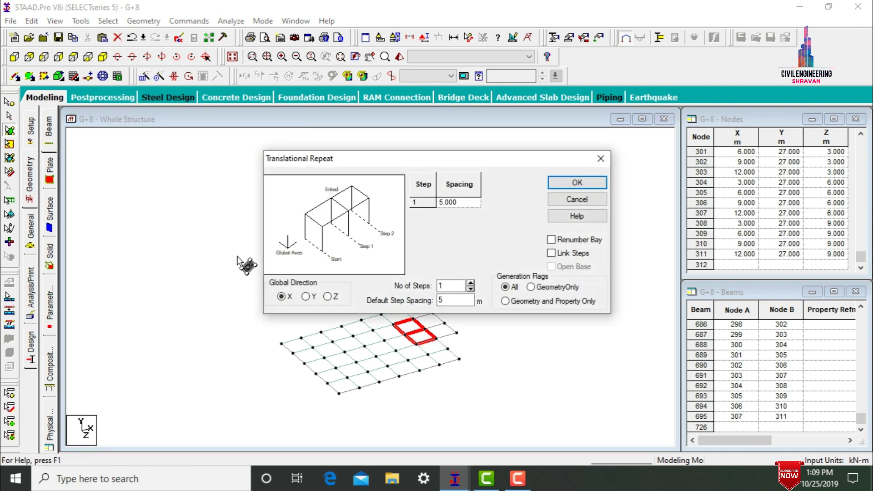
{"action": "double_click", "coordinate": [455, 301]}
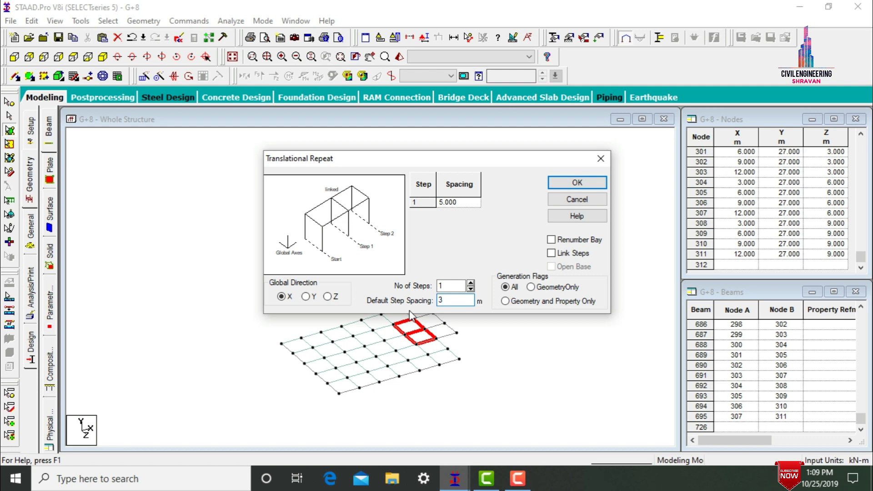
{"action": "left_click", "coordinate": [586, 183]}
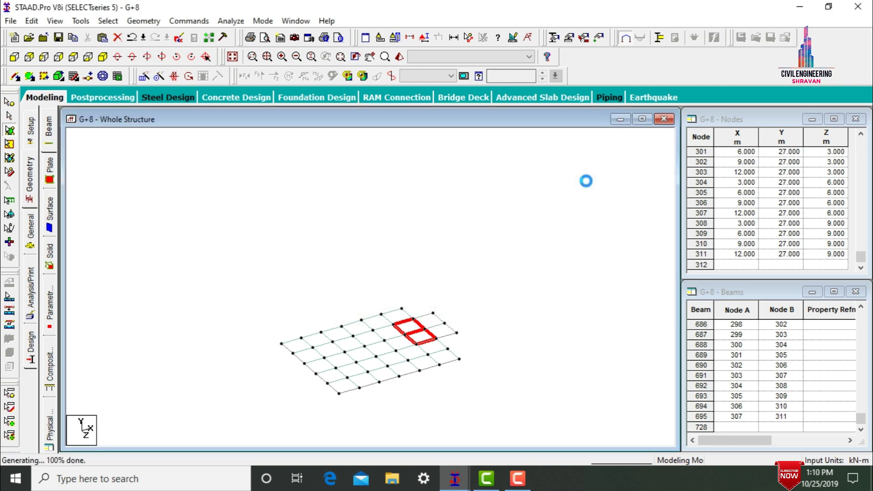
Step: Redisplay the whole structure, repeat all floor plates upward in Y with 2 steps of 3 m, and inspect the slabs in a 3D rendering
{"action": "left_click", "coordinate": [231, 56]}
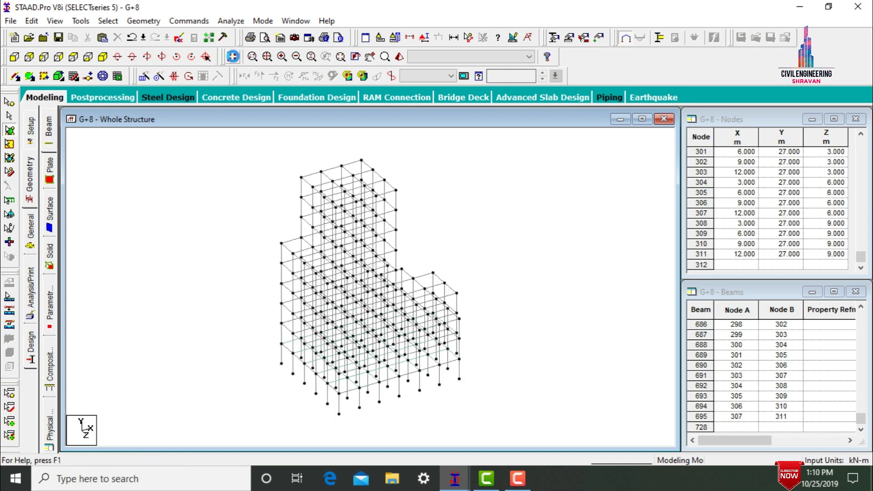
{"action": "left_click", "coordinate": [9, 130]}
{"action": "key", "text": "ctrl+a"}
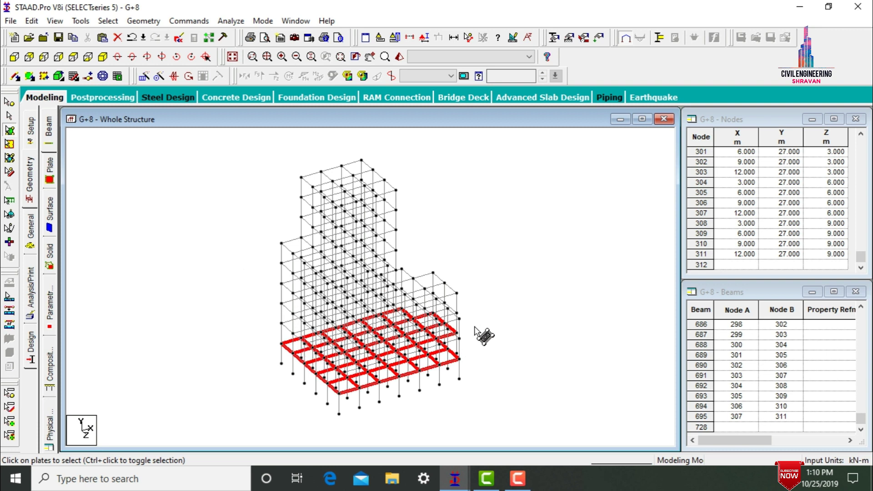
{"action": "left_click", "coordinate": [143, 76]}
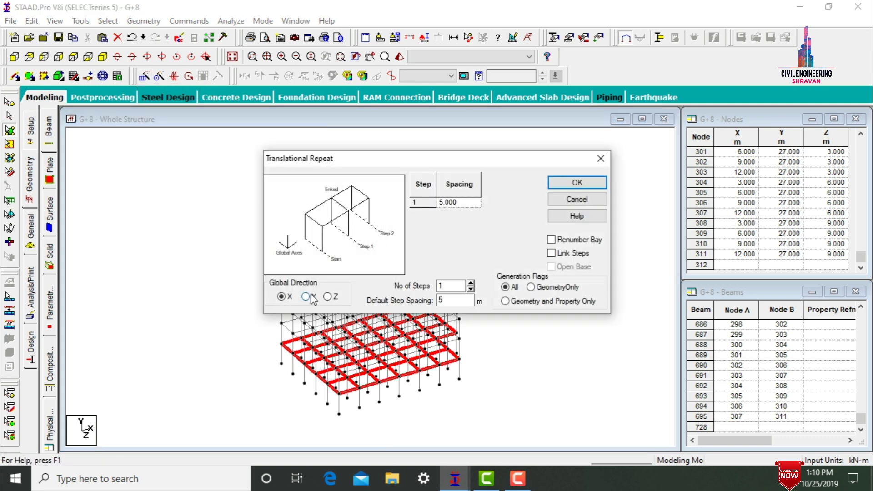
{"action": "double_click", "coordinate": [443, 285]}
{"action": "type", "text": "2"}
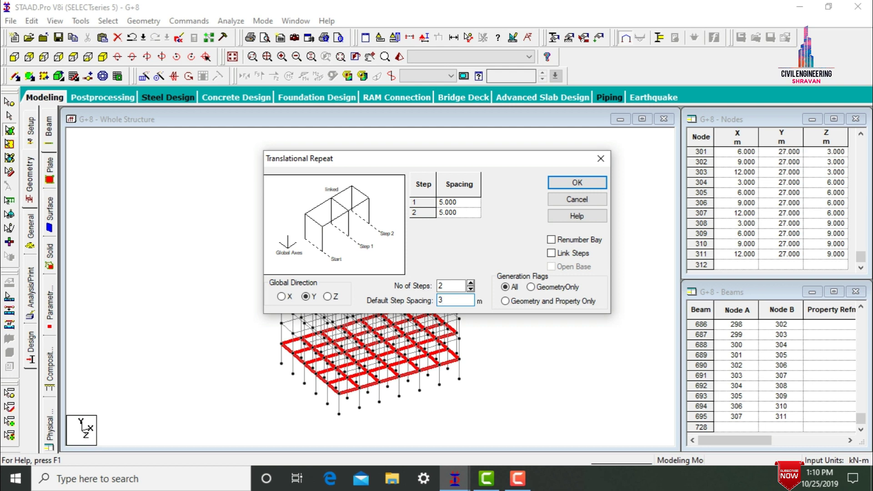
{"action": "type", "text": "3"}
{"action": "left_click", "coordinate": [575, 183]}
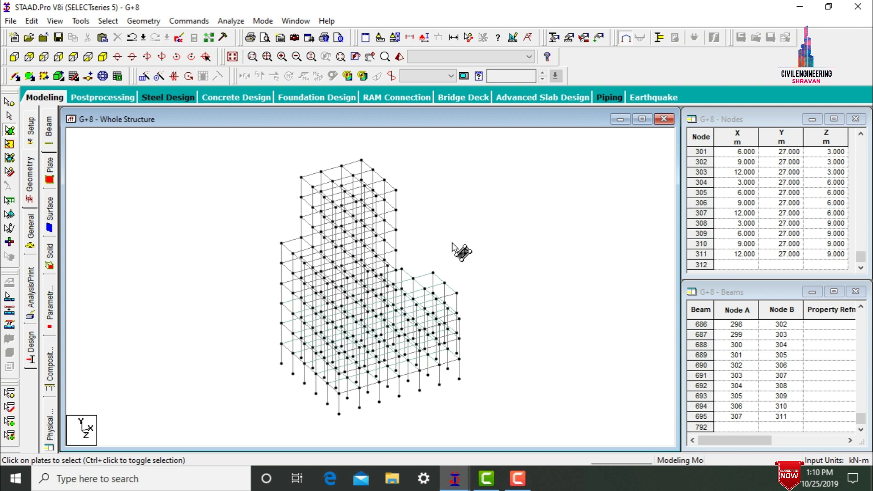
{"action": "left_click", "coordinate": [400, 58]}
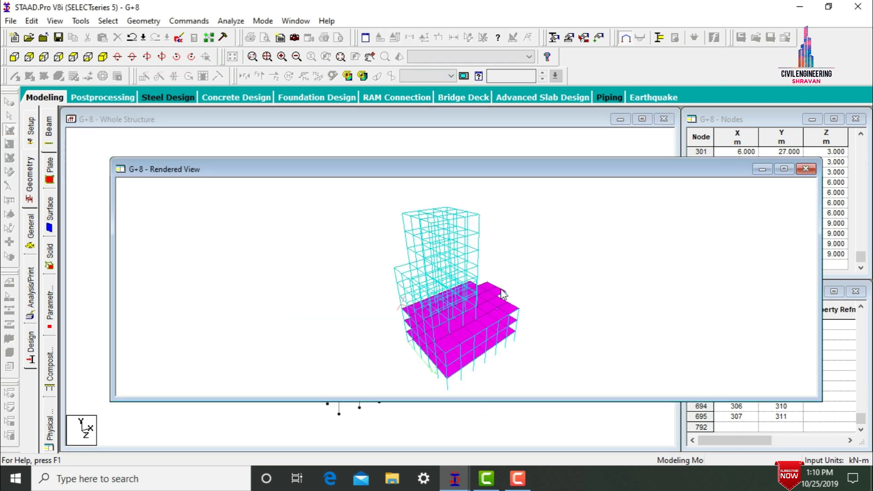
{"action": "left_click_drag", "start_coordinate": [503, 296], "coordinate": [505, 272]}
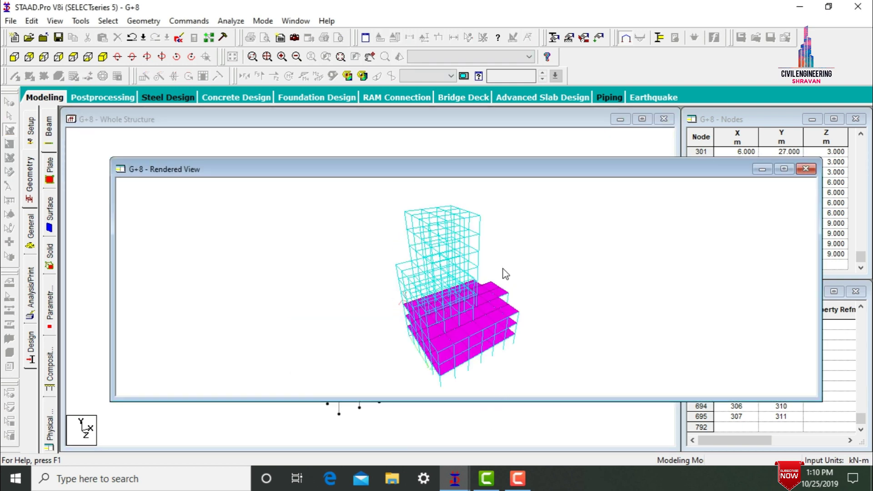
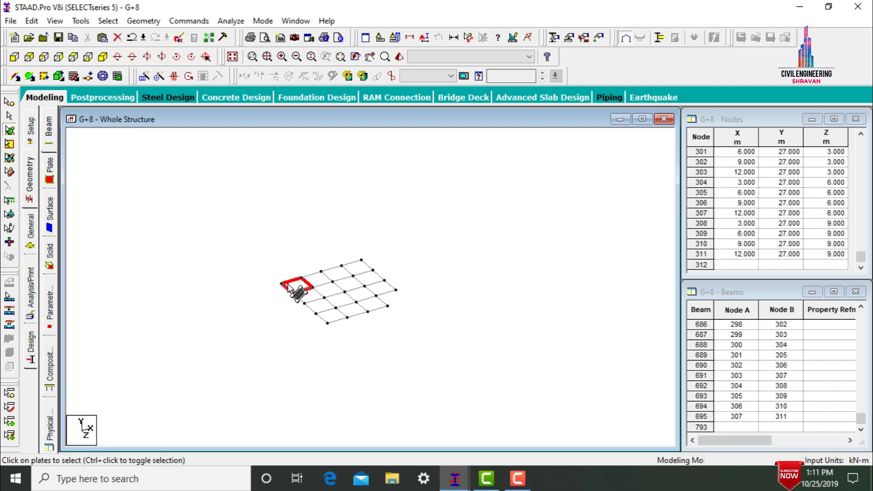
Step: Translationally repeat the rear -X corner plate of the 12 m level floor along X with 3 steps of 3 m
{"action": "left_click", "coordinate": [145, 76]}
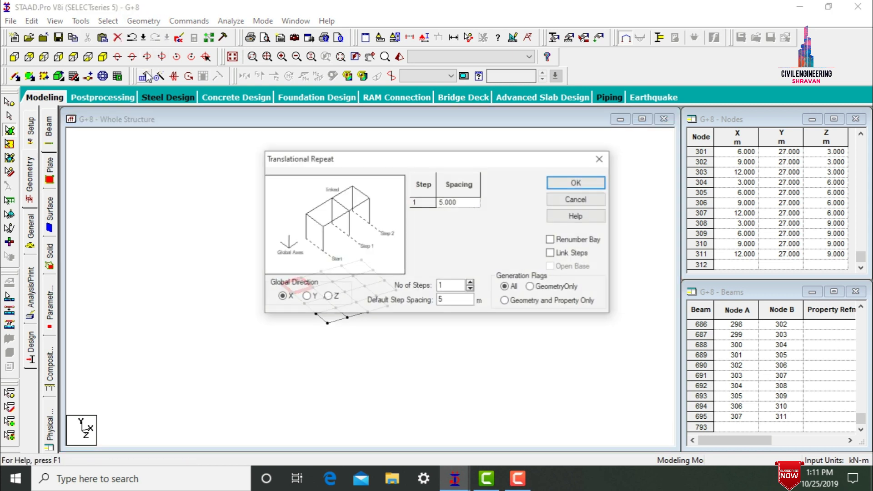
{"action": "left_click_drag", "start_coordinate": [389, 158], "coordinate": [586, 175]}
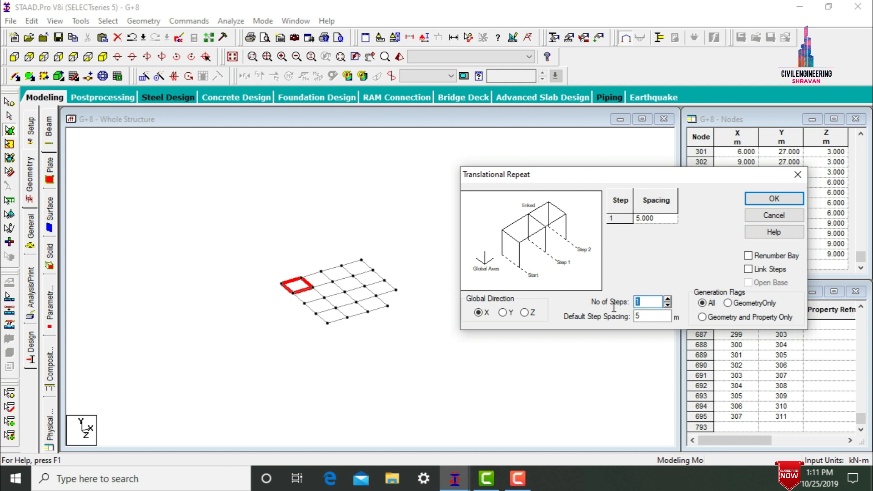
{"action": "type", "text": "3"}
{"action": "key", "text": "Tab"}
{"action": "type", "text": "3"}
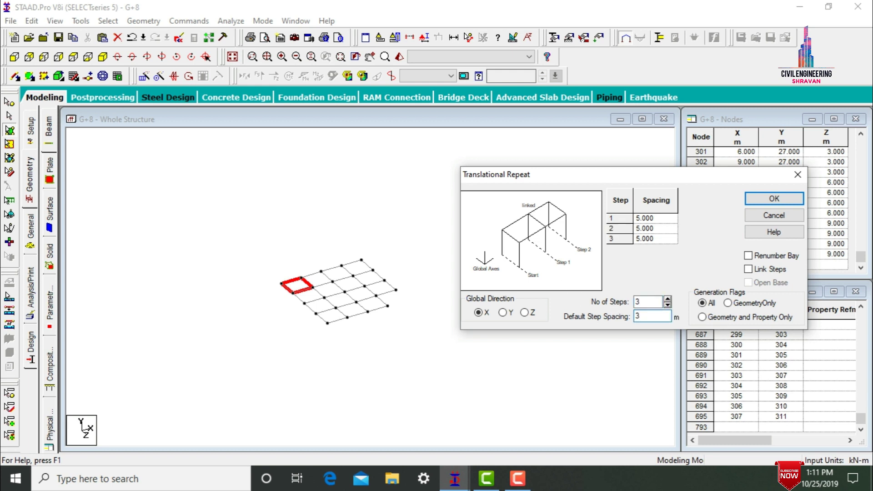
{"action": "left_click", "coordinate": [774, 200]}
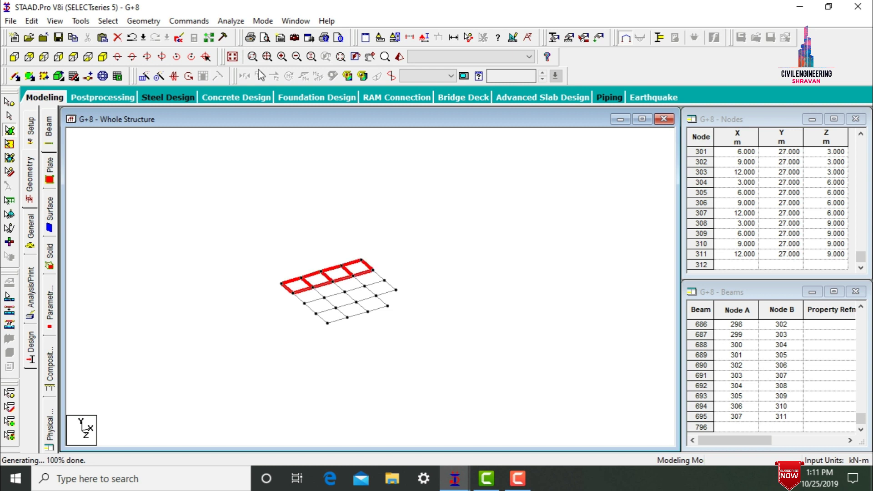
Step: Translationally repeat the rear row of four plates on the 12 m level along Z with 3 steps of 3 m
{"action": "left_click", "coordinate": [159, 76]}
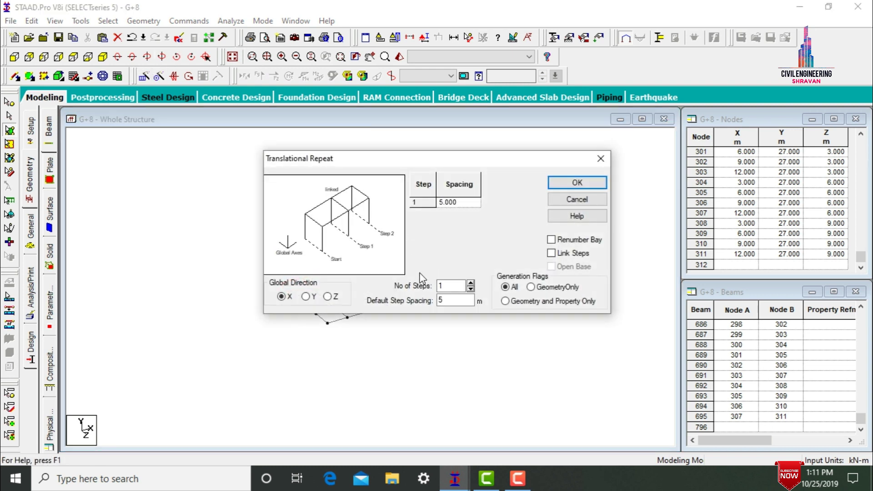
{"action": "left_click", "coordinate": [328, 297]}
{"action": "left_click_drag", "start_coordinate": [314, 158], "coordinate": [509, 145]}
{"action": "double_click", "coordinate": [639, 272]}
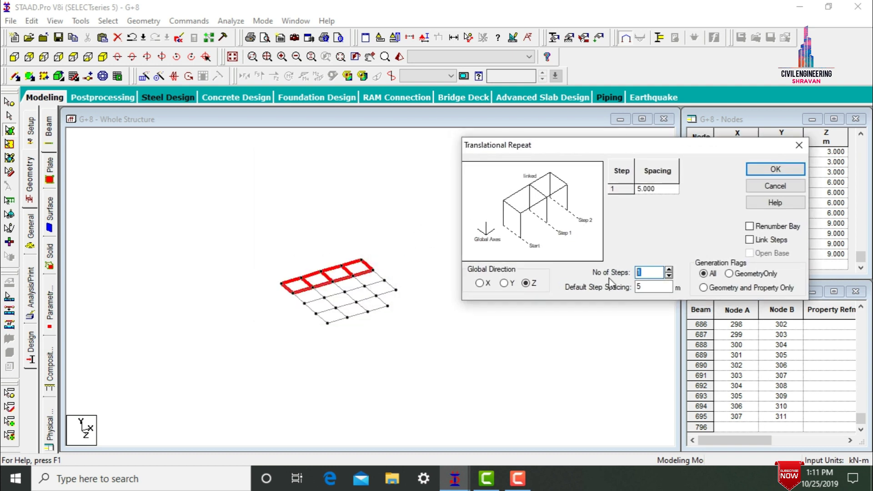
{"action": "type", "text": "3"}
{"action": "key", "text": "Tab"}
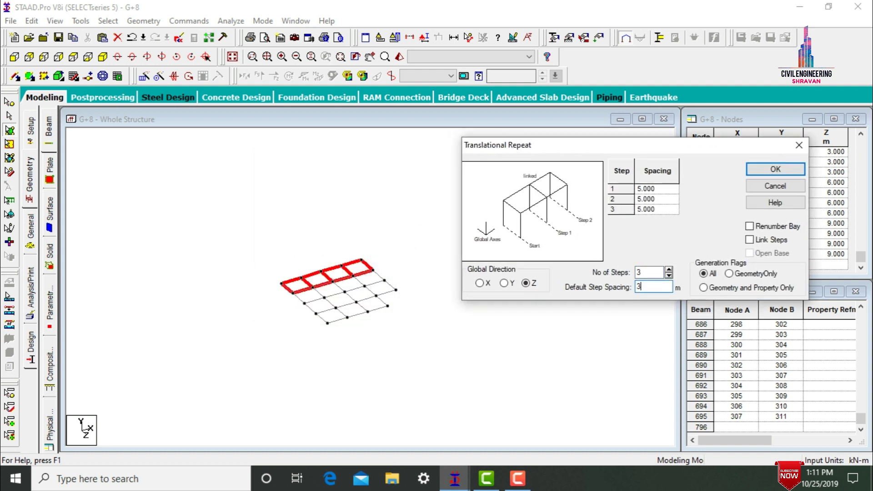
{"action": "left_click", "coordinate": [768, 171]}
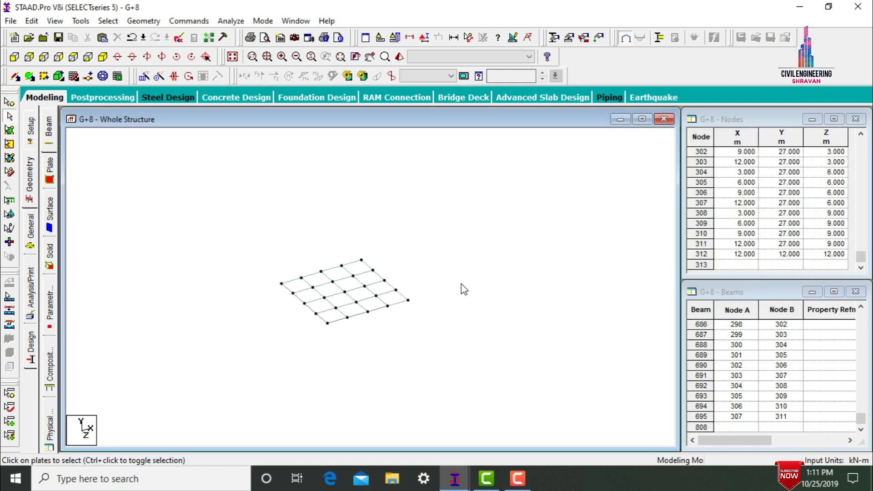
Step: Delete the extra plate at the front +X corner of the 12 m level, along with its orphan node
{"action": "left_click", "coordinate": [9, 130]}
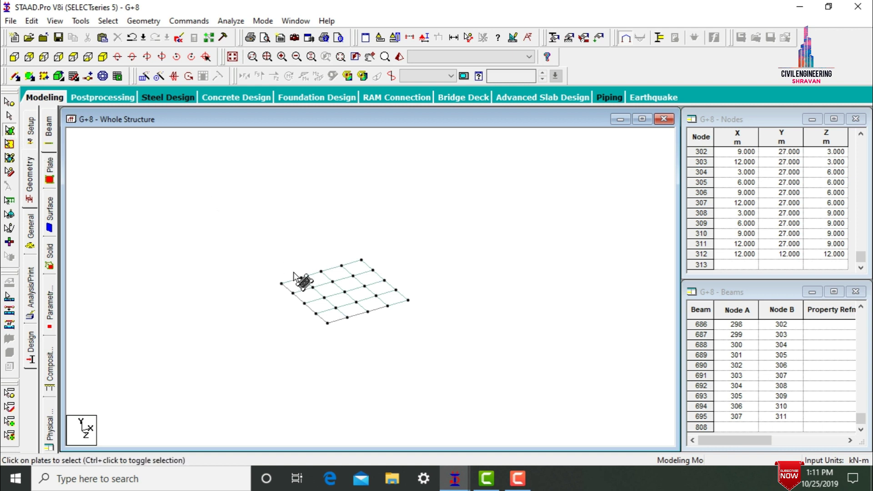
{"action": "left_click", "coordinate": [393, 302]}
{"action": "key", "text": "Delete"}
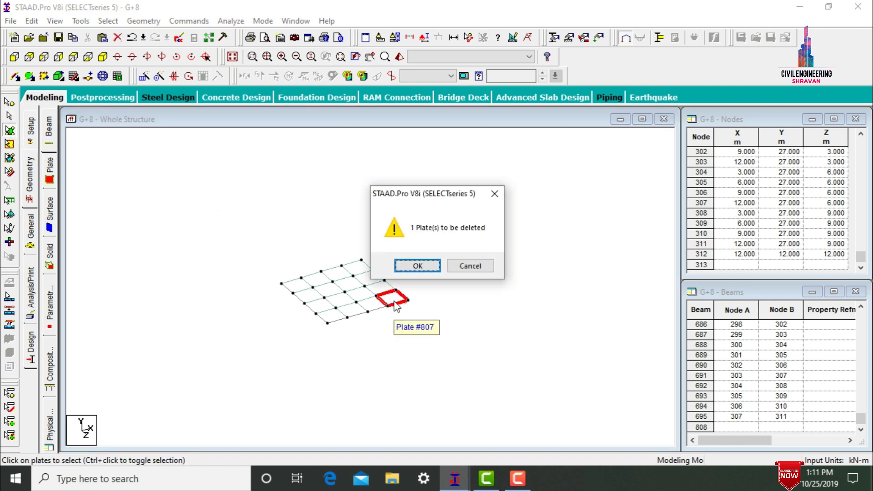
{"action": "key", "text": "Return"}
{"action": "key", "text": "Return"}
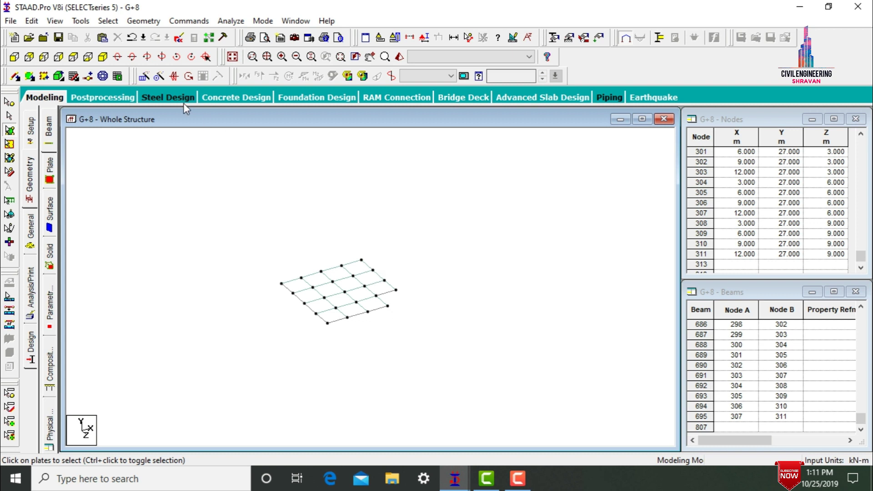
Step: Redisplay the whole structure in front view and translationally repeat the 12 m level plates upward in Y with 2 steps of 3 m
{"action": "left_click", "coordinate": [233, 58]}
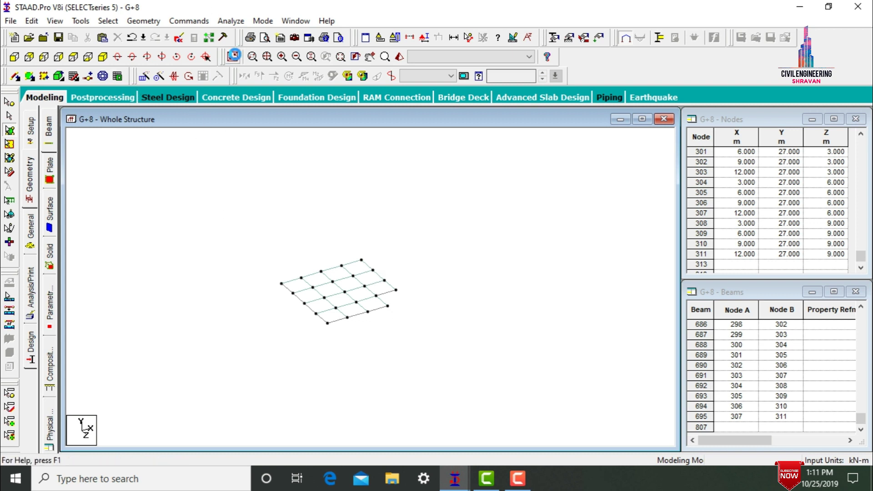
{"action": "left_click", "coordinate": [13, 57]}
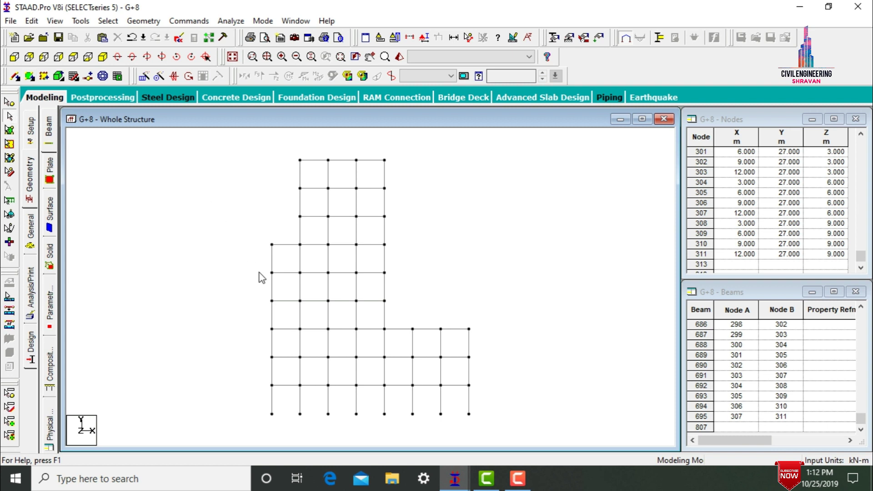
{"action": "left_click_drag", "start_coordinate": [265, 298], "coordinate": [432, 308]}
{"action": "left_click", "coordinate": [174, 199]}
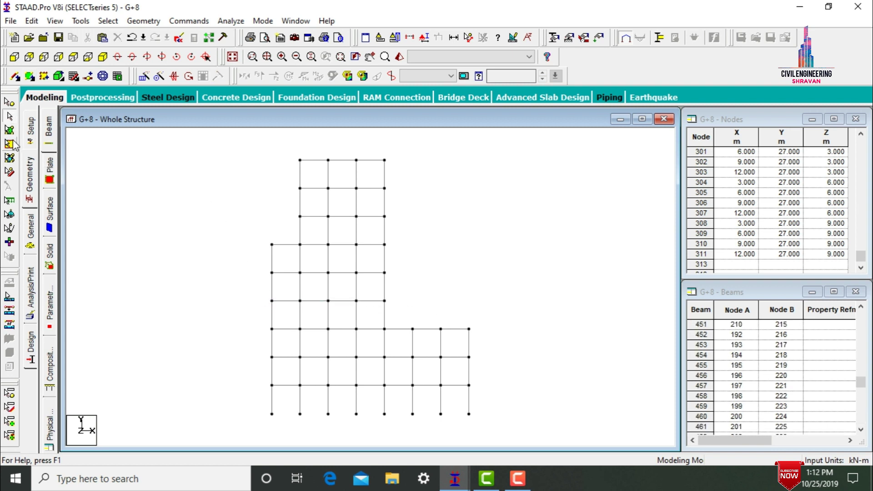
{"action": "left_click", "coordinate": [10, 131]}
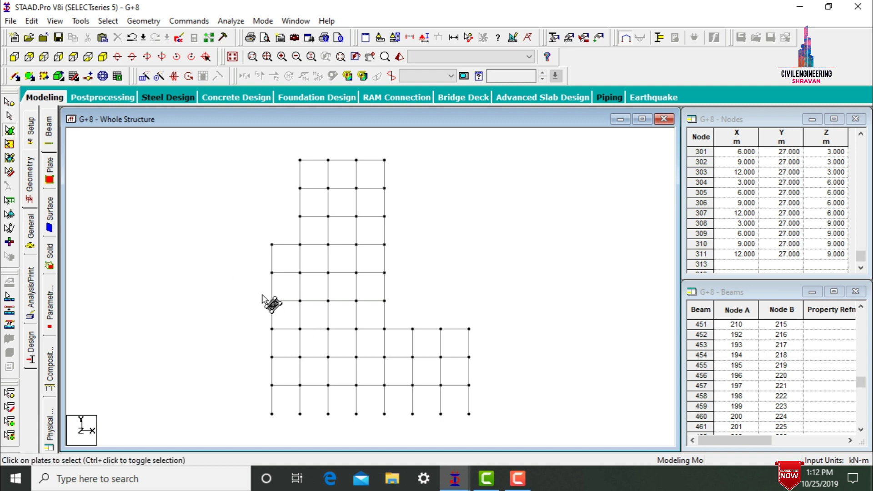
{"action": "left_click_drag", "start_coordinate": [262, 295], "coordinate": [411, 309]}
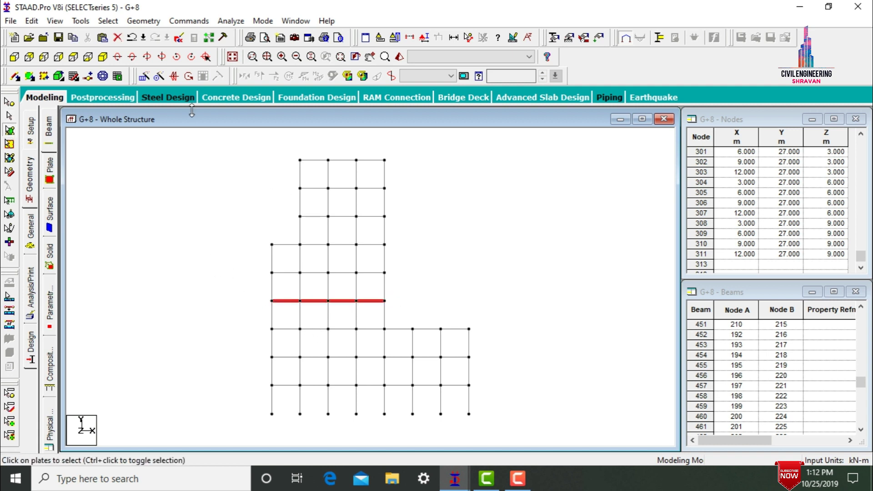
{"action": "left_click", "coordinate": [143, 76]}
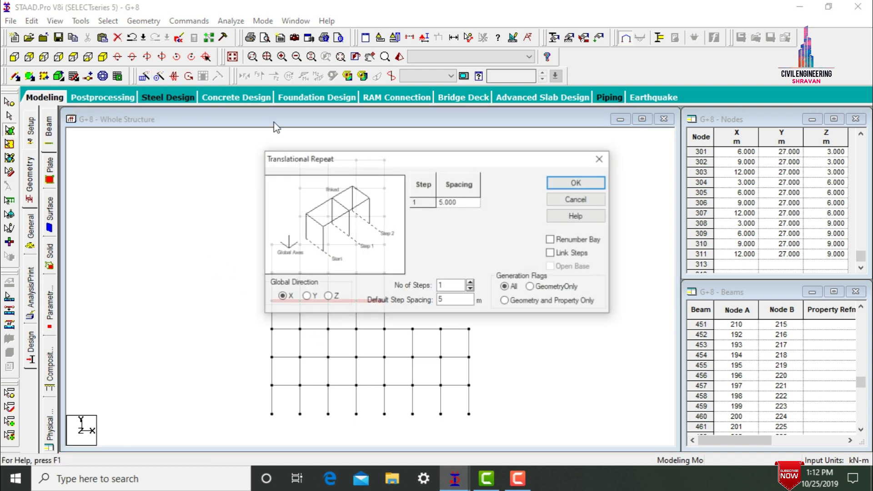
{"action": "left_click", "coordinate": [305, 296]}
{"action": "double_click", "coordinate": [449, 286]}
{"action": "key", "text": "BackSpace"}
{"action": "type", "text": "2"}
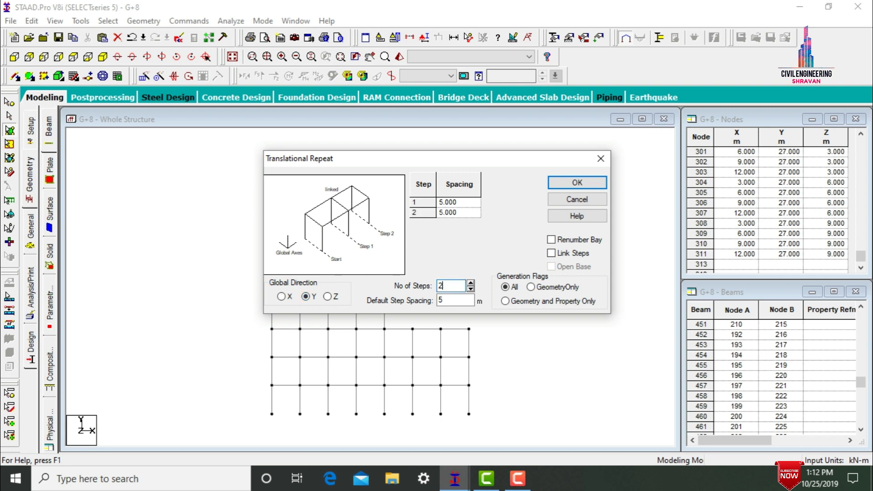
{"action": "key", "text": "Tab"}
{"action": "type", "text": "3"}
{"action": "left_click", "coordinate": [558, 181]}
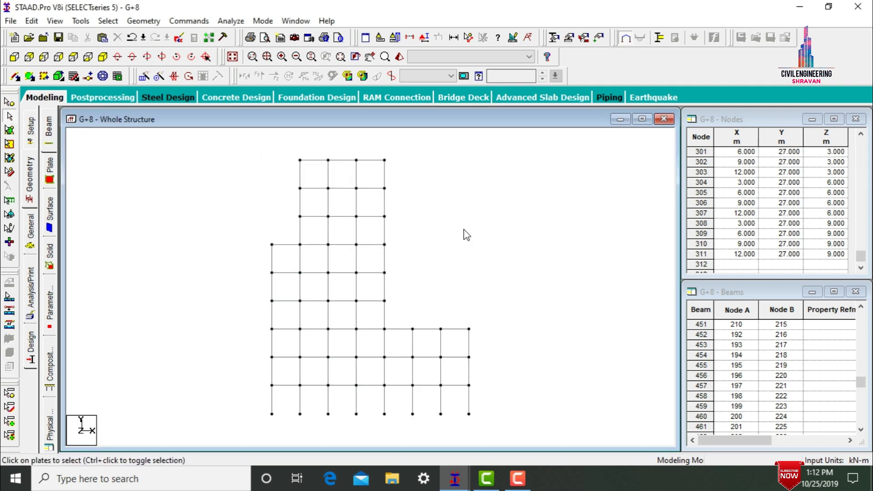
Step: Inspect the repeated floor slabs in a rotated 3D rendering, then return to the wireframe model
{"action": "left_click", "coordinate": [100, 56]}
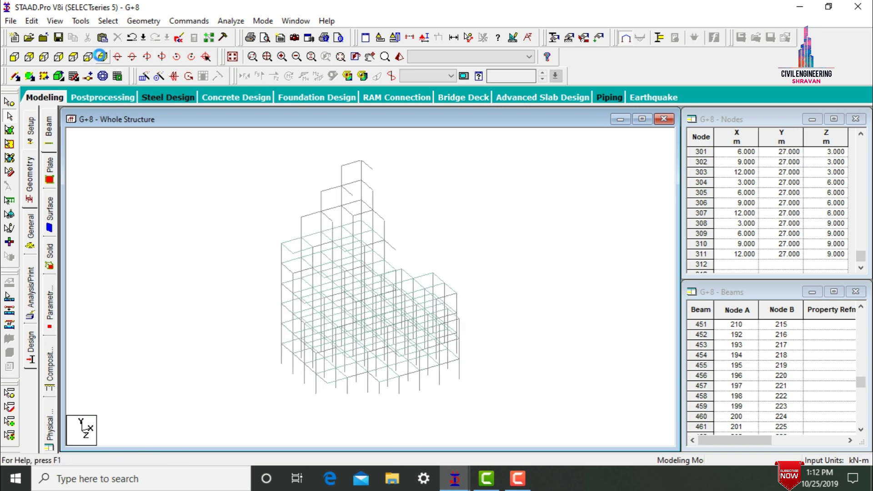
{"action": "left_click", "coordinate": [398, 56]}
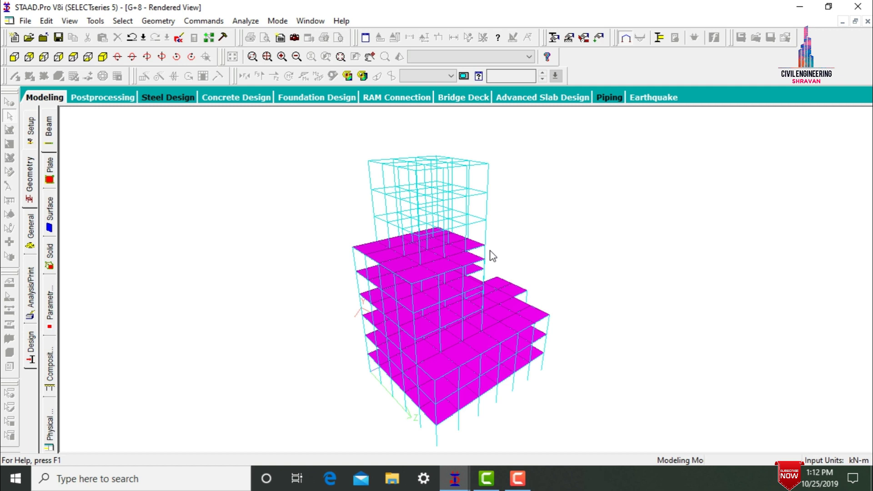
{"action": "mouse_move", "coordinate": [492, 255]}
{"action": "left_mouse_down"}
{"action": "mouse_move", "coordinate": [500, 367]}
{"action": "mouse_move", "coordinate": [493, 401]}
{"action": "mouse_move", "coordinate": [468, 335]}
{"action": "mouse_move", "coordinate": [484, 183]}
{"action": "mouse_move", "coordinate": [481, 347]}
{"action": "mouse_move", "coordinate": [512, 171]}
{"action": "mouse_move", "coordinate": [497, 200]}
{"action": "mouse_move", "coordinate": [498, 255]}
{"action": "left_mouse_up"}
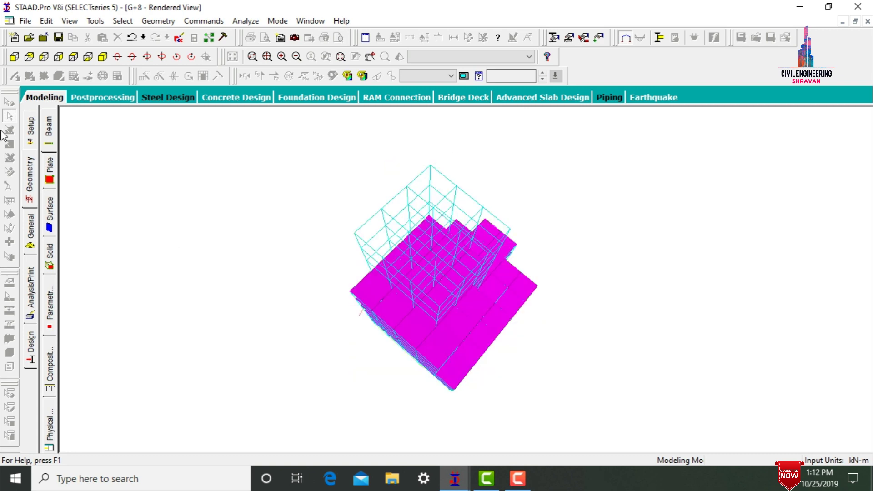
{"action": "left_click", "coordinate": [41, 101]}
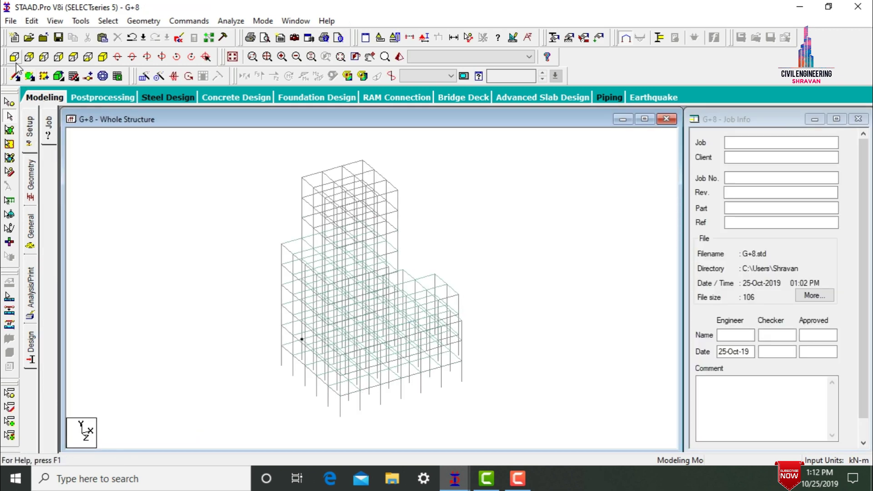
Step: Isolate the 21 m level floor from the front view with a Window / Rubber Band section and show it isometrically
{"action": "left_click", "coordinate": [410, 39]}
{"action": "left_click", "coordinate": [491, 165]}
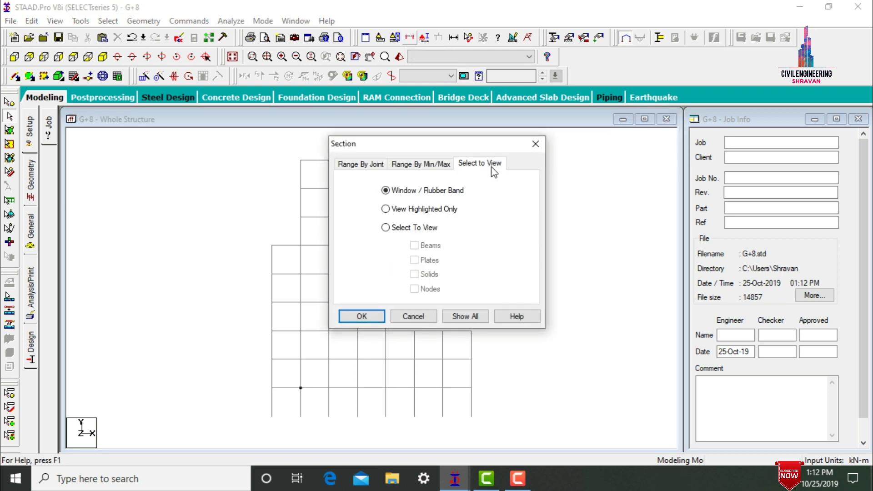
{"action": "left_click", "coordinate": [369, 318]}
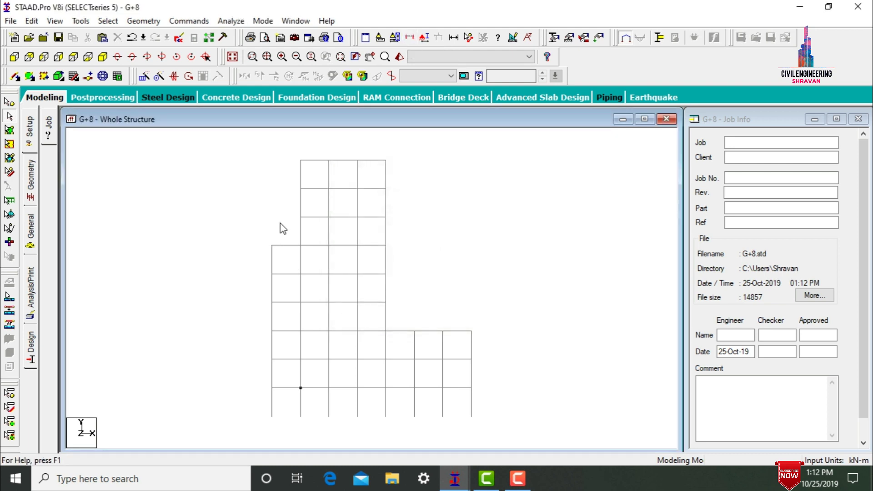
{"action": "left_click_drag", "start_coordinate": [289, 212], "coordinate": [399, 221]}
{"action": "left_click", "coordinate": [105, 56]}
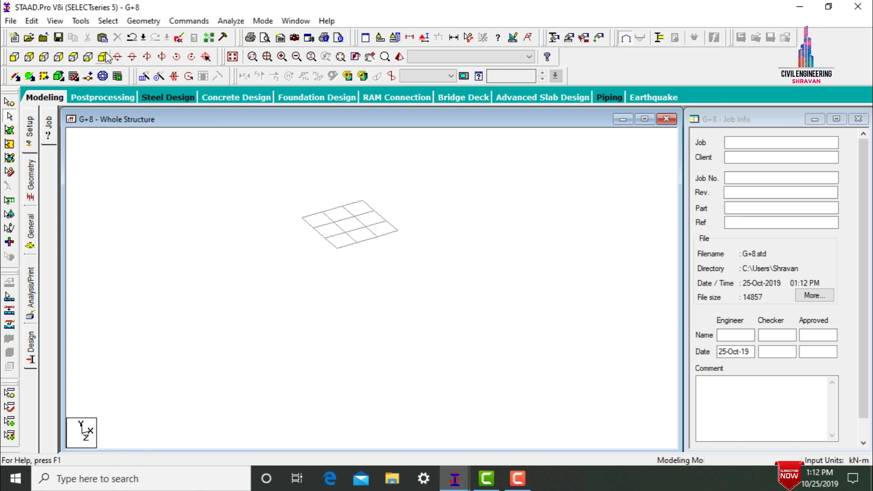
Step: Add a four-node plate in the rear -X corner bay of the 21 m level floor
{"action": "left_click", "coordinate": [31, 79]}
{"action": "left_click", "coordinate": [301, 218]}
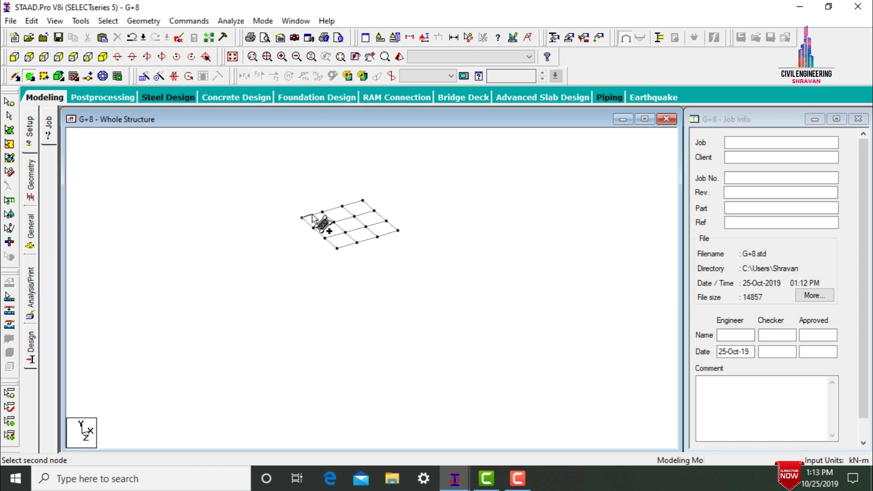
{"action": "left_click", "coordinate": [323, 212]}
{"action": "left_click", "coordinate": [333, 222]}
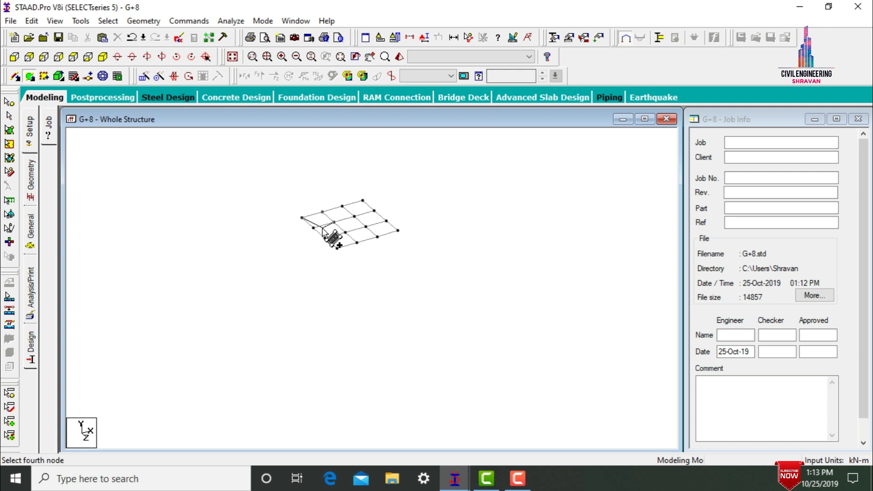
{"action": "left_click", "coordinate": [314, 227]}
{"action": "key", "text": "Escape"}
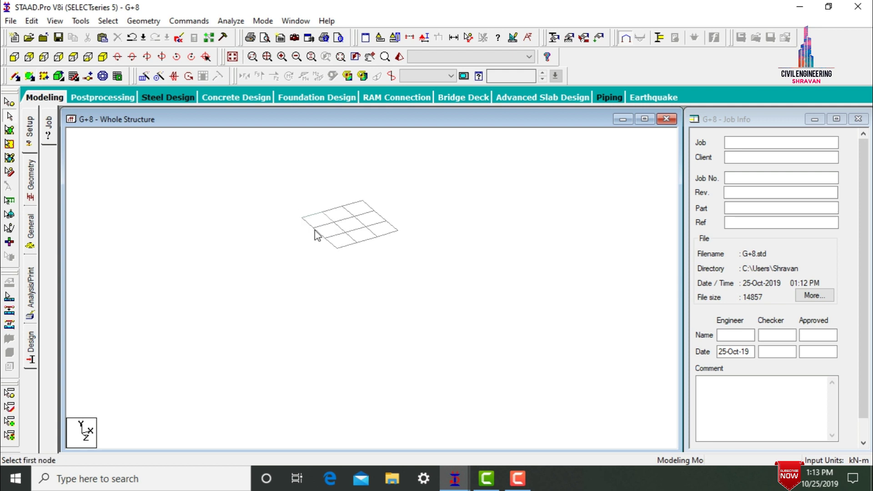
Step: Translationally repeat the rear -X corner plate of the 21 m level along X with 2 steps of 3 m
{"action": "left_click", "coordinate": [9, 129]}
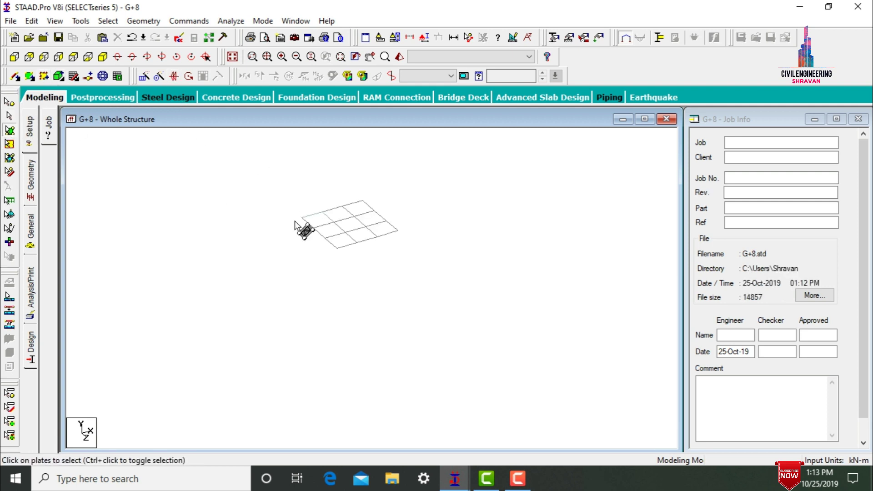
{"action": "left_click", "coordinate": [322, 223]}
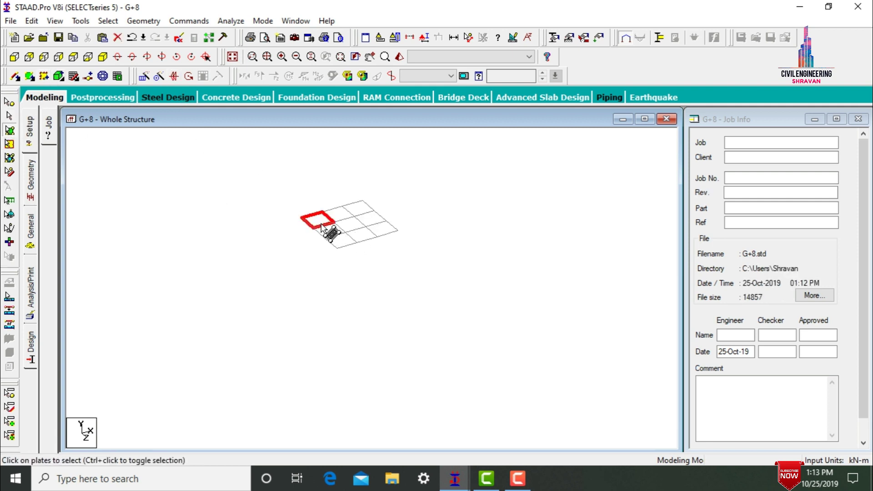
{"action": "left_click", "coordinate": [158, 76]}
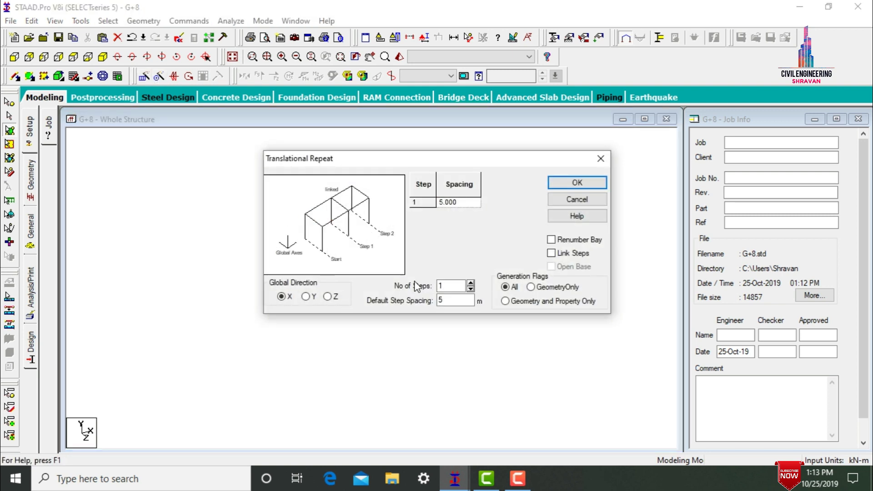
{"action": "left_click_drag", "start_coordinate": [409, 156], "coordinate": [636, 146]}
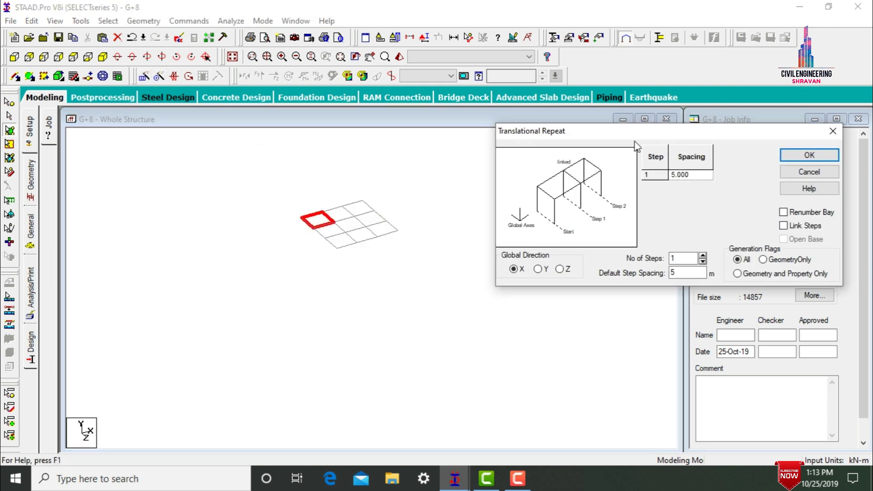
{"action": "double_click", "coordinate": [688, 258]}
{"action": "type", "text": "2"}
{"action": "key", "text": "Tab"}
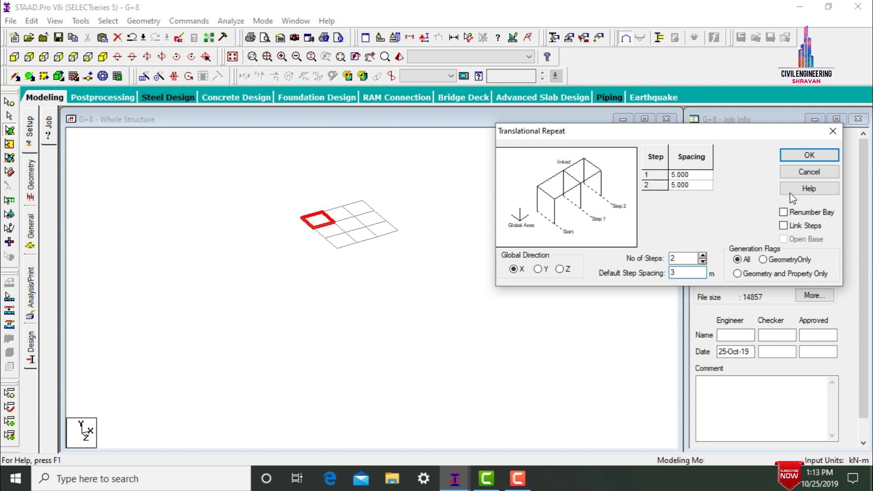
{"action": "left_click", "coordinate": [810, 156]}
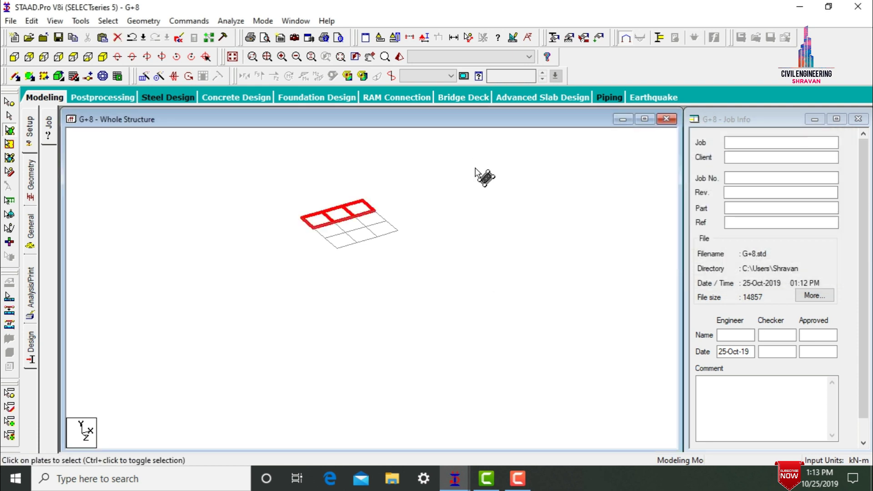
Step: Translationally repeat the rear row of three plates on the 21 m level along Z with 2 steps of 3 m
{"action": "left_click", "coordinate": [133, 56]}
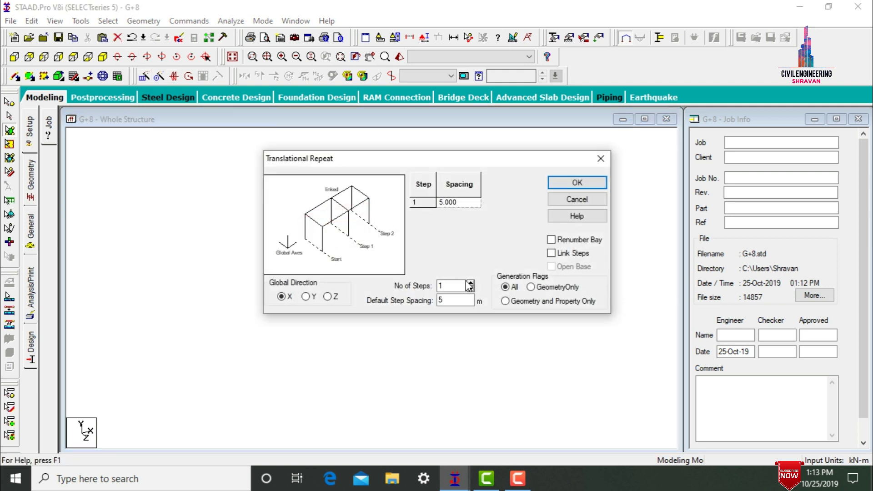
{"action": "key", "text": "Tab"}
{"action": "type", "text": "2"}
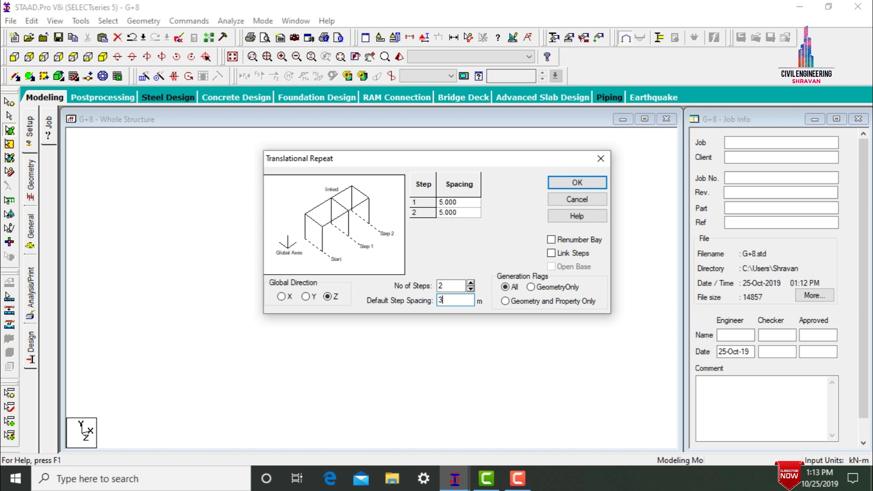
{"action": "type", "text": "3"}
{"action": "left_click", "coordinate": [576, 182]}
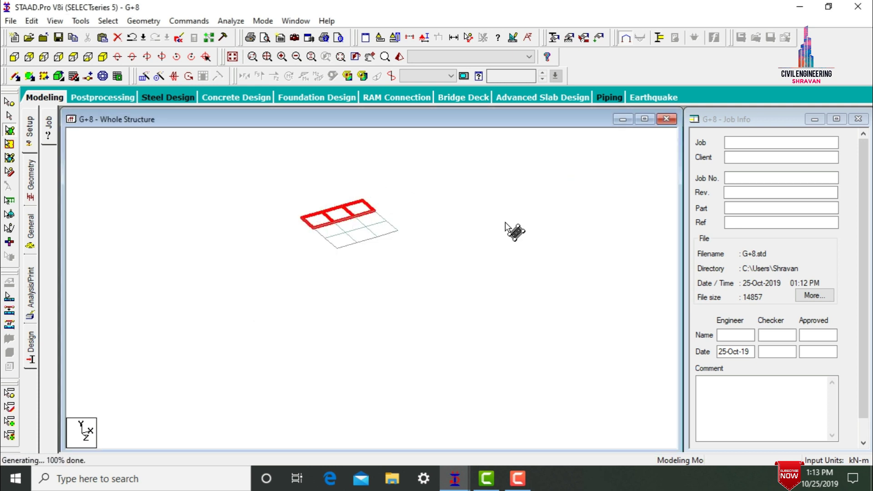
{"action": "left_click", "coordinate": [518, 241]}
Step: Redisplay the whole structure, repeat the 21 m level plates upward in Y with 2 steps of 3 m, and open a 3D rendering
{"action": "left_click", "coordinate": [233, 57]}
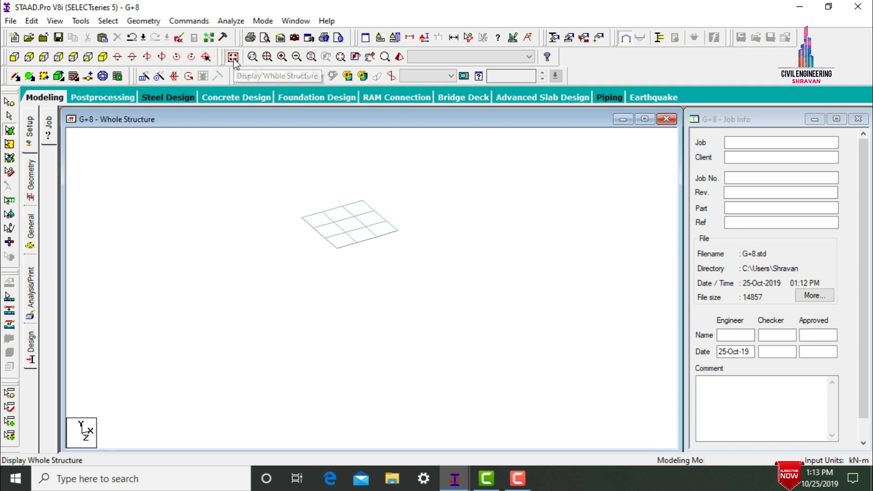
{"action": "left_click", "coordinate": [14, 57]}
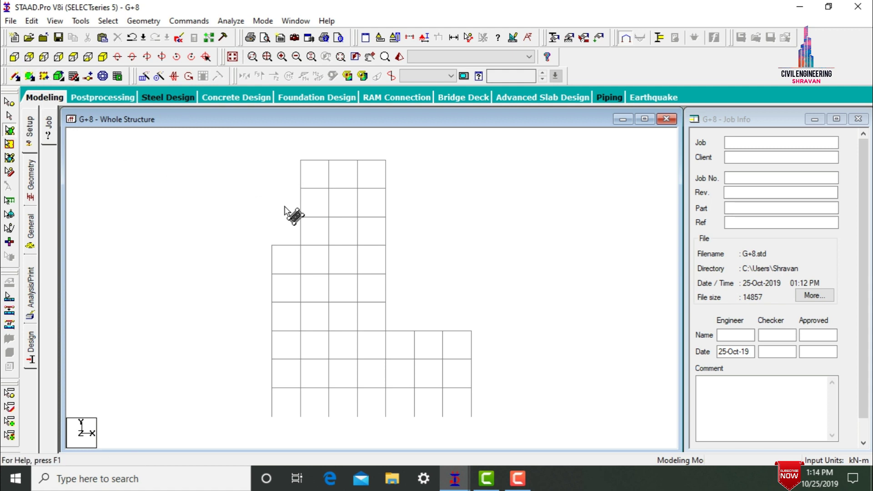
{"action": "left_click_drag", "start_coordinate": [289, 213], "coordinate": [412, 226]}
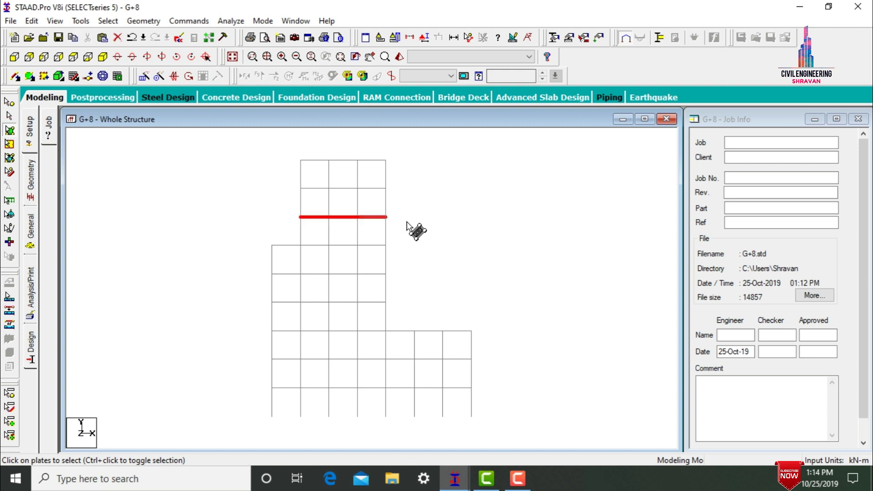
{"action": "left_click", "coordinate": [102, 56]}
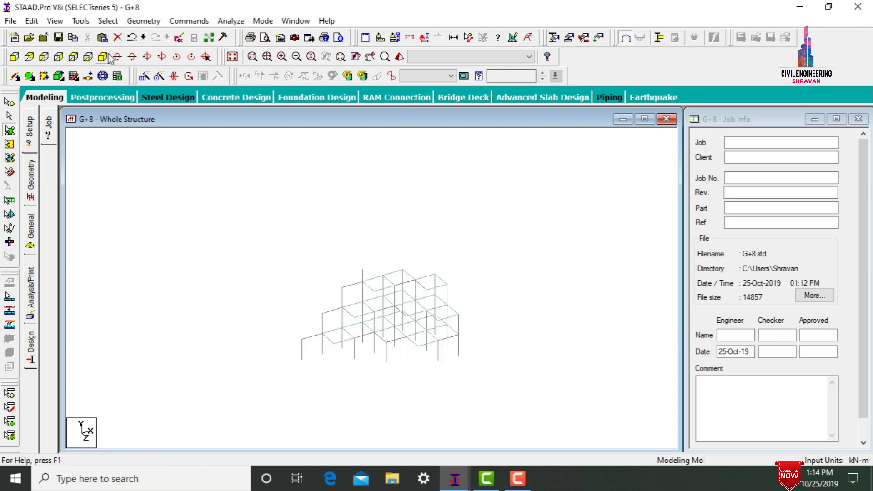
{"action": "left_click", "coordinate": [144, 77]}
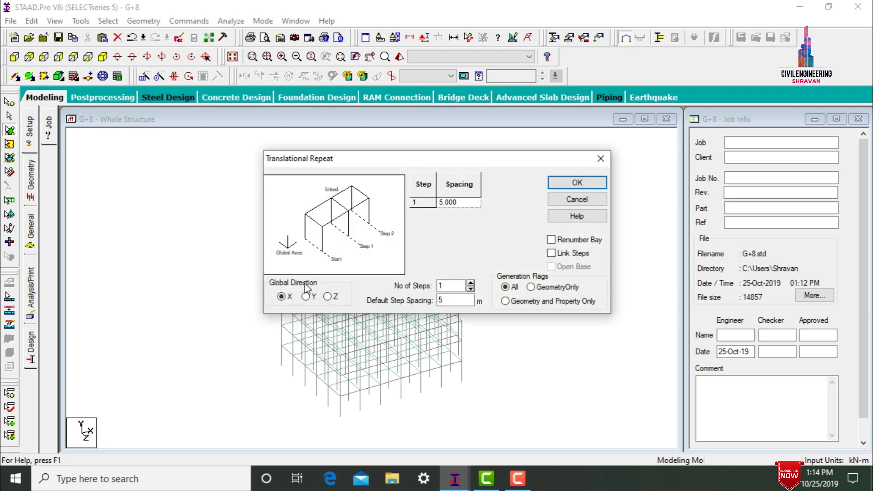
{"action": "left_click", "coordinate": [450, 287]}
{"action": "type", "text": "2"}
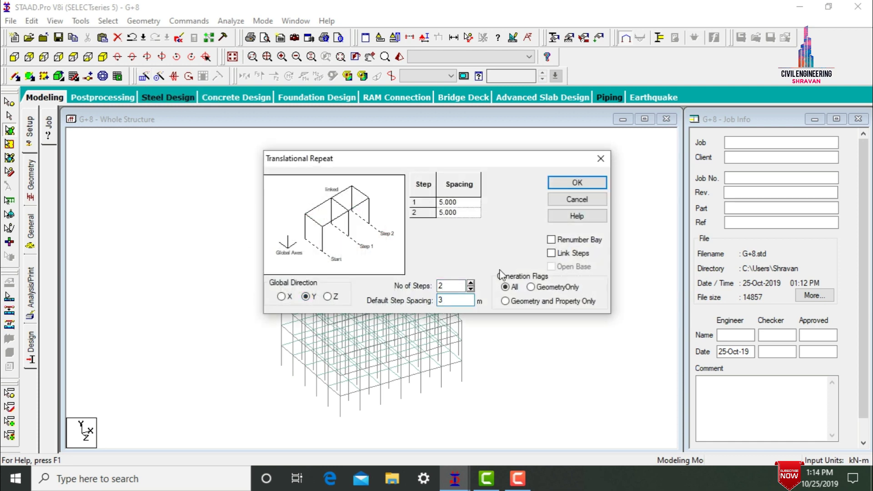
{"action": "type", "text": "3"}
{"action": "left_click", "coordinate": [577, 182]}
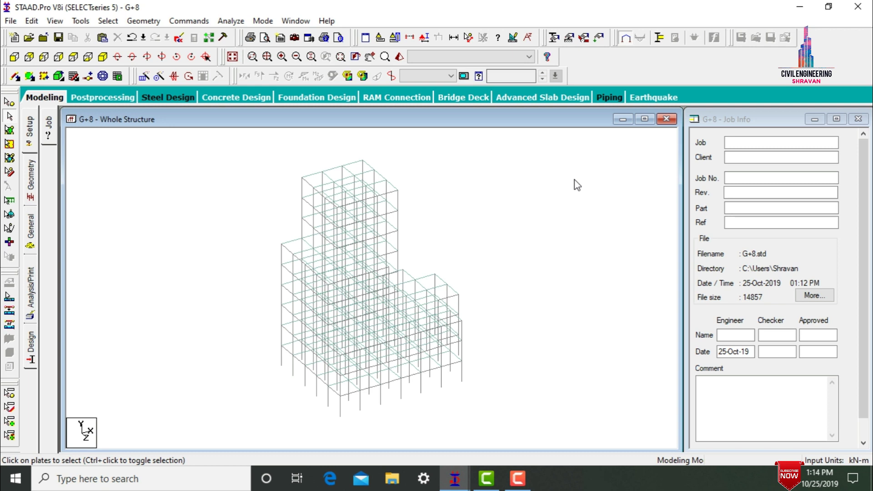
{"action": "left_click", "coordinate": [400, 58]}
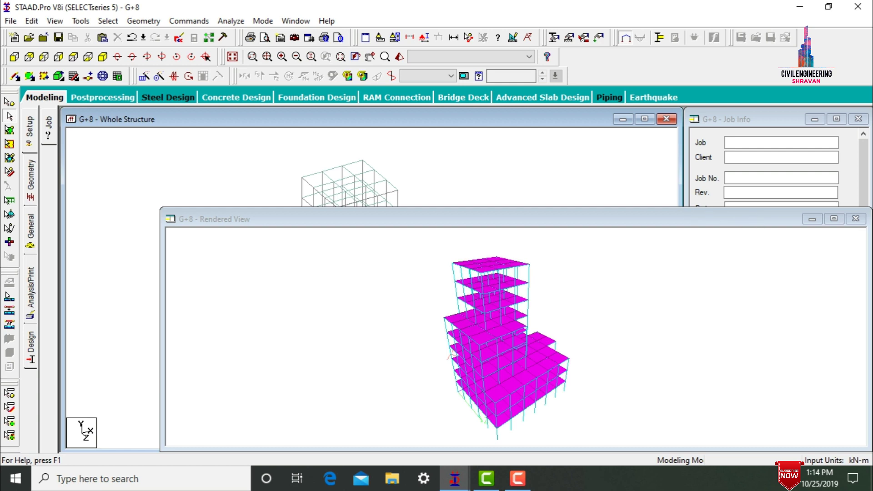
Step: Enlarge the 3D rendering and examine the building's slab plates from several sides and from above
{"action": "left_click", "coordinate": [833, 219]}
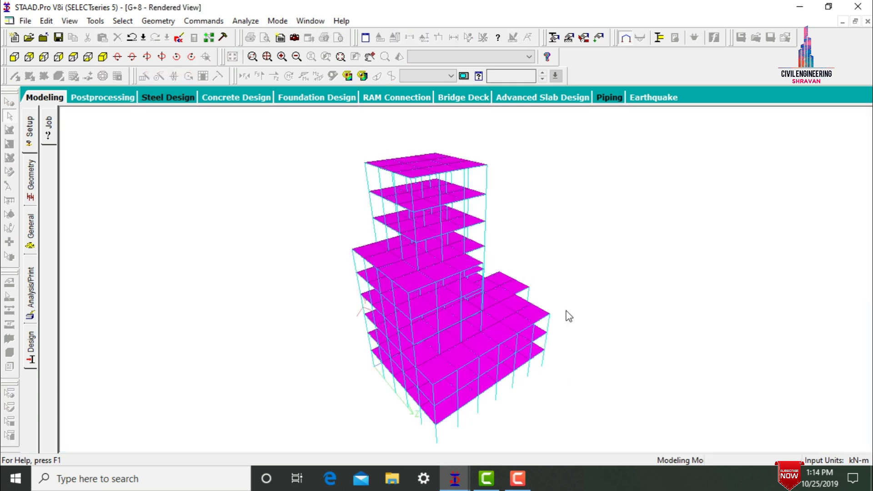
{"action": "left_click_drag", "start_coordinate": [565, 319], "coordinate": [288, 303]}
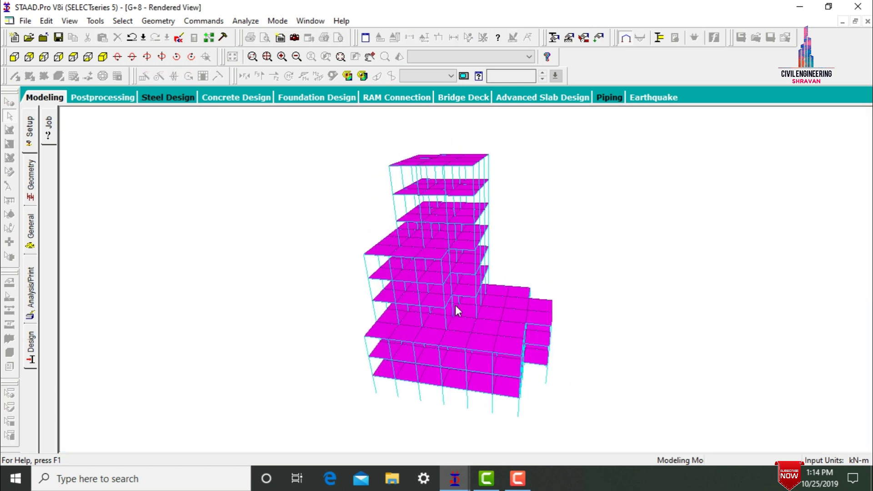
{"action": "left_click_drag", "start_coordinate": [455, 306], "coordinate": [513, 326]}
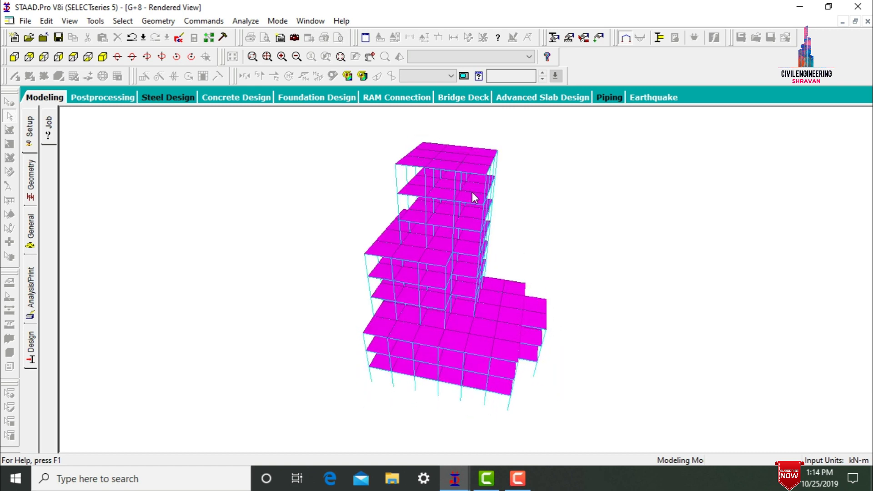
{"action": "left_click_drag", "start_coordinate": [438, 156], "coordinate": [528, 357]}
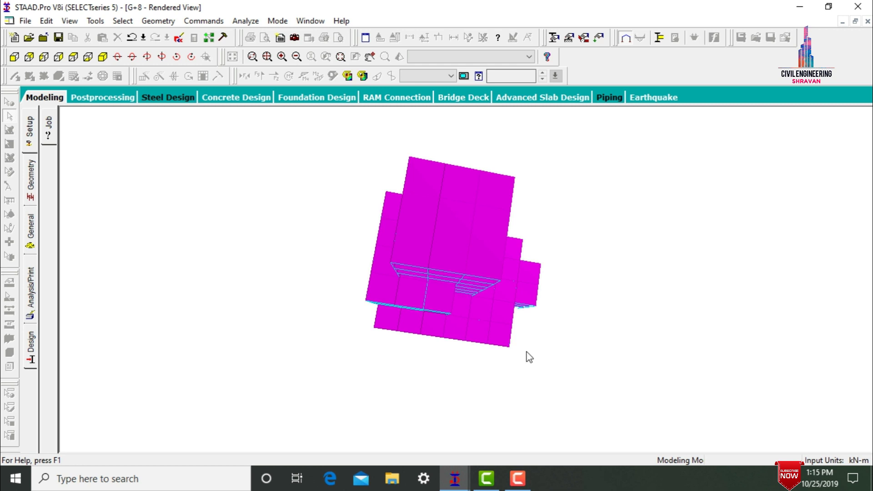
{"action": "left_click_drag", "start_coordinate": [486, 303], "coordinate": [482, 370]}
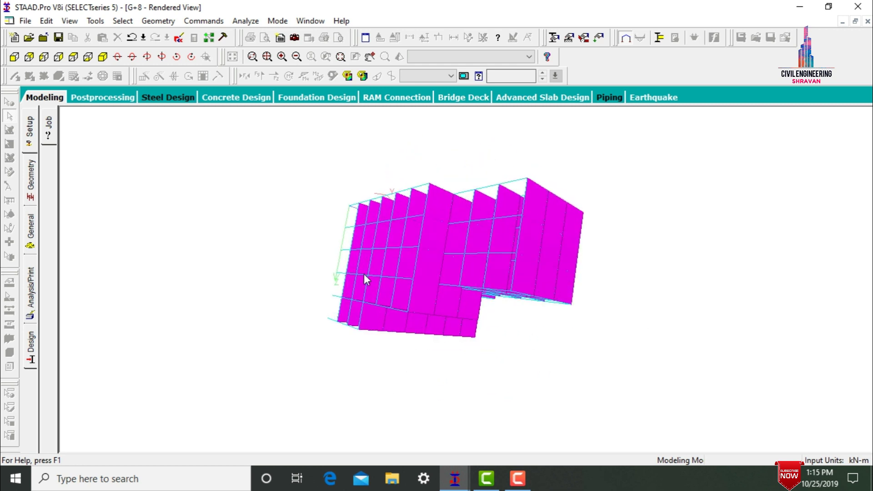
Step: Define a rectangular concrete section with YD 0.3 m and ZD 0.4 m in the member properties
{"action": "left_click", "coordinate": [31, 235]}
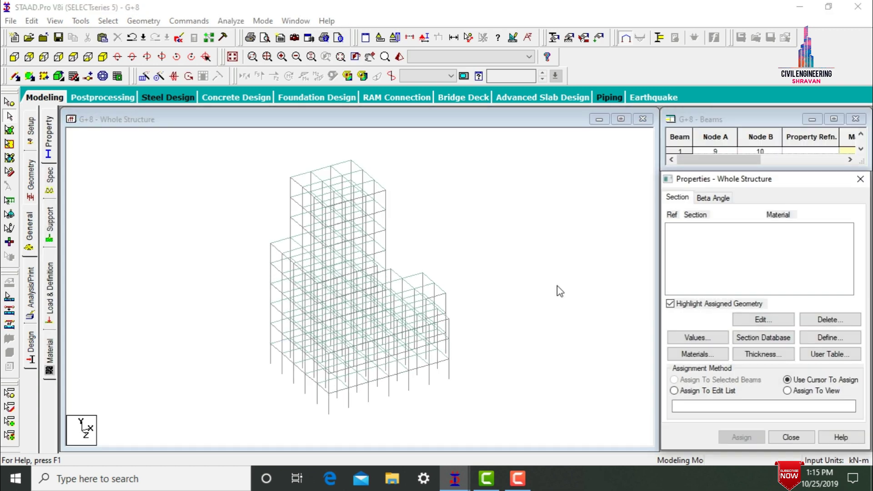
{"action": "left_click", "coordinate": [828, 337]}
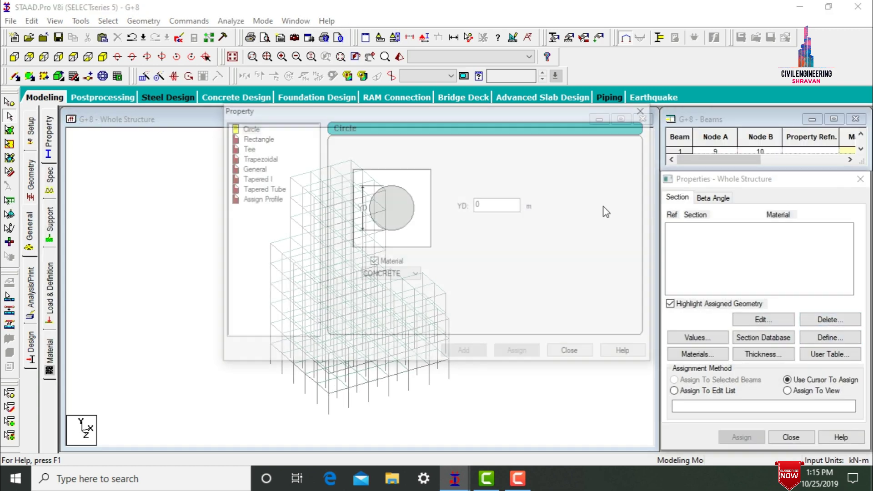
{"action": "left_click", "coordinate": [262, 139]}
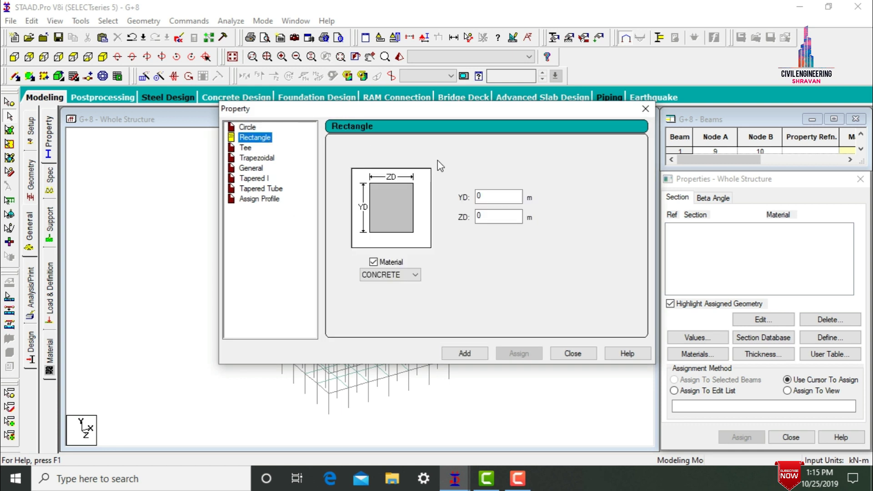
{"action": "left_click", "coordinate": [487, 192]}
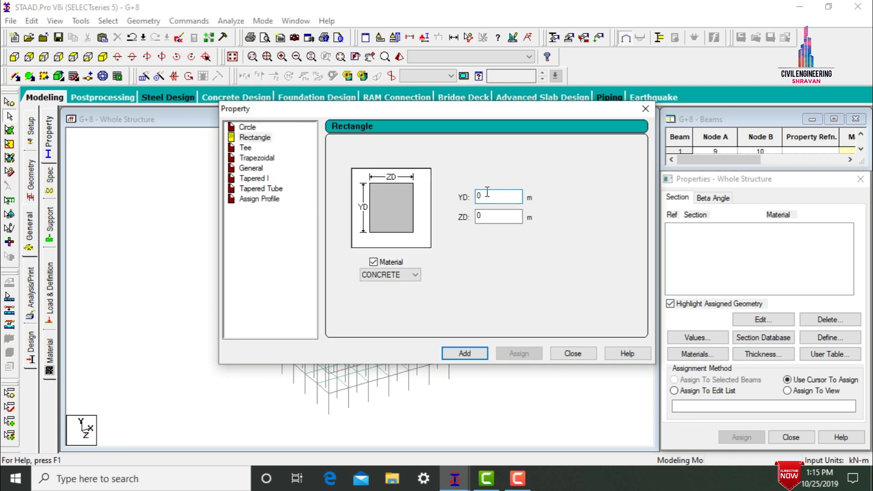
{"action": "type", "text": ".3"}
{"action": "key", "text": "Tab"}
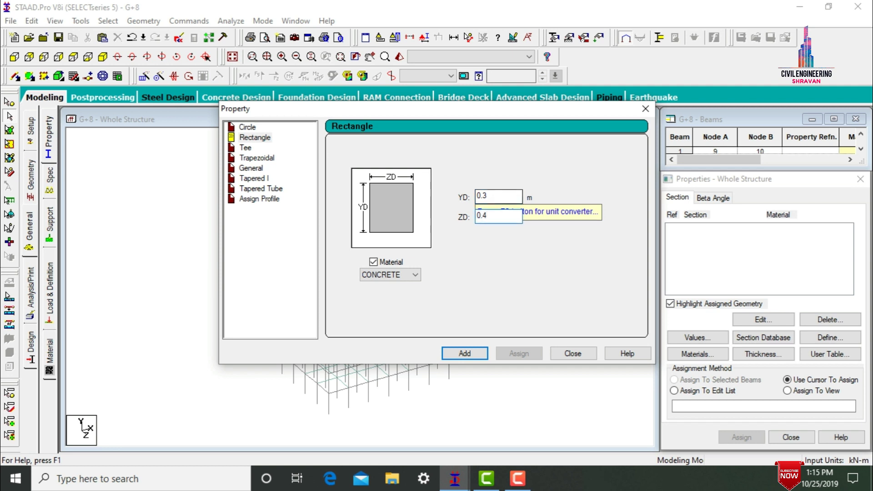
{"action": "type", "text": "0.4"}
{"action": "left_click", "coordinate": [460, 353]}
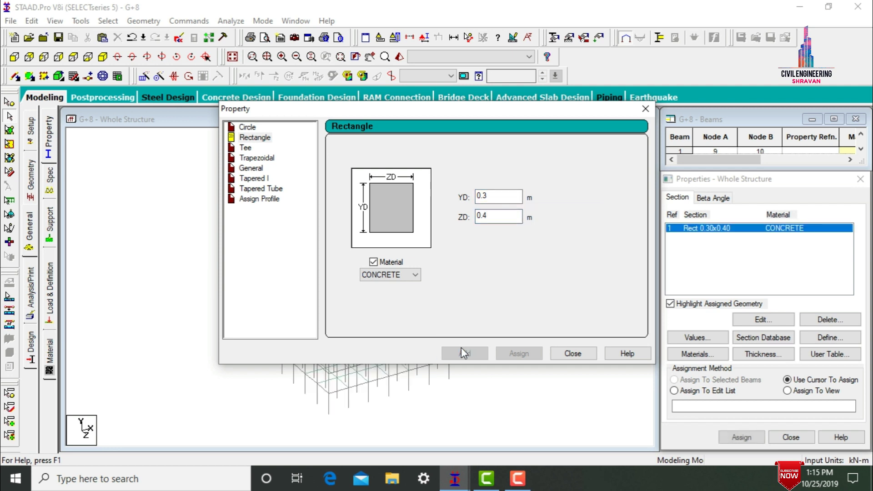
Step: Add a second rectangular concrete section with YD 0.5 m and ZD 0.4 m, and finish defining sections
{"action": "left_click", "coordinate": [497, 196]}
{"action": "key", "text": "BackSpace"}
{"action": "type", "text": "5"}
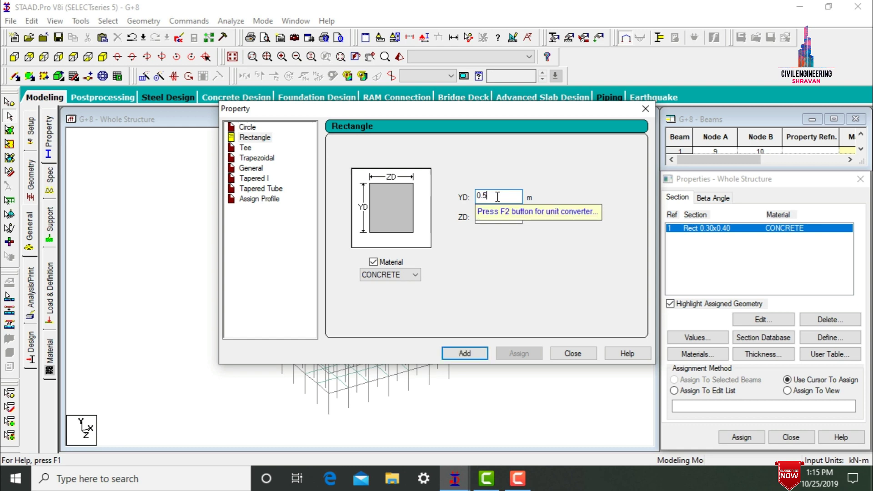
{"action": "left_click", "coordinate": [470, 357]}
{"action": "left_click", "coordinate": [587, 356]}
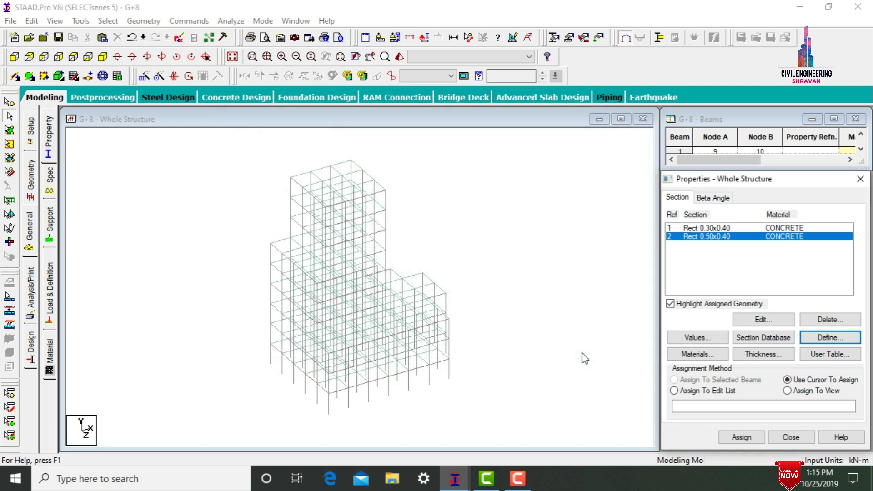
Step: Define a concrete plate element thickness of 0.125 m at all four nodes
{"action": "left_click", "coordinate": [763, 354]}
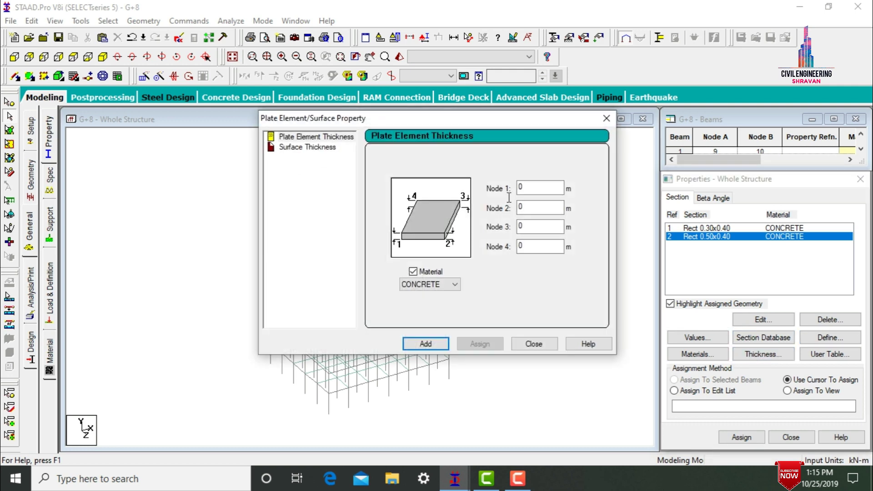
{"action": "left_click", "coordinate": [543, 188]}
{"action": "type", "text": "125"}
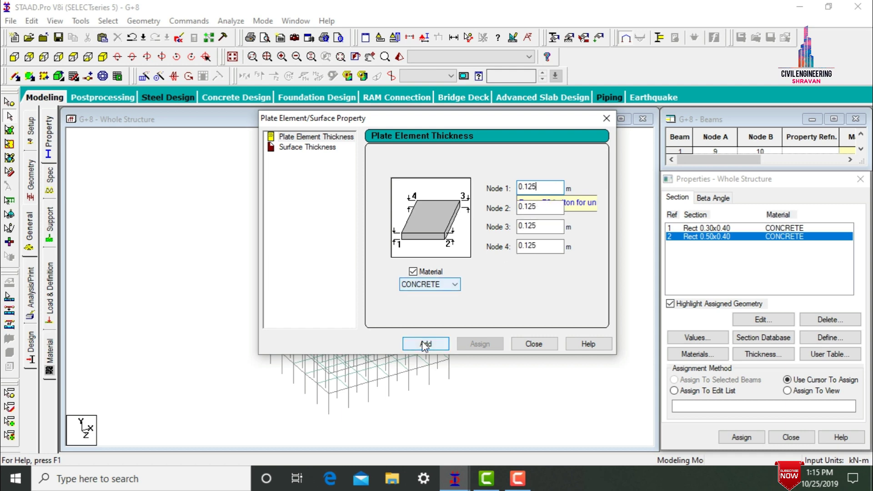
{"action": "left_click", "coordinate": [423, 344]}
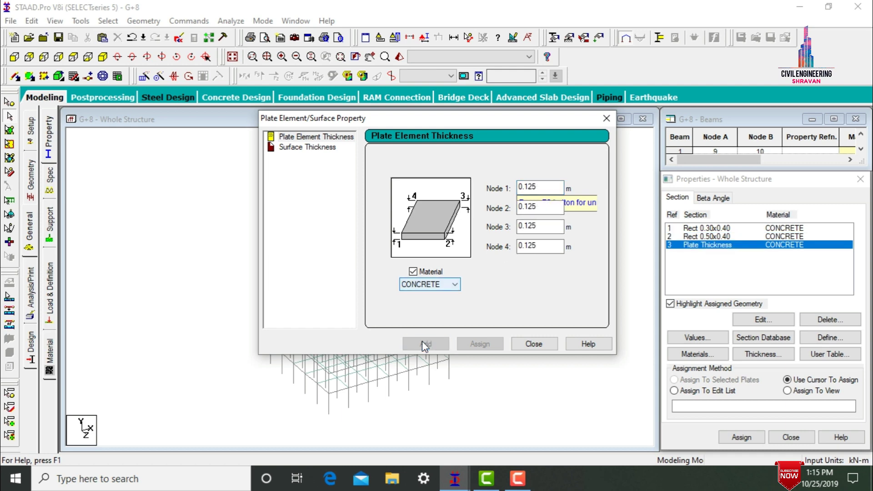
{"action": "left_click", "coordinate": [534, 344]}
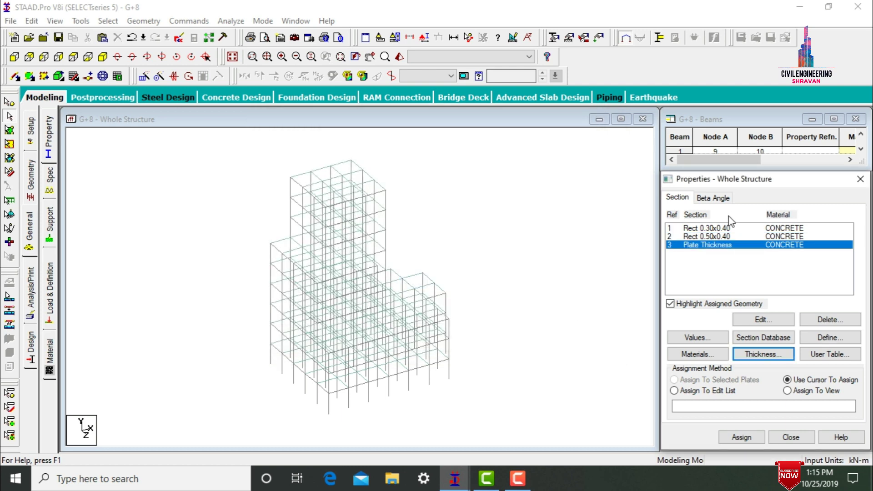
Step: Assign the Rect 0.30x0.40 section to all beams parallel to X and Z
{"action": "left_click", "coordinate": [721, 229]}
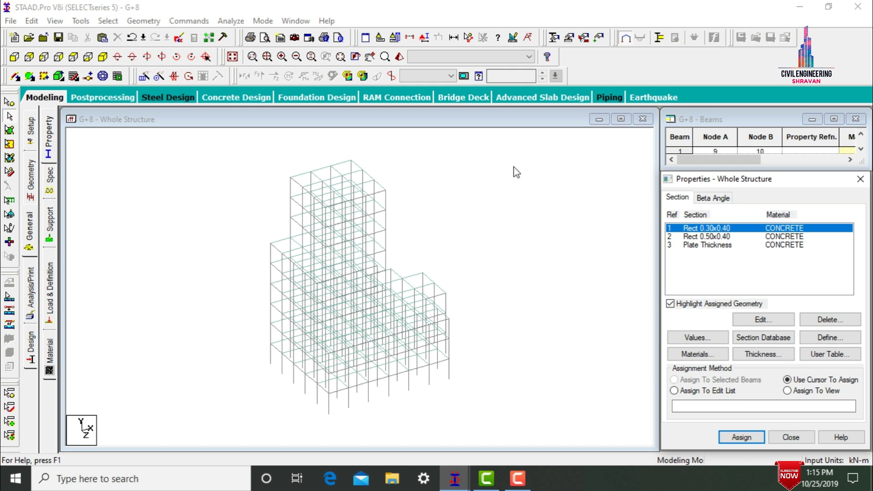
{"action": "left_click", "coordinate": [108, 21]}
{"action": "mouse_move", "coordinate": [128, 249]}
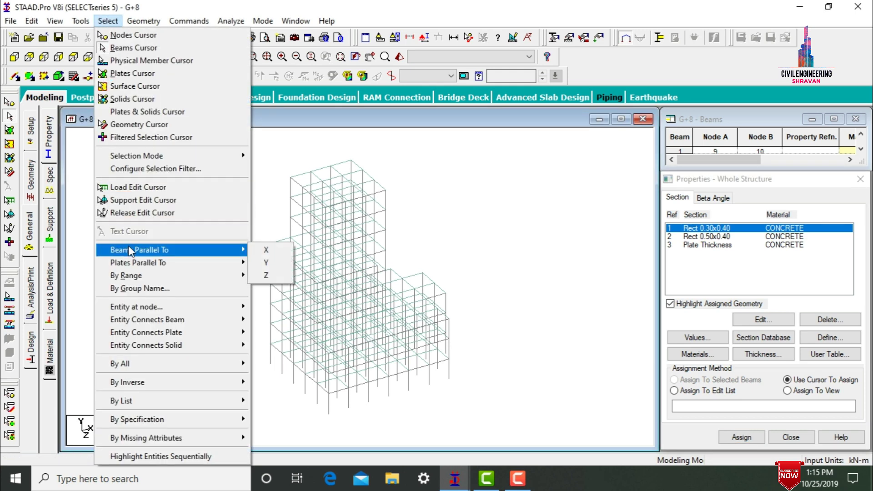
{"action": "left_click", "coordinate": [272, 253]}
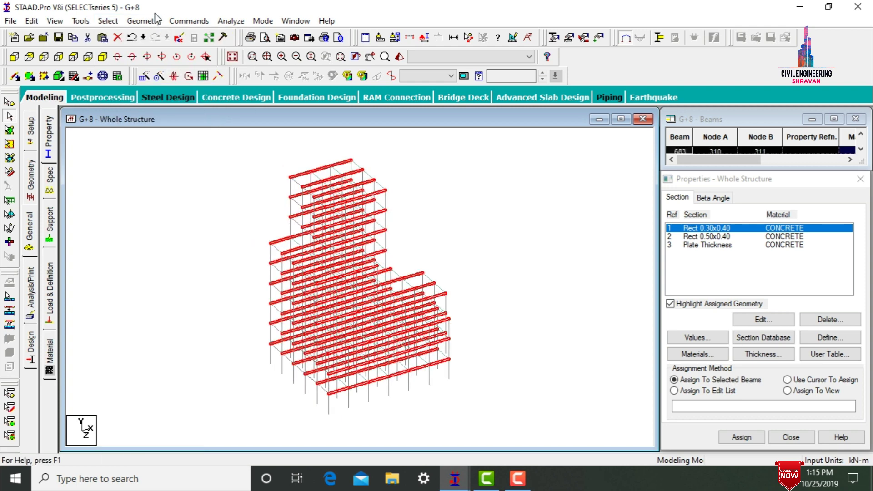
{"action": "left_click", "coordinate": [108, 21]}
{"action": "mouse_move", "coordinate": [167, 250]}
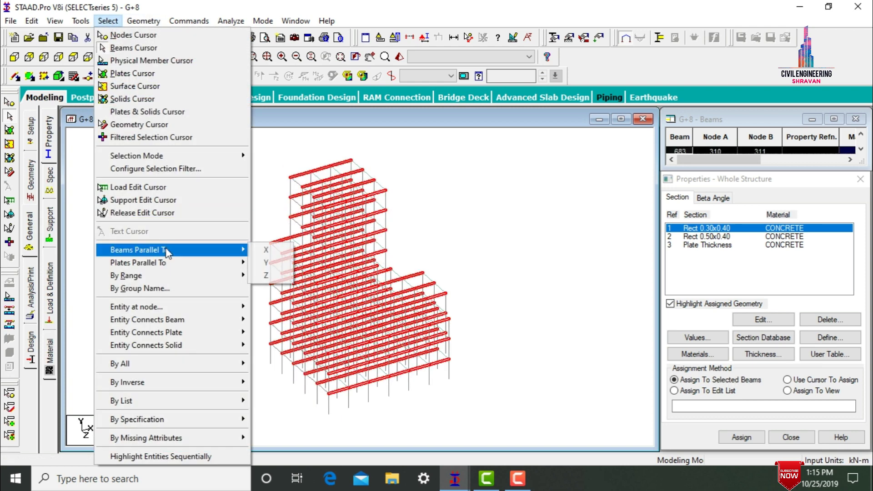
{"action": "left_click", "coordinate": [273, 276]}
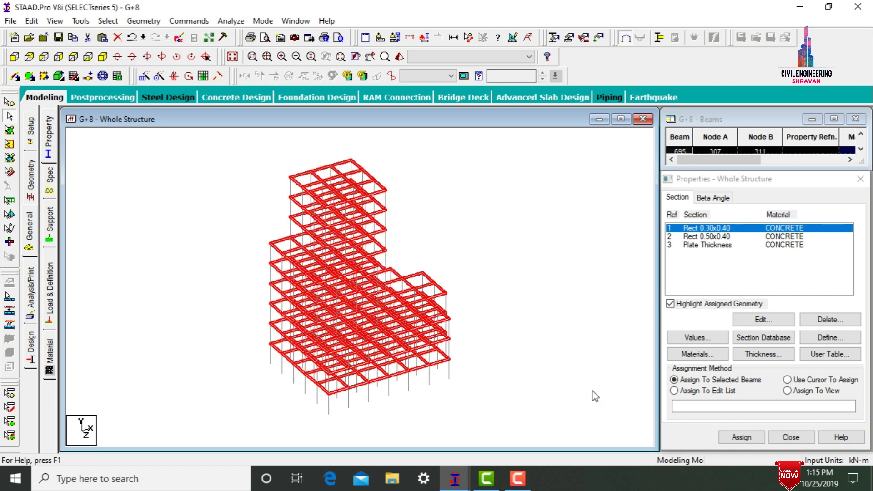
{"action": "left_click", "coordinate": [730, 440]}
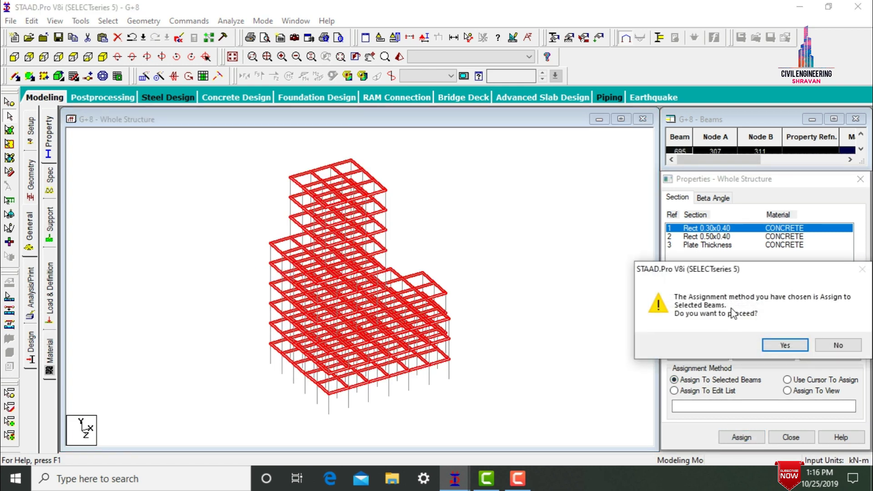
{"action": "left_click", "coordinate": [780, 343]}
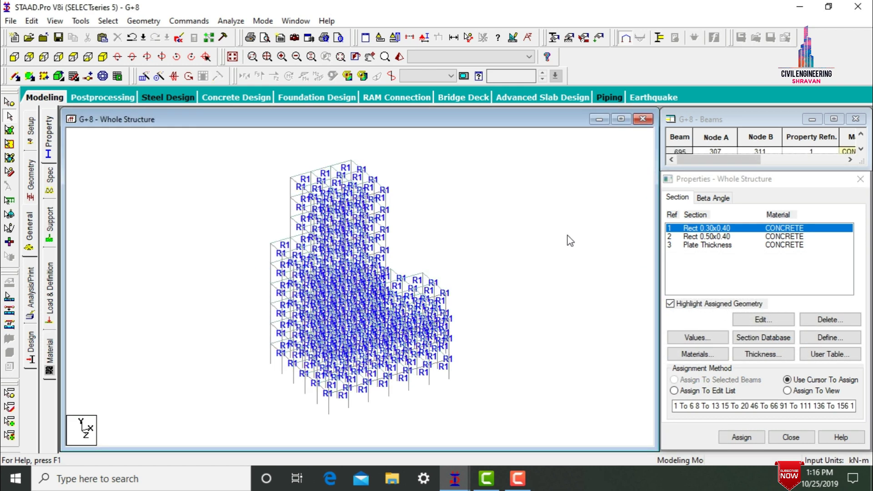
Step: Assign the Rect 0.50x0.40 section to all columns, the members parallel to Y
{"action": "left_click", "coordinate": [699, 238]}
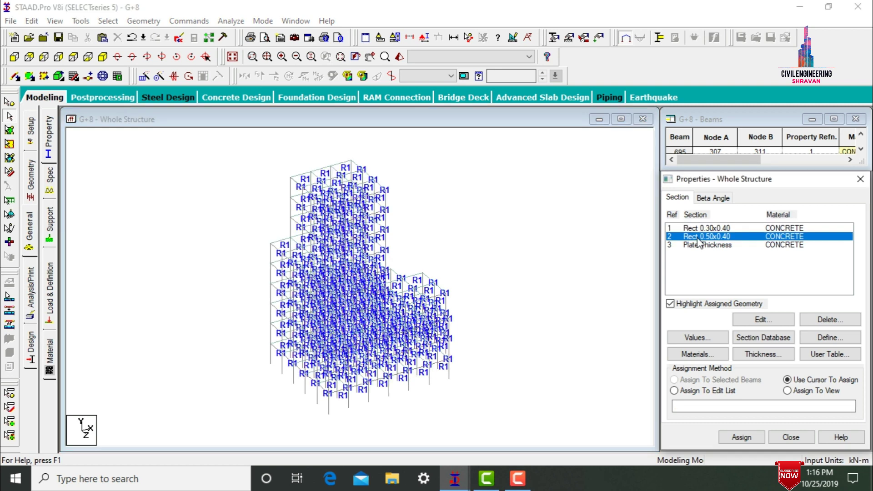
{"action": "left_click", "coordinate": [106, 22]}
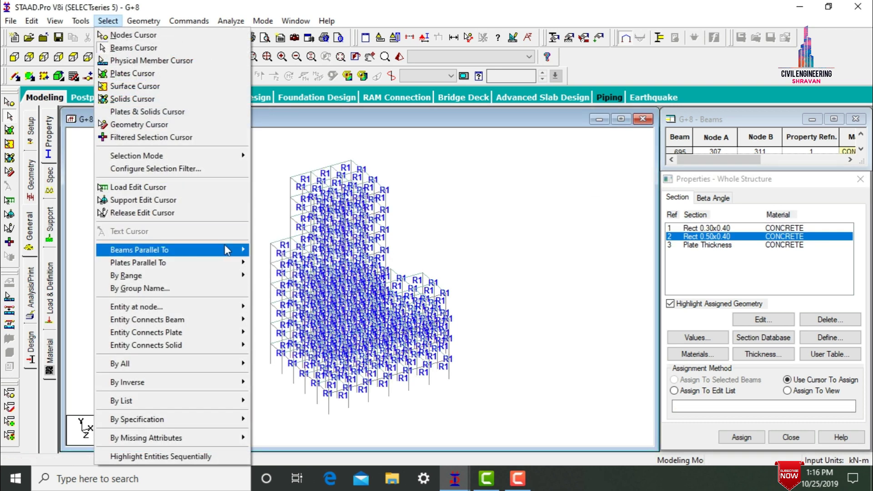
{"action": "mouse_move", "coordinate": [218, 251]}
{"action": "left_click", "coordinate": [265, 261]}
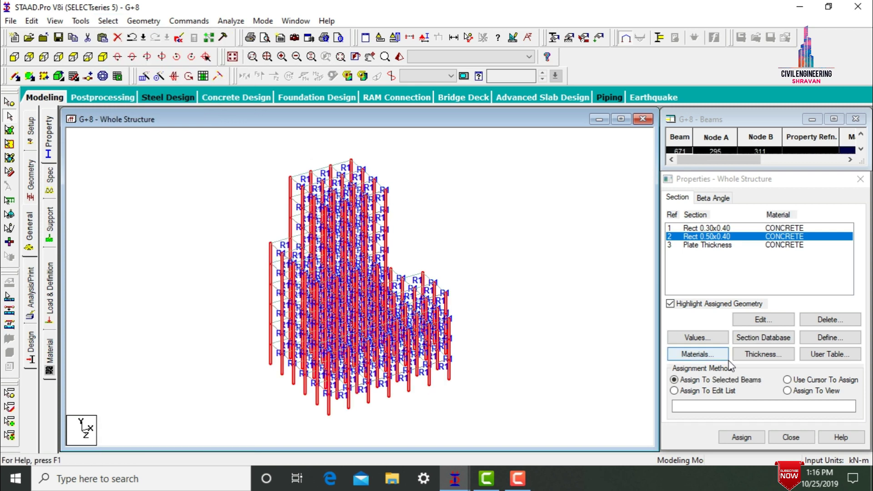
{"action": "left_click", "coordinate": [735, 436]}
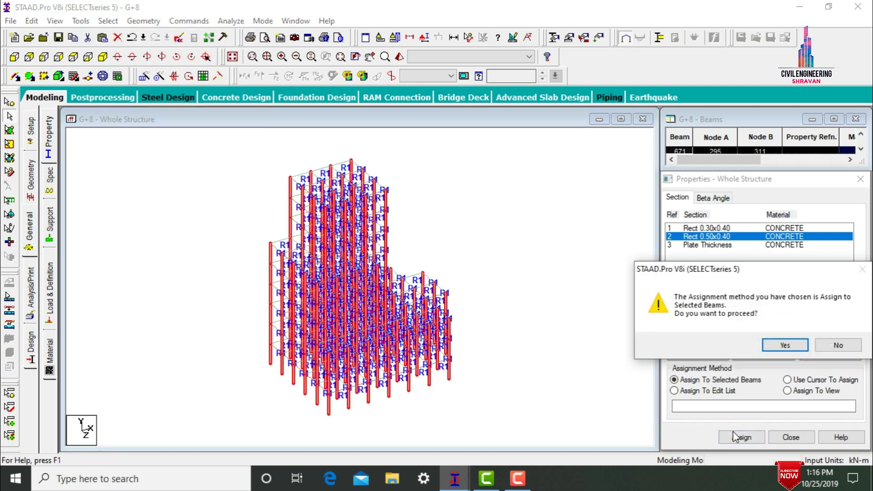
{"action": "key", "text": "Return"}
Step: Assign the plate thickness property to all slab plates using the Assign To View method
{"action": "left_click", "coordinate": [705, 246]}
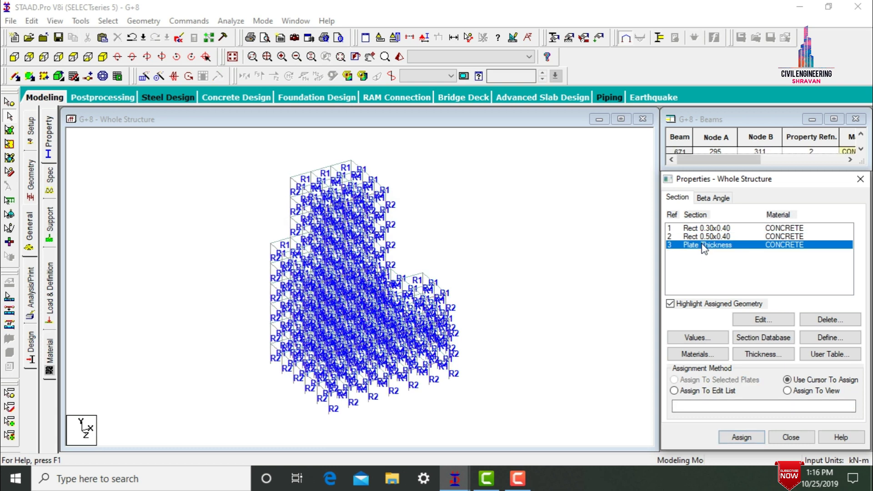
{"action": "left_click", "coordinate": [794, 391]}
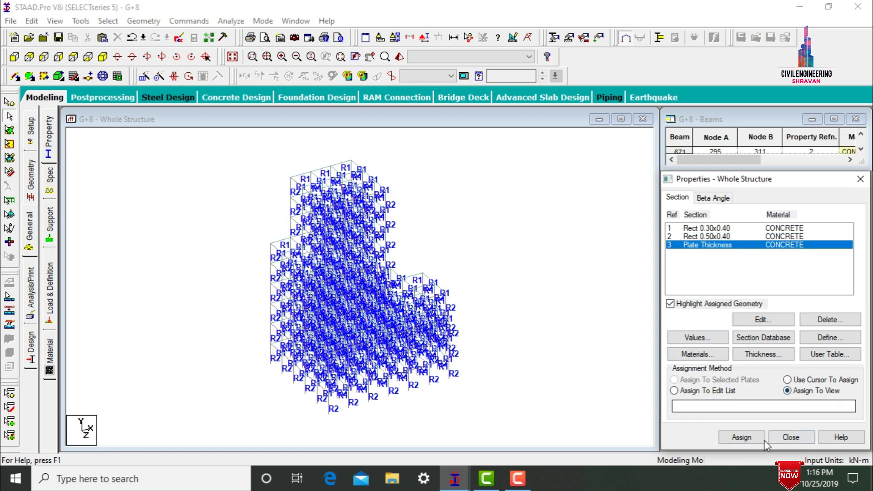
{"action": "left_click", "coordinate": [754, 438]}
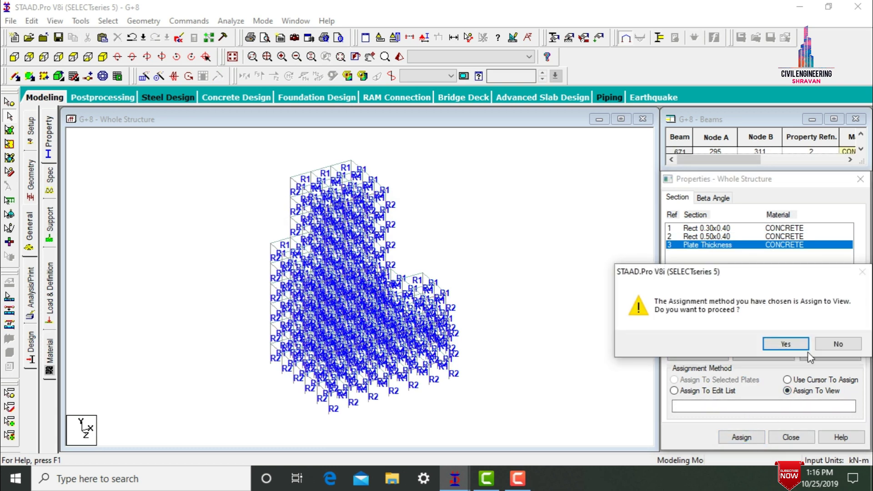
{"action": "left_click", "coordinate": [786, 344]}
{"action": "left_click", "coordinate": [539, 289]}
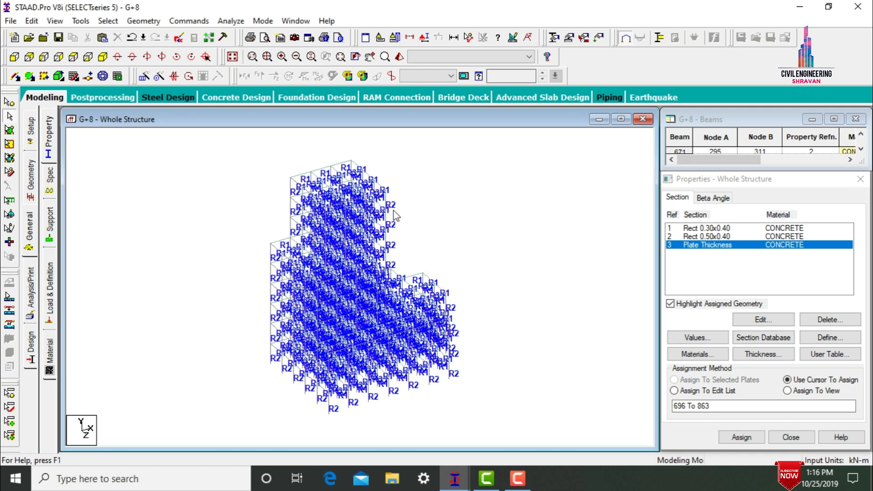
Step: Open an enlarged 3D rendering of the structure and examine the assigned beam, column and slab sections from another side
{"action": "left_click", "coordinate": [399, 57]}
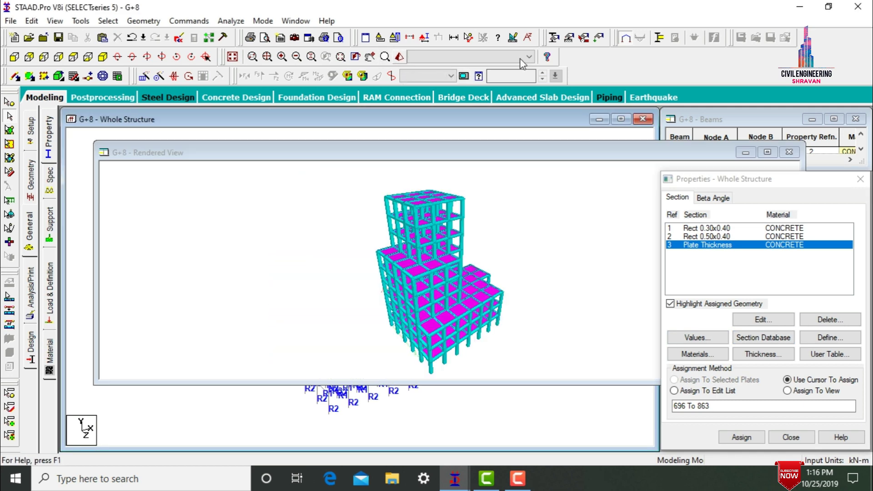
{"action": "left_click", "coordinate": [767, 153]}
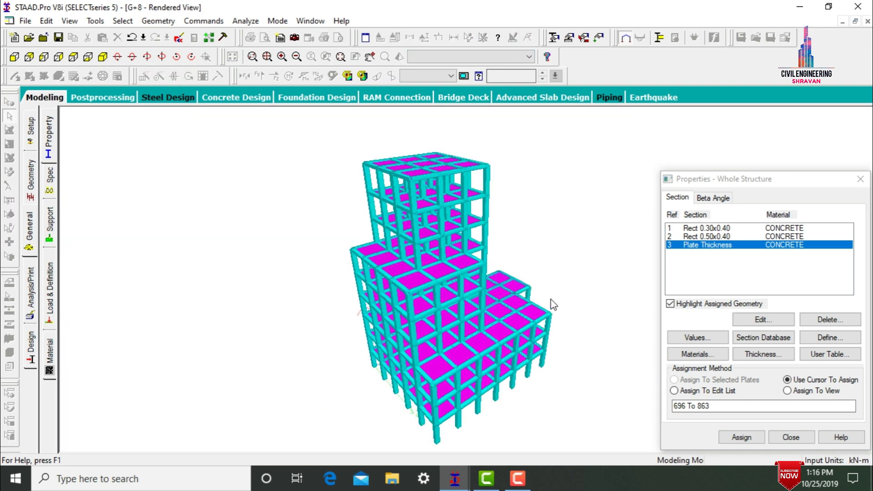
{"action": "left_click_drag", "start_coordinate": [531, 329], "coordinate": [341, 312]}
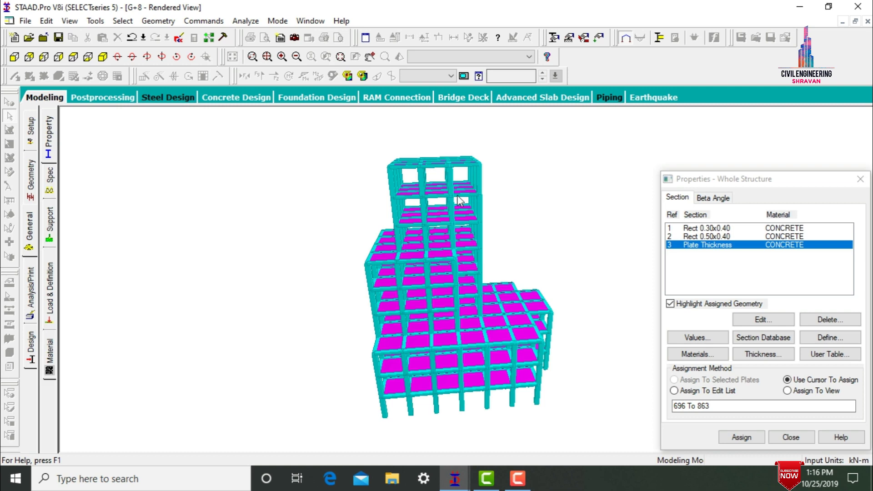
Step: Create a fixed support definition restraining all translations and rotations
{"action": "left_click_drag", "start_coordinate": [459, 200], "coordinate": [550, 221]}
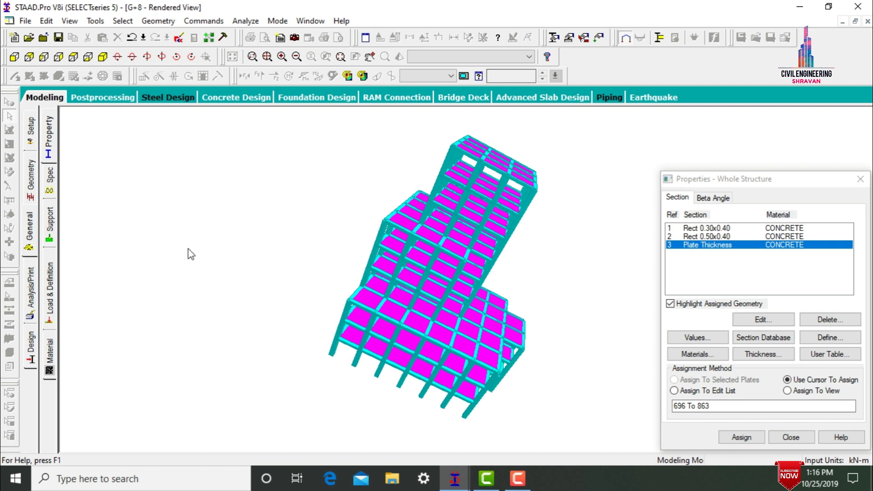
{"action": "left_click", "coordinate": [49, 227]}
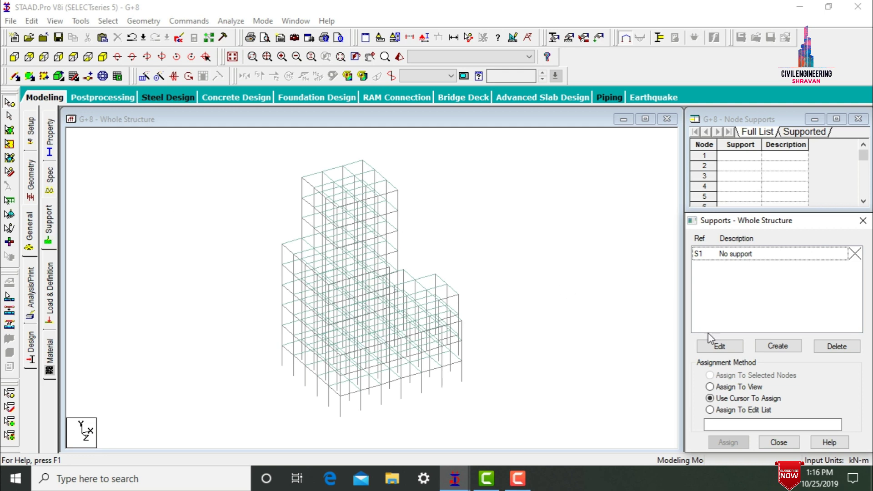
{"action": "left_click", "coordinate": [777, 345]}
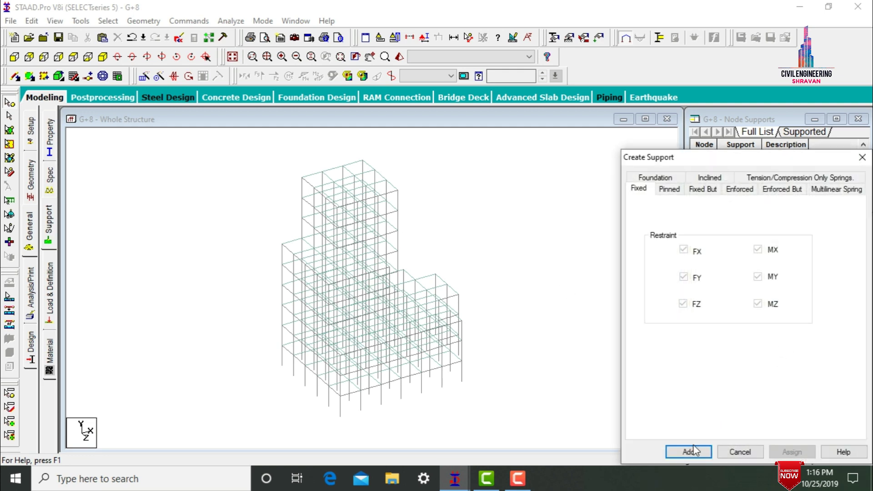
{"action": "left_click", "coordinate": [690, 451]}
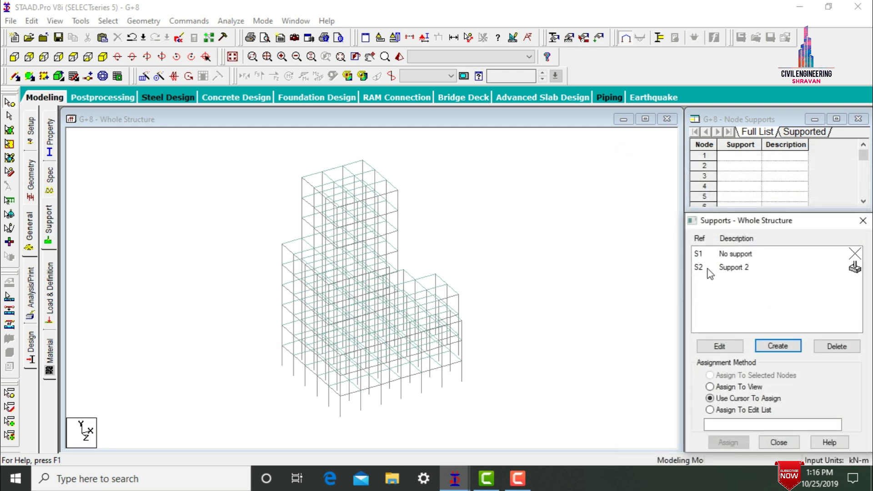
Step: Assign the fixed support (Support 2) to all column base nodes using the Assign To Selected Nodes method
{"action": "left_click", "coordinate": [710, 268]}
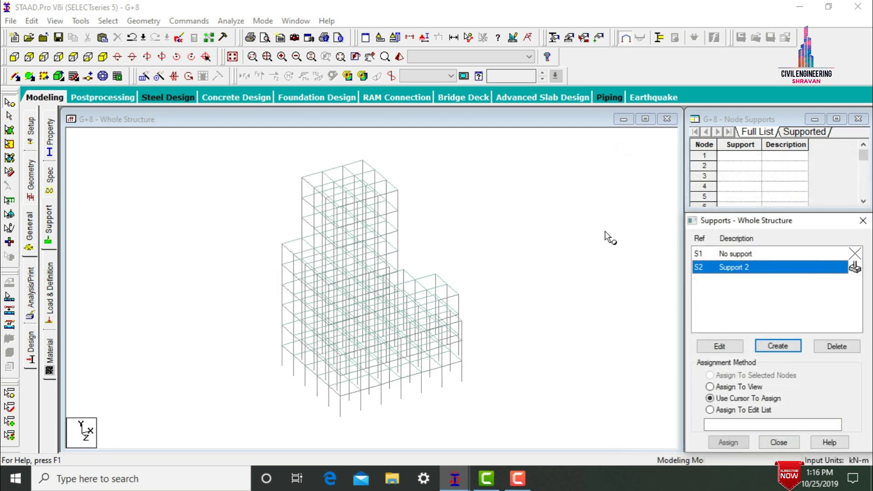
{"action": "left_click", "coordinate": [15, 57]}
{"action": "left_click_drag", "start_coordinate": [258, 408], "coordinate": [502, 425]}
{"action": "left_click", "coordinate": [744, 376]}
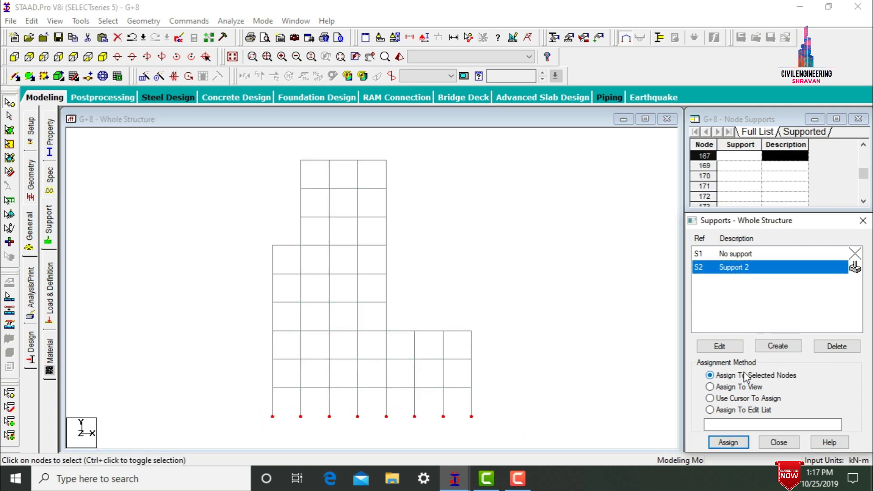
{"action": "left_click", "coordinate": [728, 442]}
{"action": "left_click", "coordinate": [784, 367]}
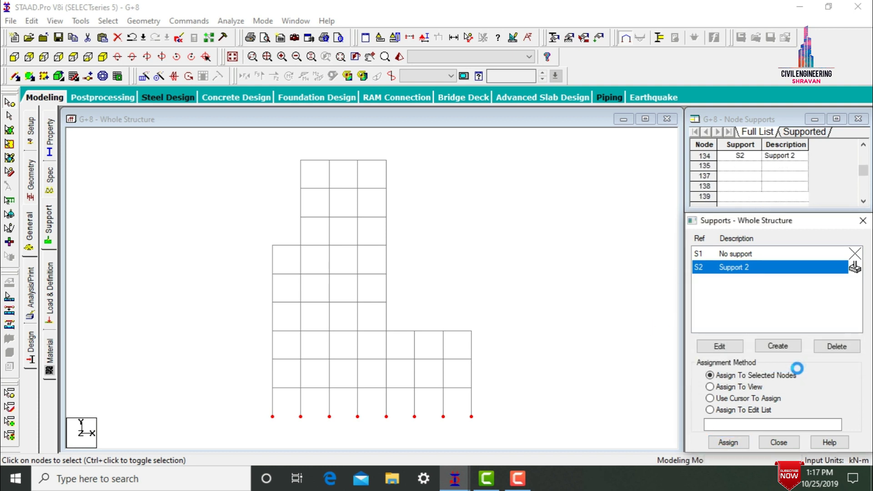
{"action": "left_click", "coordinate": [545, 323]}
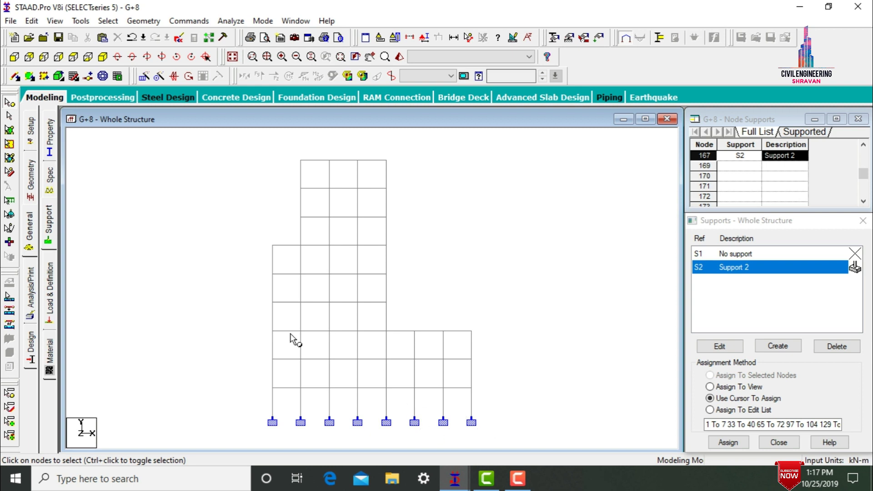
Step: Show the whole structure in isometric view and save the modified model through the auto-save
{"action": "left_click", "coordinate": [103, 57]}
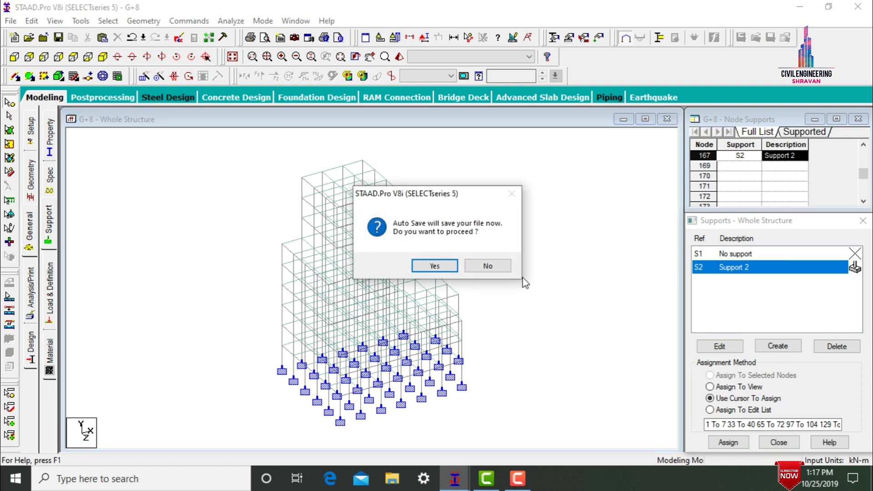
{"action": "left_click", "coordinate": [438, 265]}
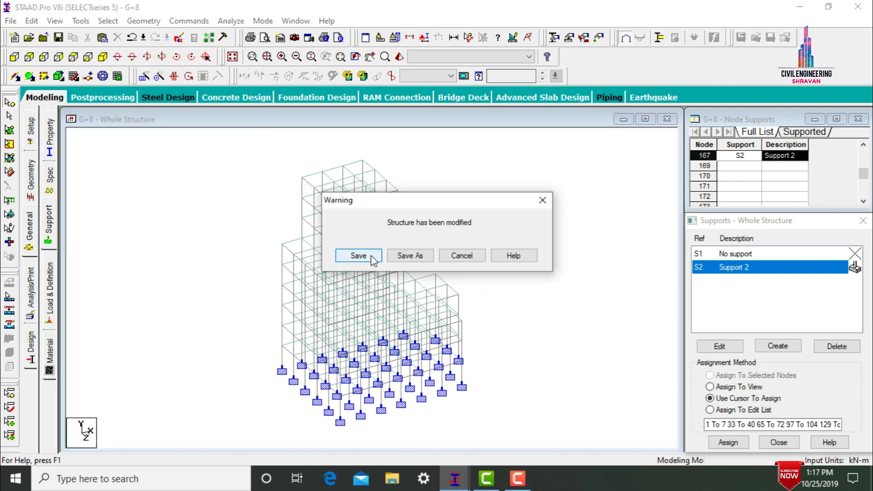
{"action": "left_click", "coordinate": [359, 255]}
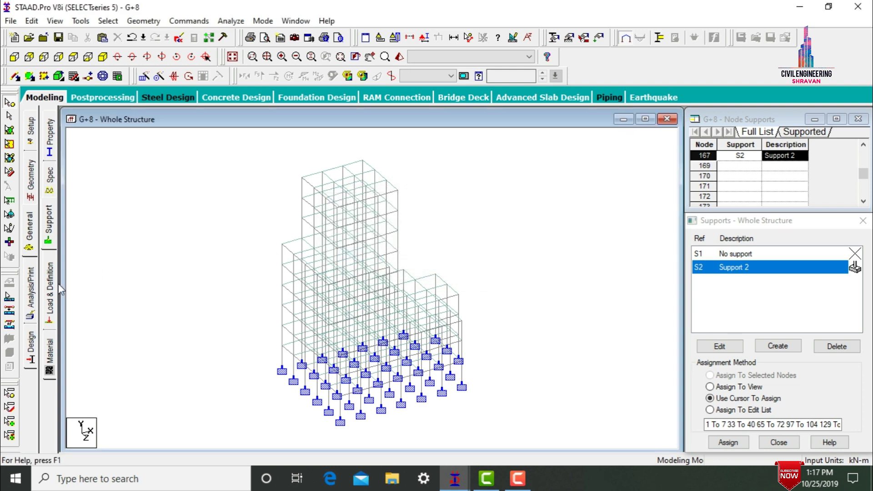
Step: Start a new seismic definition under the load definitions, using the IS 1893 - 2002/2005 code type
{"action": "left_click", "coordinate": [53, 287]}
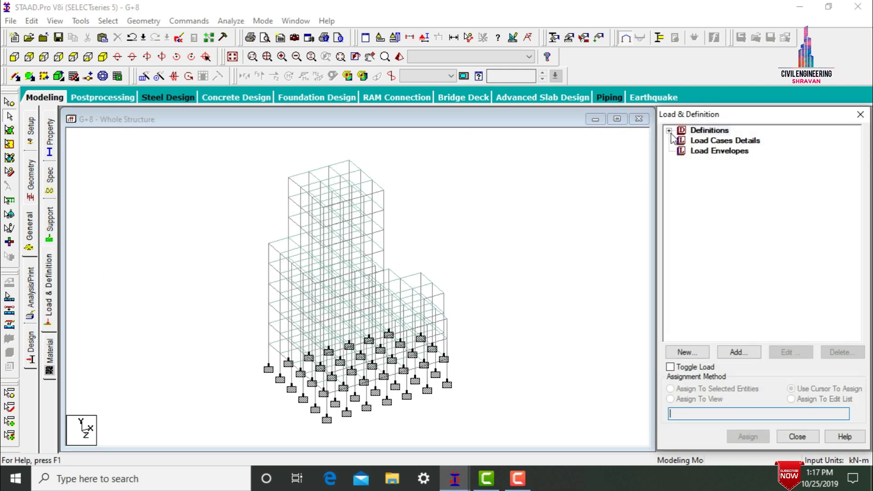
{"action": "left_click", "coordinate": [669, 132]}
{"action": "left_click", "coordinate": [717, 194]}
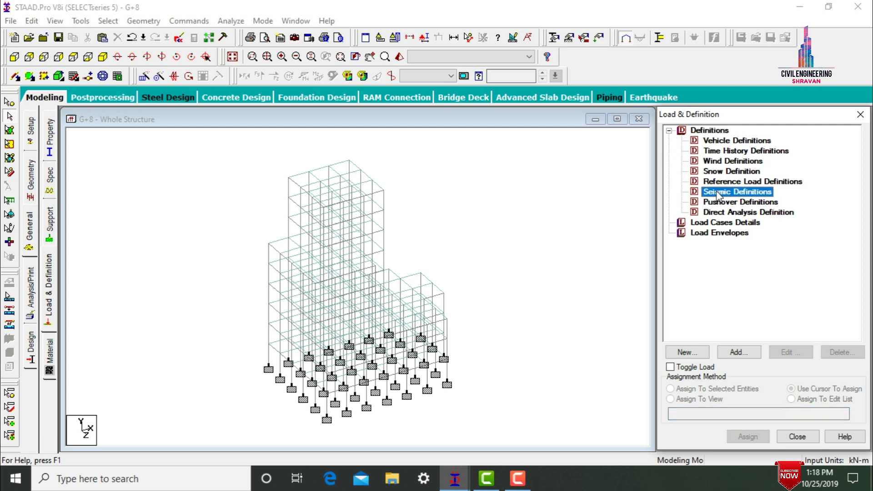
{"action": "left_click", "coordinate": [739, 353]}
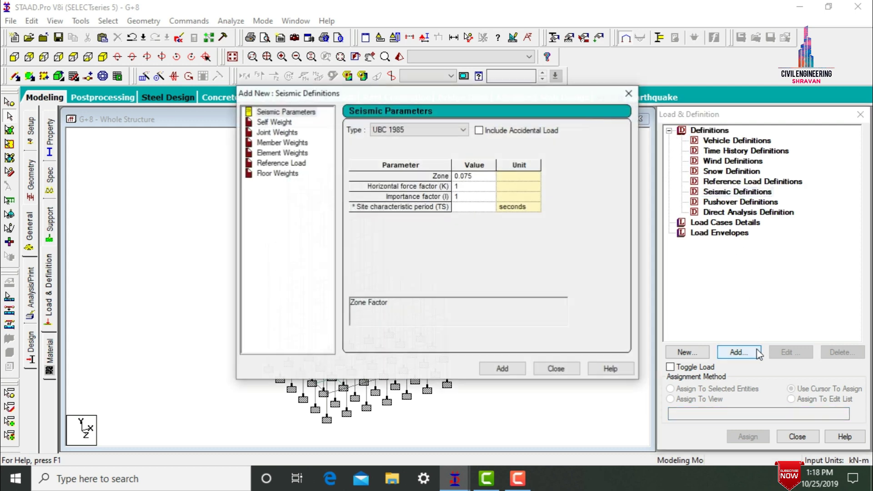
{"action": "left_click", "coordinate": [397, 131]}
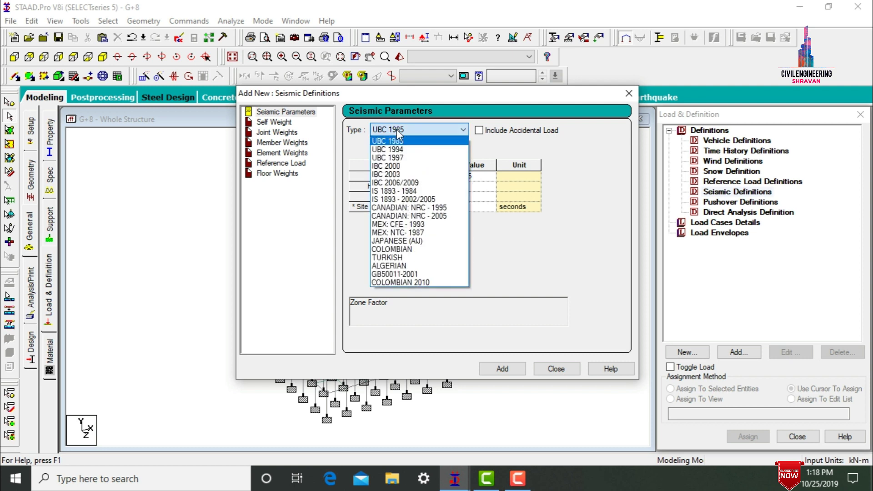
{"action": "left_click", "coordinate": [390, 199]}
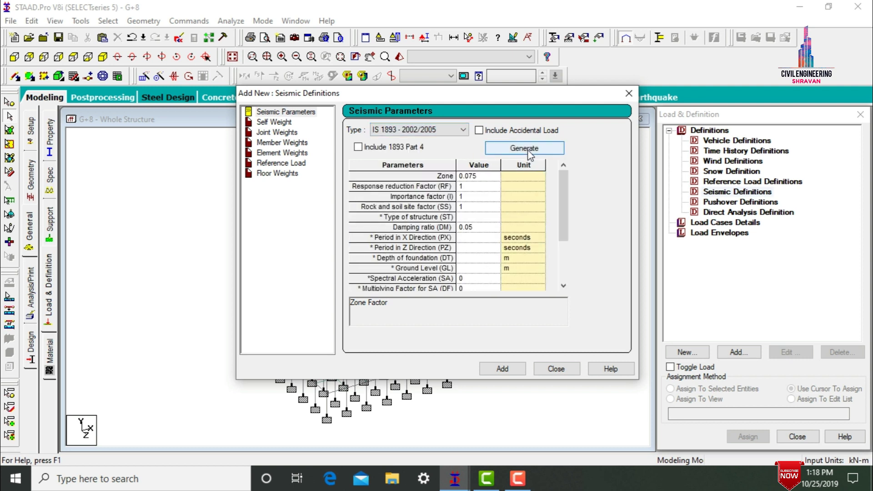
Step: Open the IS 1893 parameter generator and define the zone factor by zone, choosing zone V
{"action": "left_click", "coordinate": [527, 149]}
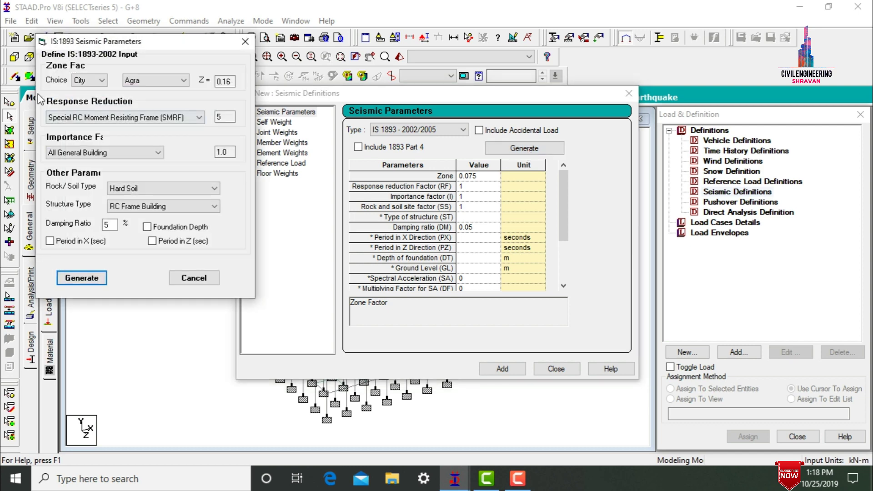
{"action": "left_click", "coordinate": [96, 81]}
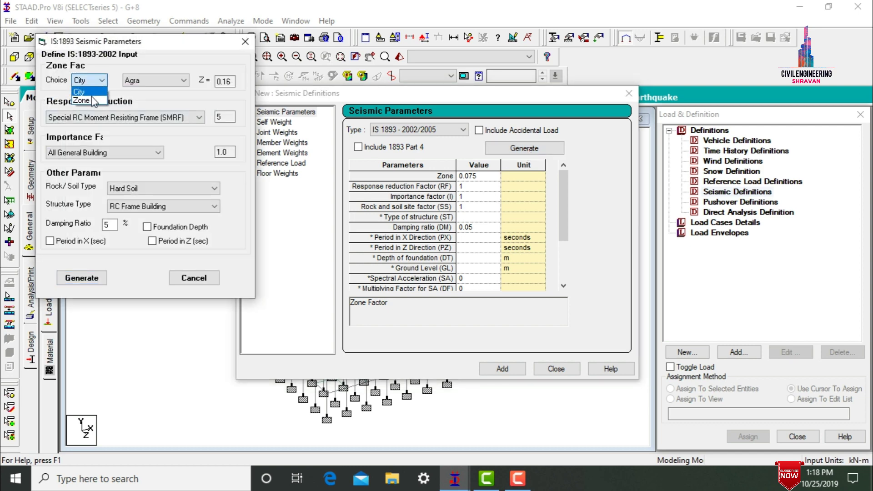
{"action": "left_click", "coordinate": [94, 101]}
{"action": "left_click", "coordinate": [185, 81]}
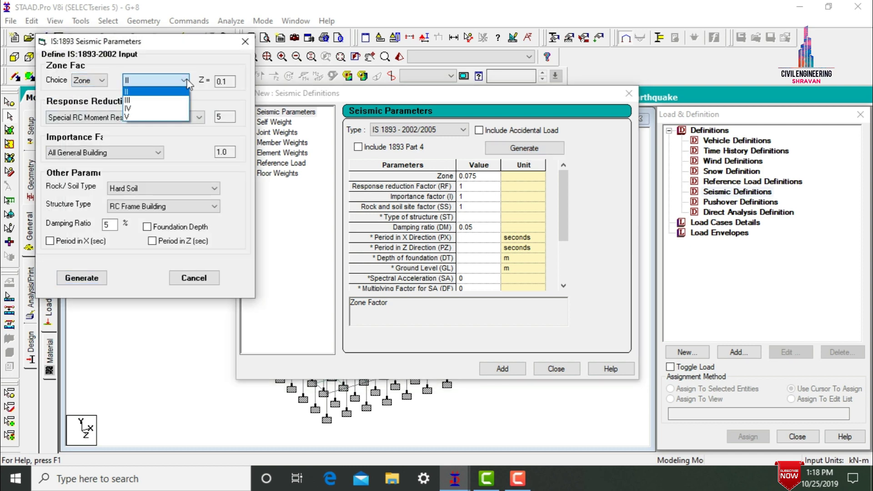
{"action": "left_click", "coordinate": [166, 117]}
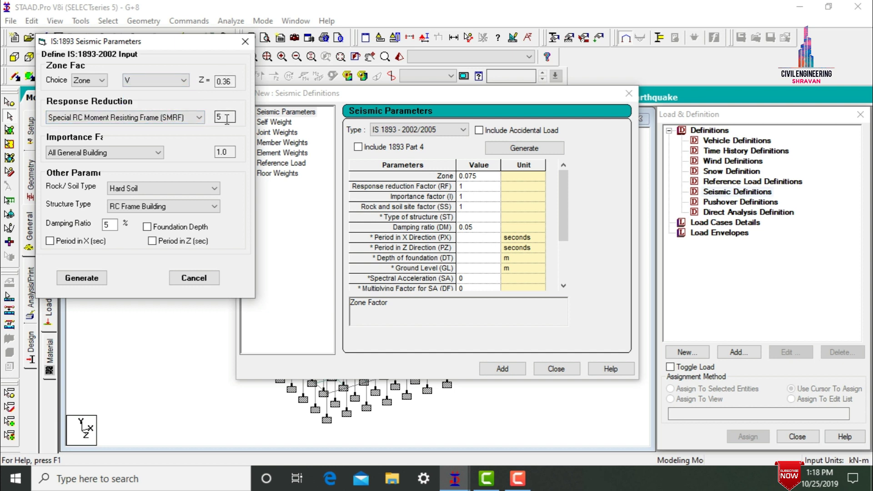
Step: Keep All General Building importance, set Medium Soil and a damping ratio of 0.05, and generate the seismic parameters
{"action": "left_click", "coordinate": [132, 154]}
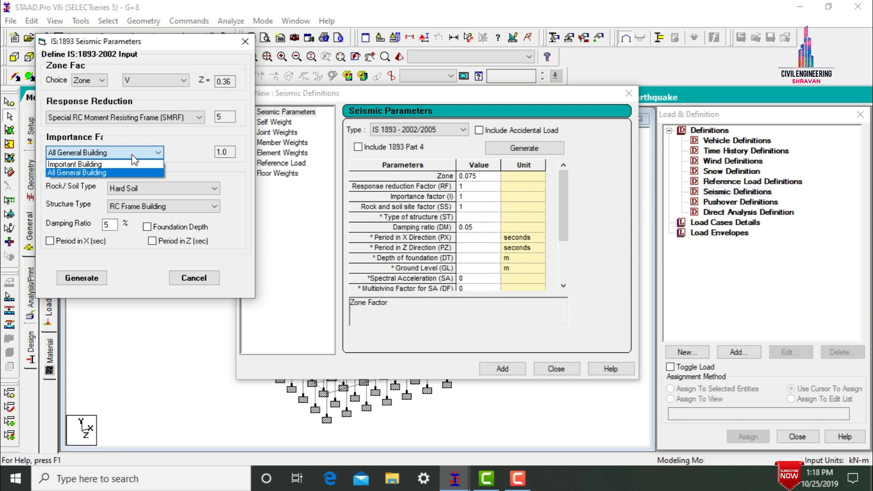
{"action": "left_click", "coordinate": [133, 155]}
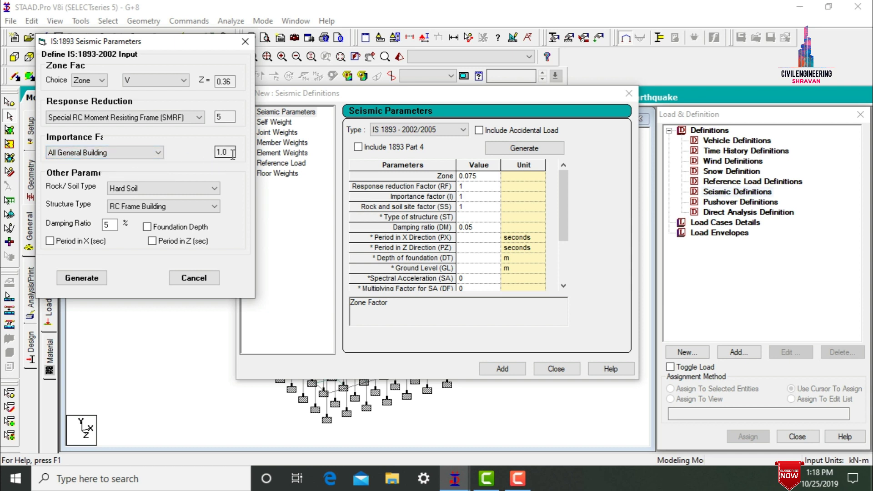
{"action": "left_click", "coordinate": [184, 188]}
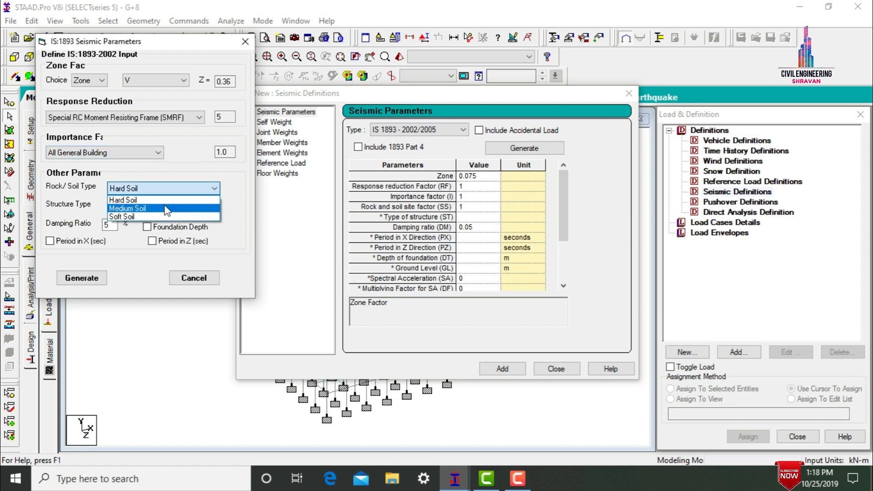
{"action": "left_click", "coordinate": [167, 209]}
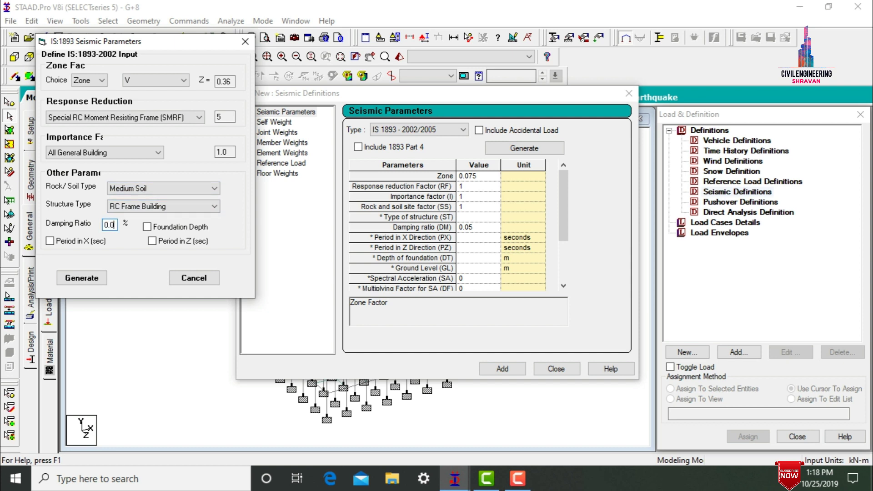
{"action": "left_click", "coordinate": [105, 275]}
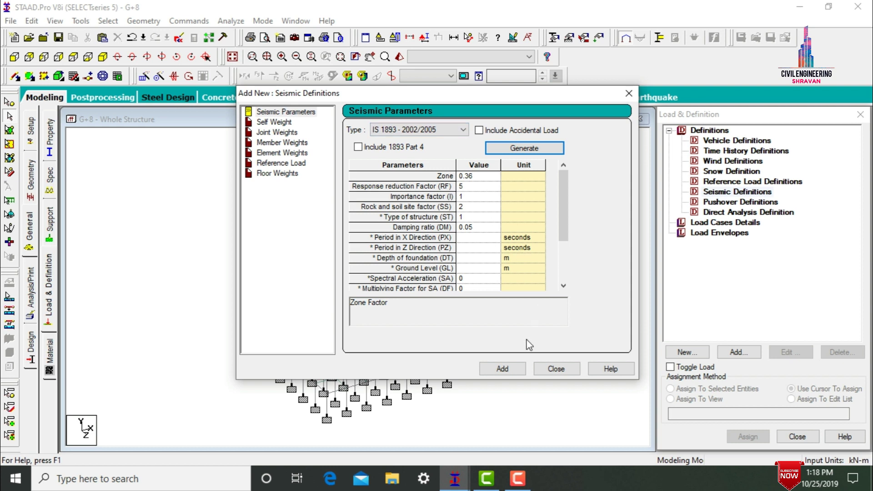
Step: Add the generated parameters and a self weight with factor 1 to the seismic definition
{"action": "left_click", "coordinate": [501, 367]}
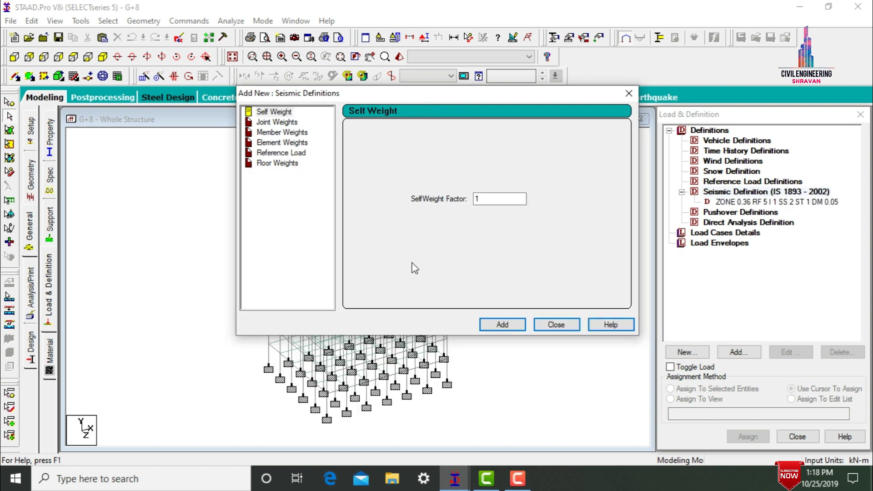
{"action": "left_click", "coordinate": [509, 324]}
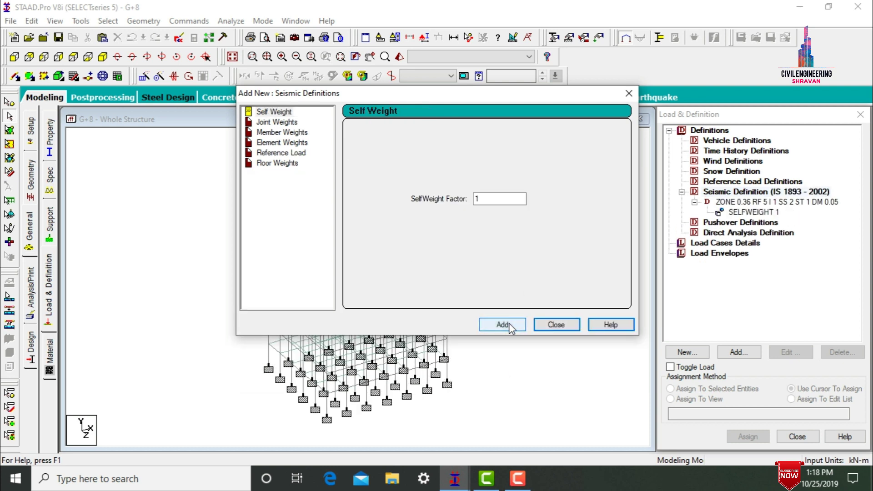
Step: Begin a member weight entry in the seismic definition with the UNI loading type
{"action": "left_click", "coordinate": [282, 135]}
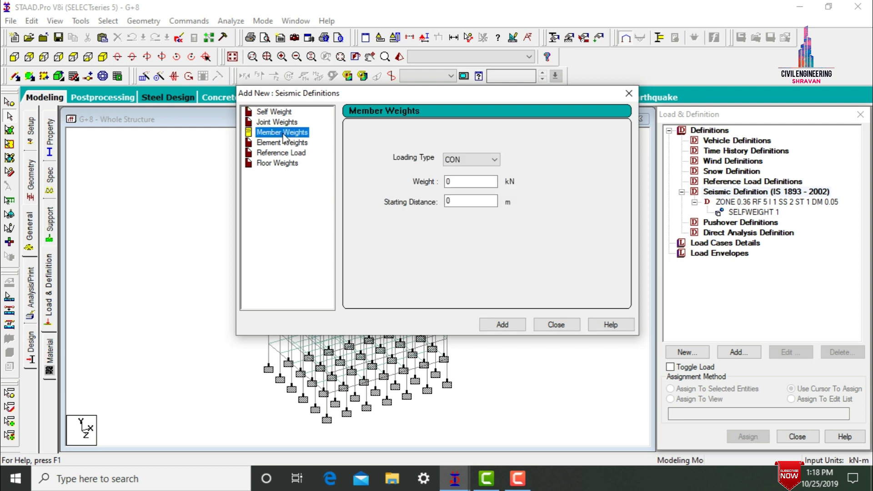
{"action": "left_click", "coordinate": [449, 158]}
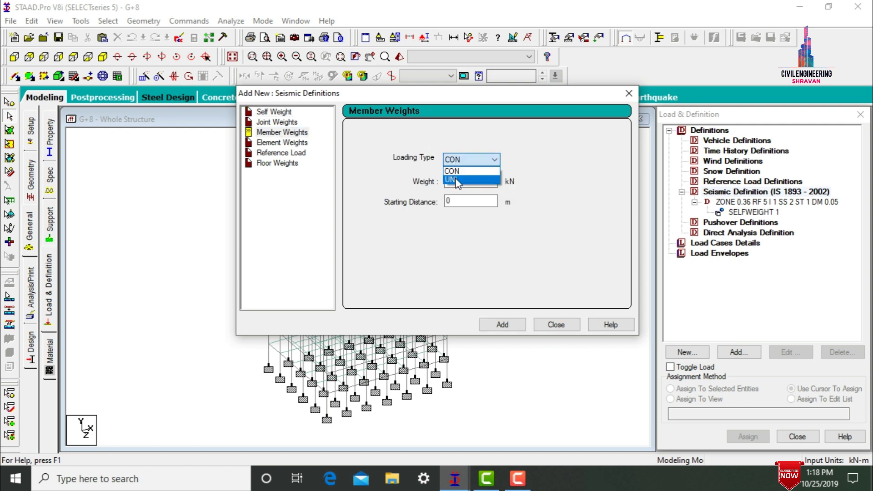
{"action": "left_click", "coordinate": [455, 176]}
Step: Open the Windows Calculator, compute the beam weight as 0.3 × 0.4 × 25, and minimize it to return to STAAD.Pro
{"action": "left_click", "coordinate": [214, 484]}
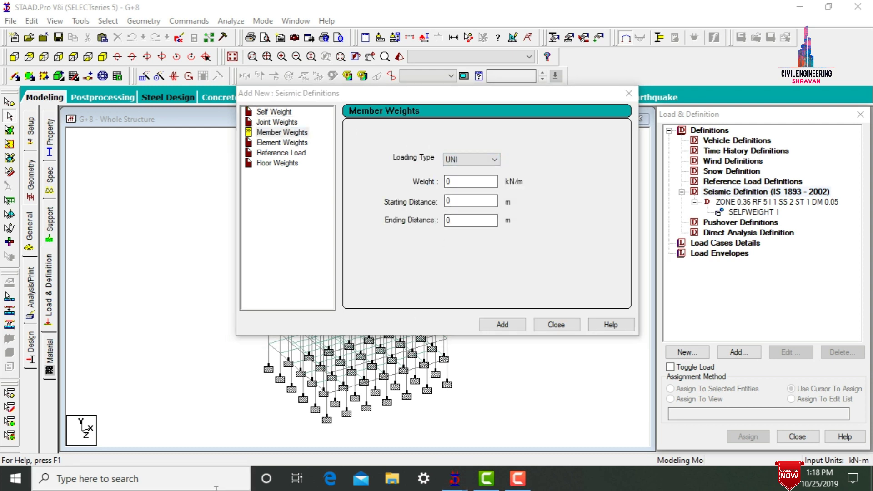
{"action": "type", "text": "cal"}
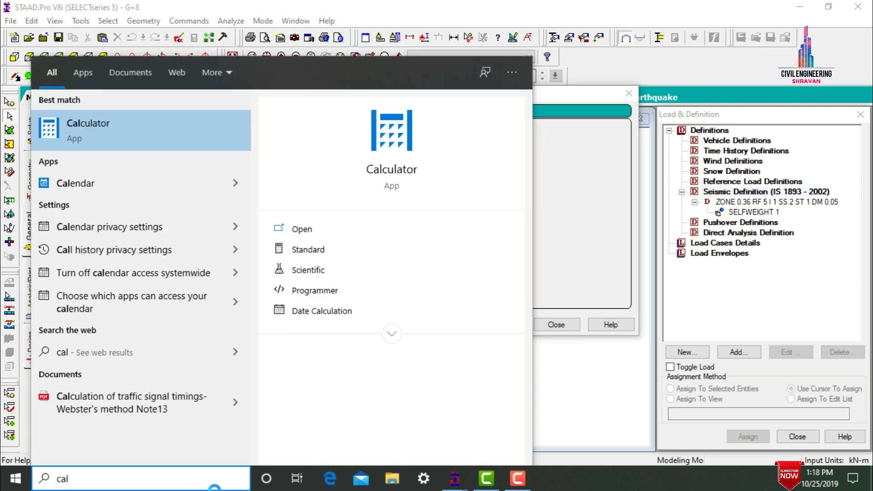
{"action": "key", "text": "Return"}
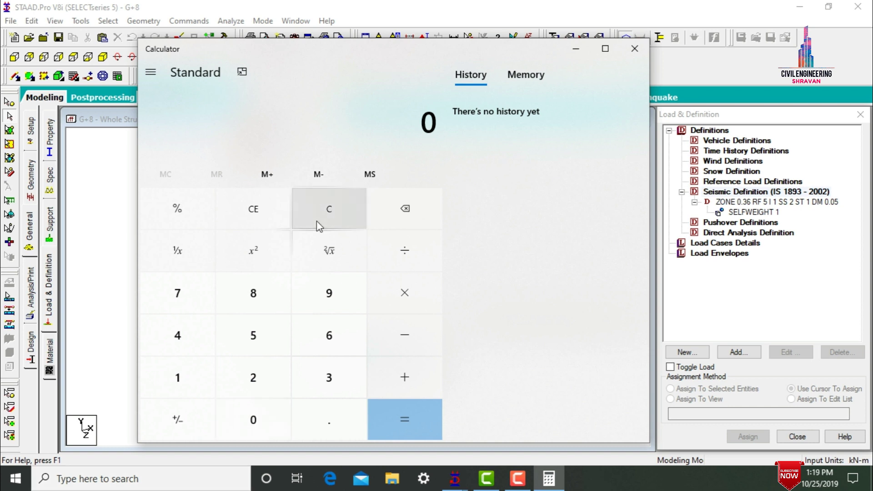
{"action": "type", "text": ".3"}
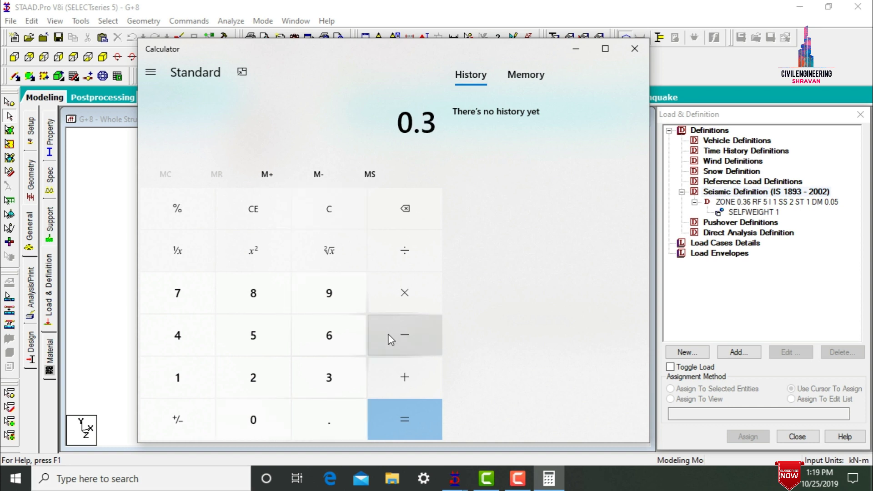
{"action": "type", "text": "0.4"}
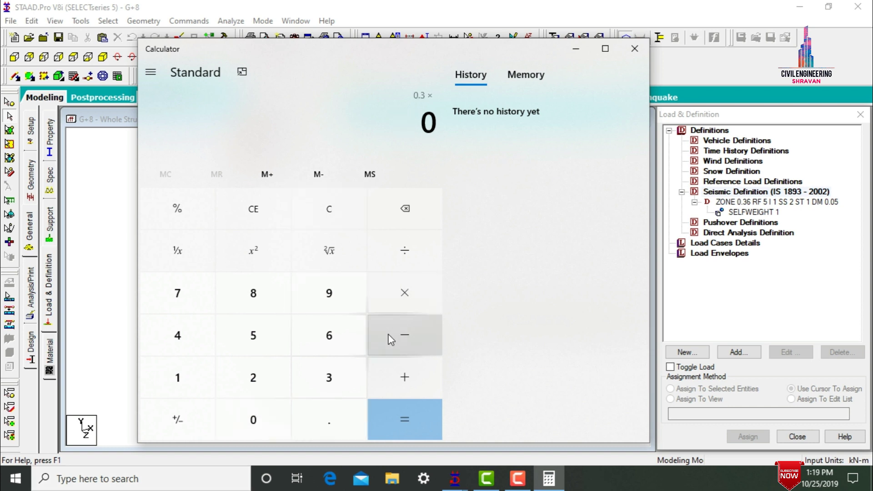
{"action": "type", "text": "*25"}
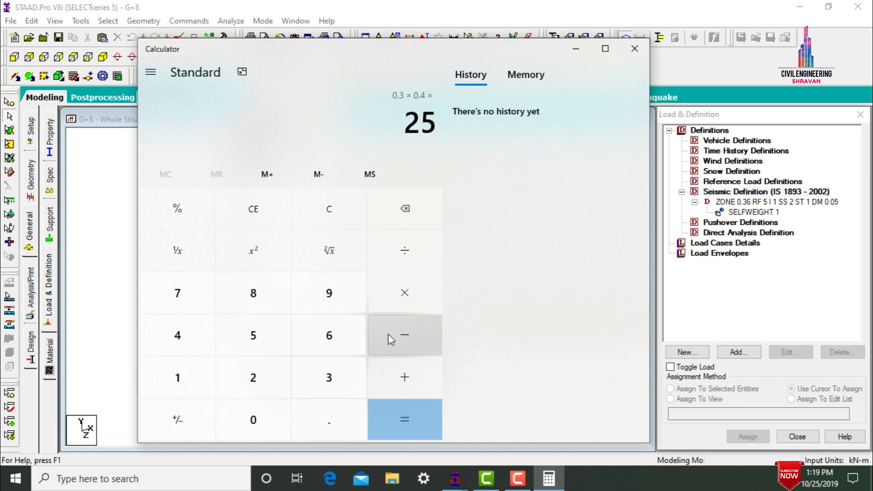
{"action": "key", "text": "Return"}
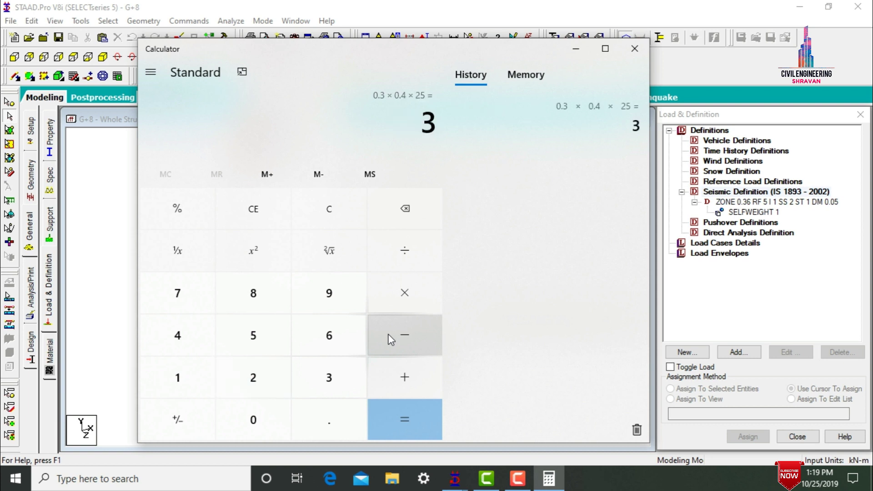
{"action": "left_click", "coordinate": [576, 49]}
Step: Set the uniform member weight to 3 kN/m and add it to the seismic definition
{"action": "left_click", "coordinate": [469, 181]}
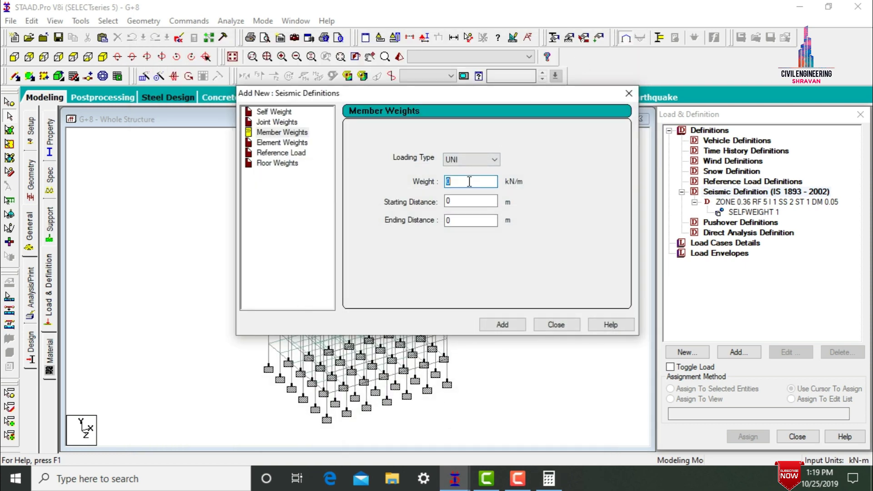
{"action": "left_click", "coordinate": [496, 325]}
{"action": "left_click", "coordinate": [559, 325]}
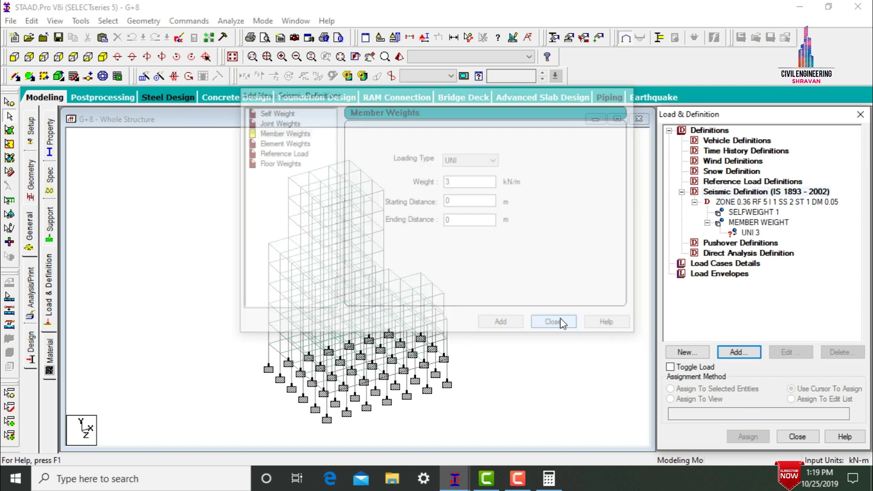
Step: Assign the UNI 3 member weight to all beams parallel to X and Z
{"action": "left_click", "coordinate": [749, 233]}
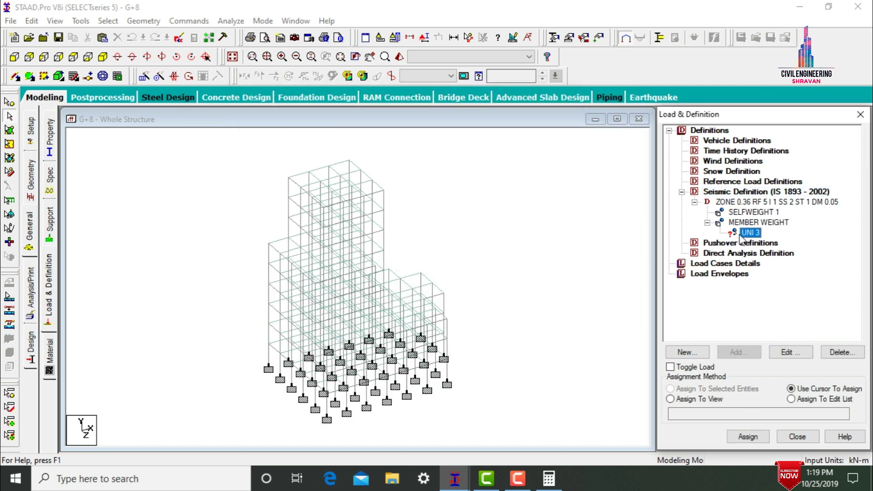
{"action": "left_click", "coordinate": [107, 21]}
{"action": "mouse_move", "coordinate": [168, 250]}
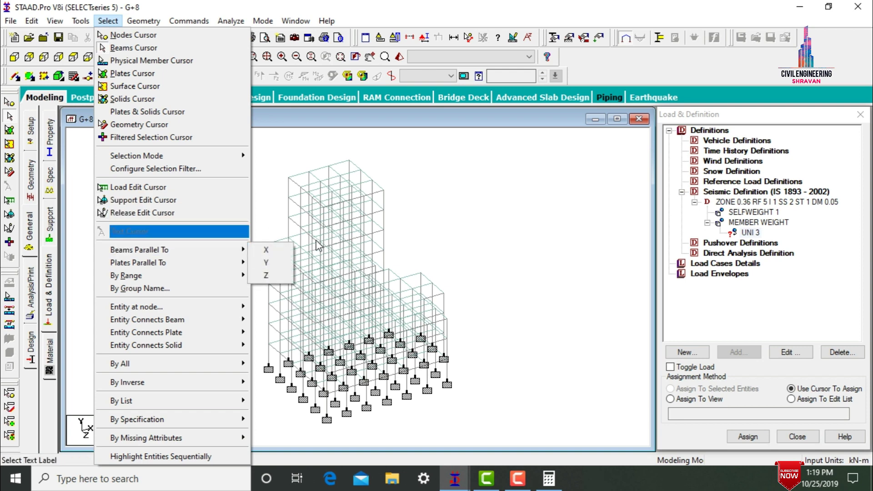
{"action": "left_click", "coordinate": [272, 254]}
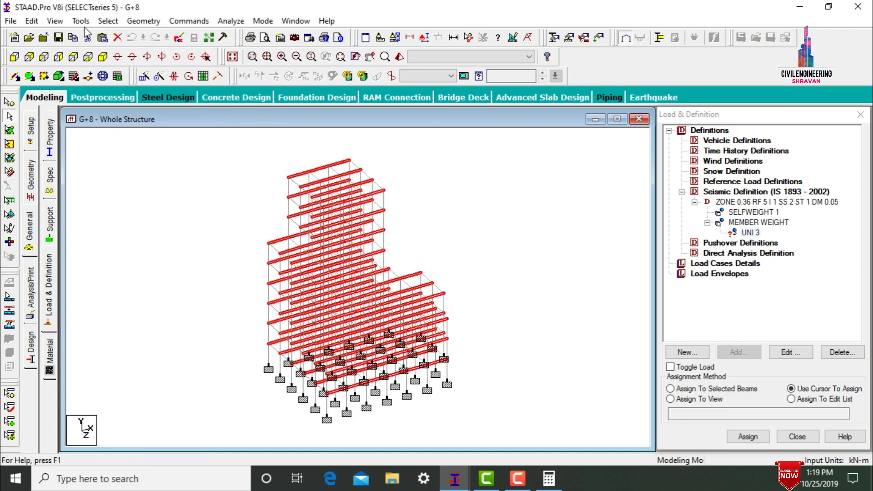
{"action": "left_click", "coordinate": [111, 21]}
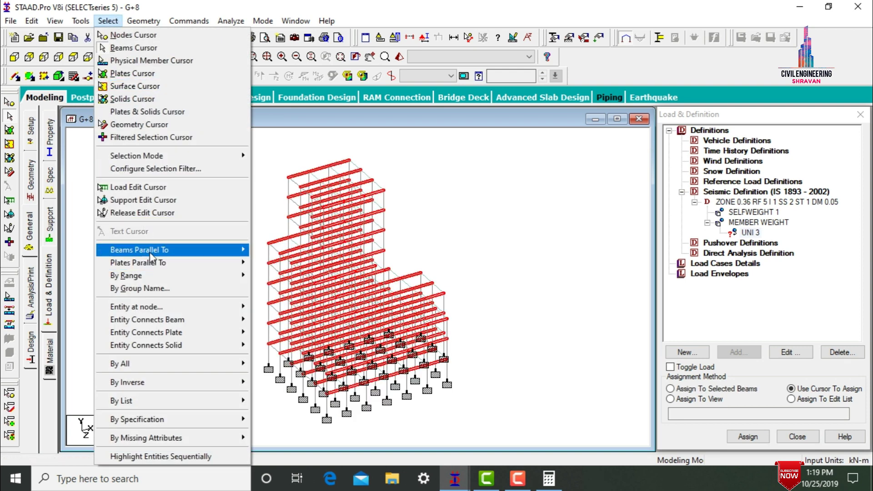
{"action": "mouse_move", "coordinate": [172, 252]}
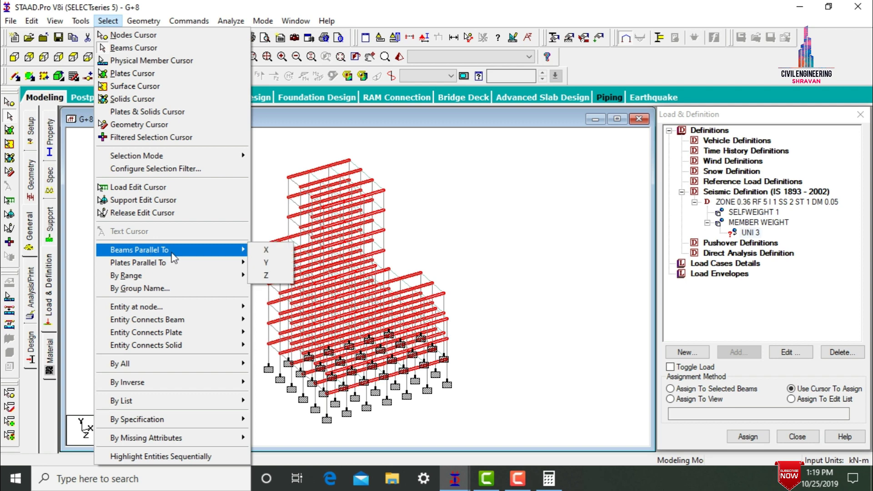
{"action": "left_click", "coordinate": [267, 275]}
{"action": "left_click", "coordinate": [744, 390]}
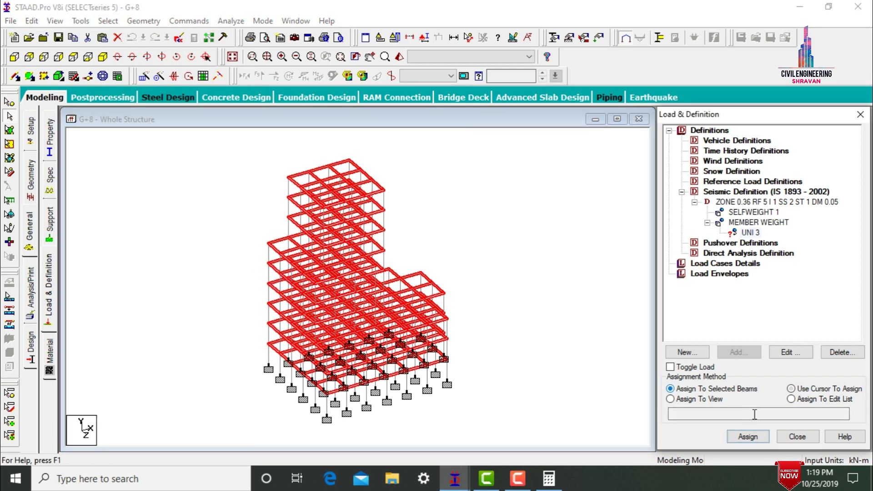
{"action": "left_click", "coordinate": [754, 437]}
{"action": "key", "text": "Return"}
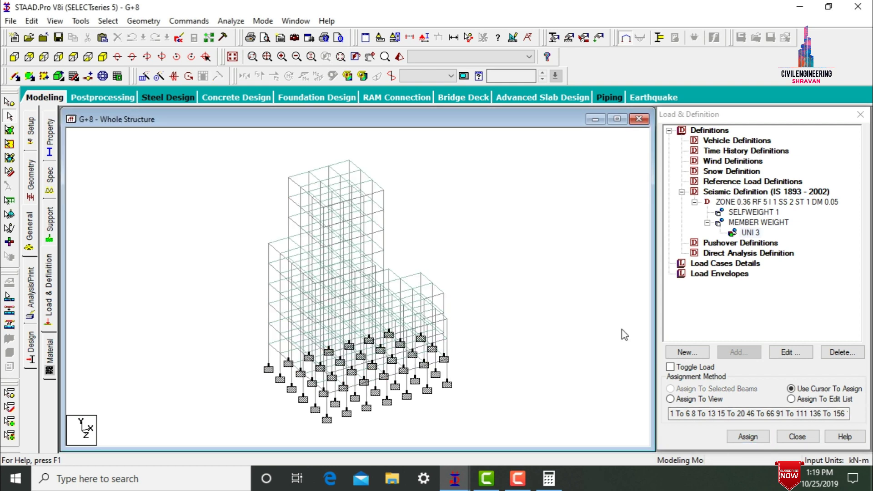
Step: Add a wind definition with type number 1 and the comment WIND 1
{"action": "left_click", "coordinate": [727, 161]}
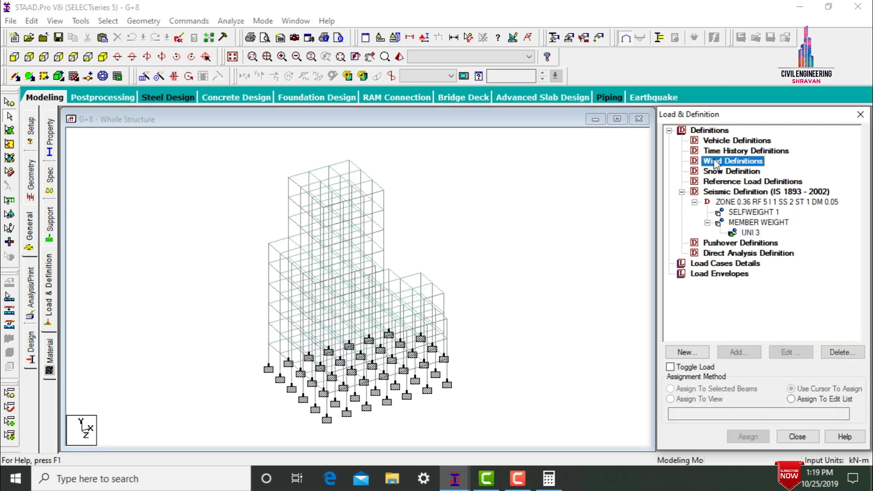
{"action": "left_click", "coordinate": [738, 351]}
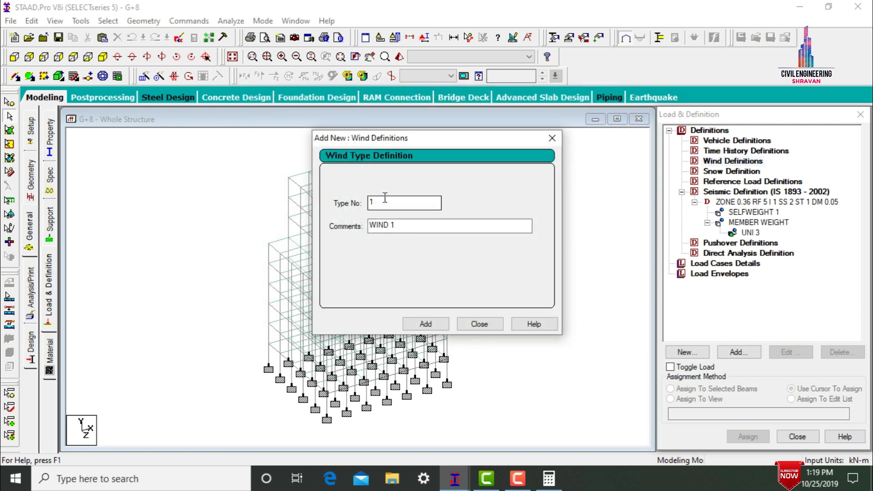
{"action": "left_click", "coordinate": [428, 325]}
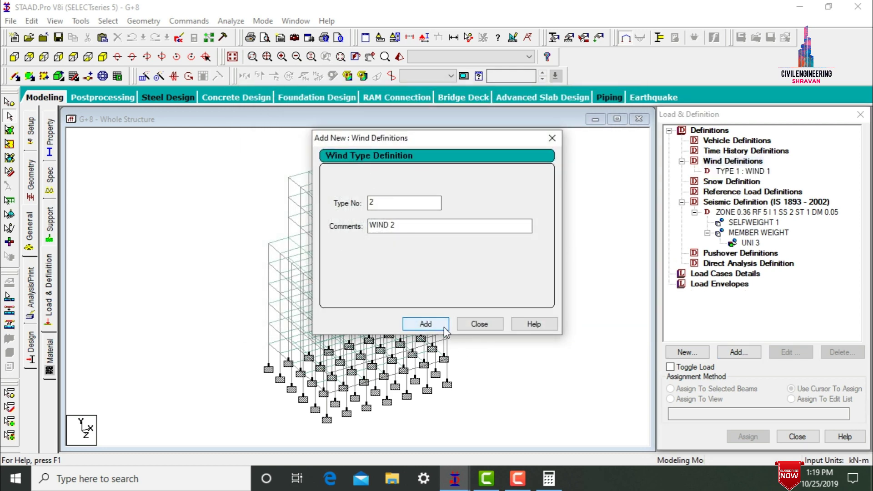
{"action": "left_click", "coordinate": [466, 327]}
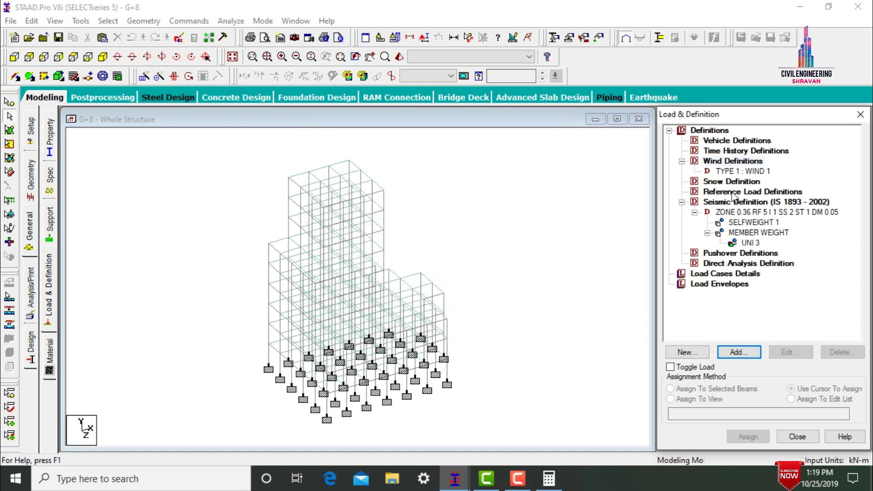
Step: Start a custom intensity table for WIND 1 with 1 kN/m² at 27 m and 0.5 kN/m² at 18 m
{"action": "left_click", "coordinate": [729, 170]}
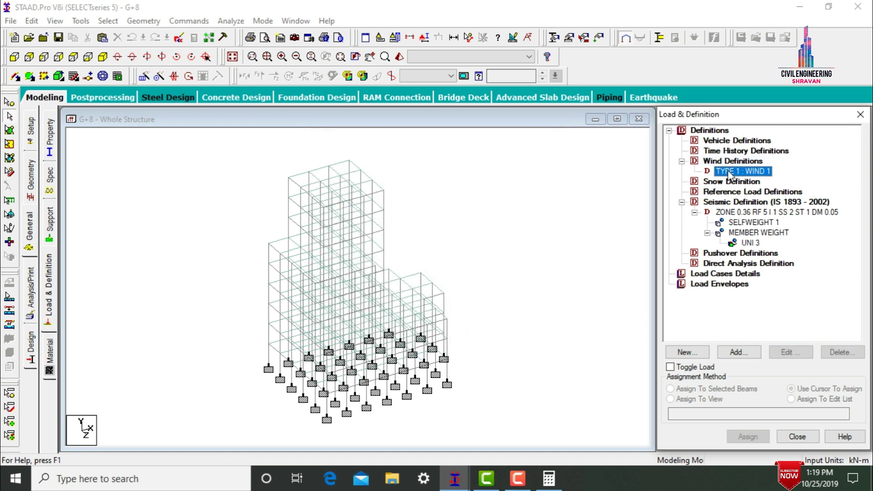
{"action": "left_click", "coordinate": [739, 352]}
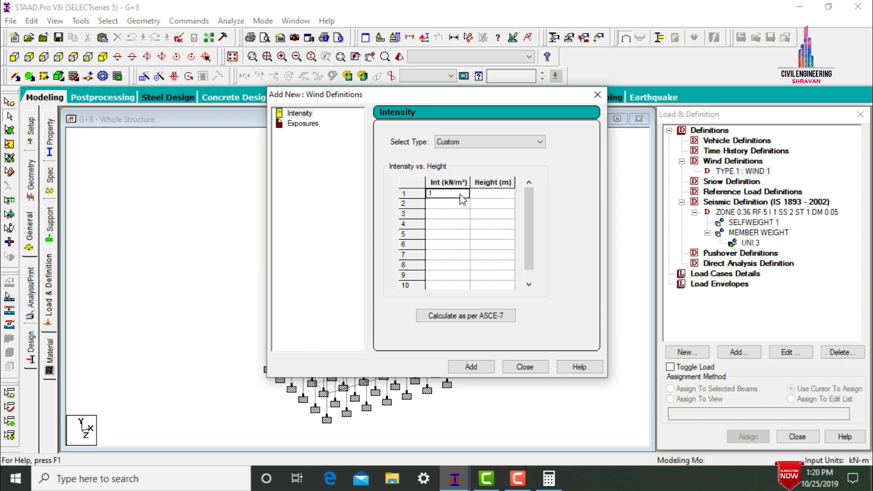
{"action": "left_click", "coordinate": [461, 194]}
{"action": "key", "text": "Tab"}
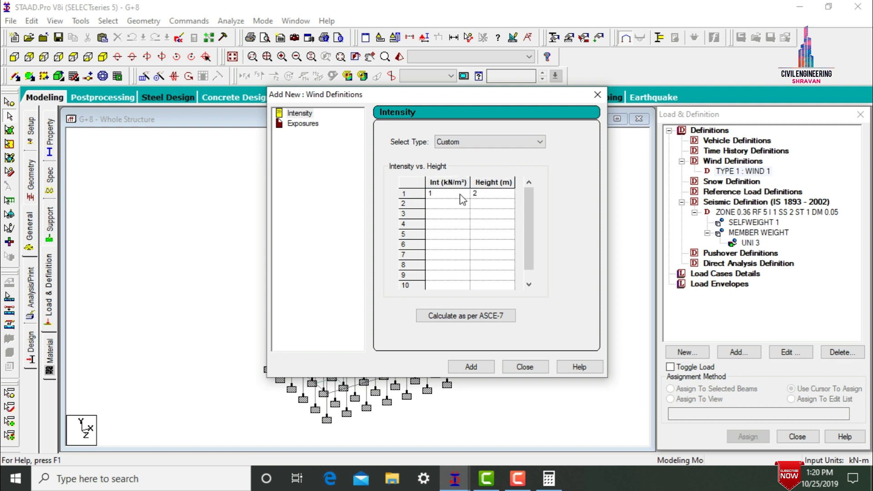
{"action": "key", "text": "Tab"}
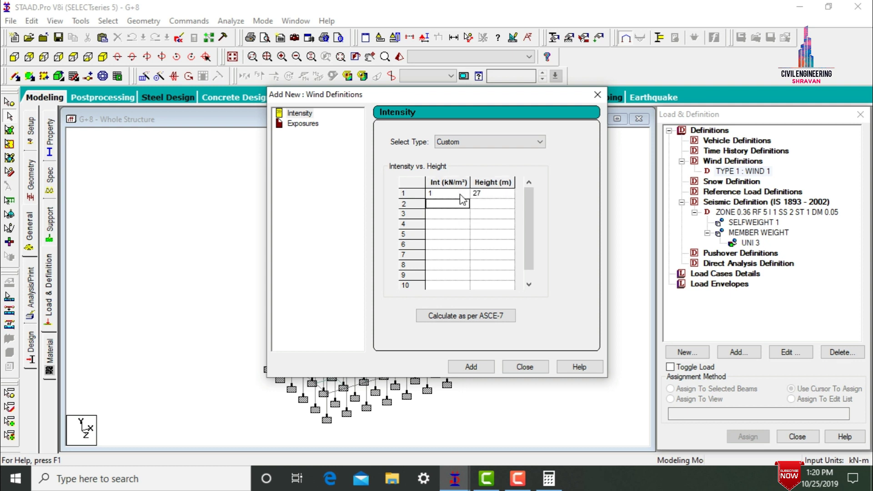
{"action": "type", "text": "0.5"}
{"action": "key", "text": "Tab"}
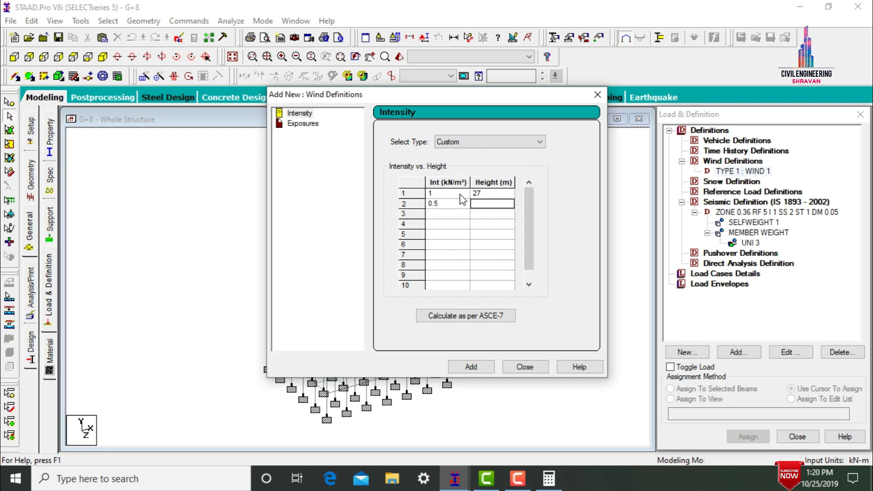
{"action": "type", "text": "18"}
{"action": "key", "text": "Tab"}
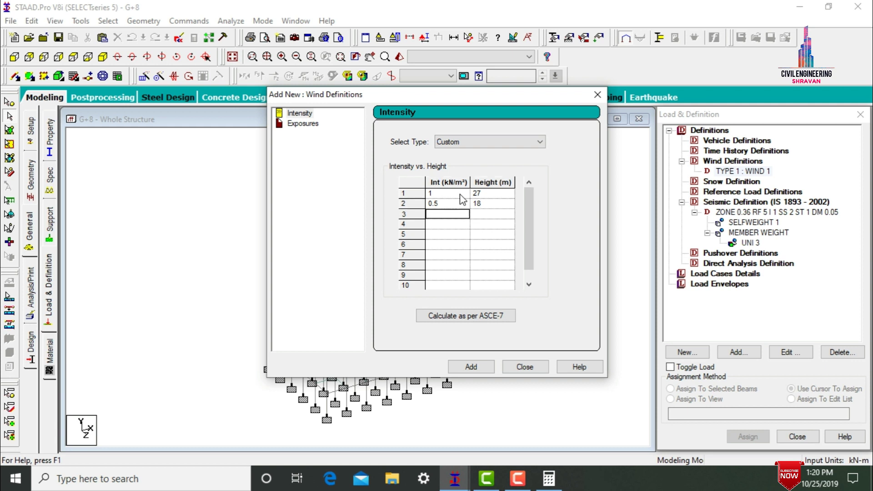
Step: Enter wind intensities of 0.3 kN/m² at 9 m and 0.1 kN/m² at 3 m, and add the intensity table
{"action": "type", "text": "0.3"}
{"action": "key", "text": "Tab"}
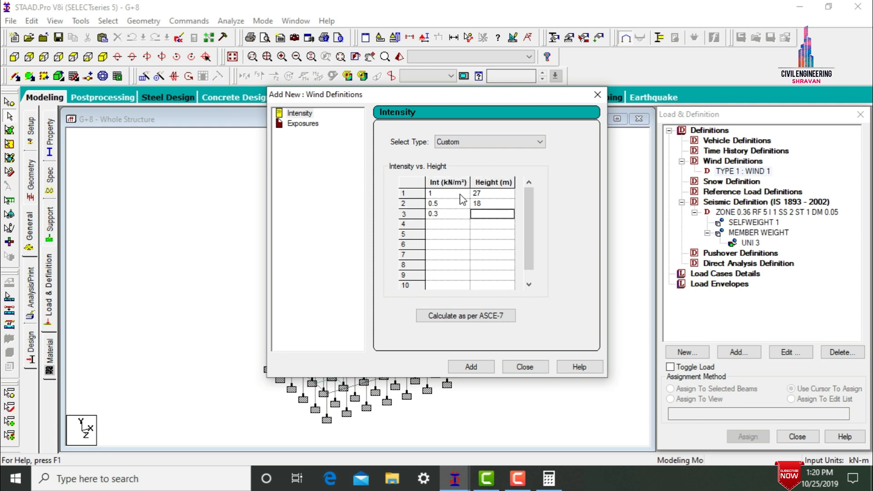
{"action": "type", "text": "9"}
{"action": "key", "text": "Tab"}
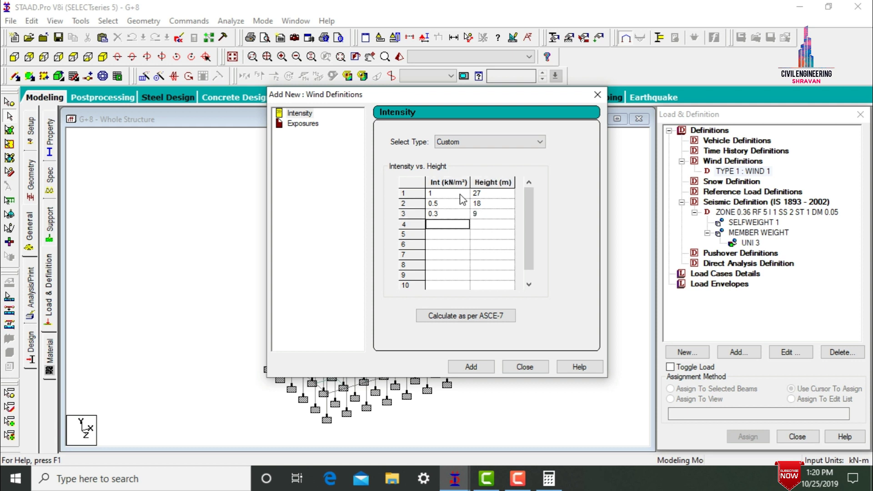
{"action": "type", "text": "0.1"}
{"action": "key", "text": "Tab"}
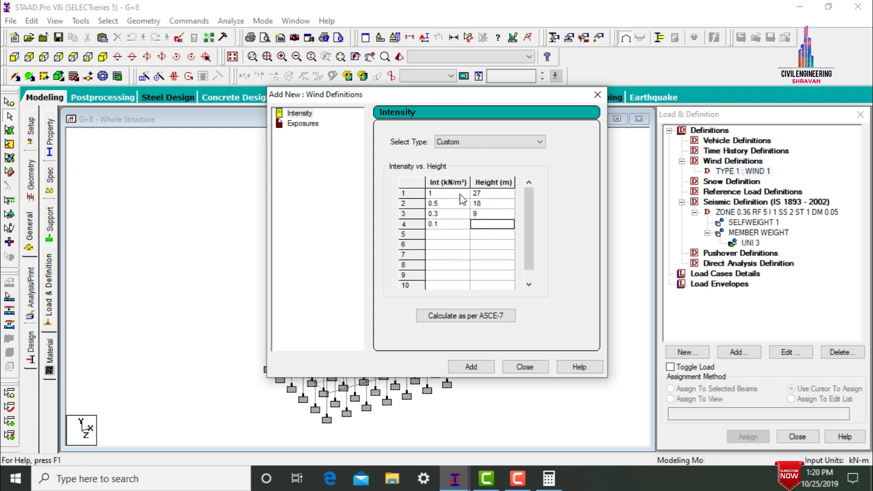
{"action": "type", "text": "3"}
{"action": "left_click", "coordinate": [476, 366]}
Step: Add an exposure with factor 1 to the WIND 1 definition
{"action": "double_click", "coordinate": [382, 181]}
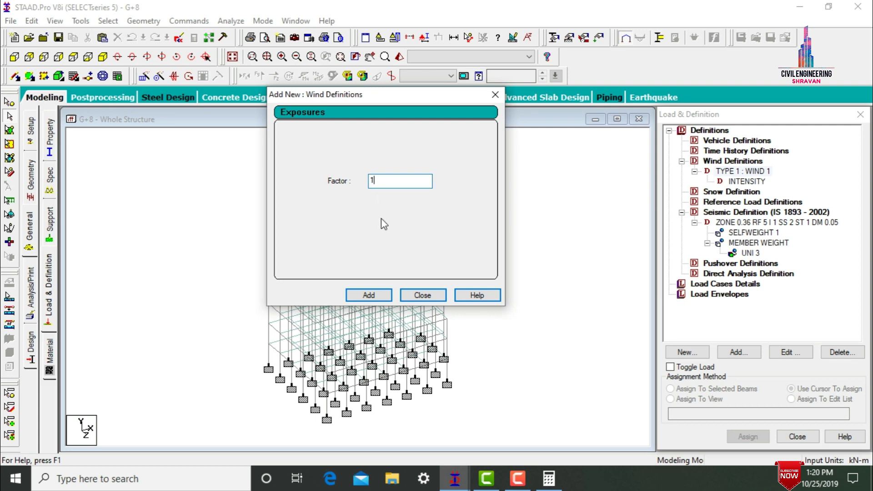
{"action": "type", "text": "1"}
{"action": "left_click", "coordinate": [368, 297]}
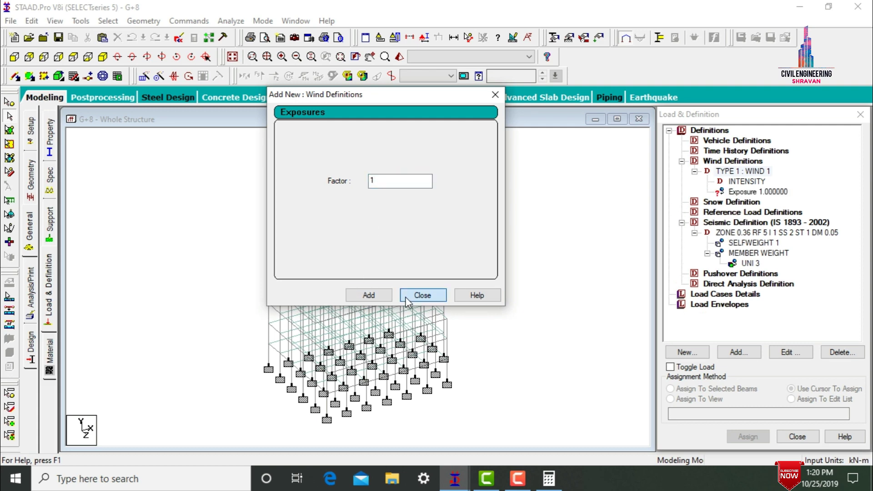
{"action": "left_click", "coordinate": [406, 295]}
Step: Choose to assign the exposure under WIND 1 to the whole view
{"action": "left_click", "coordinate": [727, 192]}
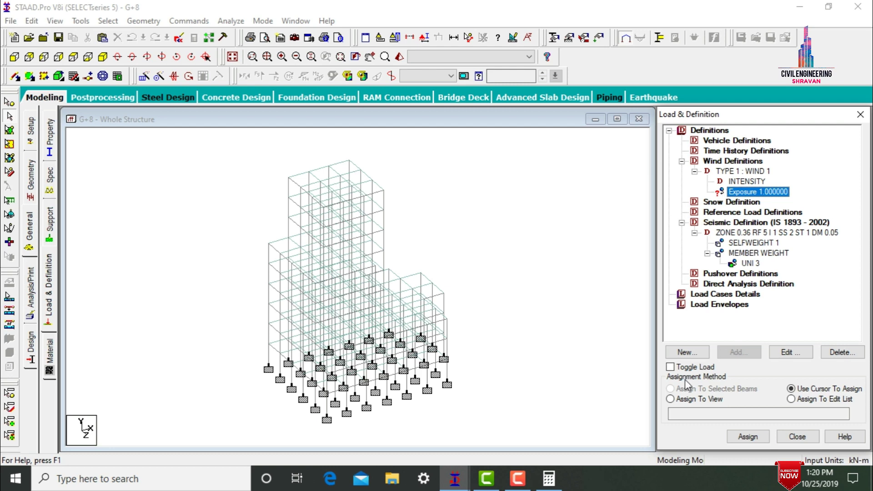
{"action": "left_click", "coordinate": [671, 399]}
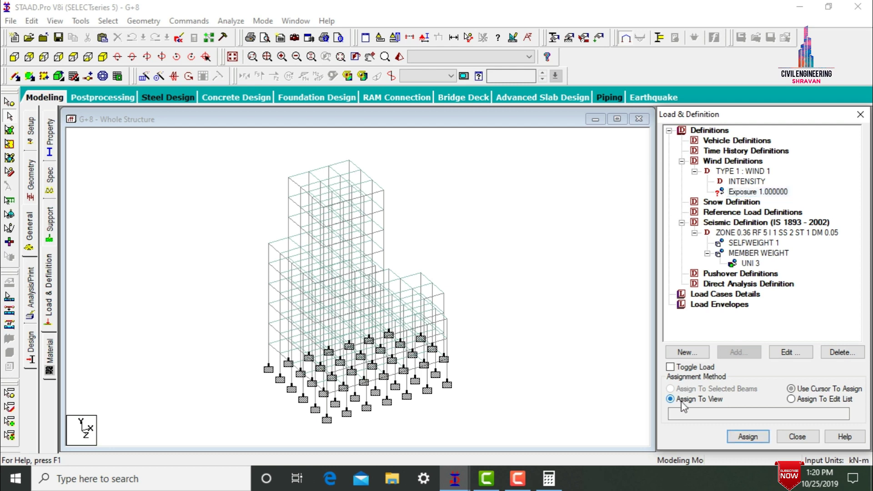
Step: Assign the wind exposure factor of 1 to the whole structure in view
{"action": "left_click", "coordinate": [746, 437]}
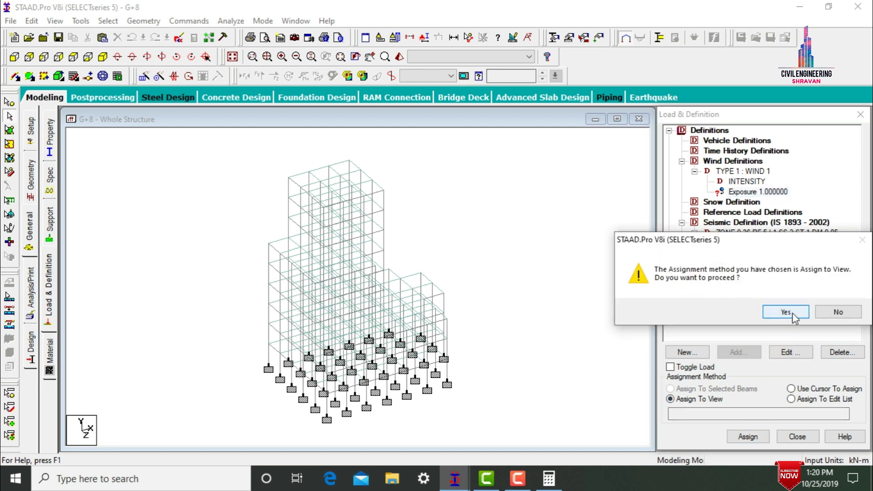
{"action": "left_click", "coordinate": [785, 312]}
{"action": "left_click", "coordinate": [595, 252]}
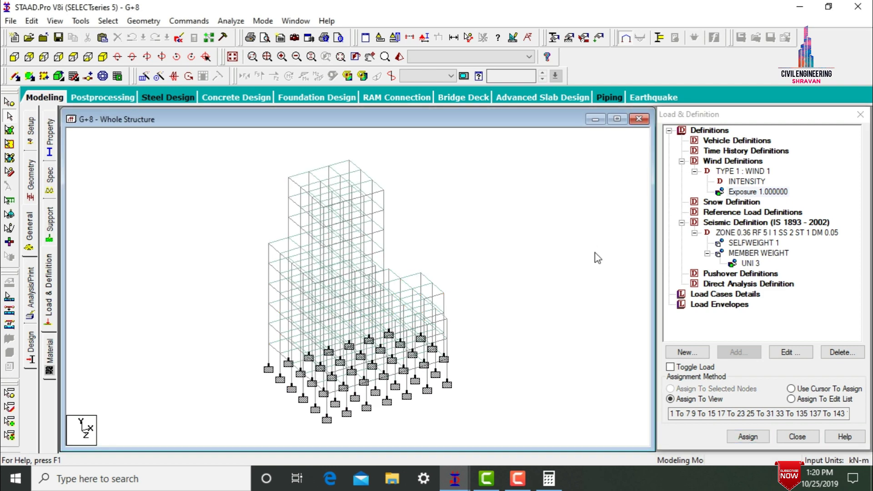
Step: Add primary load case 1 under the load cases with Seismic loading type and the title EQ X
{"action": "left_click", "coordinate": [719, 296]}
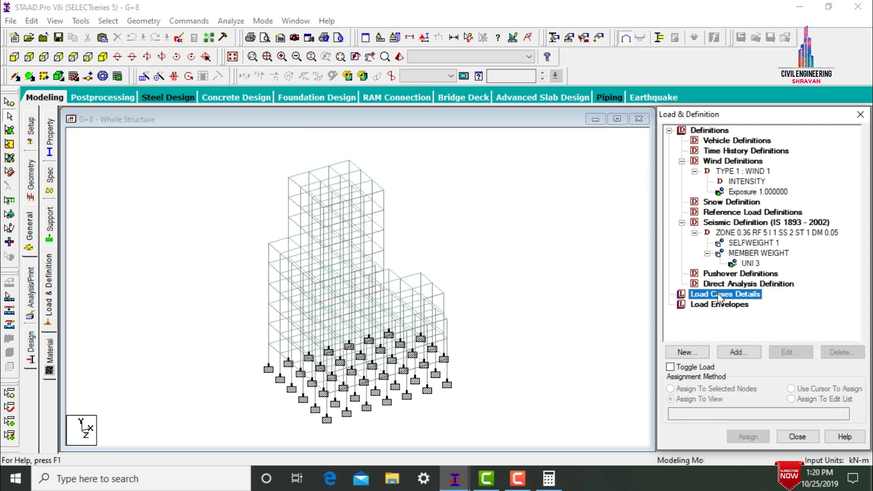
{"action": "left_click", "coordinate": [734, 351]}
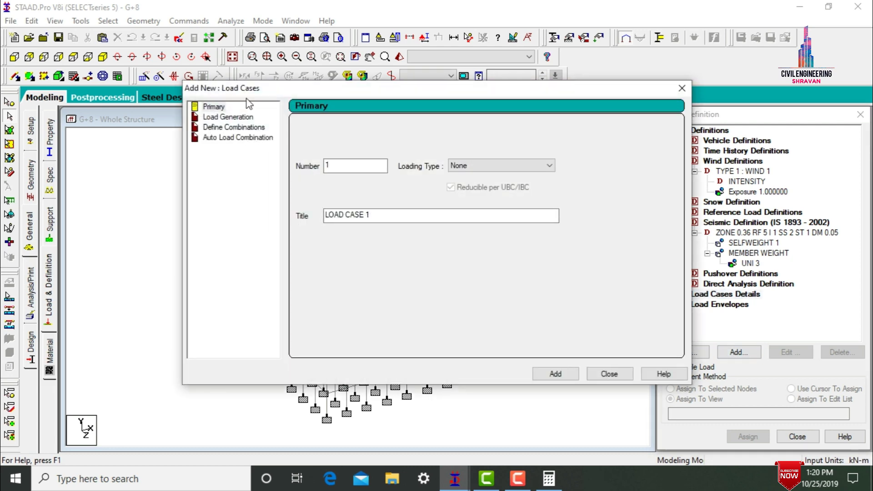
{"action": "left_click", "coordinate": [469, 166]}
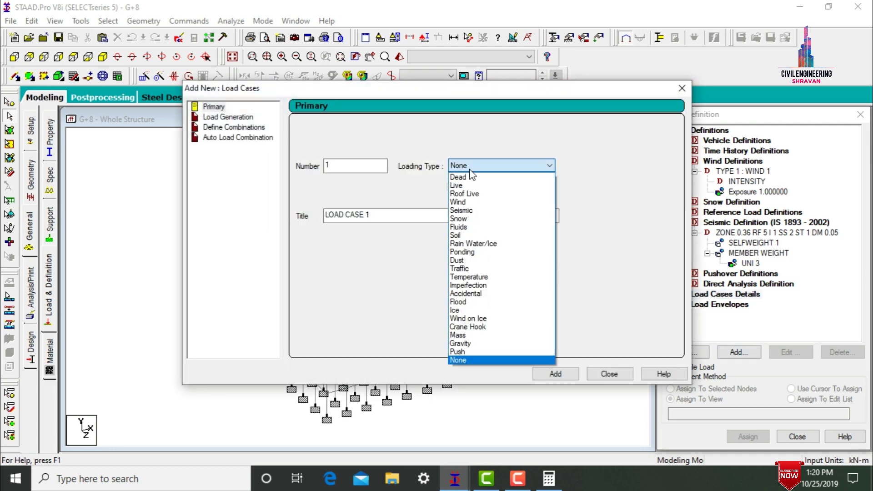
{"action": "left_click", "coordinate": [471, 211]}
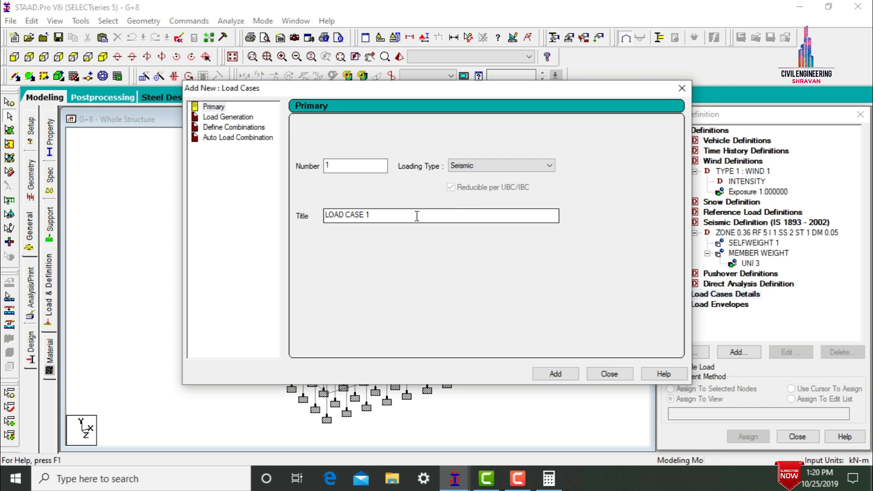
{"action": "left_click_drag", "start_coordinate": [417, 216], "coordinate": [276, 207]}
{"action": "type", "text": "EQ"}
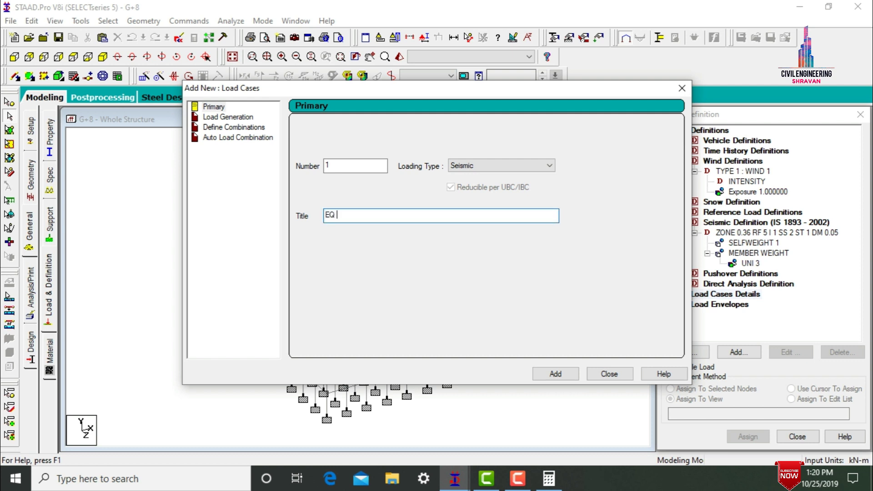
{"action": "type", "text": " X"}
{"action": "key", "text": "Return"}
Step: Add a second seismic primary load case titled EQ Z
{"action": "key", "text": "shift+Home"}
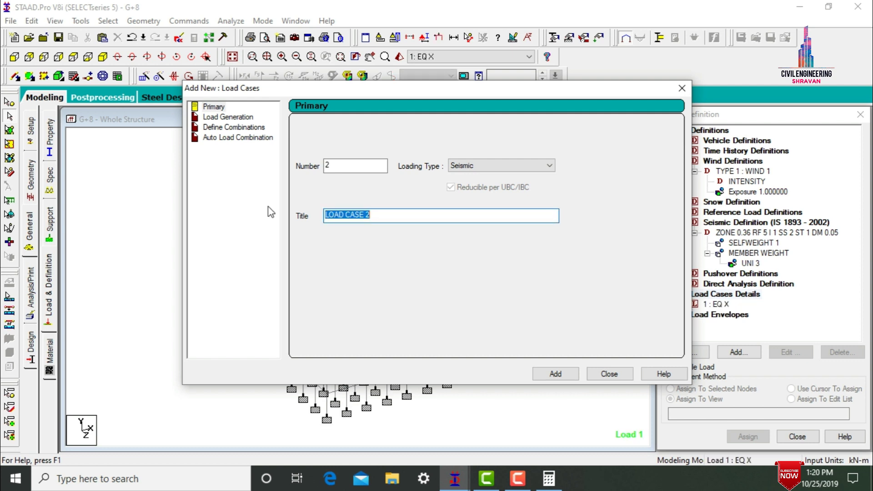
{"action": "key", "text": "BackSpace"}
{"action": "key", "text": "Return"}
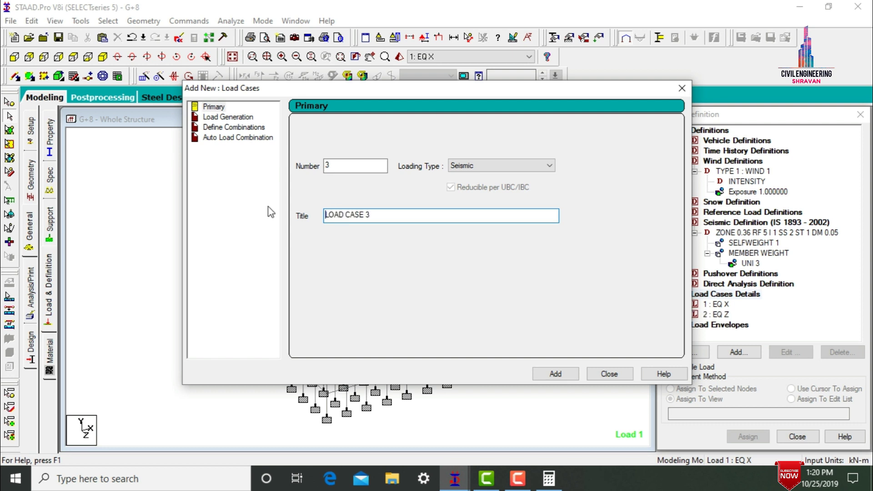
Step: Add primary load case 3 with Wind loading type and the title W X
{"action": "left_click", "coordinate": [460, 167]}
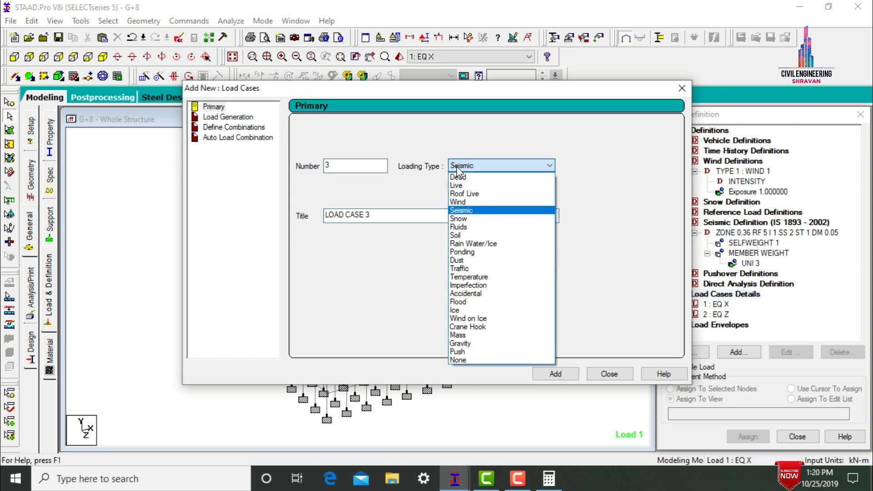
{"action": "left_click", "coordinate": [460, 202]}
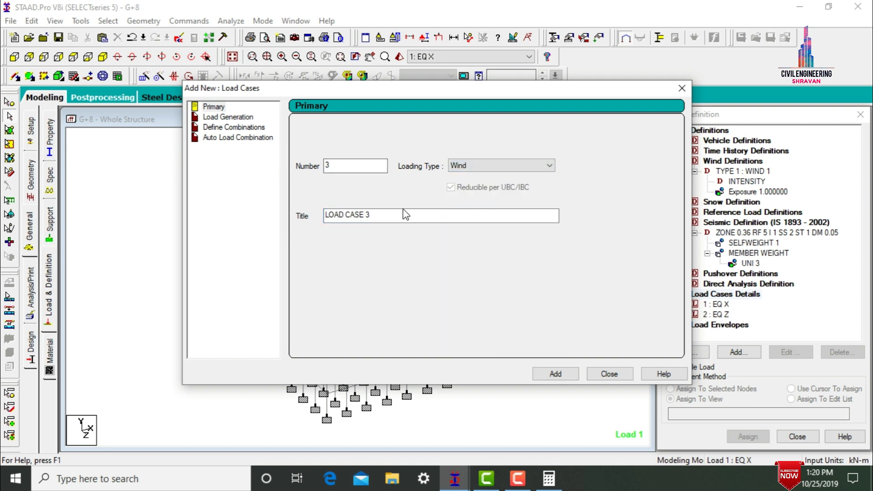
{"action": "left_click_drag", "start_coordinate": [400, 215], "coordinate": [242, 207]}
{"action": "type", "text": "W X"}
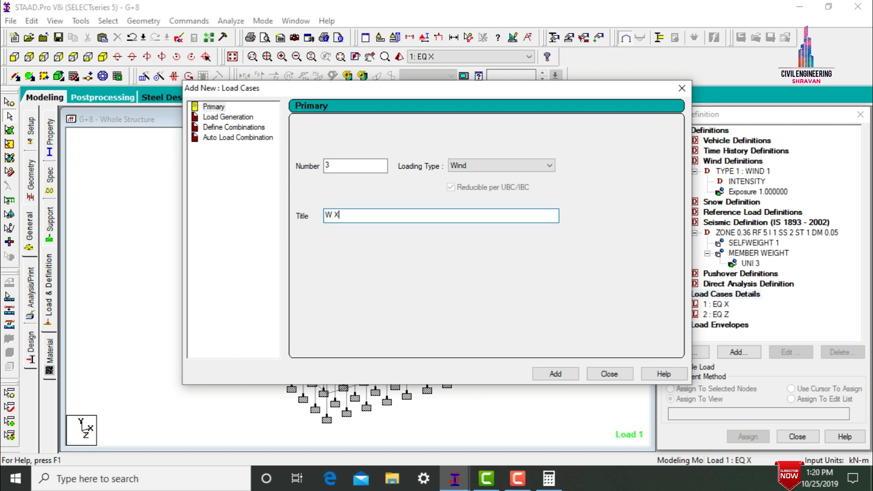
{"action": "key", "text": "Return"}
Step: Add primary load case 4 with Wind loading type and the title W Z
{"action": "key", "text": "ctrl+a"}
{"action": "key", "text": "BackSpace"}
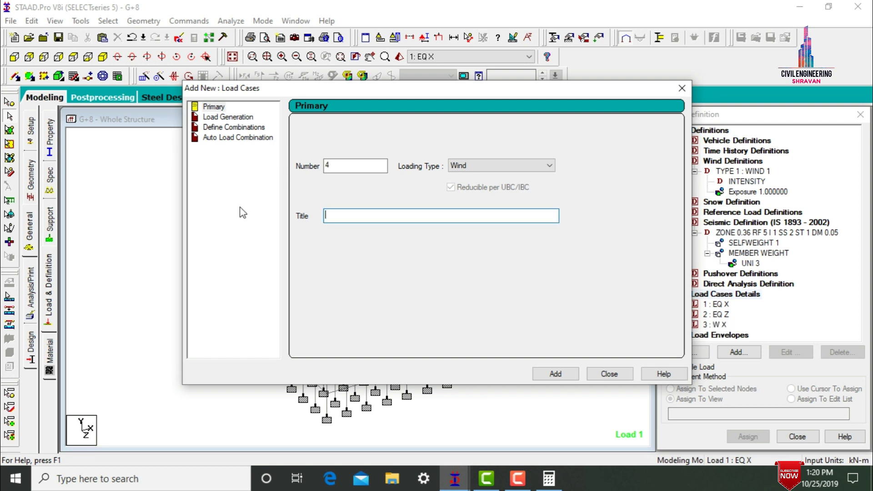
{"action": "type", "text": "W Z"}
{"action": "key", "text": "Return"}
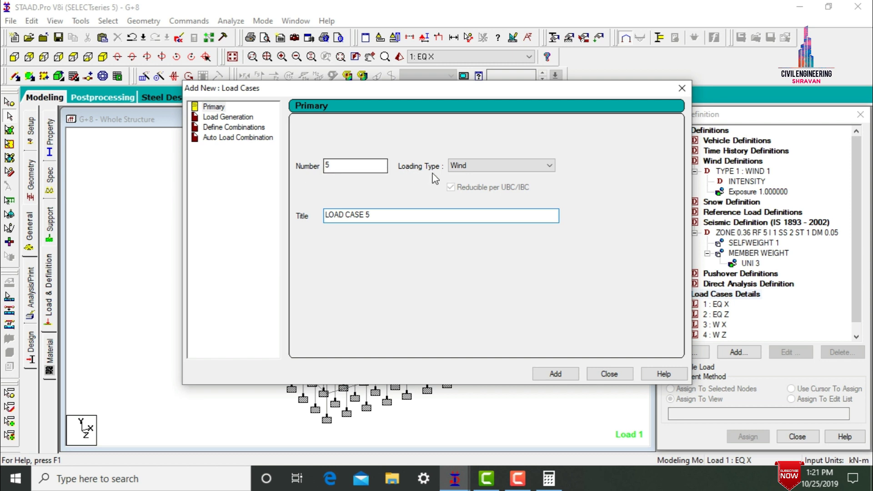
Step: Add primary load case 5 with Dead loading type and the title DL
{"action": "left_click", "coordinate": [468, 165]}
{"action": "left_click", "coordinate": [469, 177]}
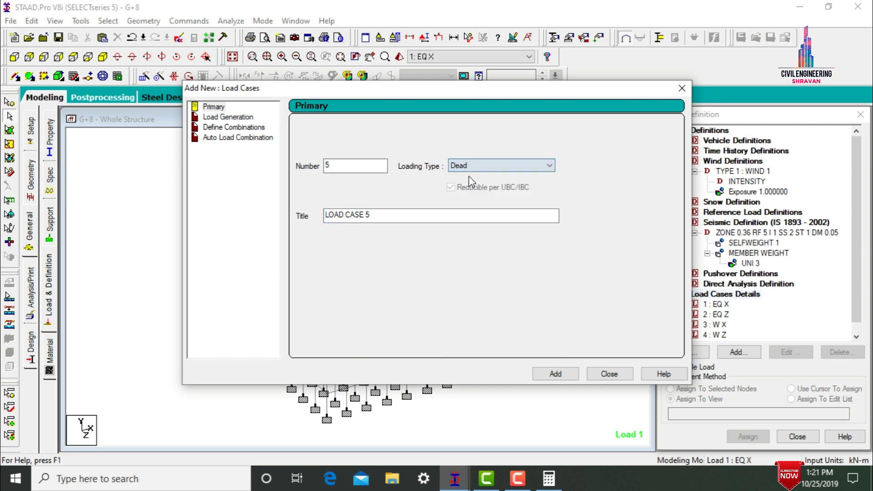
{"action": "left_click_drag", "start_coordinate": [394, 214], "coordinate": [276, 211]}
{"action": "type", "text": "DL"}
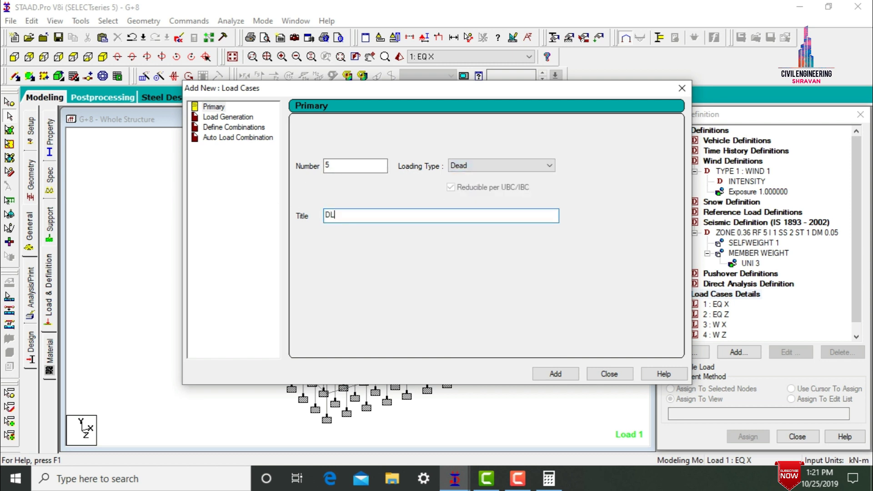
{"action": "key", "text": "Return"}
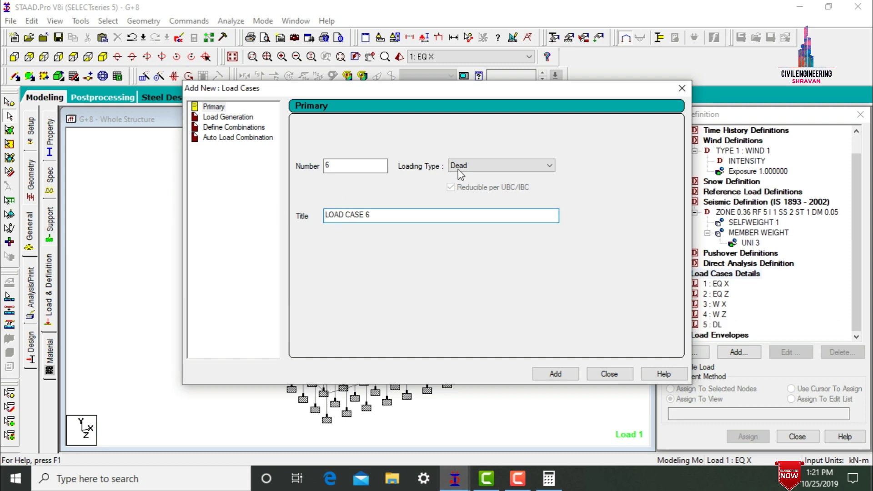
Step: Add primary load case 6 with Live loading type and the title LL
{"action": "left_click", "coordinate": [460, 167]}
{"action": "left_click", "coordinate": [456, 185]}
{"action": "left_click_drag", "start_coordinate": [408, 214], "coordinate": [258, 216]}
{"action": "type", "text": "LL"}
{"action": "key", "text": "Return"}
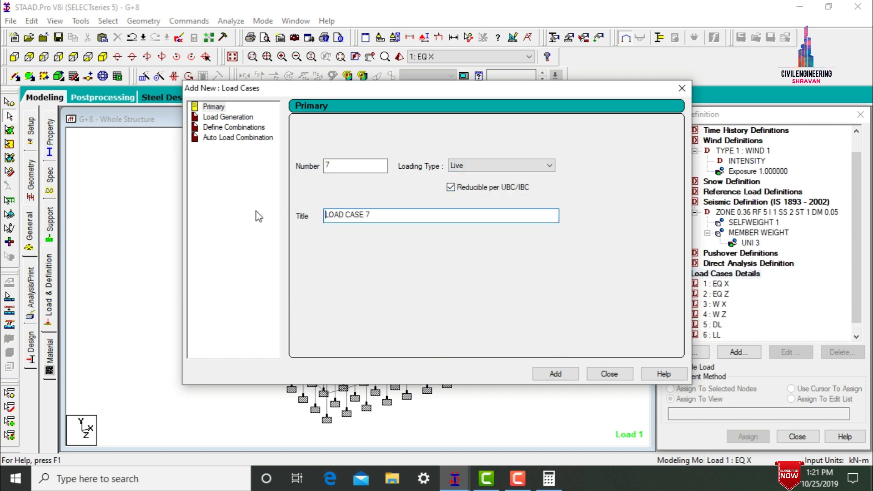
Step: Add primary load case 7 with Roof Live loading type and the title FL, and finish creating load cases
{"action": "left_click", "coordinate": [457, 167]}
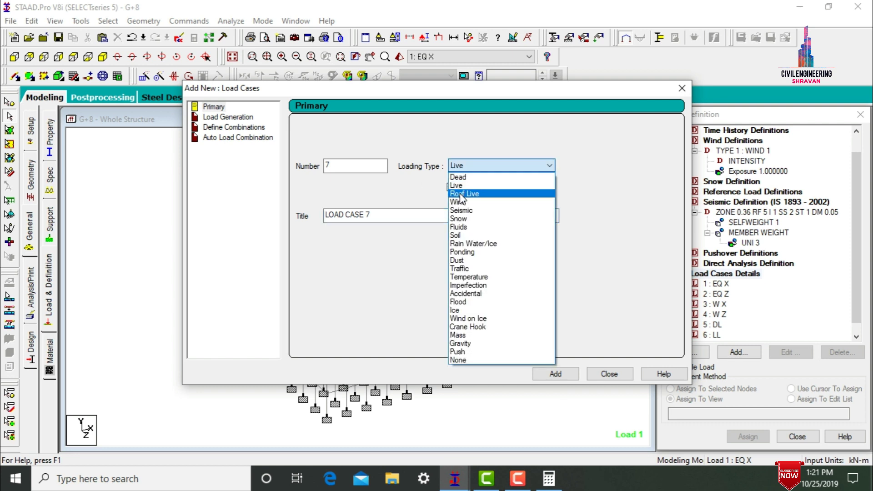
{"action": "left_click", "coordinate": [462, 194]}
{"action": "left_click_drag", "start_coordinate": [375, 217], "coordinate": [293, 217]}
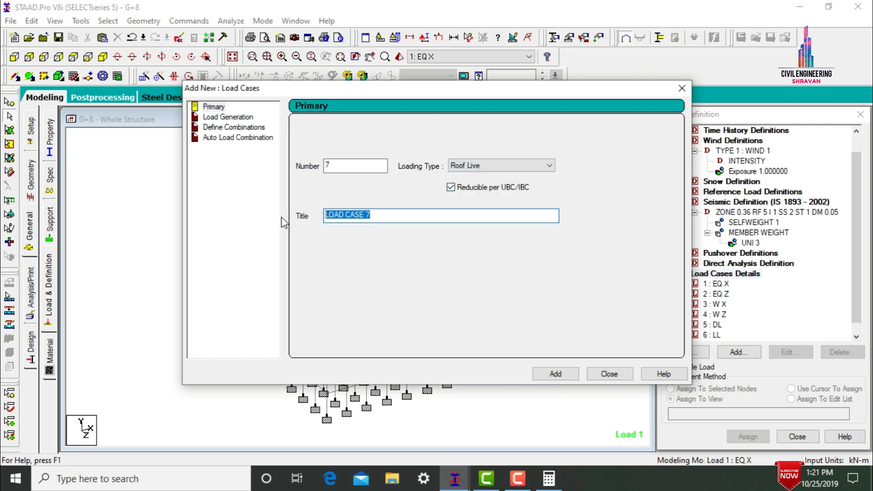
{"action": "type", "text": "FL"}
{"action": "key", "text": "Return"}
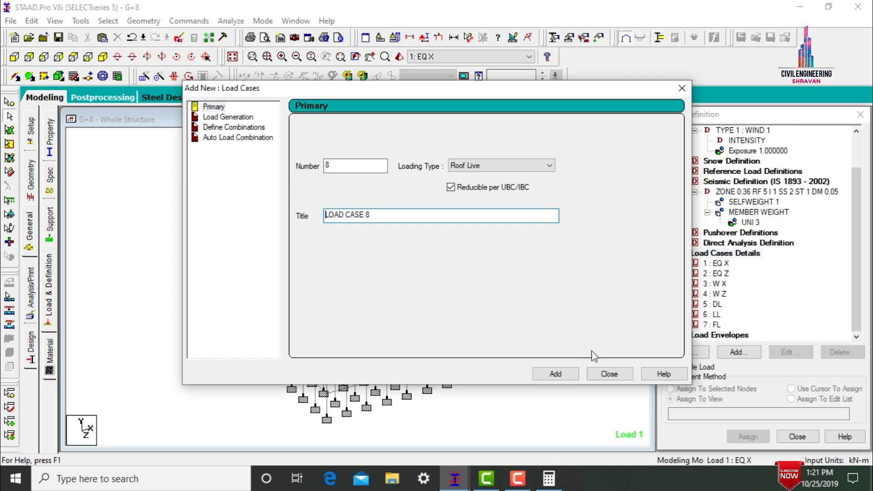
{"action": "left_click", "coordinate": [608, 373]}
Step: Add a seismic load in the X direction with factor 1 to load case EQ X
{"action": "left_click", "coordinate": [723, 264]}
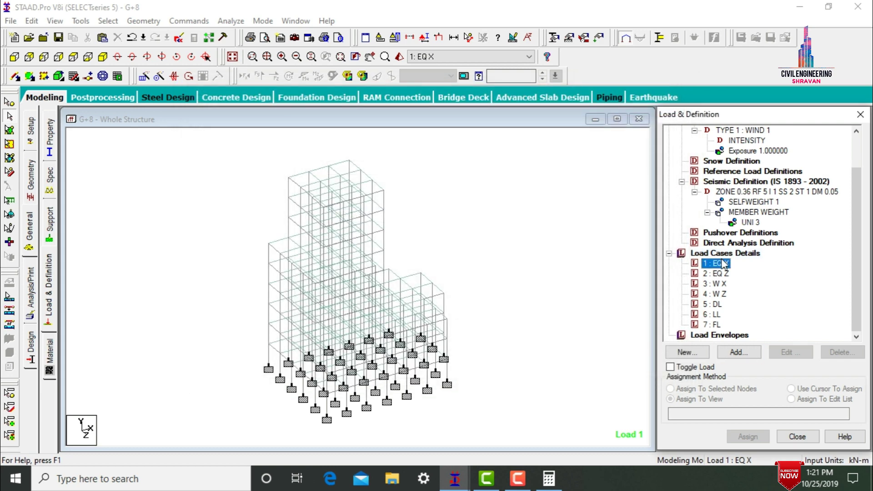
{"action": "left_click", "coordinate": [739, 353]}
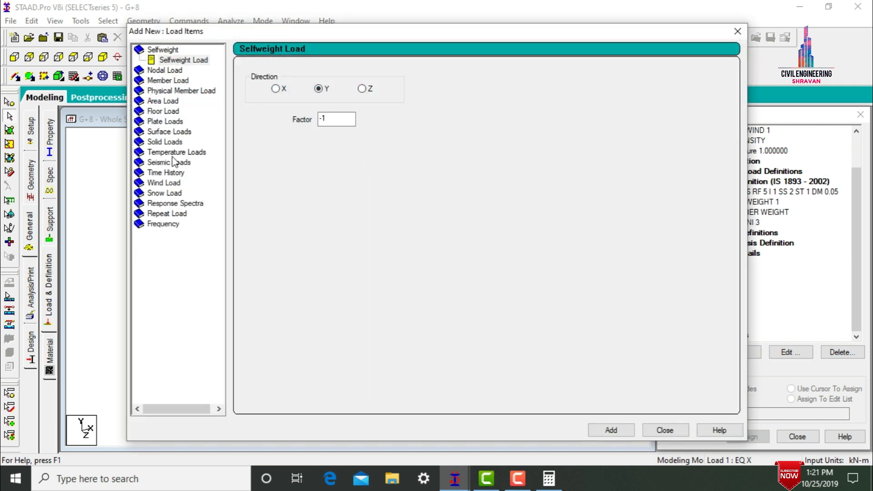
{"action": "left_click", "coordinate": [164, 163]}
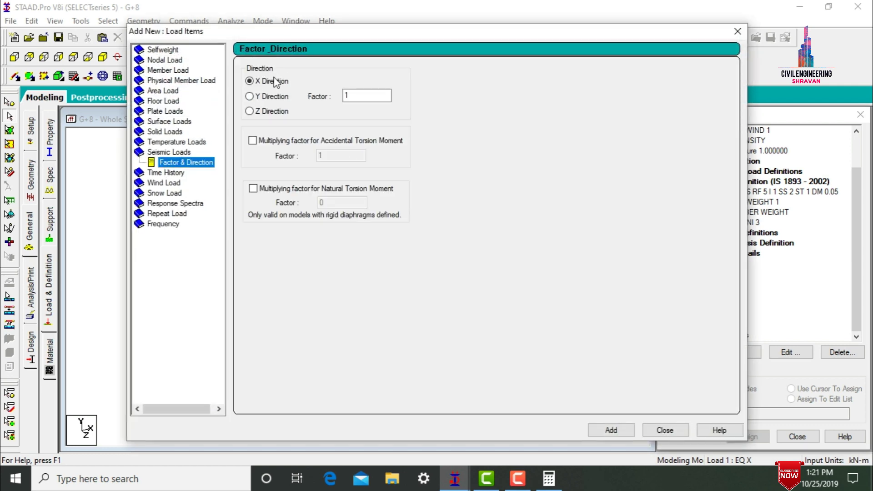
{"action": "left_click", "coordinate": [611, 429]}
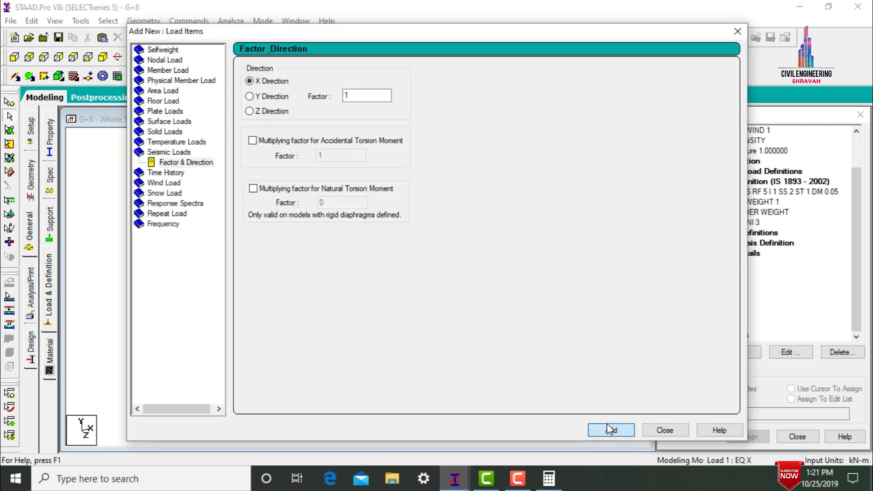
{"action": "left_click", "coordinate": [663, 430]}
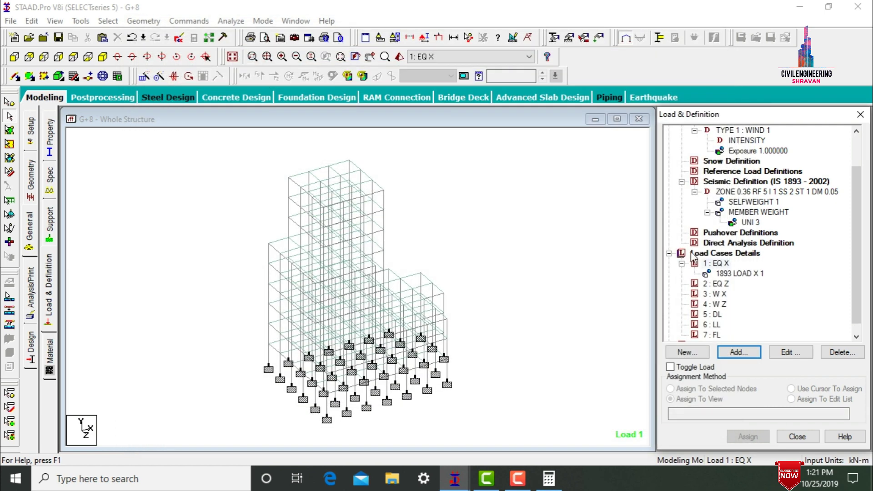
Step: Add a seismic load in the Z direction with factor 1 to load case EQ Z
{"action": "left_click", "coordinate": [713, 283]}
{"action": "left_click", "coordinate": [736, 353]}
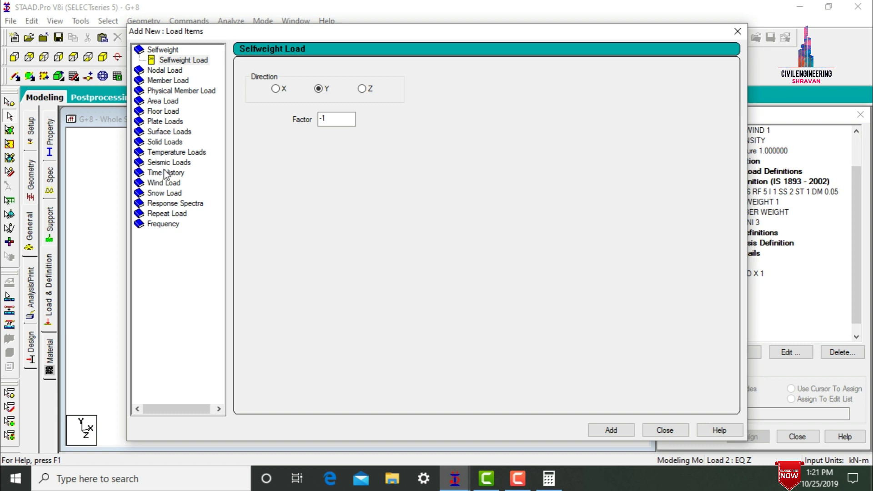
{"action": "left_click", "coordinate": [168, 162]}
{"action": "left_click", "coordinate": [250, 111]}
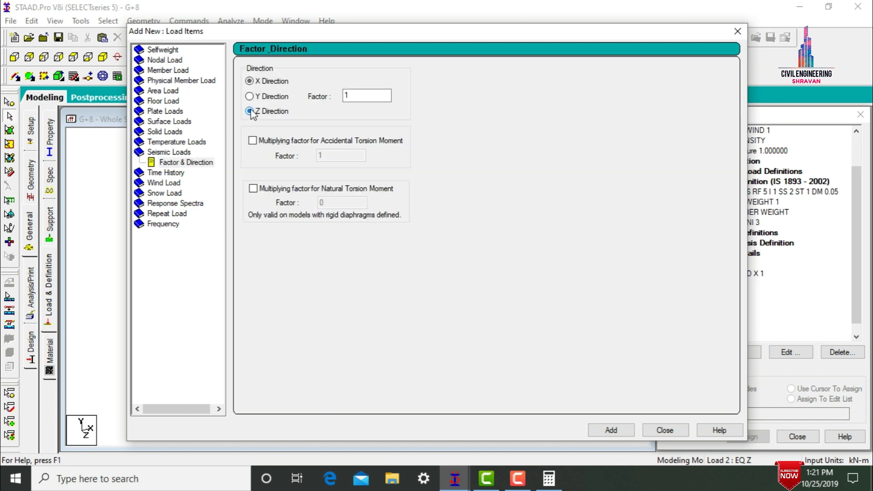
{"action": "left_click", "coordinate": [609, 430]}
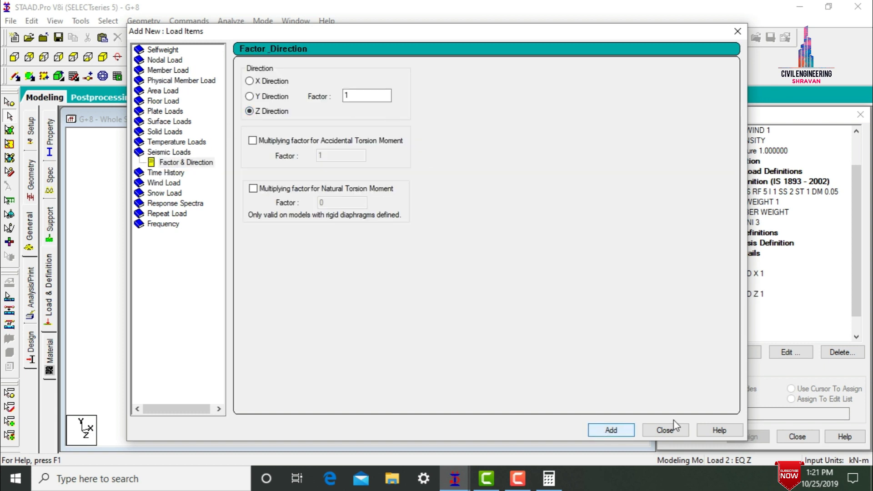
{"action": "left_click", "coordinate": [665, 430]}
Step: Add two X windward wind loads of type 1 to load case W X, with factors 1 and -1
{"action": "left_click", "coordinate": [714, 303]}
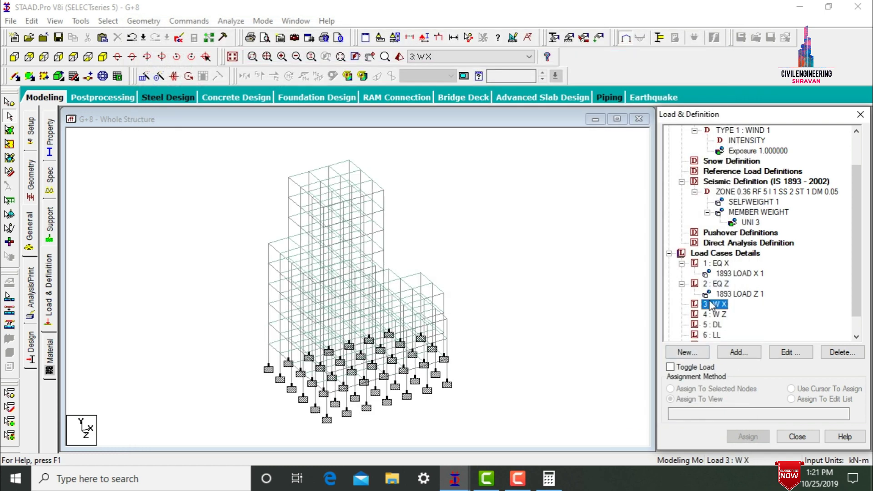
{"action": "key", "text": "Return"}
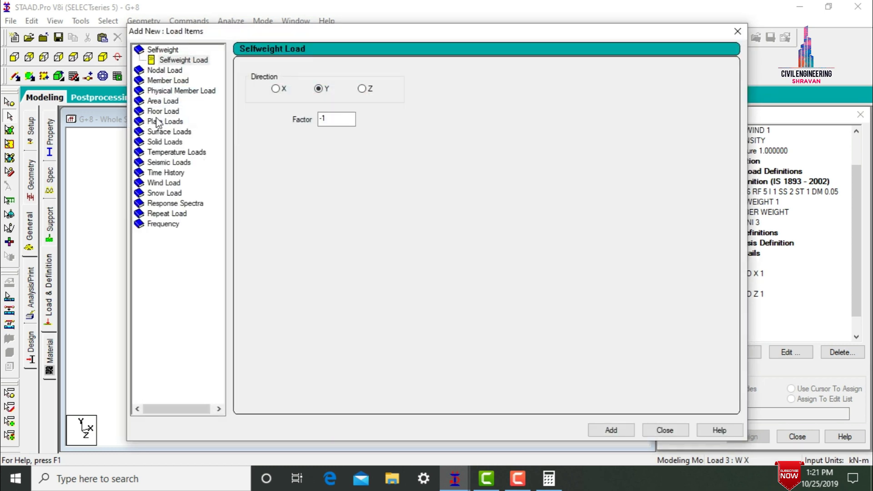
{"action": "left_click", "coordinate": [157, 183]}
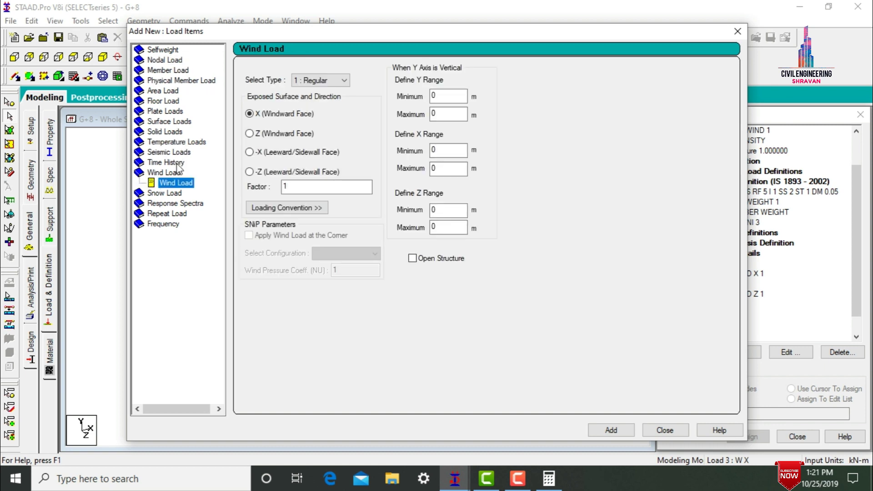
{"action": "left_click", "coordinate": [250, 113]}
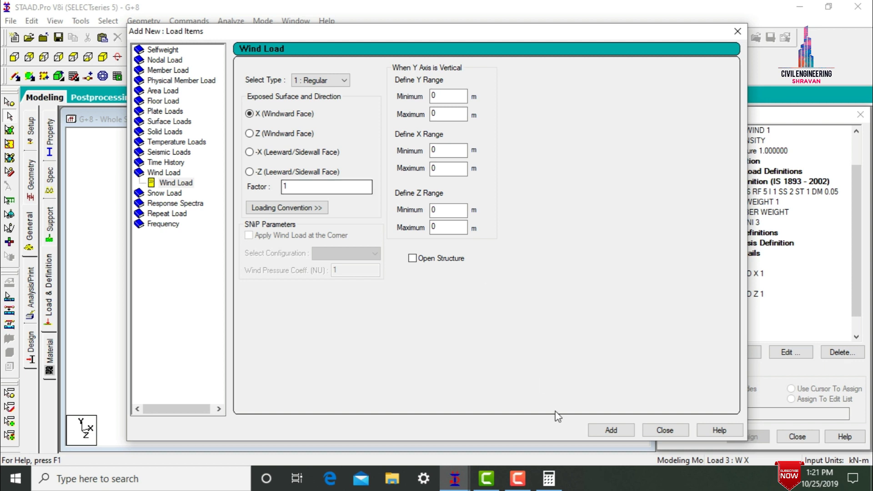
{"action": "left_click", "coordinate": [609, 431]}
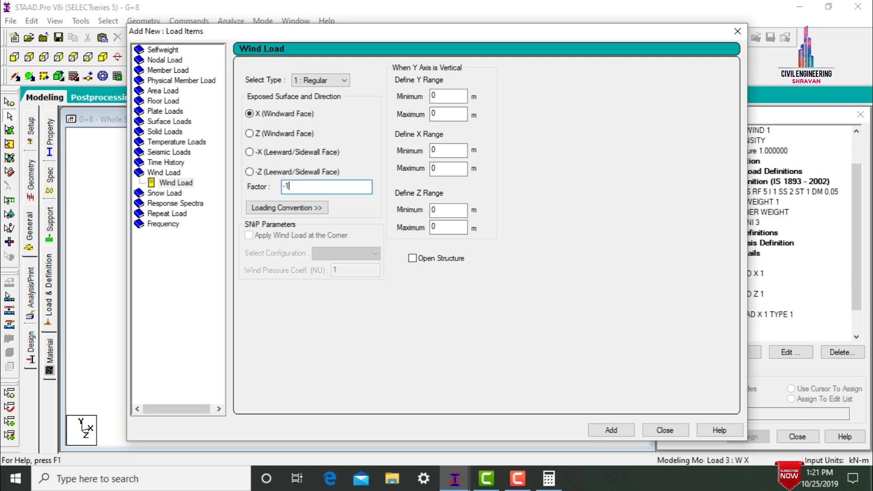
{"action": "left_click", "coordinate": [615, 434]}
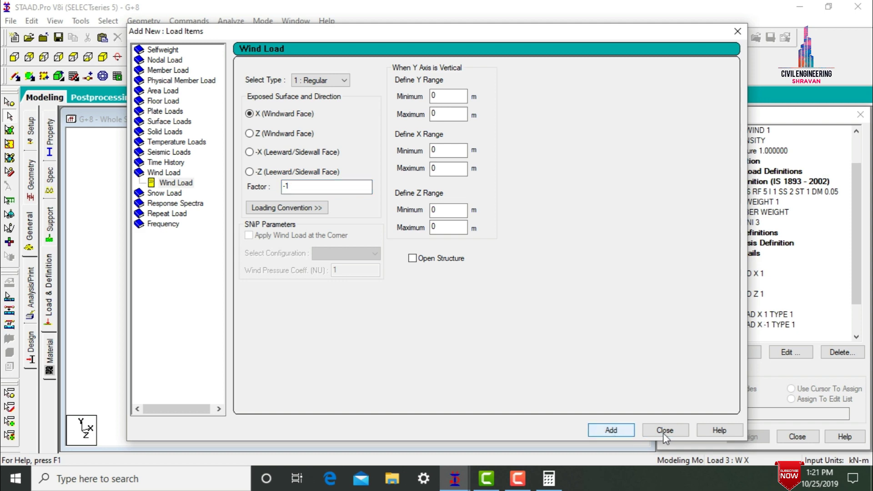
Step: Add two Z windward wind loads of type 1 to load case W Z, with factors 1 and -1
{"action": "left_click", "coordinate": [664, 432]}
{"action": "left_click", "coordinate": [717, 335]}
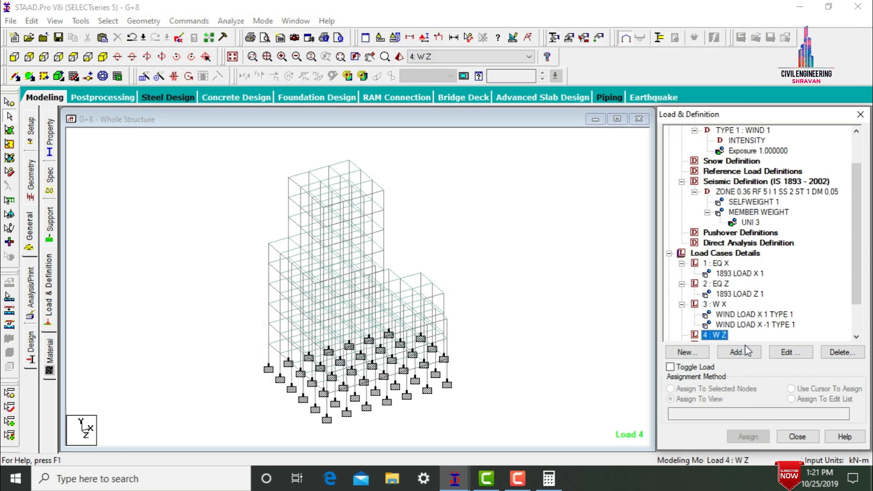
{"action": "left_click", "coordinate": [739, 352]}
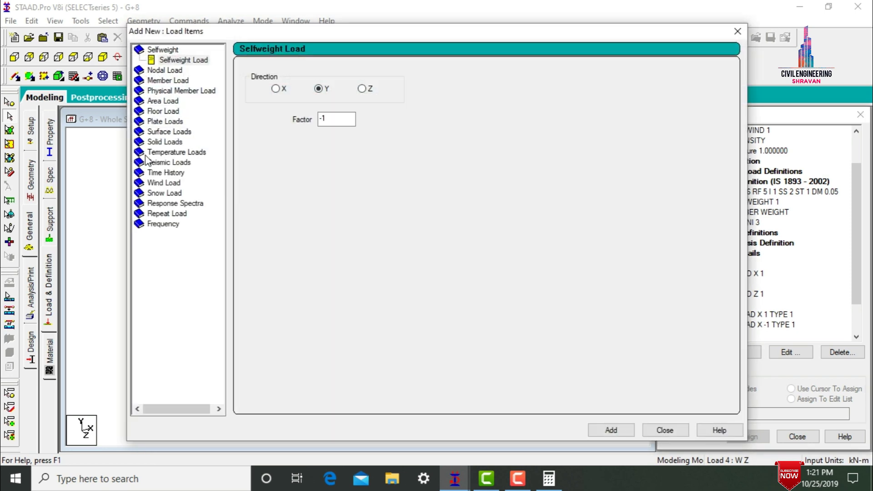
{"action": "left_click", "coordinate": [164, 185]}
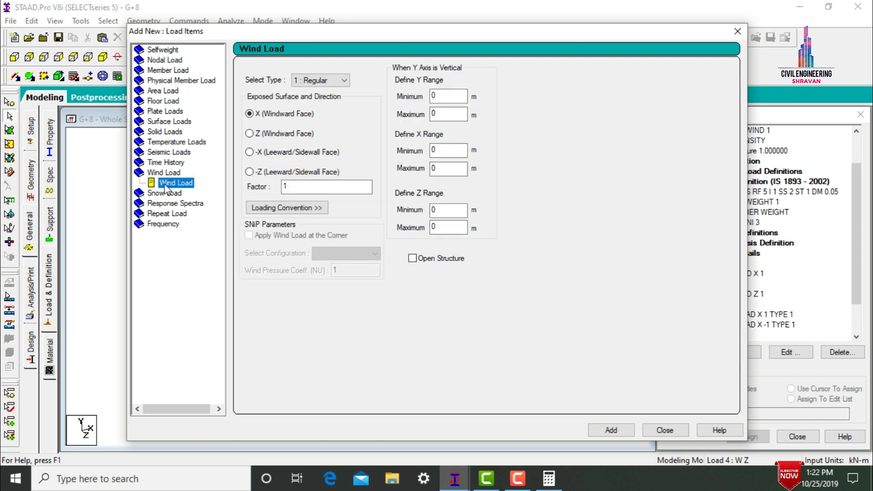
{"action": "left_click", "coordinate": [254, 135]}
{"action": "left_click", "coordinate": [611, 430]}
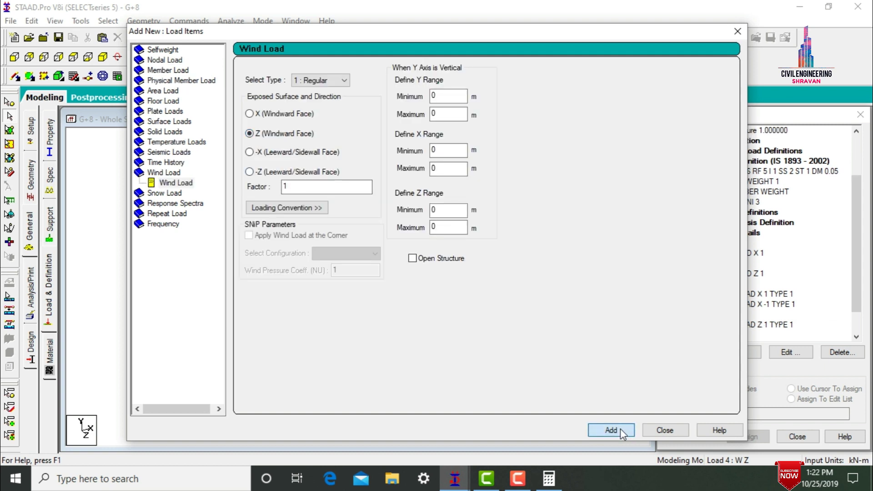
{"action": "left_click", "coordinate": [341, 189]}
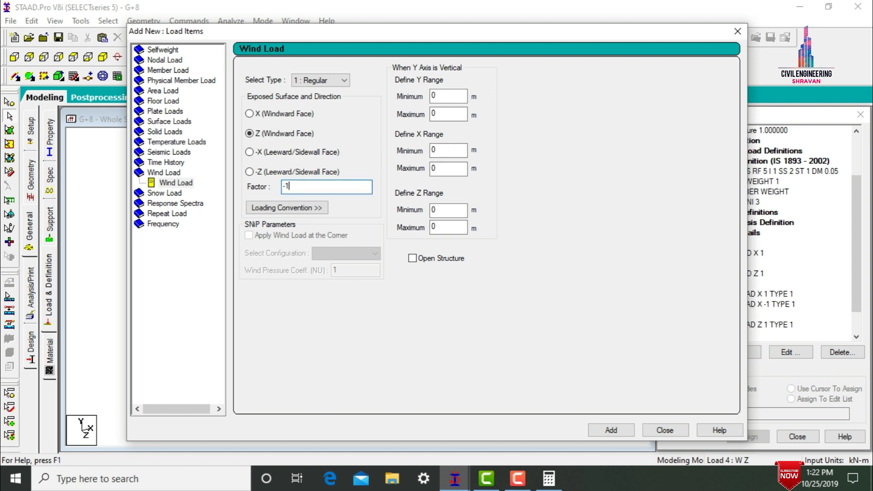
{"action": "left_click", "coordinate": [610, 430]}
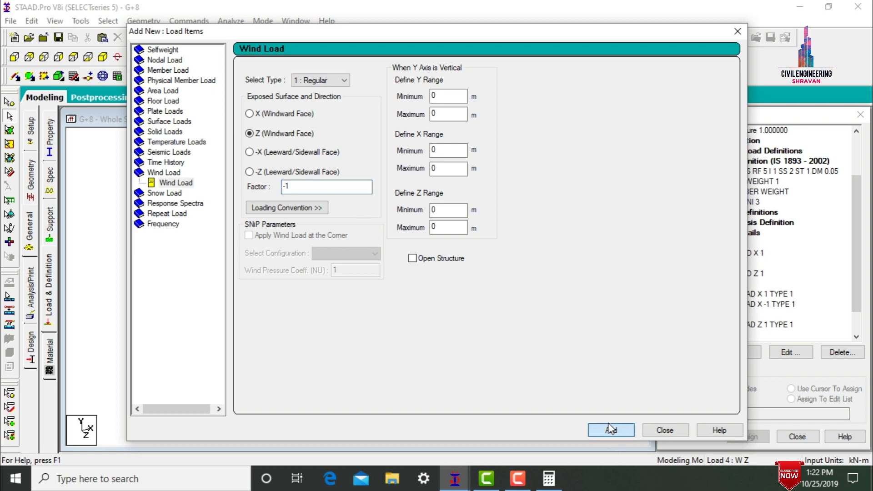
{"action": "left_click", "coordinate": [666, 429]}
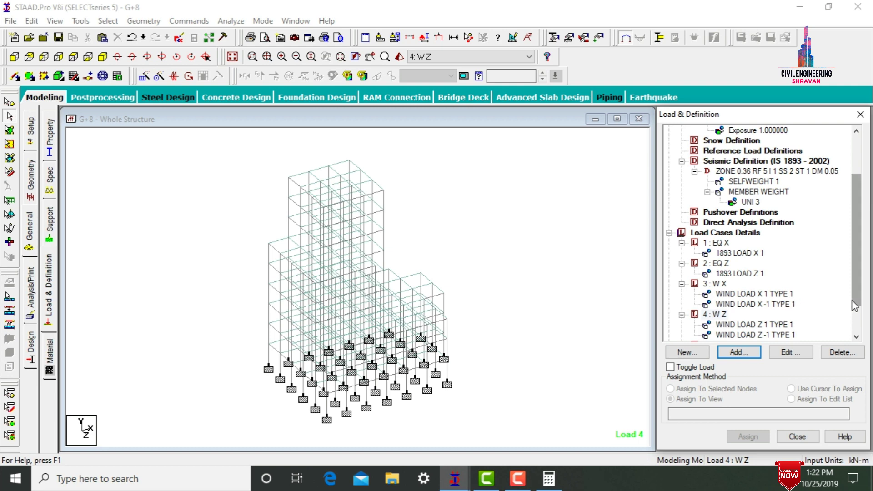
Step: Add a selfweight load in the Y direction with factor -1 to load case DL
{"action": "scroll", "coordinate": [860, 324], "scroll_direction": "down", "scroll_amount": 1}
{"action": "scroll", "coordinate": [860, 323], "scroll_direction": "down", "scroll_amount": 1}
{"action": "left_click", "coordinate": [707, 305]}
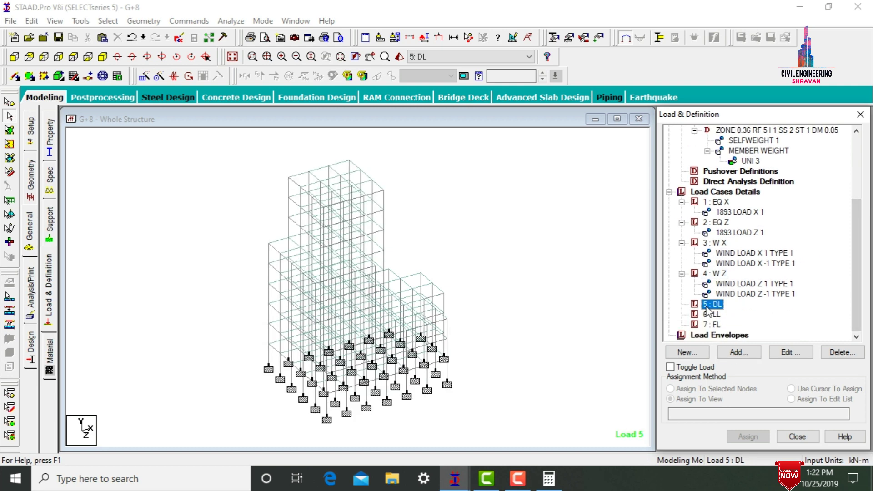
{"action": "left_click", "coordinate": [739, 352]}
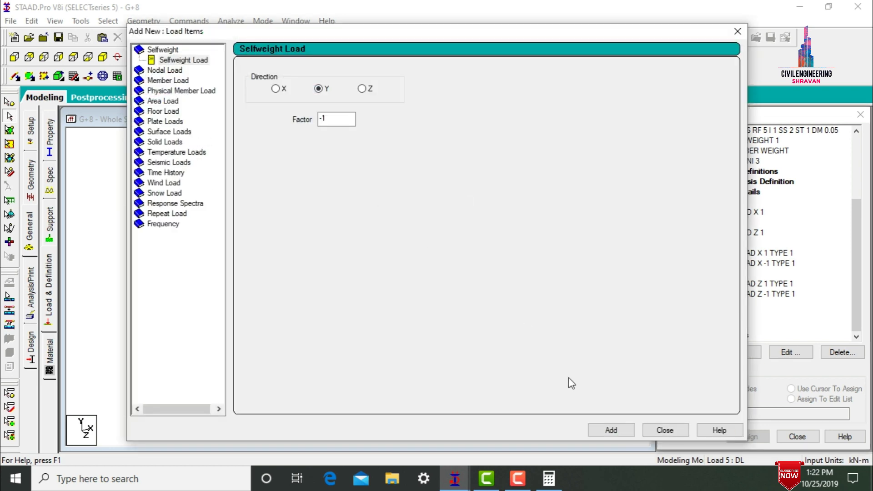
{"action": "left_click", "coordinate": [611, 430]}
{"action": "left_click", "coordinate": [655, 429]}
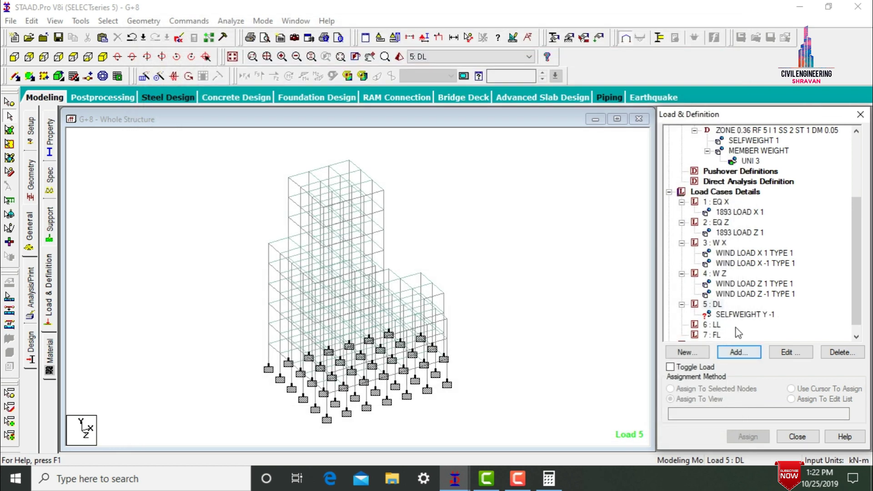
Step: Add a floor load of -3 kN/m2 in Global Y over the Y range 3 to 27 m to load case LL and display it
{"action": "left_click", "coordinate": [712, 325]}
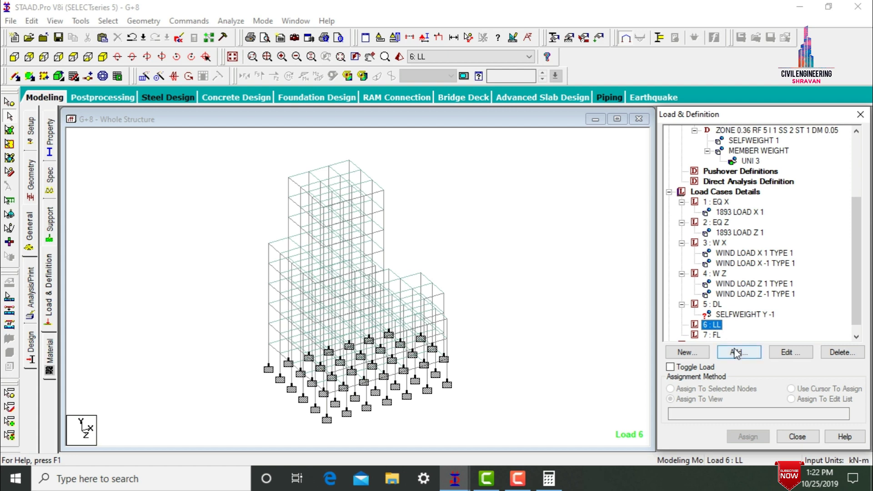
{"action": "left_click", "coordinate": [737, 352]}
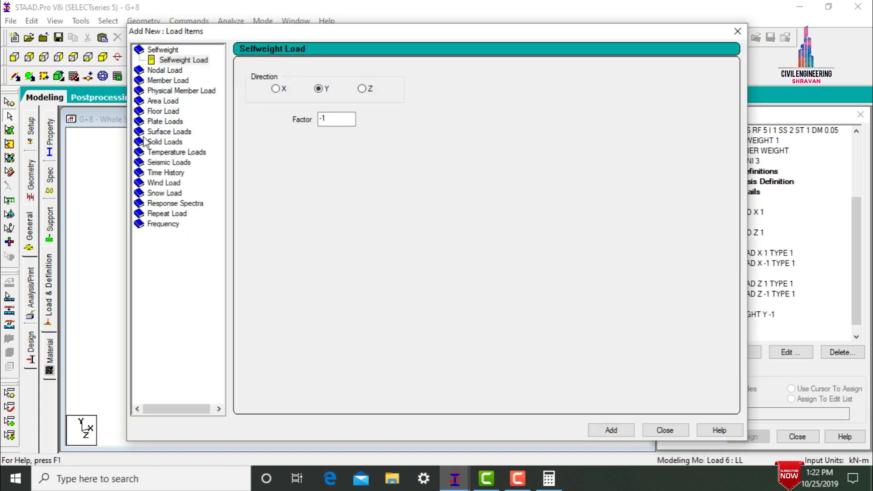
{"action": "left_click", "coordinate": [163, 110]}
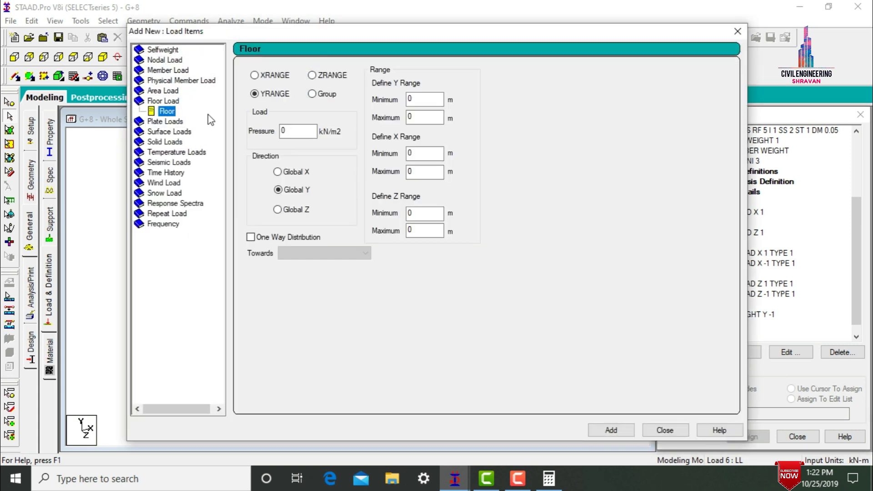
{"action": "double_click", "coordinate": [285, 132]}
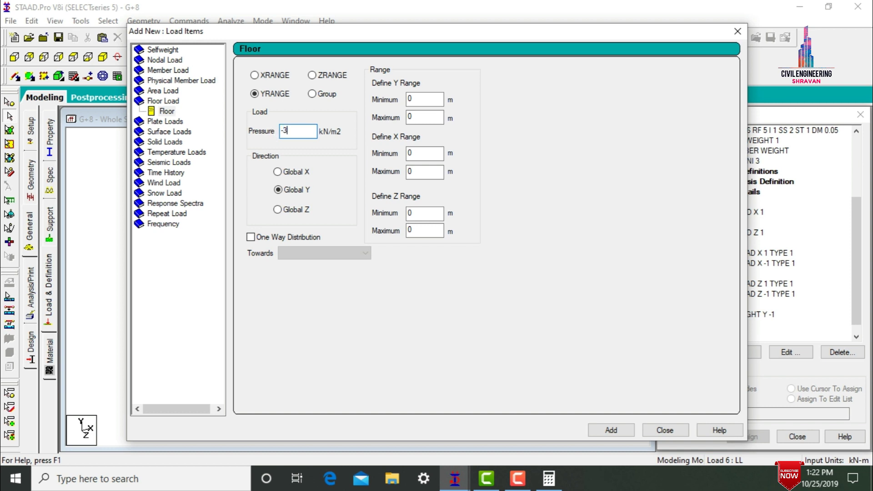
{"action": "key", "text": "Tab"}
{"action": "left_click", "coordinate": [610, 429]}
{"action": "left_click", "coordinate": [663, 430]}
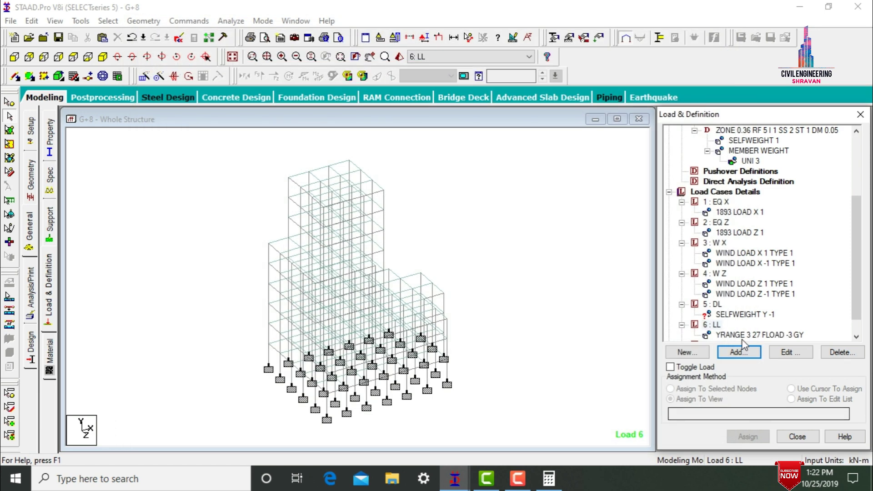
{"action": "scroll", "coordinate": [857, 310], "scroll_direction": "down", "scroll_amount": 1}
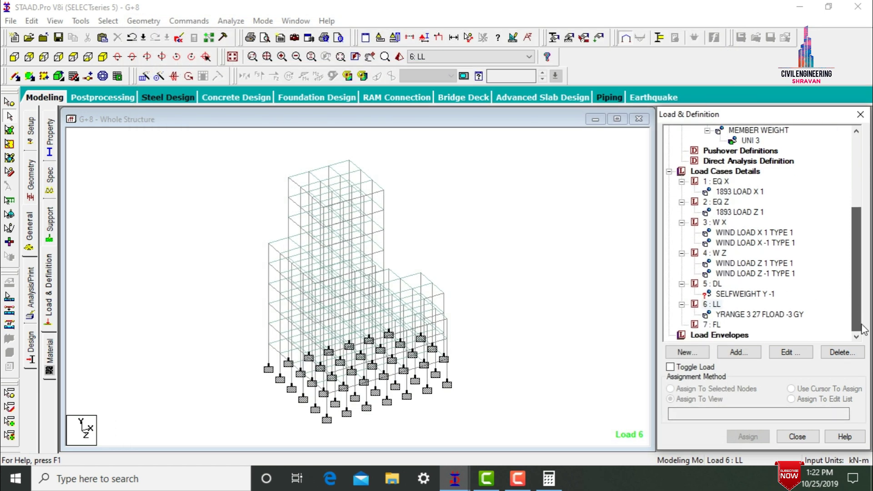
{"action": "left_click", "coordinate": [770, 316]}
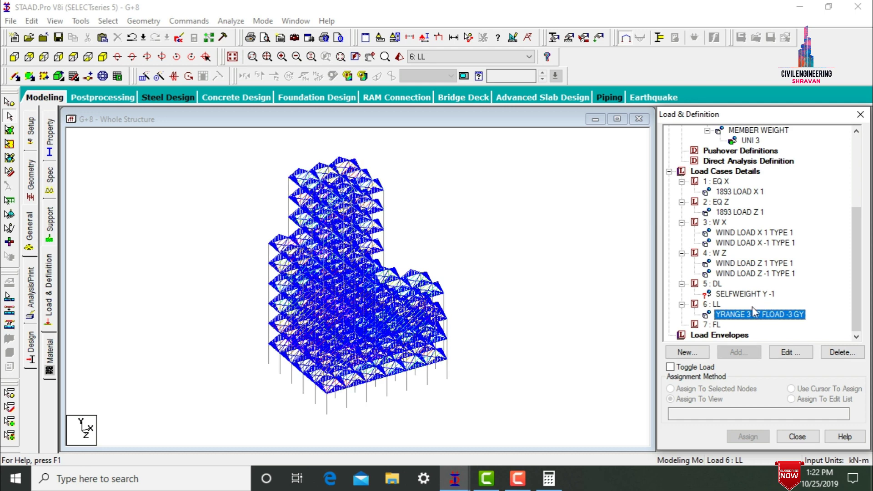
Step: Add a floor load of -1.5 kN/m2 in Global Y over the Y range 3 to 27 m to load case FL
{"action": "left_click", "coordinate": [715, 325]}
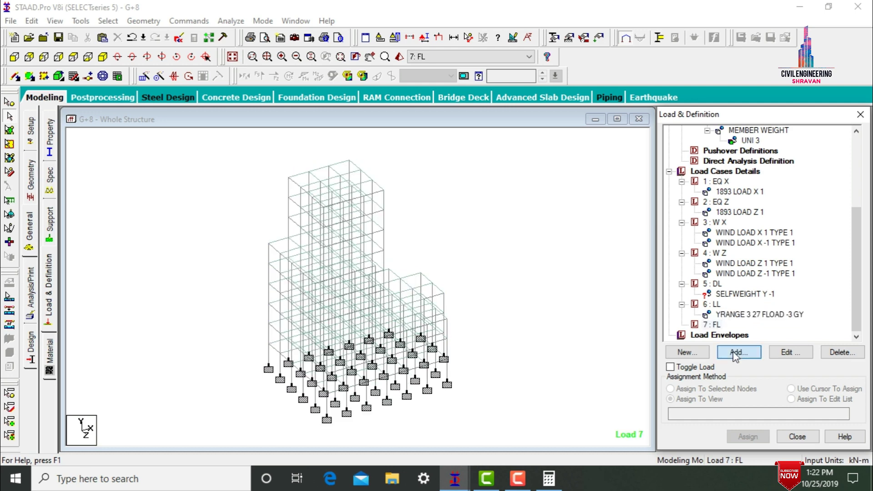
{"action": "left_click", "coordinate": [739, 352]}
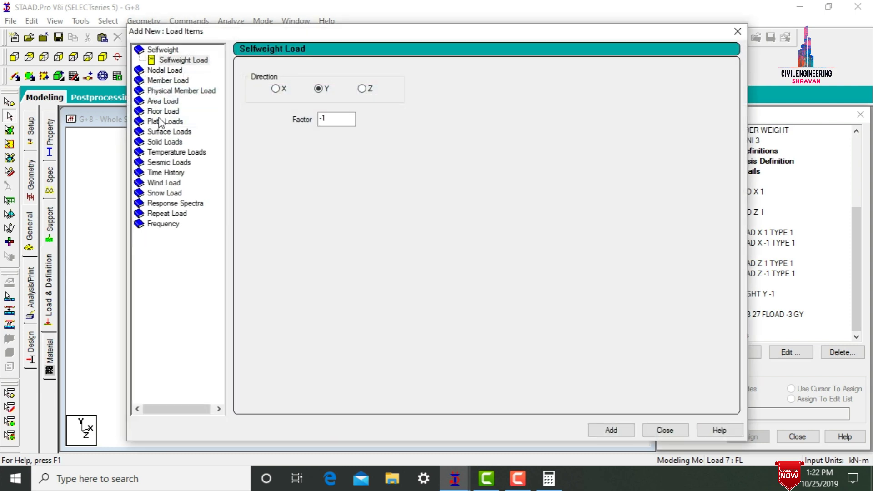
{"action": "left_click", "coordinate": [164, 113]}
{"action": "double_click", "coordinate": [290, 131]}
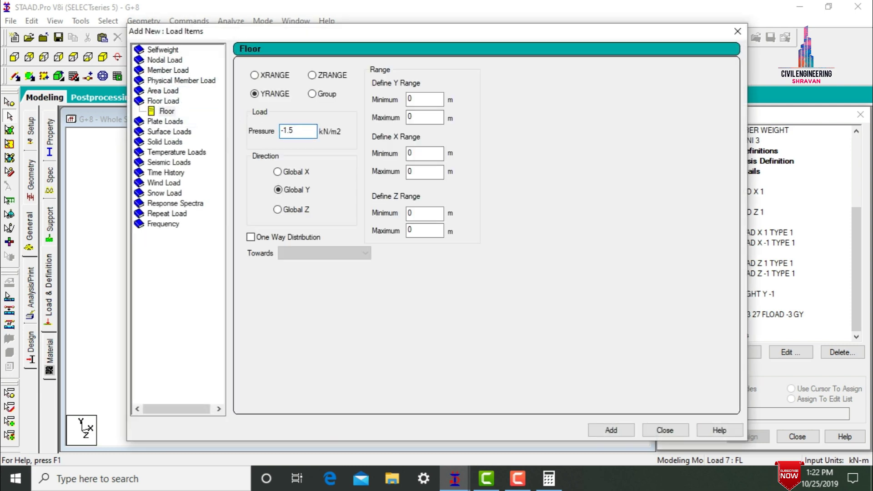
{"action": "key", "text": "Tab"}
{"action": "left_click", "coordinate": [598, 430]}
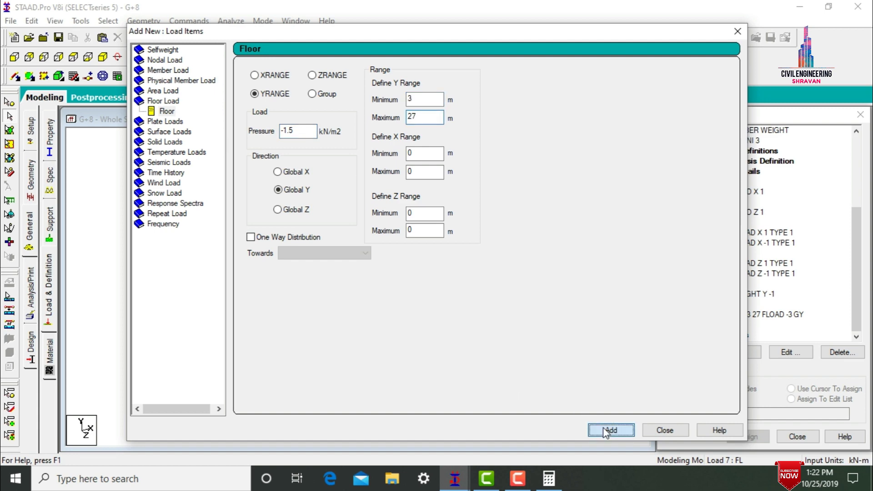
{"action": "left_click", "coordinate": [654, 430]}
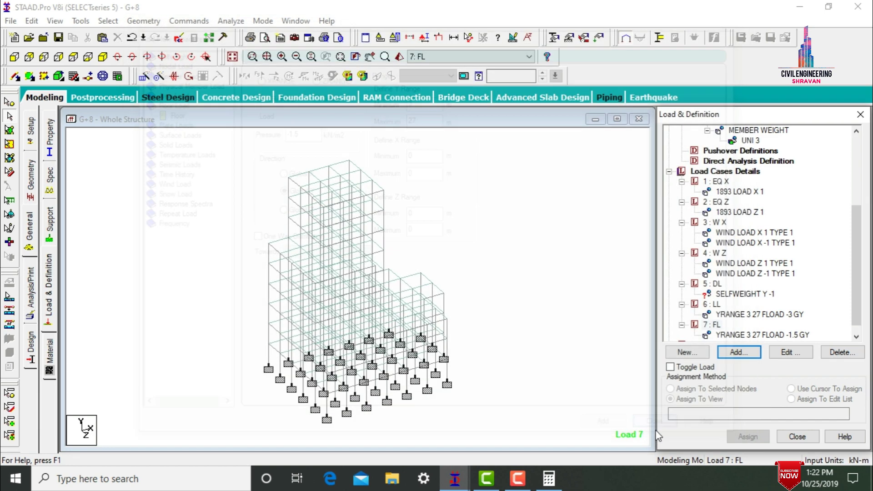
Step: Assign the selfweight load of case DL to the whole view, accepting the auto save of the file
{"action": "left_click", "coordinate": [737, 293]}
{"action": "left_click", "coordinate": [748, 436]}
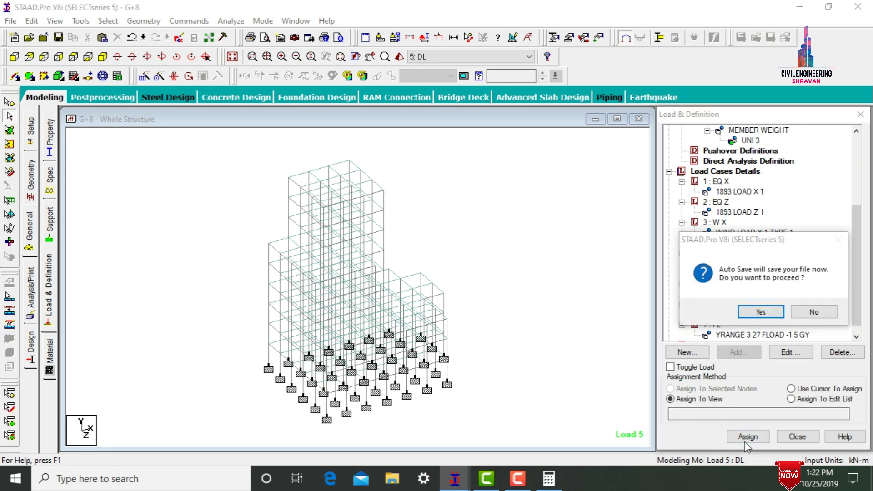
{"action": "left_click", "coordinate": [764, 311]}
{"action": "left_click", "coordinate": [359, 256]}
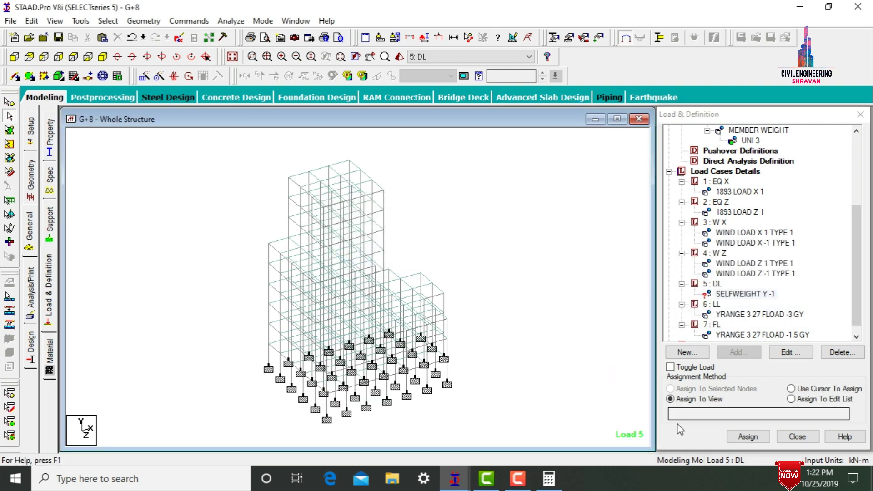
{"action": "left_click", "coordinate": [748, 437]}
{"action": "left_click", "coordinate": [785, 312]}
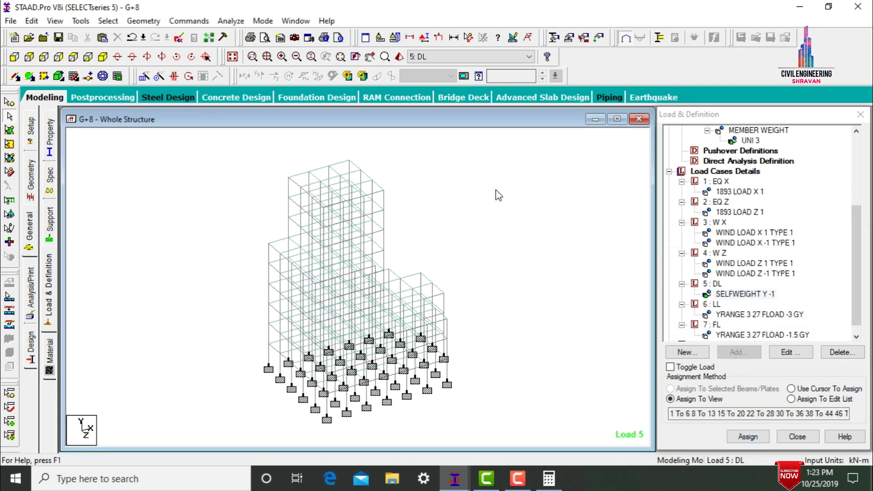
Step: Generate automatic load combinations with the Indian Code for the Genral_Structures category and add all of them to the load cases
{"action": "left_click", "coordinate": [723, 172]}
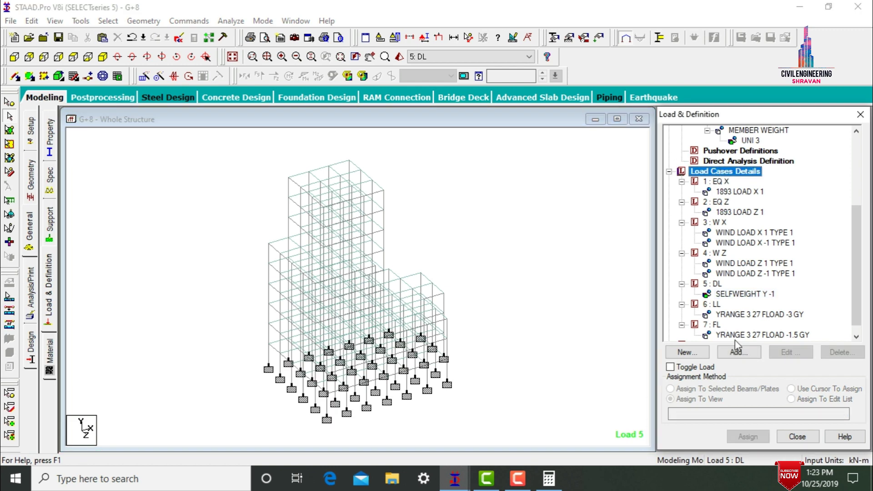
{"action": "left_click", "coordinate": [739, 352]}
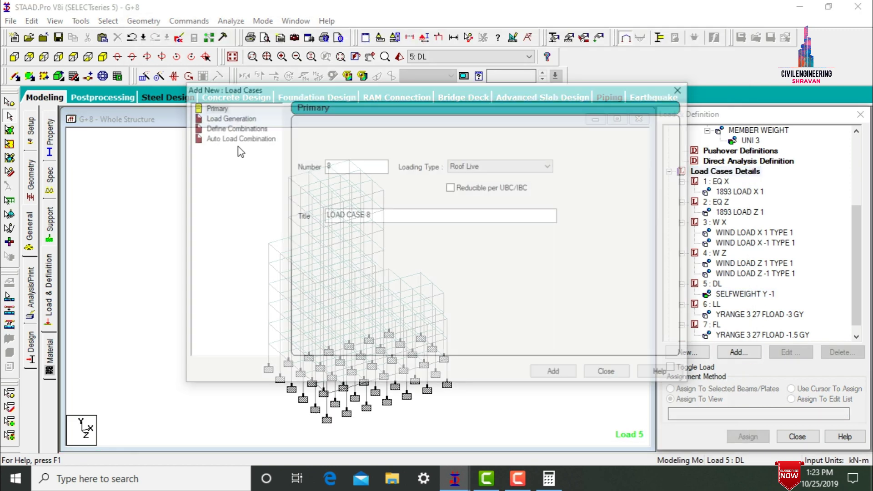
{"action": "left_click", "coordinate": [236, 138]}
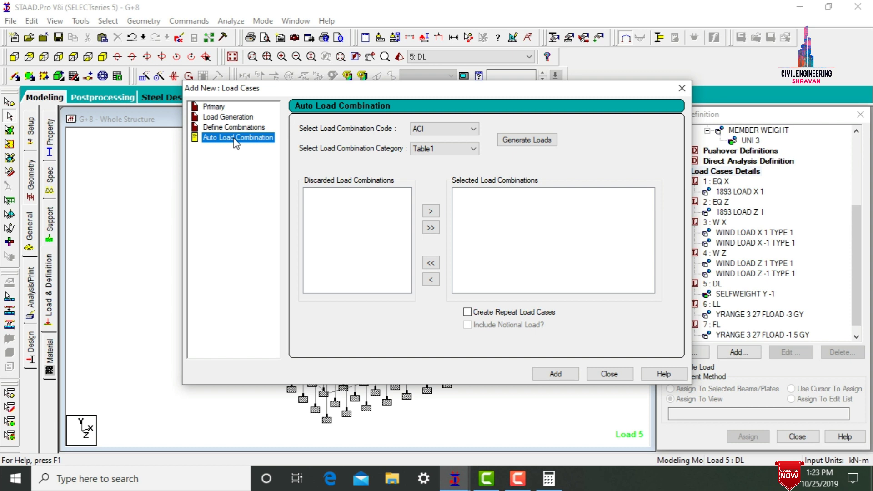
{"action": "left_click", "coordinate": [452, 128]}
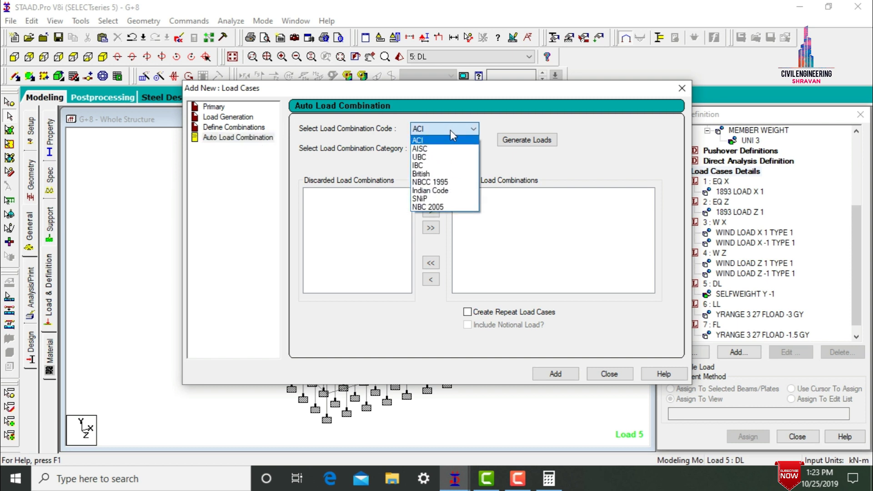
{"action": "left_click", "coordinate": [453, 190]}
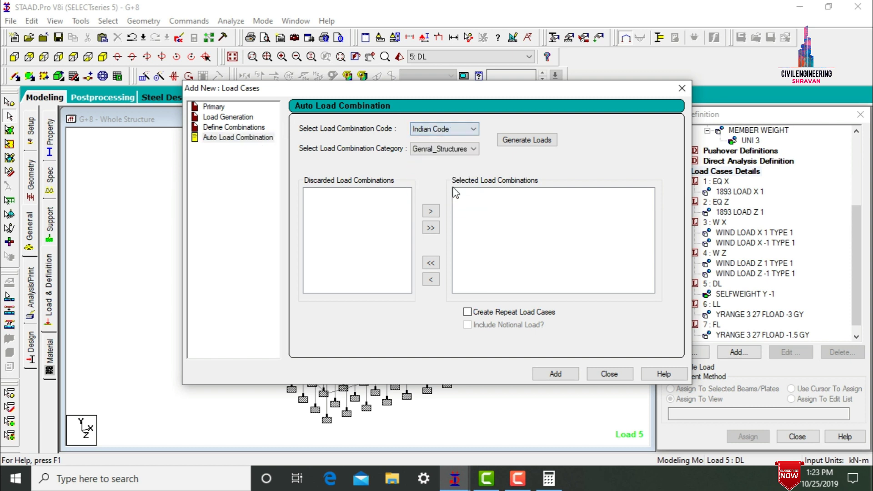
{"action": "left_click", "coordinate": [518, 139]}
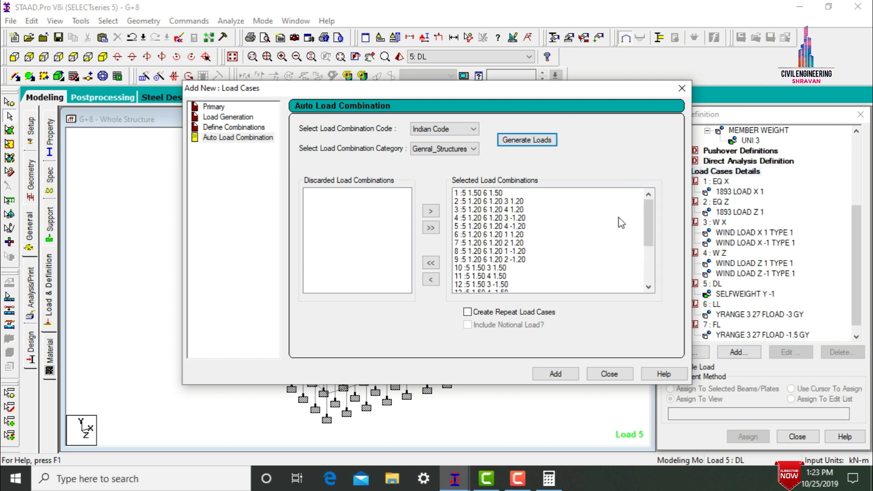
{"action": "left_click_drag", "start_coordinate": [649, 239], "coordinate": [653, 262]}
{"action": "left_click_drag", "start_coordinate": [648, 260], "coordinate": [649, 196]}
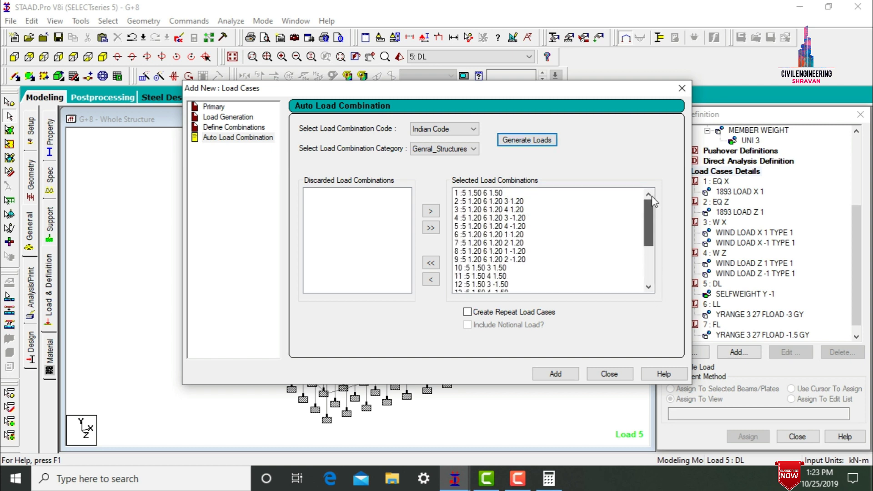
{"action": "left_click", "coordinate": [562, 376]}
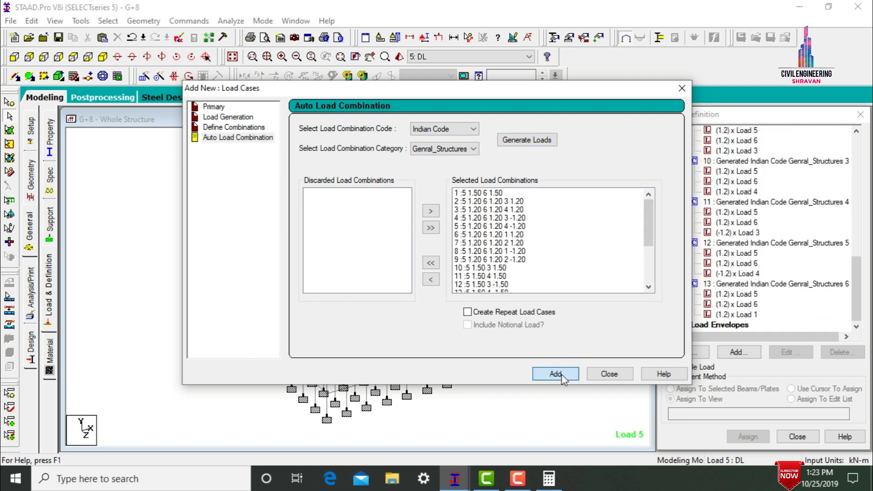
{"action": "left_click", "coordinate": [609, 374]}
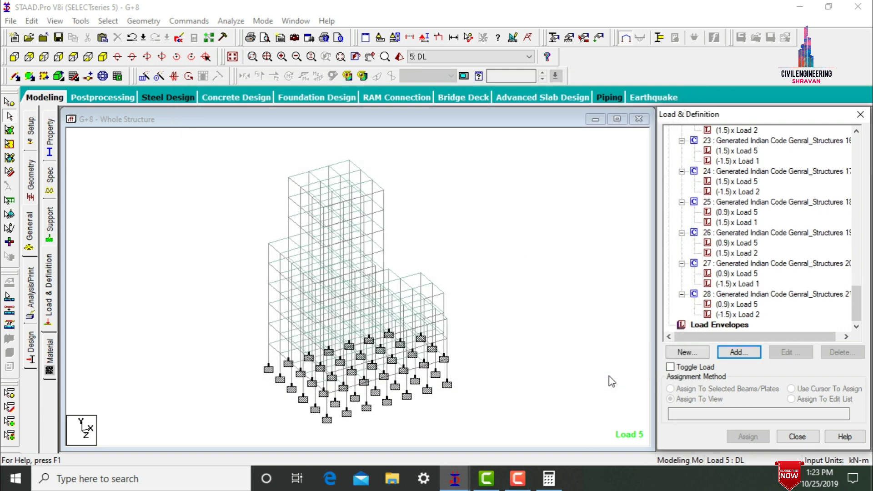
Step: Assign the CONCRETE material to the whole view and accept the assignment method
{"action": "left_click", "coordinate": [49, 357]}
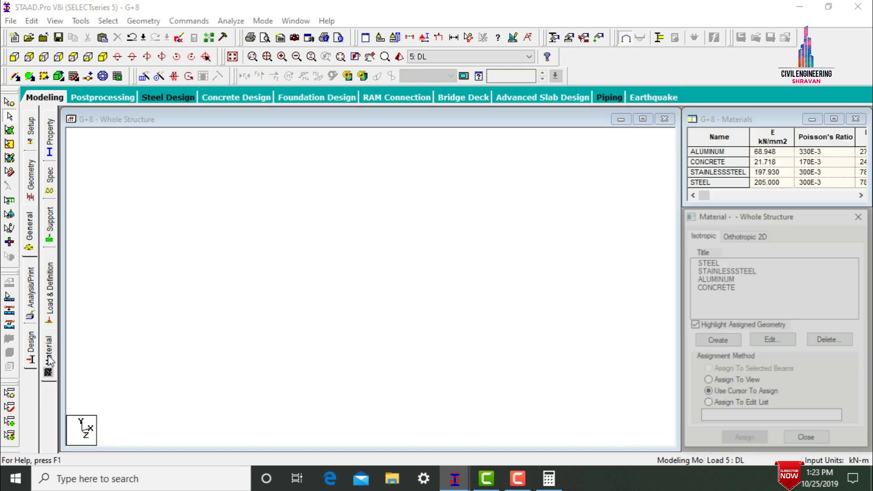
{"action": "left_click", "coordinate": [706, 286]}
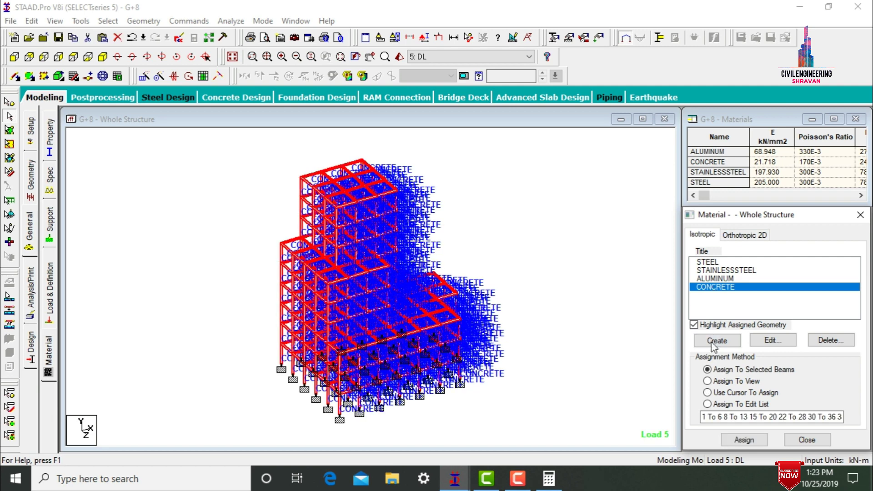
{"action": "left_click", "coordinate": [728, 381]}
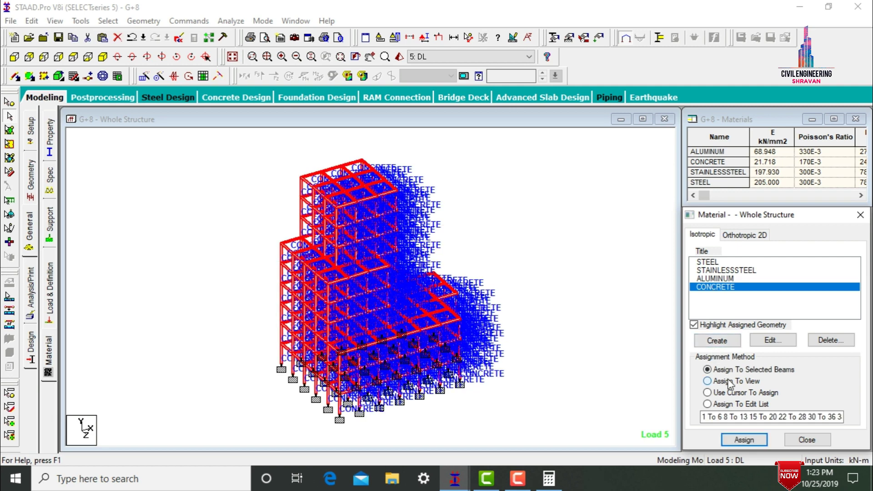
{"action": "left_click", "coordinate": [752, 440]}
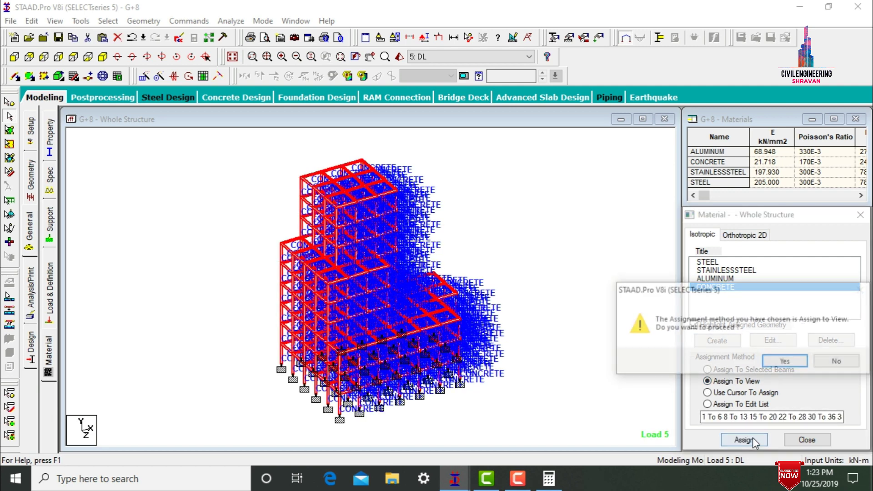
{"action": "left_click", "coordinate": [786, 364]}
Step: Add a Perform Analysis command with the No Print option to the structure
{"action": "left_click", "coordinate": [30, 291]}
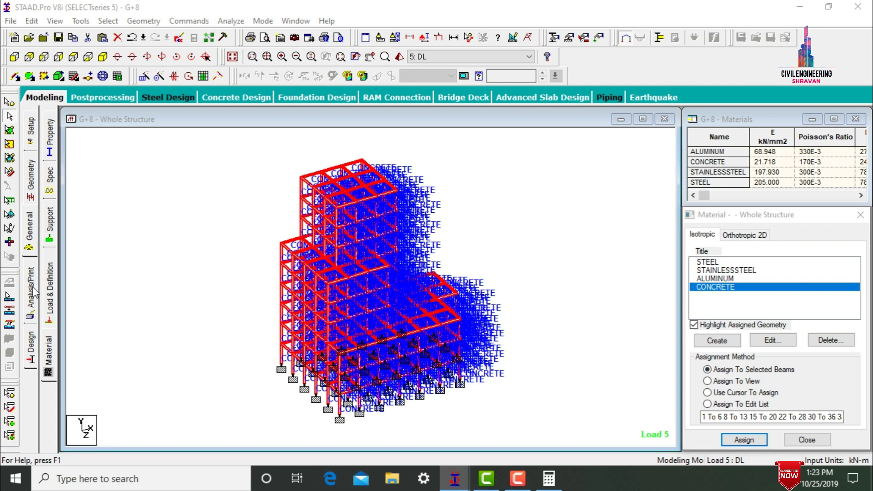
{"action": "left_click", "coordinate": [393, 376]}
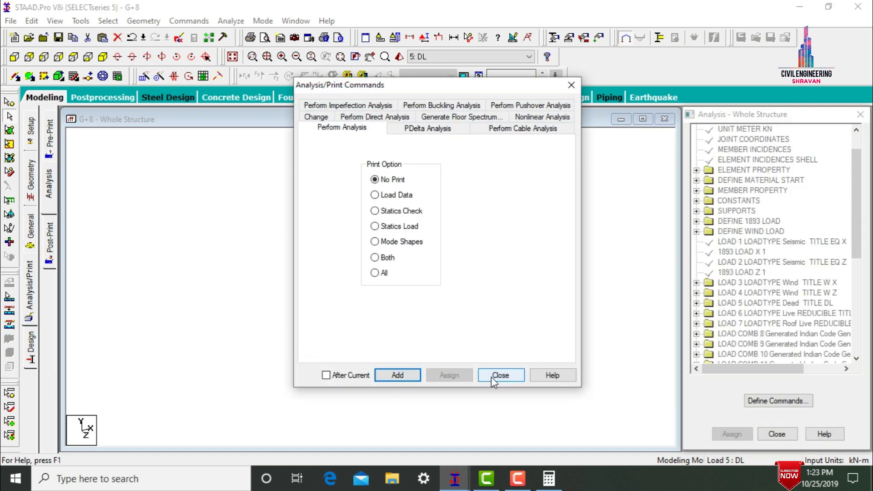
{"action": "left_click", "coordinate": [491, 377]}
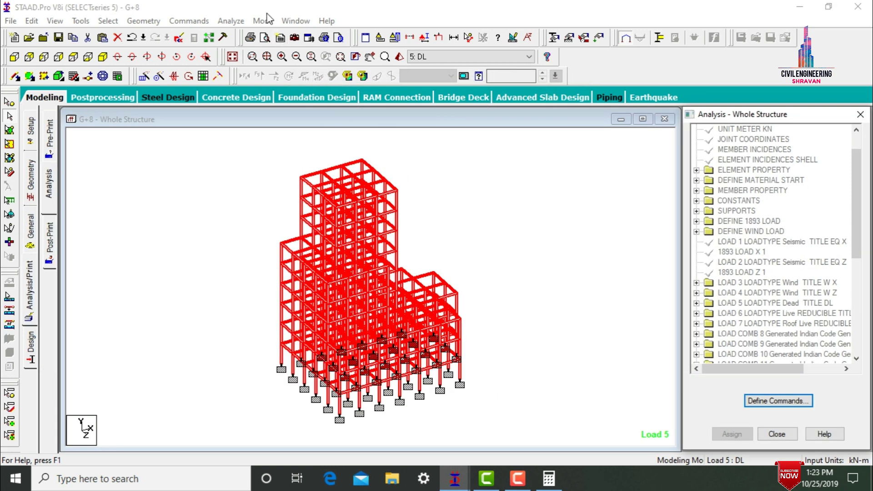
Step: Run the analysis of the G+8 structure, saving the modified model first
{"action": "left_click", "coordinate": [231, 21]}
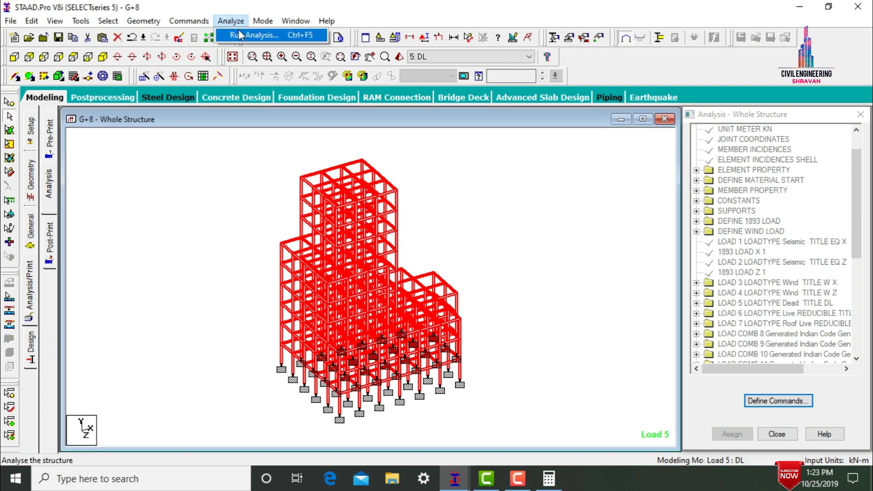
{"action": "left_click", "coordinate": [240, 35]}
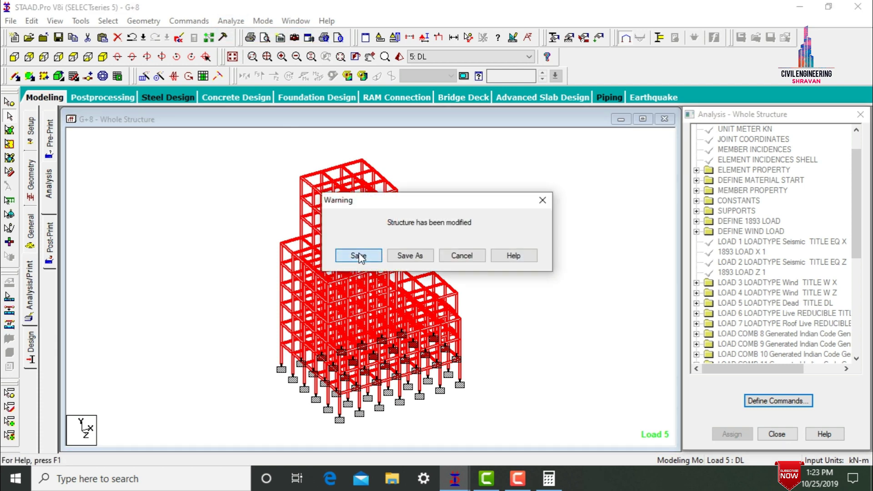
{"action": "left_click", "coordinate": [359, 256]}
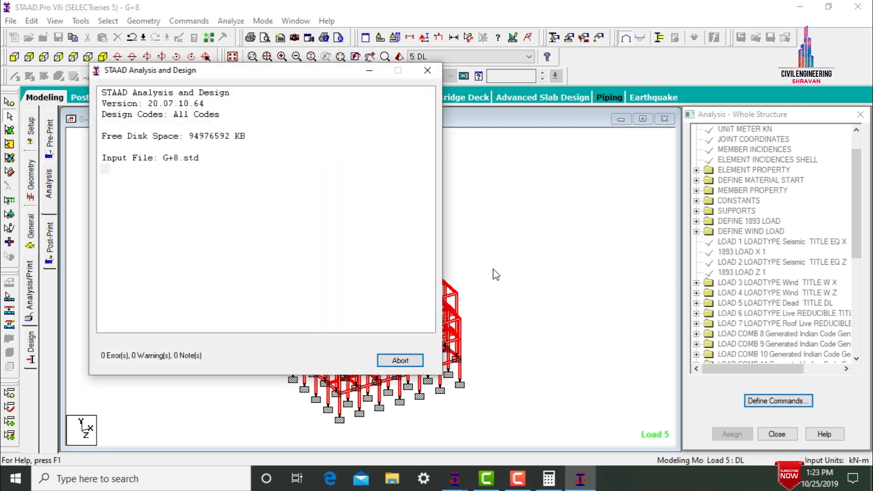
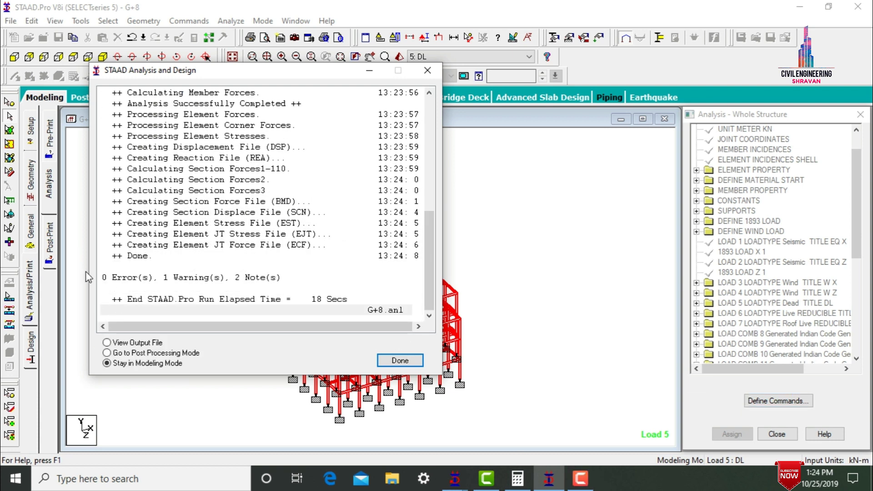
Step: Finish the analysis run by going to Post Processing Mode and apply the results setup with all load cases selected
{"action": "left_click", "coordinate": [155, 357]}
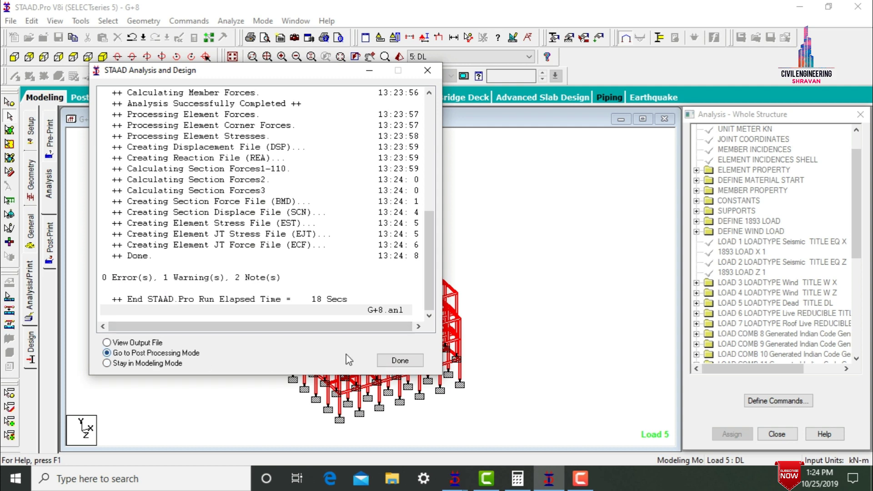
{"action": "left_click", "coordinate": [399, 360]}
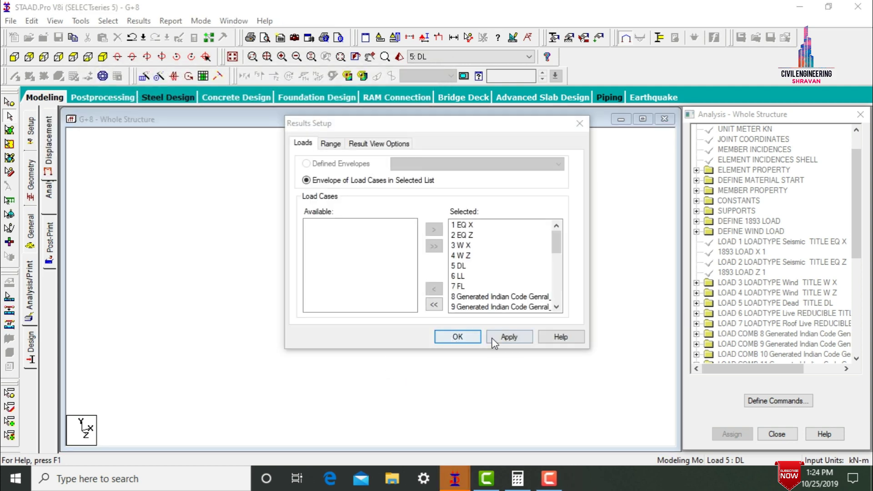
{"action": "left_click", "coordinate": [494, 338]}
{"action": "left_click", "coordinate": [475, 338]}
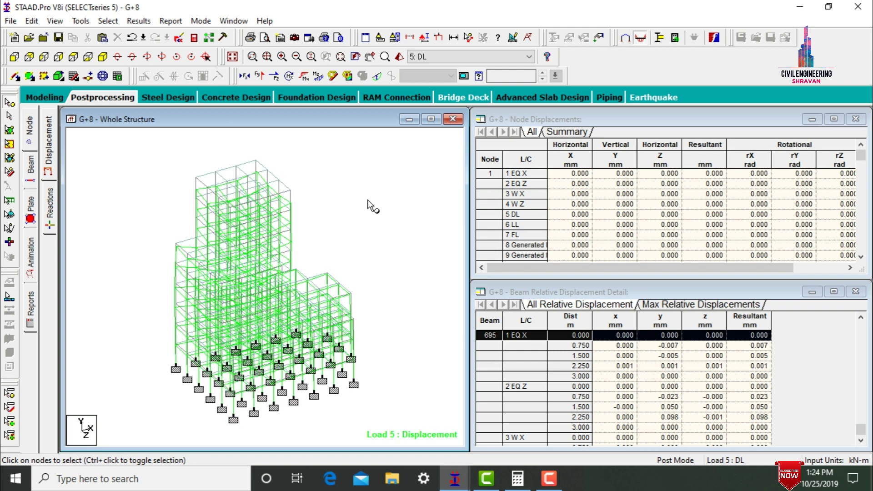
Step: Examine the displacement diagram of the whole structure for each load case from 1: EQ X through combination 17
{"action": "left_click", "coordinate": [456, 59]}
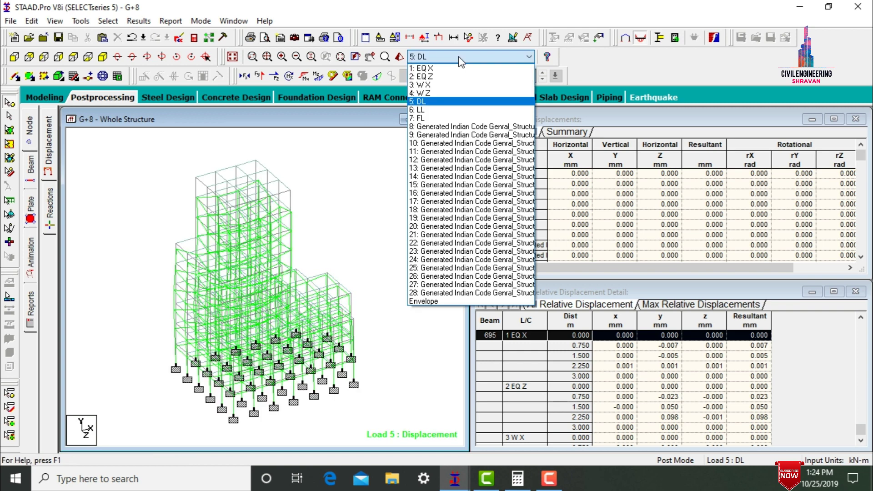
{"action": "left_click", "coordinate": [444, 67]}
{"action": "key", "text": "Down"}
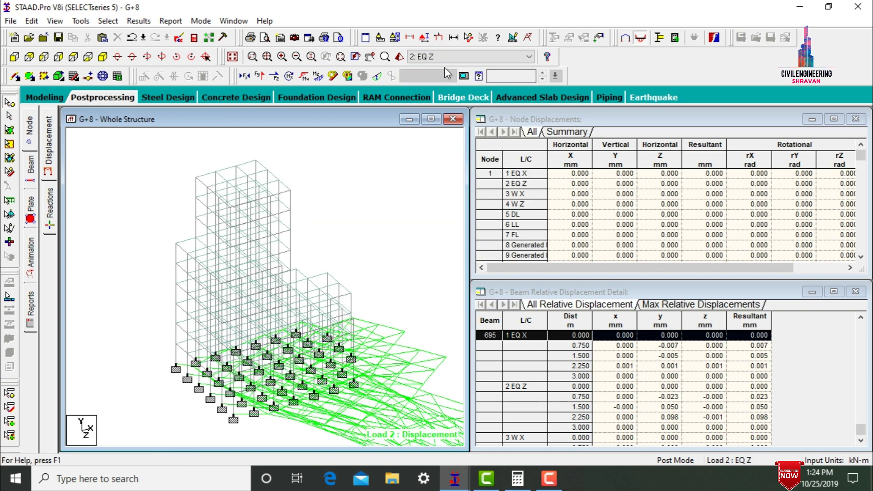
{"action": "key", "text": "Down"}
{"action": "key", "text": "Down"}
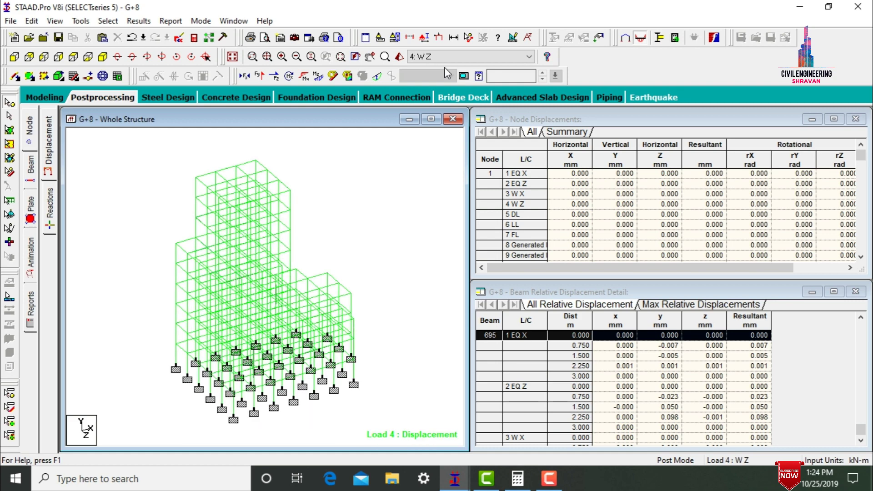
{"action": "key", "text": "Down"}
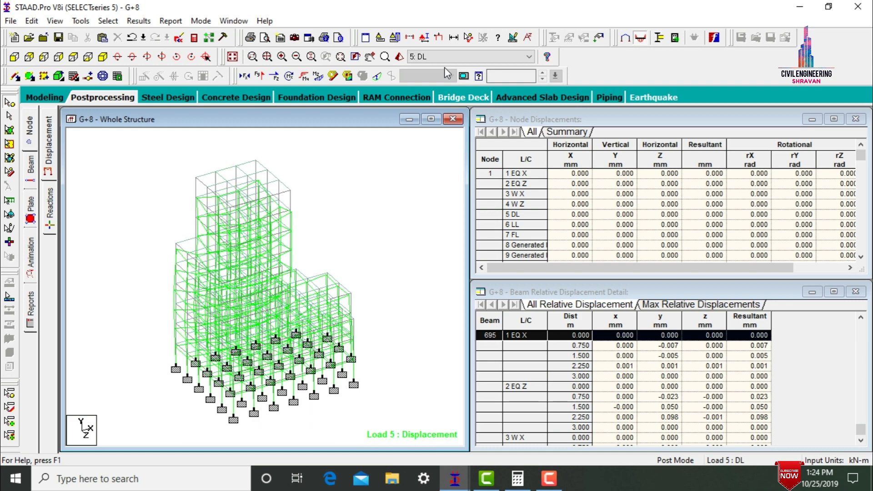
{"action": "key", "text": "Down"}
{"action": "key", "text": "Down"}
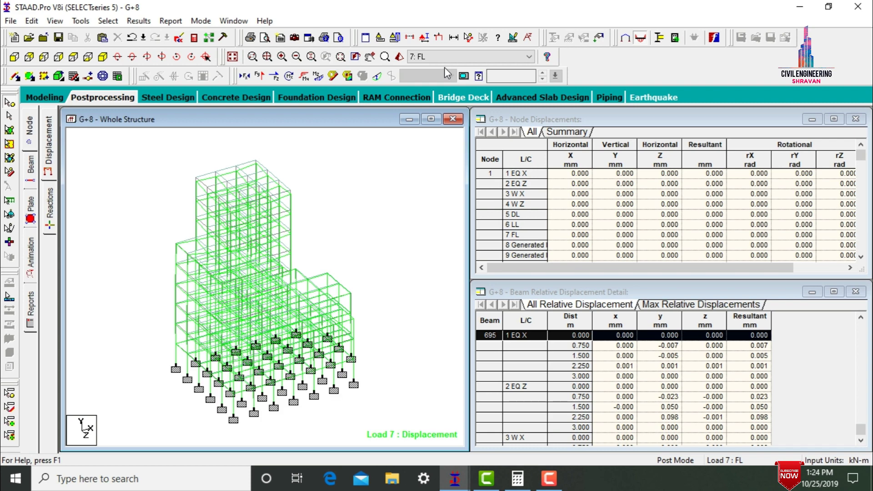
{"action": "key", "text": "Down"}
{"action": "key", "text": "Down"}
{"action": "key", "text": "Down"}
{"action": "key", "text": "Down"}
{"action": "key", "text": "Down"}
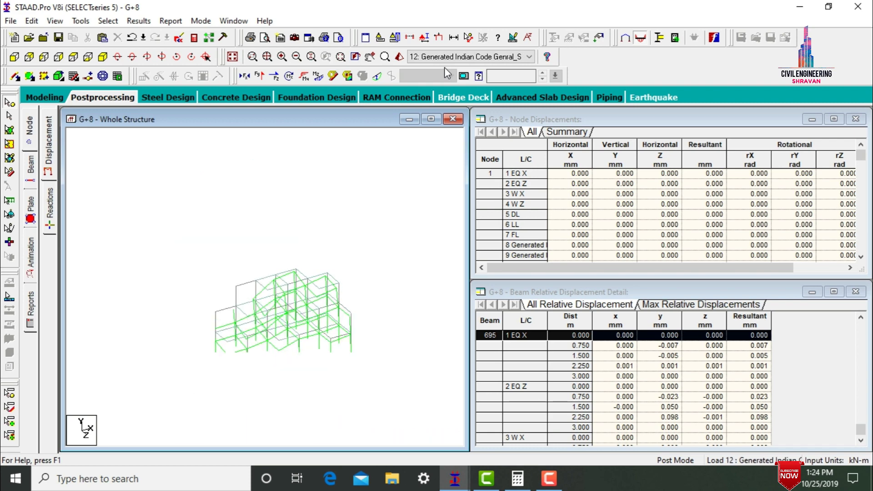
{"action": "key", "text": "Down"}
{"action": "key", "text": "Down"}
{"action": "key", "text": "Down"}
{"action": "key", "text": "Down"}
{"action": "key", "text": "Down"}
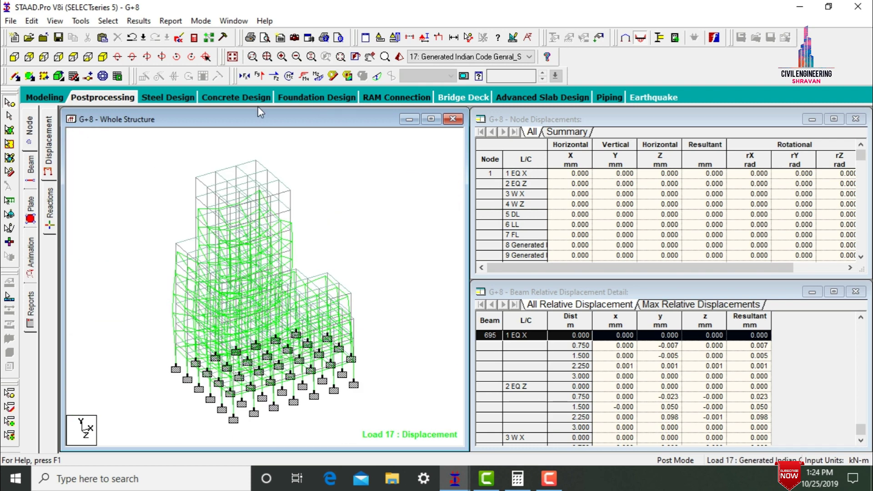
Step: Show only the Shear Y beam force diagram and examine it from load case 1: EQ X through combination 8
{"action": "left_click", "coordinate": [31, 166]}
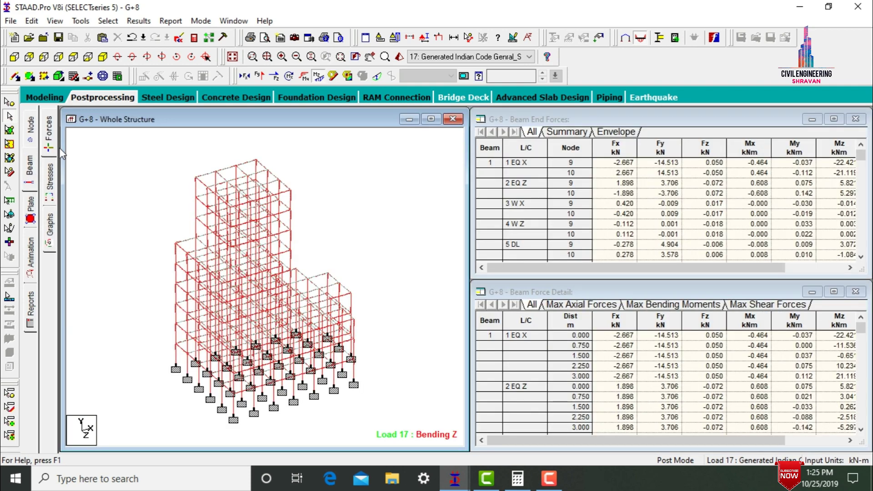
{"action": "left_click", "coordinate": [260, 76]}
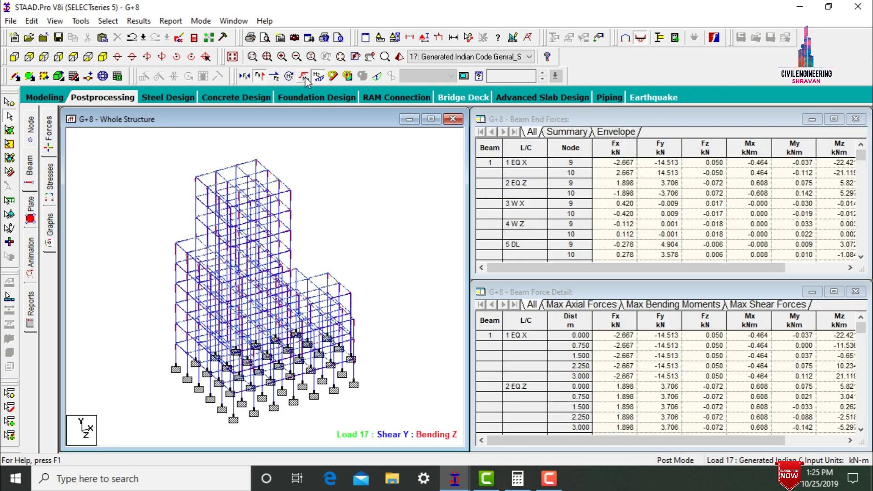
{"action": "left_click", "coordinate": [318, 77]}
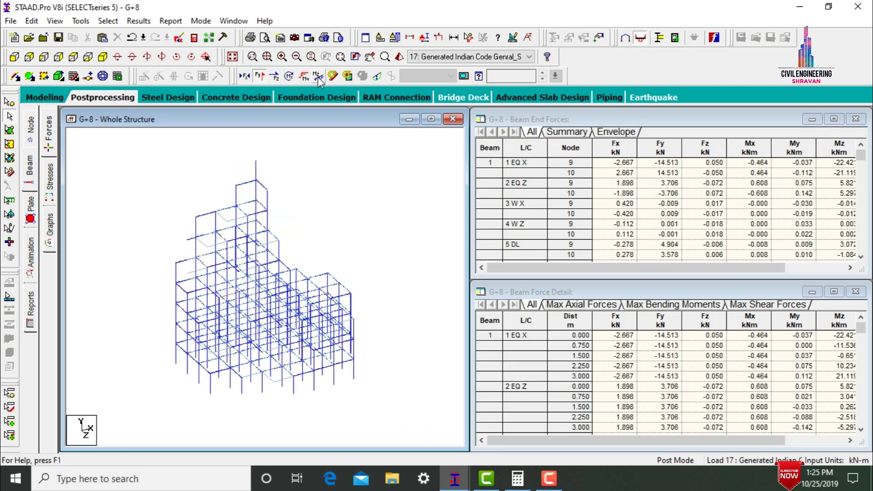
{"action": "left_click", "coordinate": [496, 57]}
{"action": "left_click", "coordinate": [460, 72]}
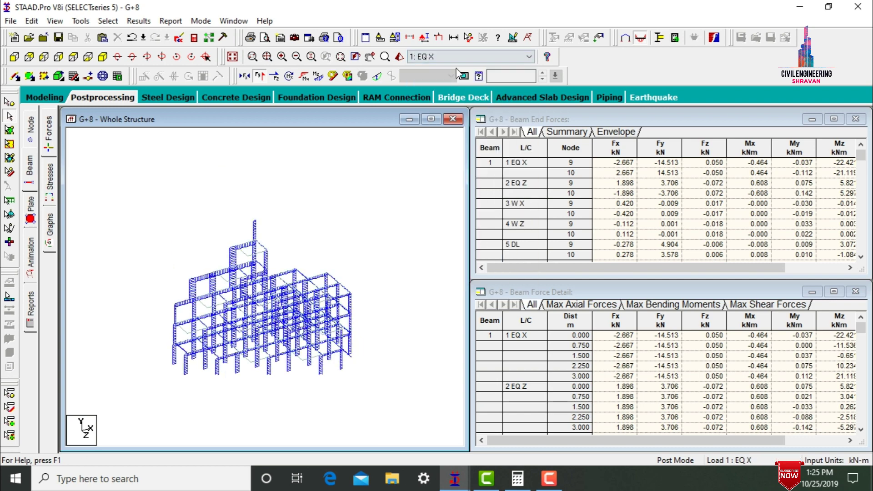
{"action": "key", "text": "Down"}
{"action": "key", "text": "Down"}
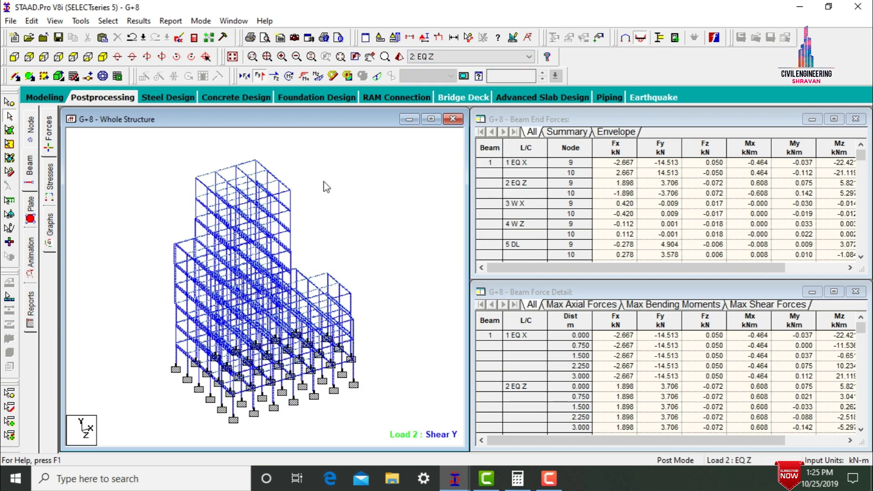
{"action": "key", "text": "Down"}
{"action": "key", "text": "Down"}
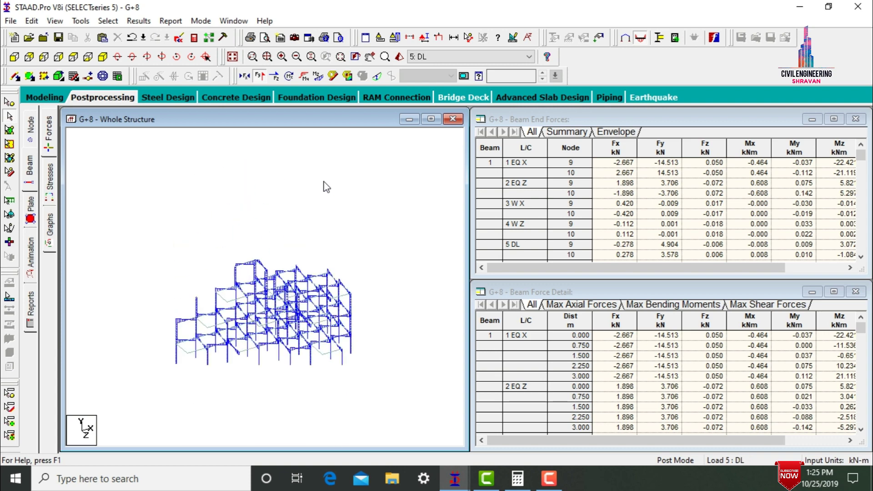
{"action": "key", "text": "Down"}
{"action": "key", "text": "Down"}
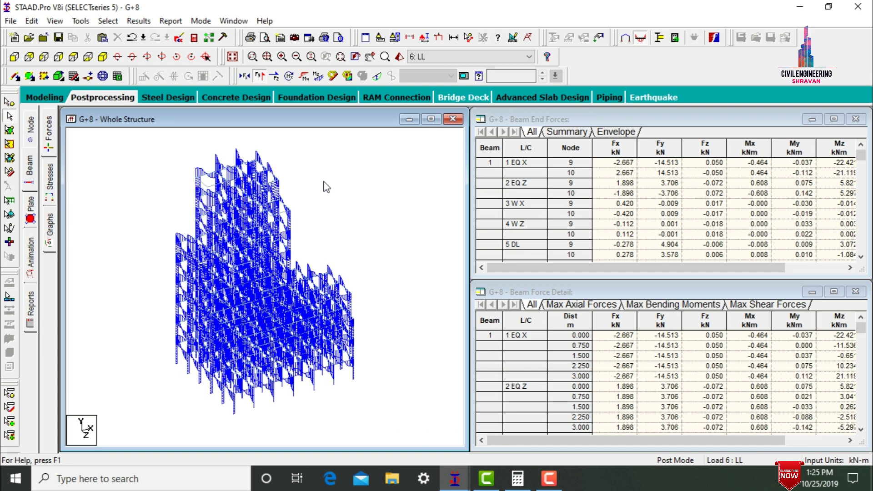
{"action": "key", "text": "Down"}
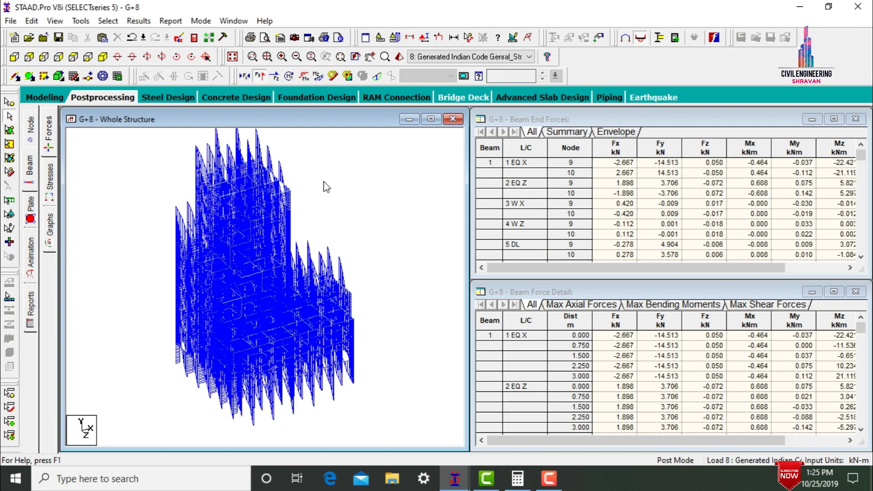
Step: Replace the shear diagram with Bending Z and examine it from load case 1: EQ X through combination 8
{"action": "left_click", "coordinate": [314, 77]}
{"action": "left_click", "coordinate": [261, 77]}
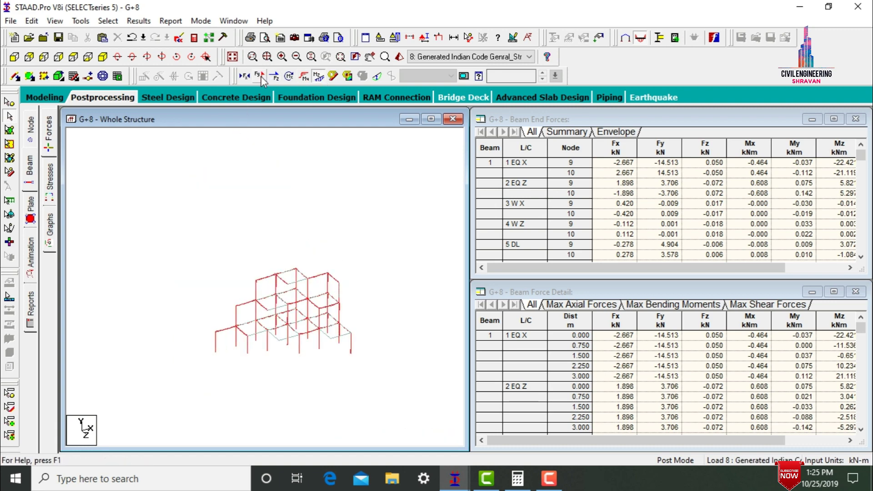
{"action": "left_click", "coordinate": [448, 58]}
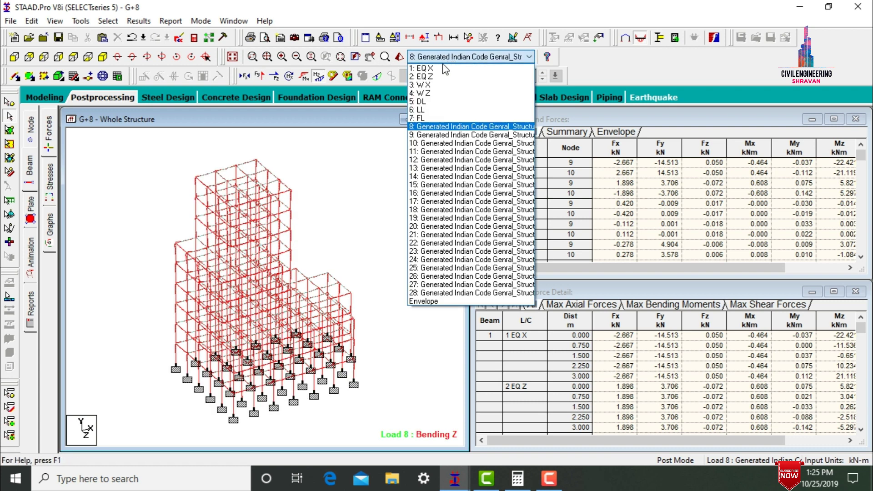
{"action": "left_click", "coordinate": [444, 69]}
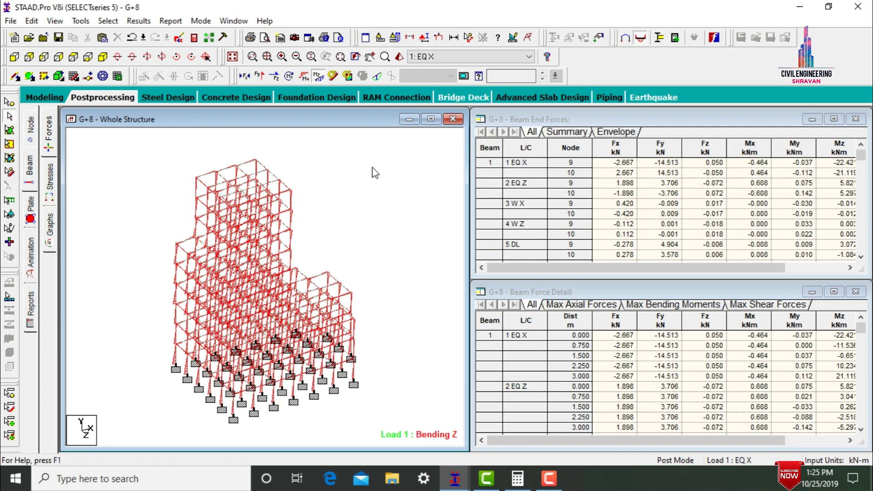
{"action": "key", "text": "Down"}
{"action": "key", "text": "Down"}
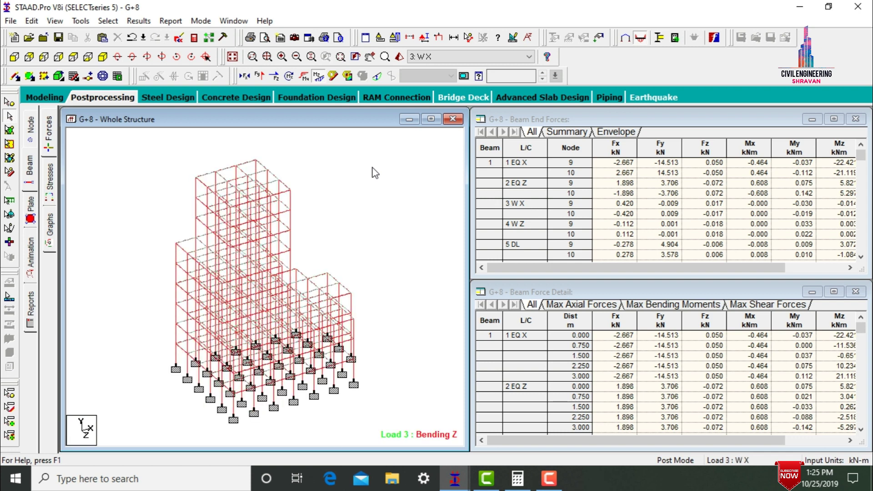
{"action": "key", "text": "Down"}
{"action": "key", "text": "Down"}
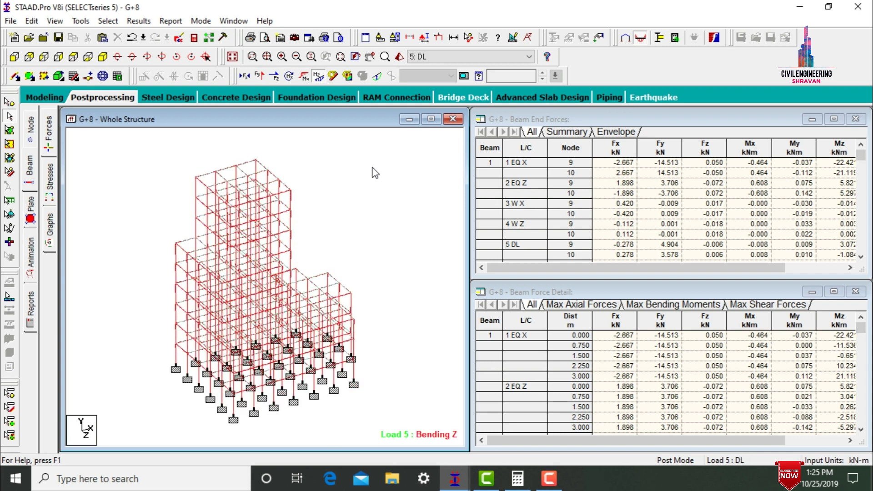
{"action": "key", "text": "Down"}
{"action": "key", "text": "Down"}
{"action": "key", "text": "Down"}
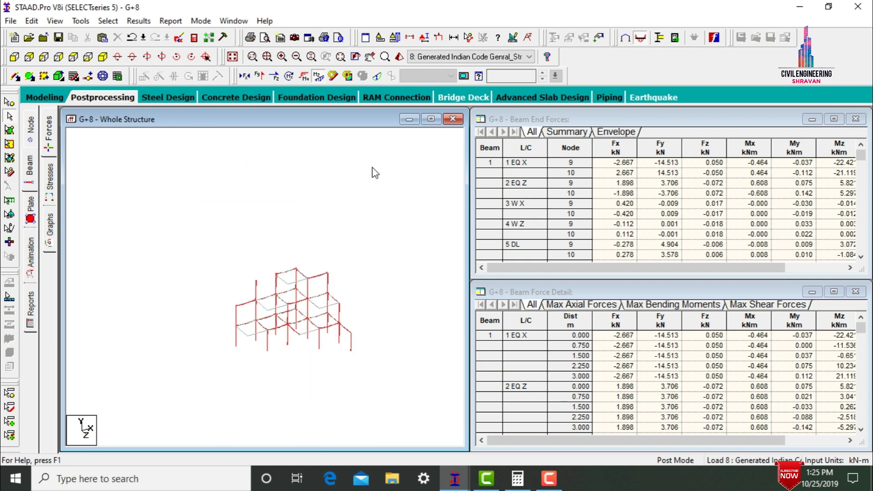
Step: Examine the Bending Z diagram of the whole structure for load combinations 9 through 14
{"action": "key", "text": "Down"}
{"action": "key", "text": "Down"}
{"action": "key", "text": "Down"}
{"action": "key", "text": "Down"}
{"action": "key", "text": "Down"}
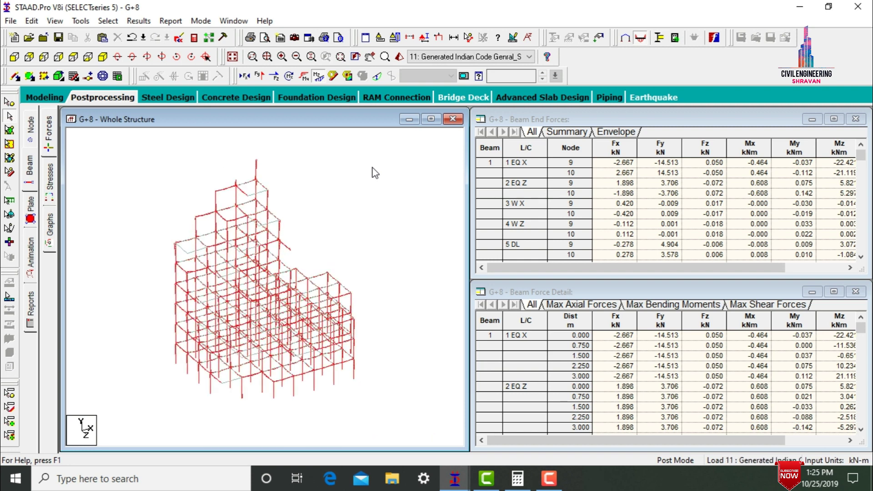
{"action": "key", "text": "Down"}
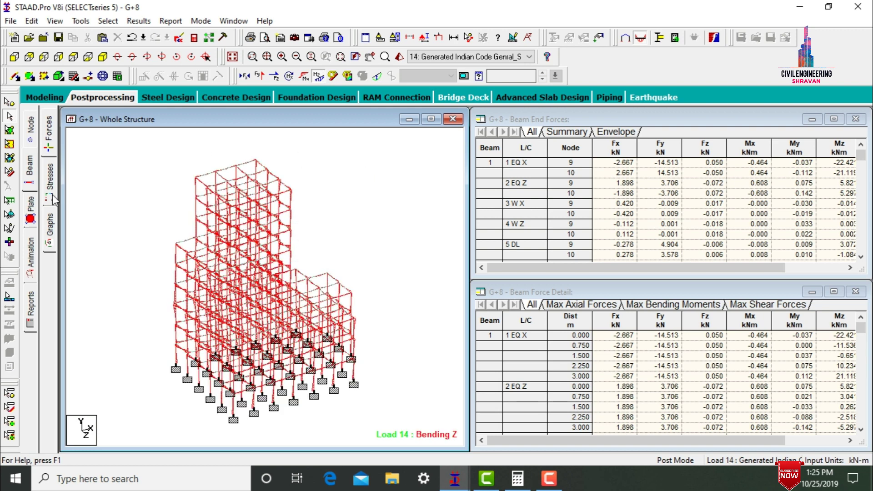
Step: Display the plate stress contour with stress type Max Absolute for load combination 14
{"action": "left_click", "coordinate": [35, 207]}
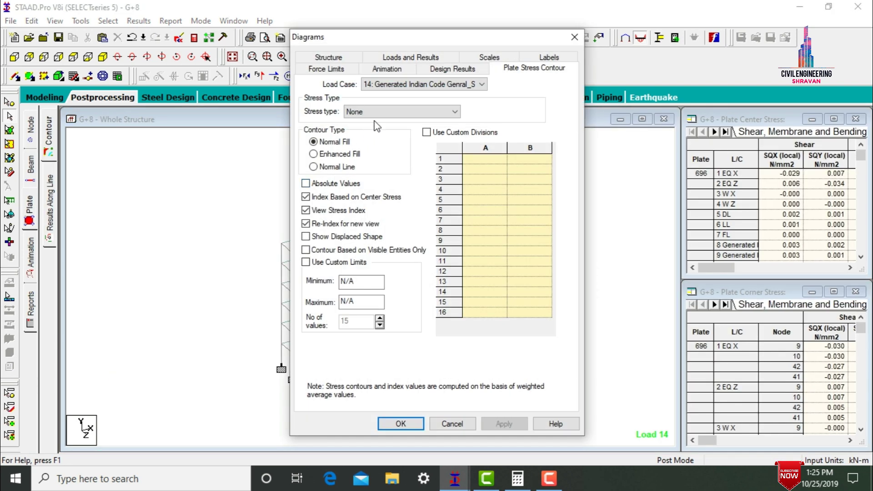
{"action": "left_click", "coordinate": [378, 114]}
{"action": "left_click", "coordinate": [381, 128]}
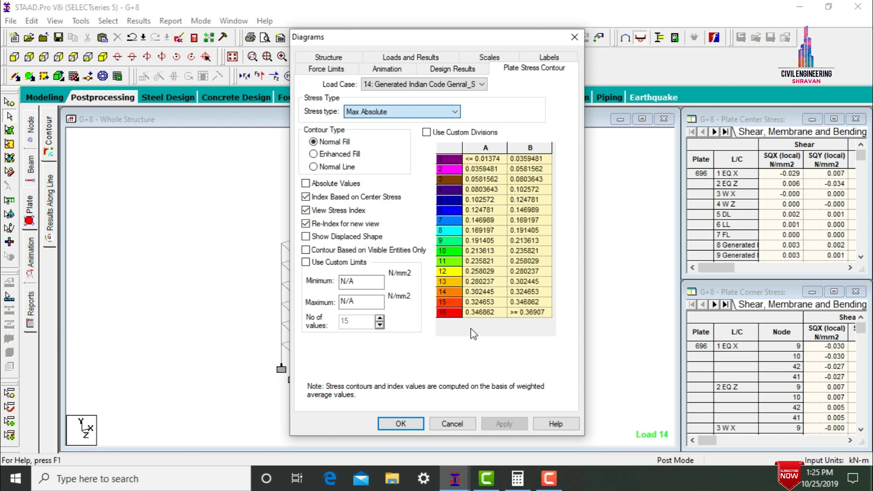
{"action": "left_click", "coordinate": [503, 423]}
{"action": "left_click", "coordinate": [401, 423]}
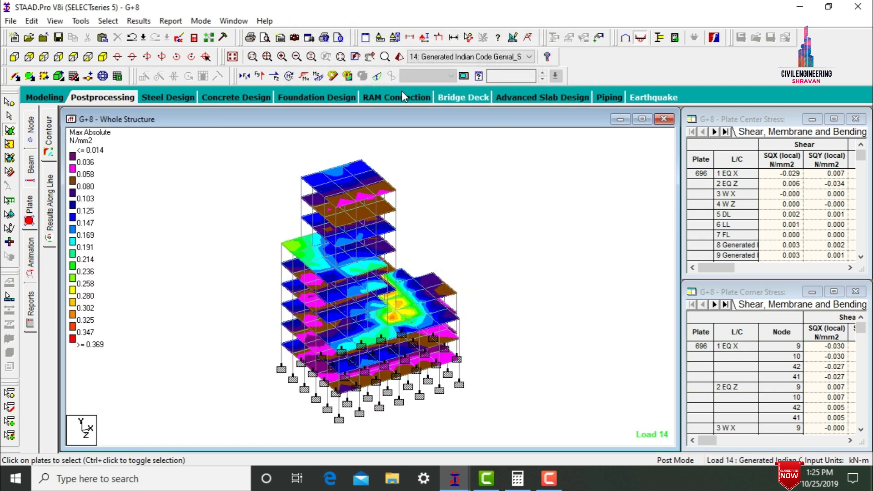
Step: Examine the Max Absolute plate stress contour for each load case from 1: EQ X through 7: FL
{"action": "left_click", "coordinate": [429, 58]}
{"action": "left_click", "coordinate": [425, 69]}
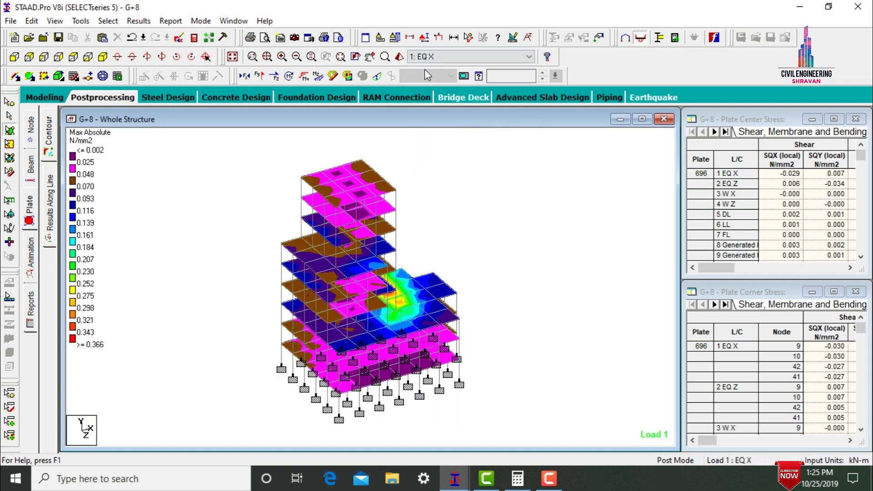
{"action": "key", "text": "Down"}
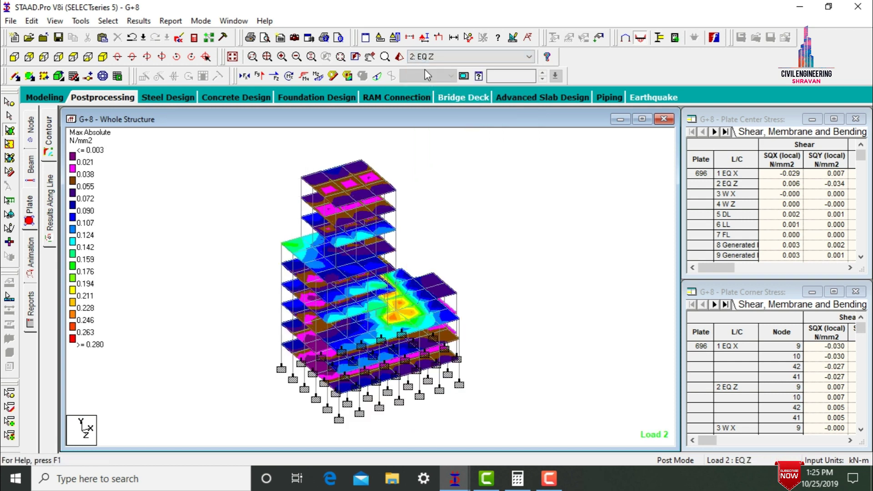
{"action": "key", "text": "Down"}
{"action": "key", "text": "Down"}
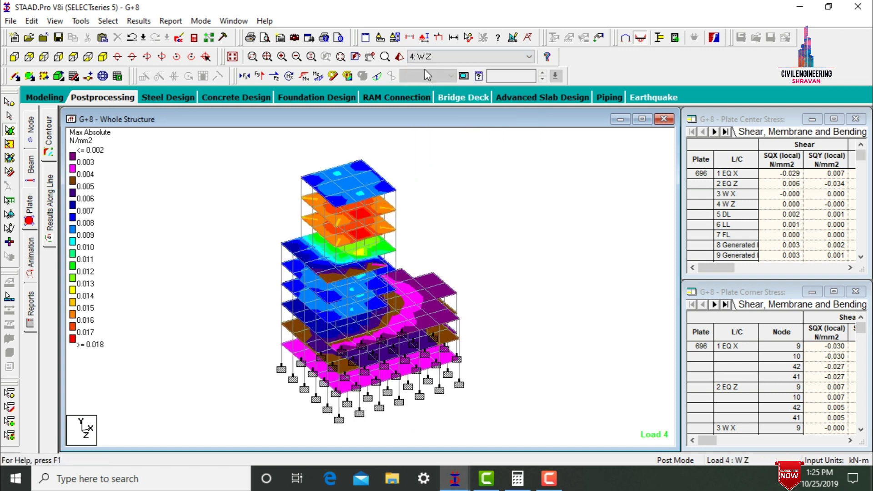
{"action": "key", "text": "Down"}
{"action": "key", "text": "Down"}
{"action": "key", "text": "Down"}
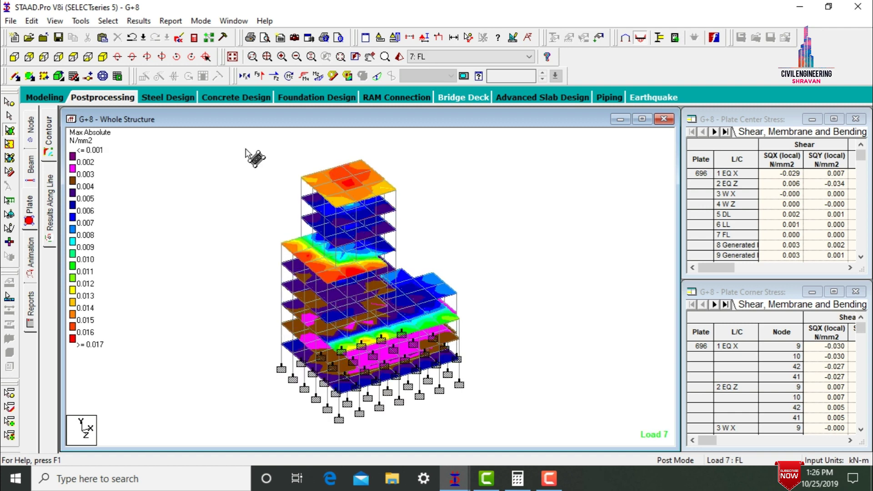
Step: Start a Deflection animation of the whole structure for load case 7: FL
{"action": "left_click", "coordinate": [32, 253]}
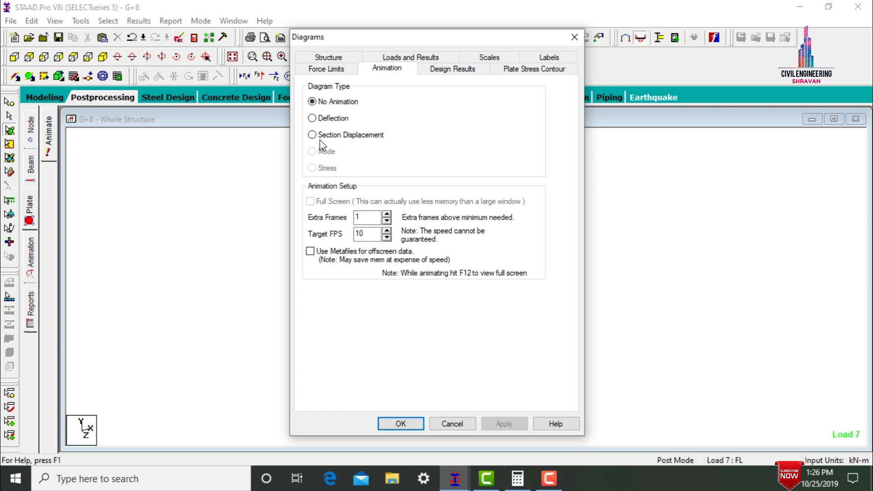
{"action": "left_click", "coordinate": [312, 118]}
{"action": "left_click", "coordinate": [501, 424]}
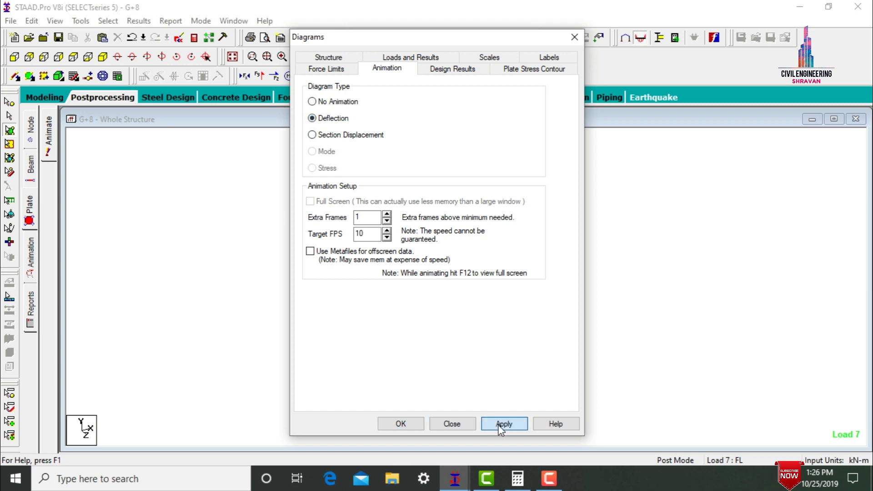
{"action": "left_click", "coordinate": [408, 419]}
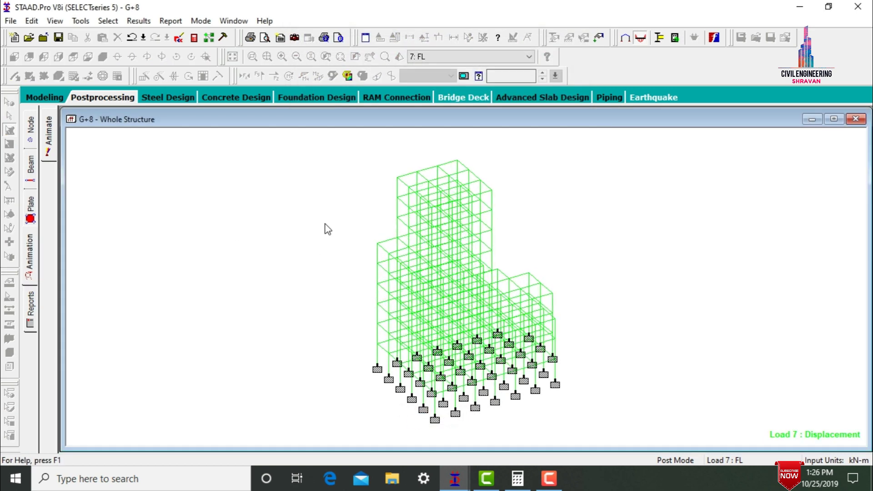
Step: Watch the deflection animation for each load case from 1: EQ X through 7: FL
{"action": "left_click", "coordinate": [455, 57]}
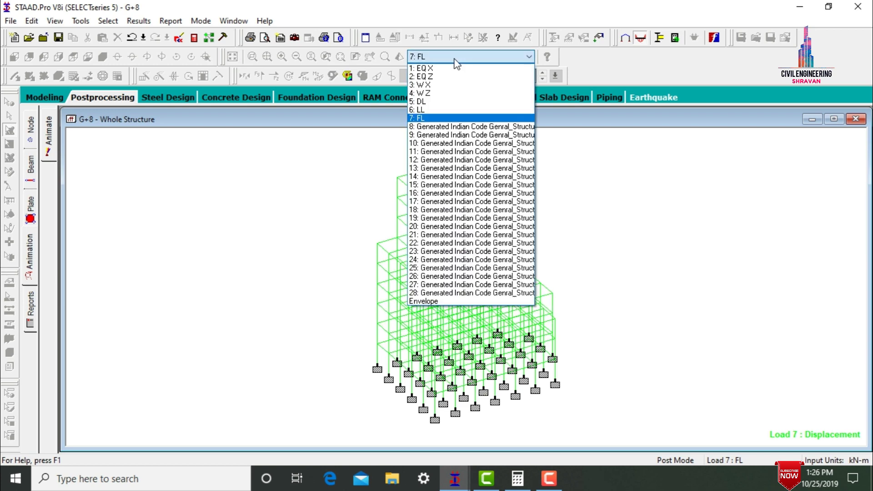
{"action": "left_click", "coordinate": [433, 67]}
{"action": "key", "text": "Down"}
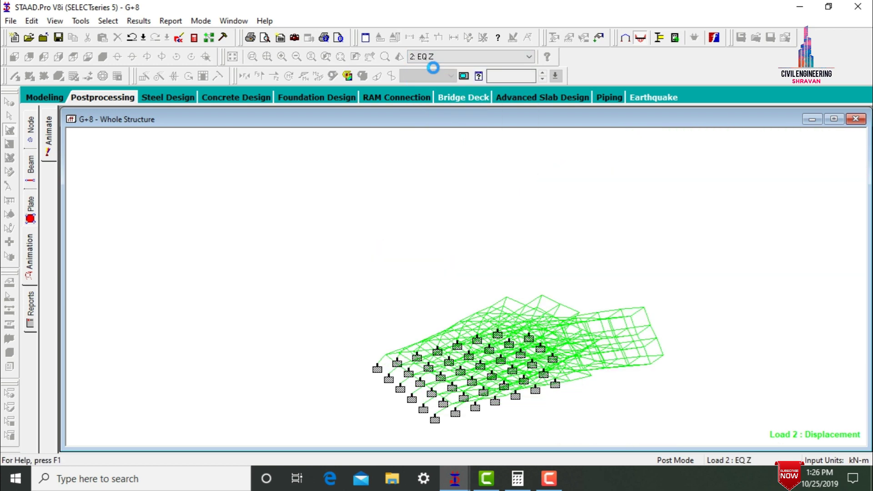
{"action": "key", "text": "Down"}
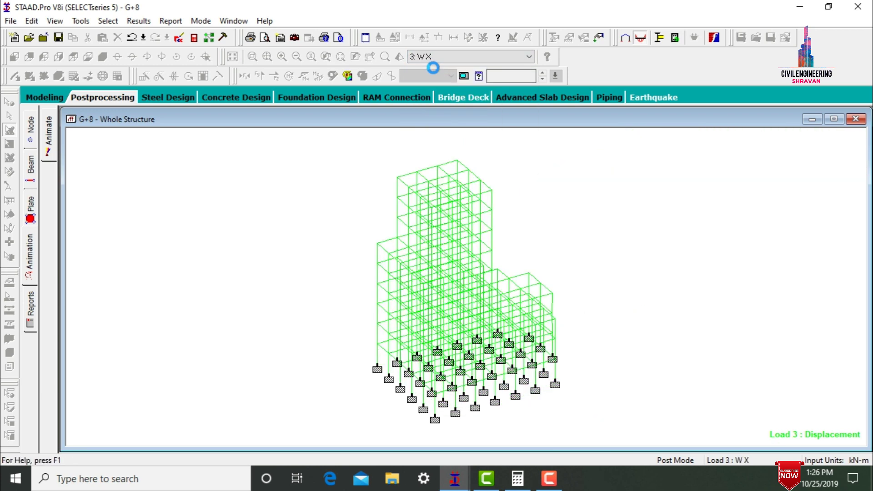
{"action": "key", "text": "Down"}
{"action": "key", "text": "Down"}
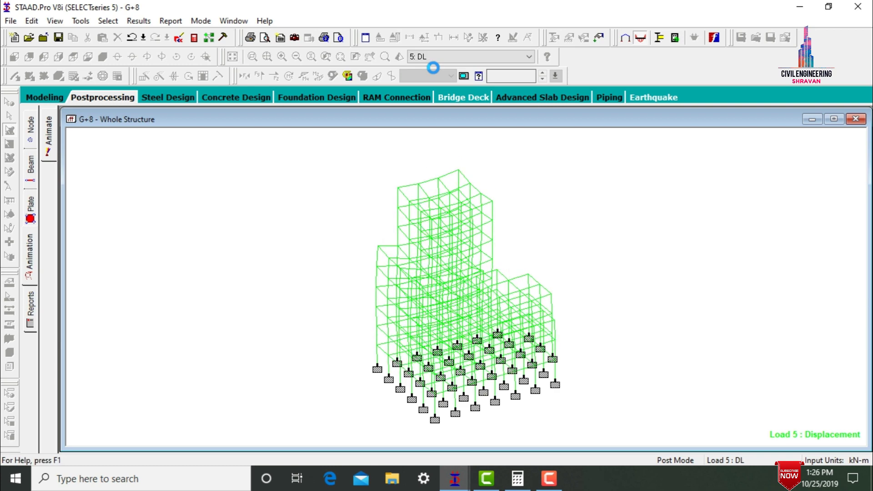
{"action": "key", "text": "Down"}
{"action": "key", "text": "Down"}
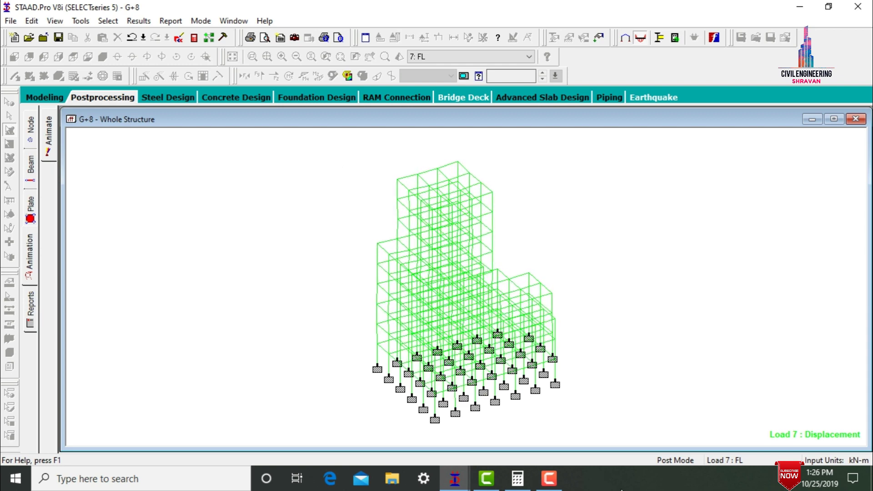
Step: Return to modeling, go to the concrete design settings and set the current design code to IS456
{"action": "left_click", "coordinate": [29, 98]}
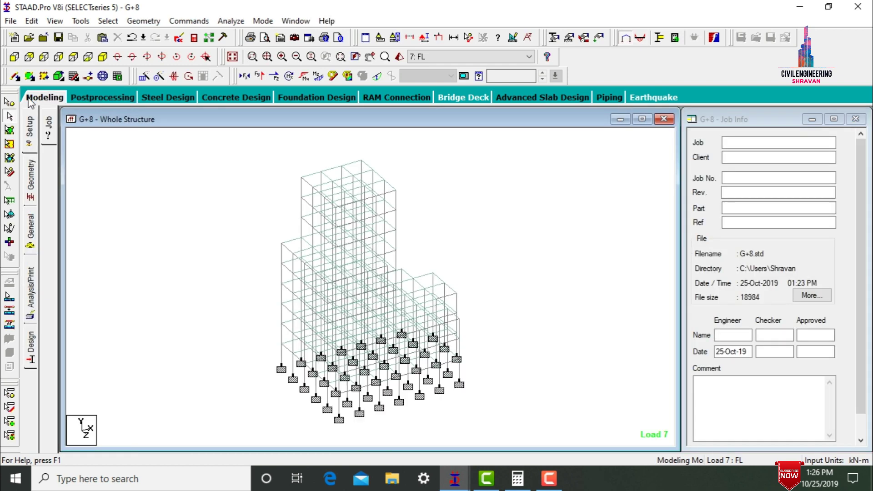
{"action": "left_click", "coordinate": [30, 360]}
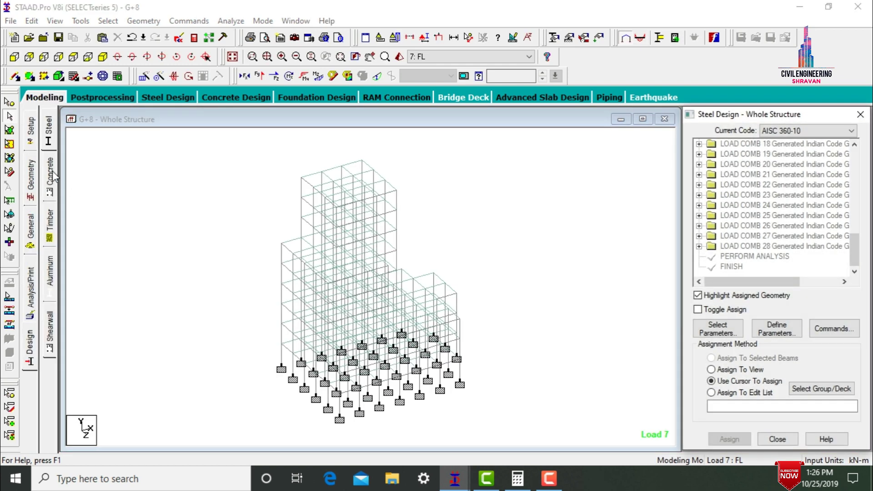
{"action": "left_click", "coordinate": [47, 186]}
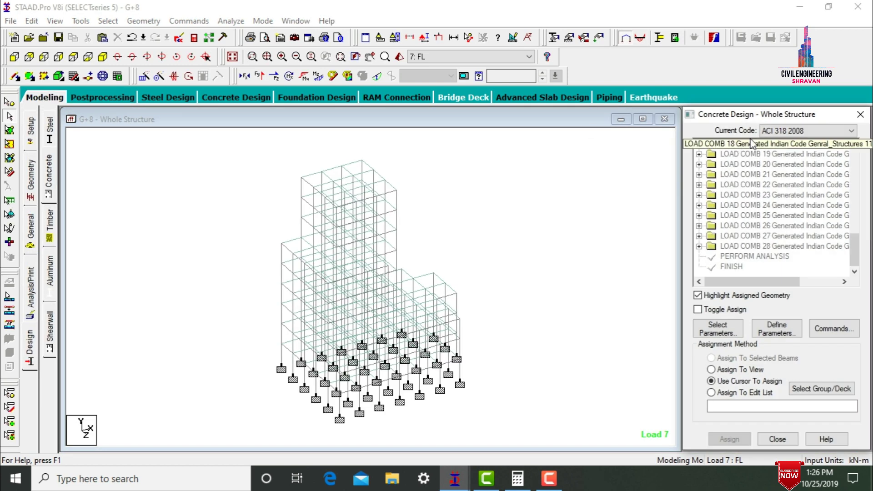
{"action": "left_click", "coordinate": [771, 131]}
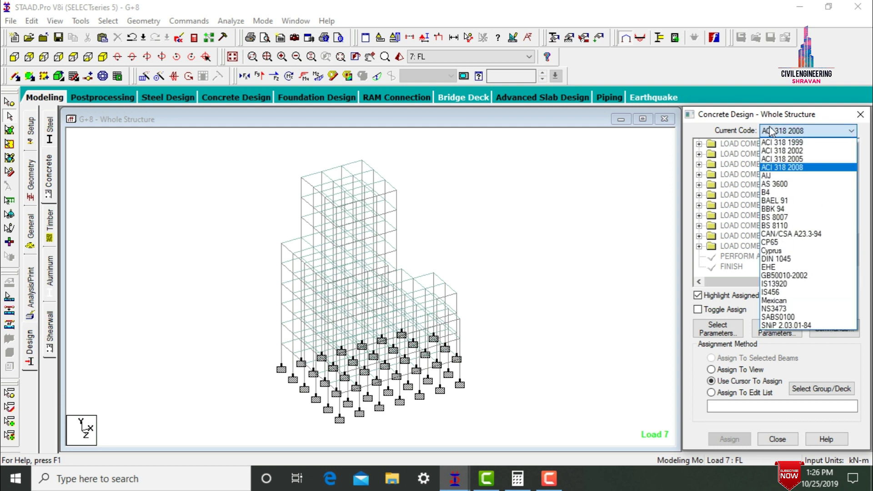
{"action": "left_click", "coordinate": [792, 292]}
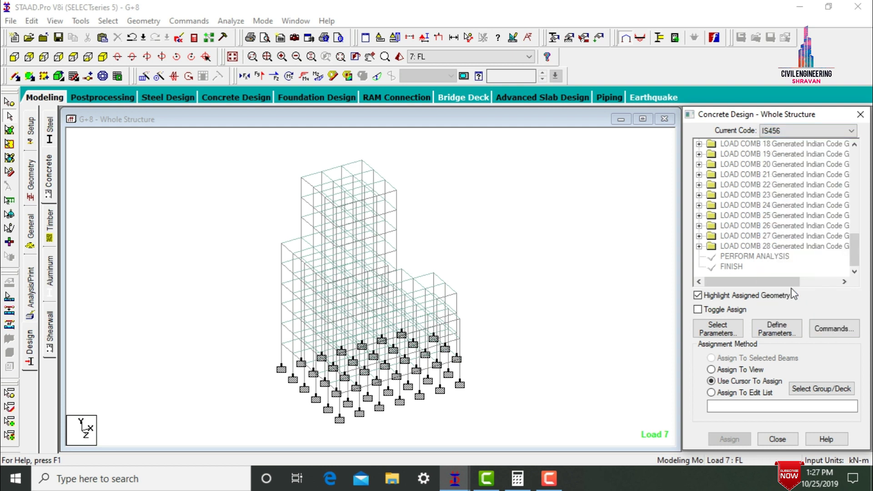
Step: Limit the selected IS456 design parameters to Fc, Fymain, Fysec, Maxmain and Maxsec
{"action": "left_click", "coordinate": [717, 329]}
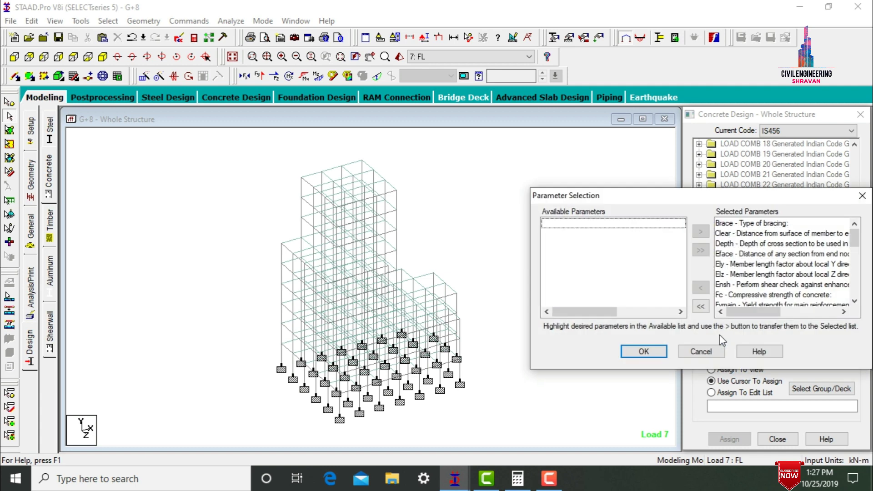
{"action": "left_click", "coordinate": [701, 307]}
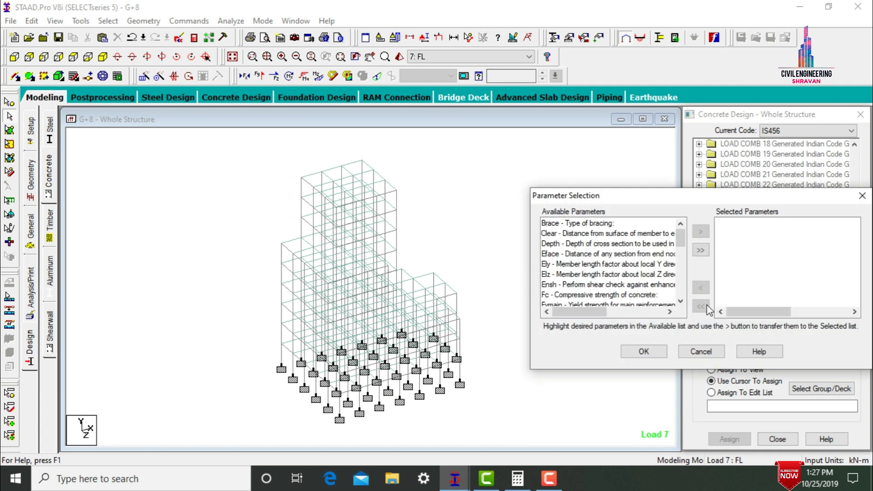
{"action": "double_click", "coordinate": [609, 295]}
{"action": "double_click", "coordinate": [610, 295]}
{"action": "double_click", "coordinate": [609, 294]}
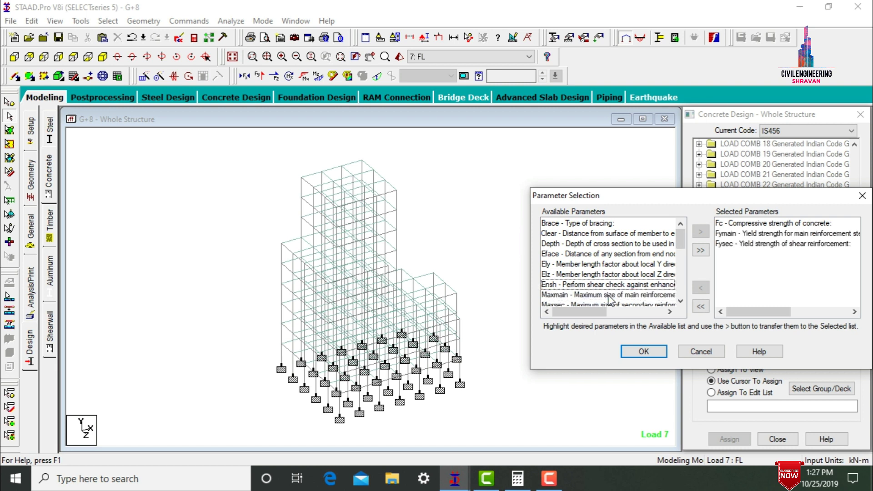
{"action": "double_click", "coordinate": [609, 294]}
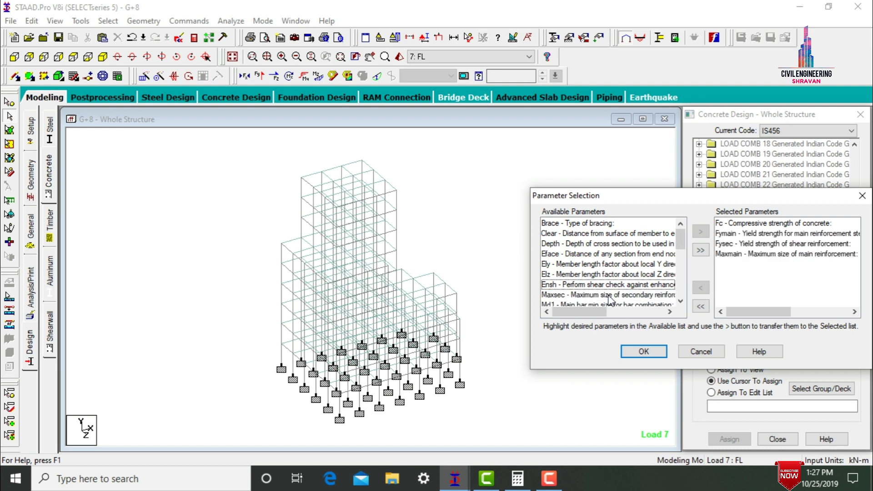
{"action": "double_click", "coordinate": [609, 294]}
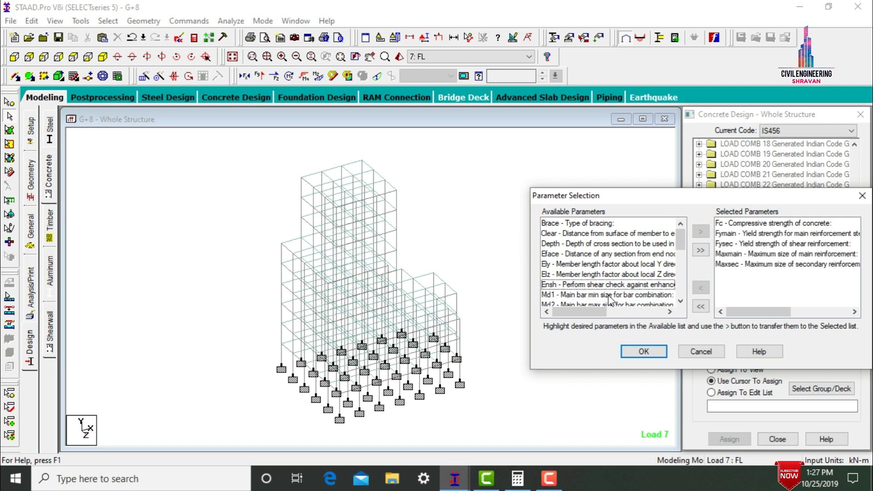
{"action": "left_click", "coordinate": [654, 354]}
Step: Define and add the FC parameter with a concrete compressive strength of 40000 kN/m2
{"action": "left_click", "coordinate": [756, 332]}
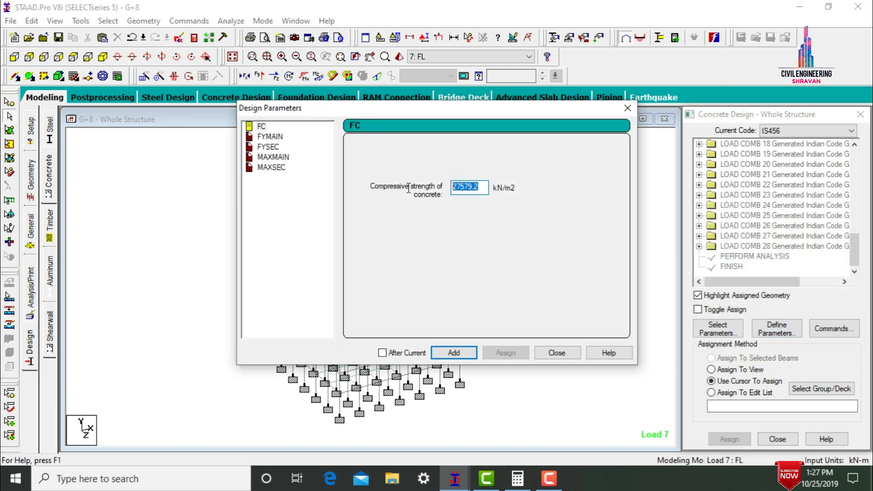
{"action": "type", "text": "40000"}
{"action": "left_click", "coordinate": [454, 353]}
Step: Add the FYMAIN and FYSEC parameters, each with a reinforcement yield strength of 600000 kN/m2
{"action": "left_click", "coordinate": [263, 138]}
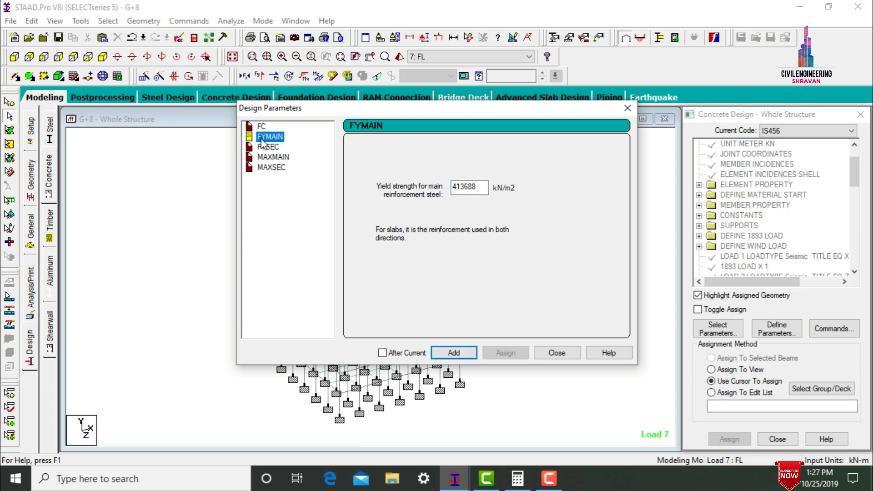
{"action": "double_click", "coordinate": [484, 184]}
{"action": "type", "text": "600000"}
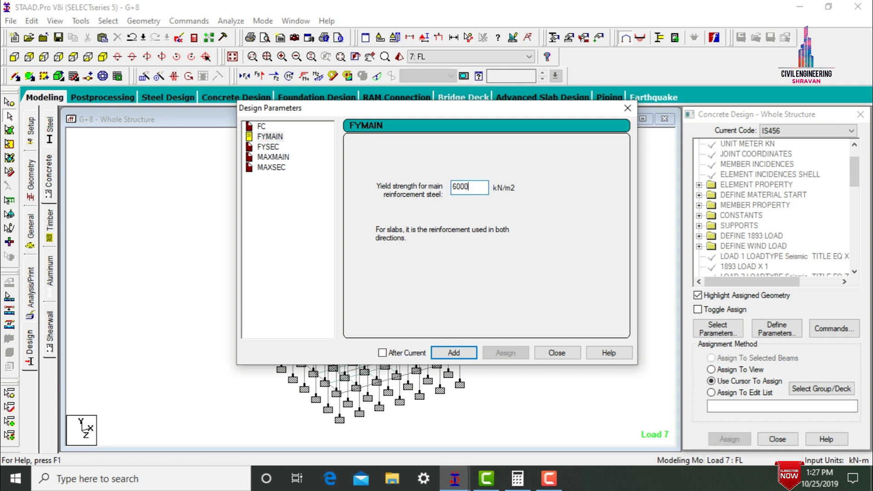
{"action": "left_click", "coordinate": [452, 352]}
{"action": "left_click", "coordinate": [261, 147]}
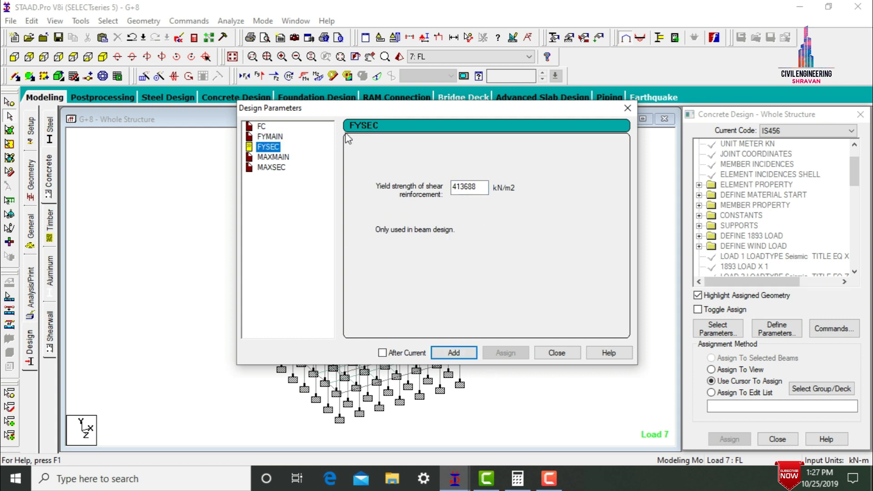
{"action": "left_click", "coordinate": [476, 187]}
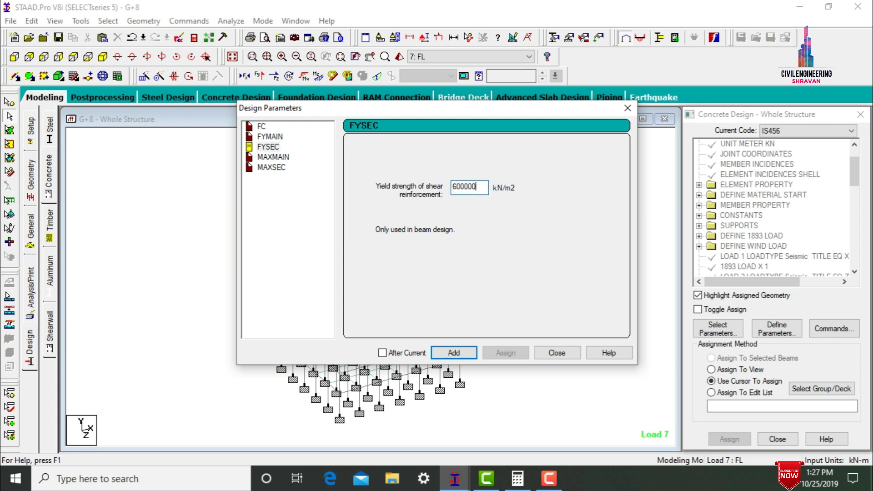
{"action": "left_click", "coordinate": [453, 353]}
Step: Add the MAXMAIN parameter with a maximum main reinforcement size of 16 mm
{"action": "left_click", "coordinate": [273, 157]}
{"action": "left_click", "coordinate": [379, 204]}
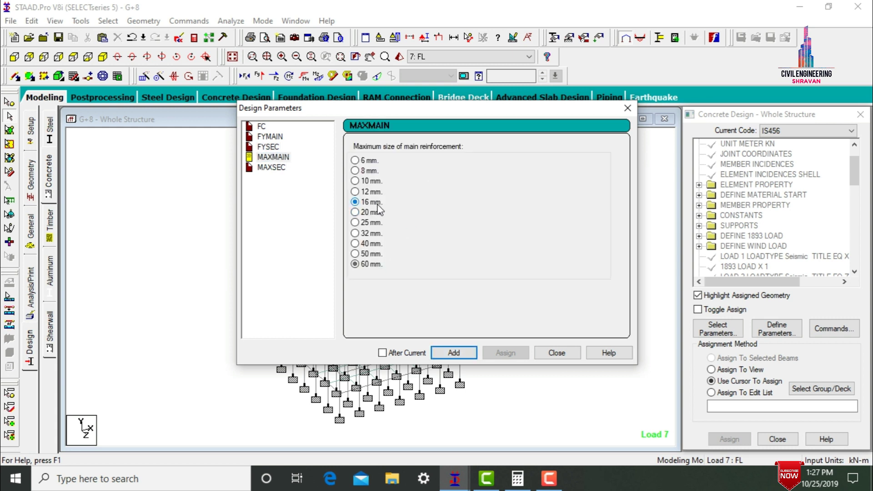
{"action": "left_click", "coordinate": [468, 355]}
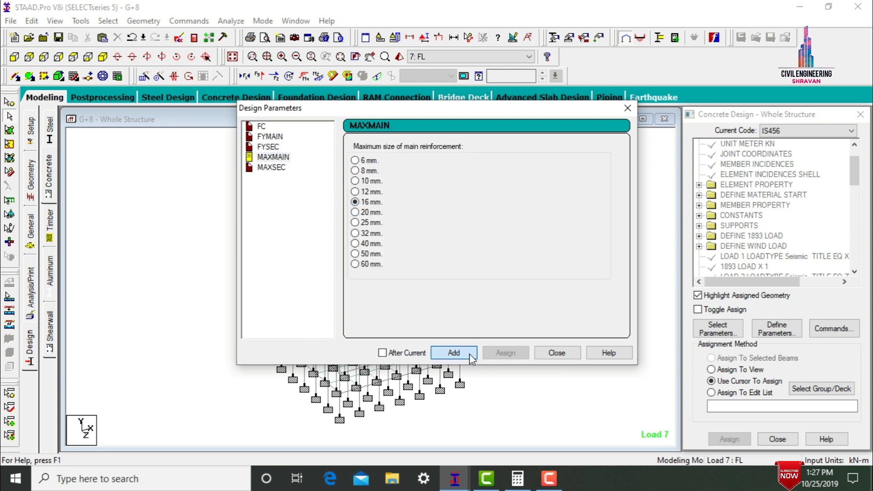
Step: Add the MAXSEC parameter with a maximum secondary reinforcement size of 16 mm and finish defining design parameters
{"action": "left_click", "coordinate": [263, 168]}
{"action": "left_click", "coordinate": [356, 202]}
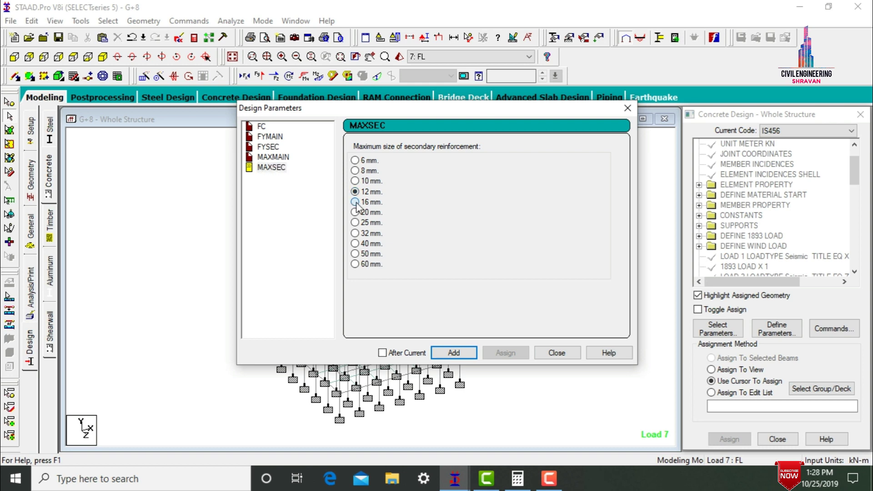
{"action": "left_click", "coordinate": [464, 355]}
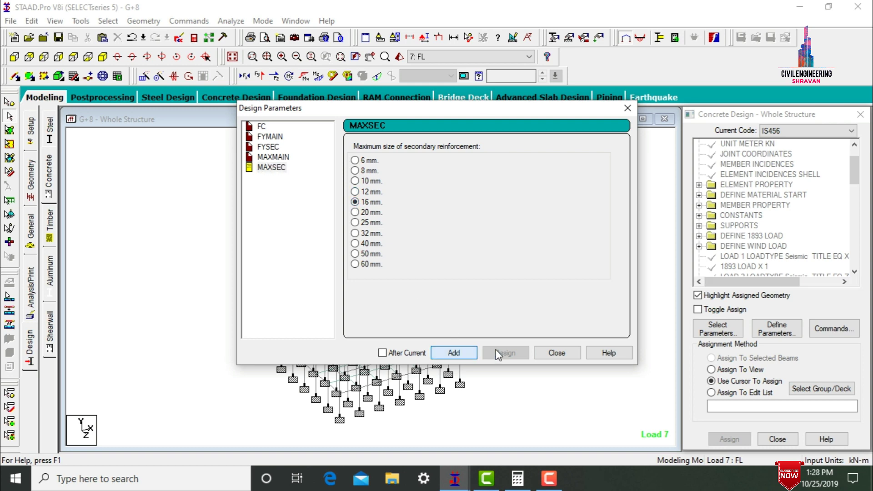
{"action": "left_click", "coordinate": [557, 353]}
Step: Add the DESIGN BEAM, DESIGN COLUMN, DESIGN SLAB/ELEMENT and TAKE OFF commands to the concrete design
{"action": "left_click", "coordinate": [823, 332]}
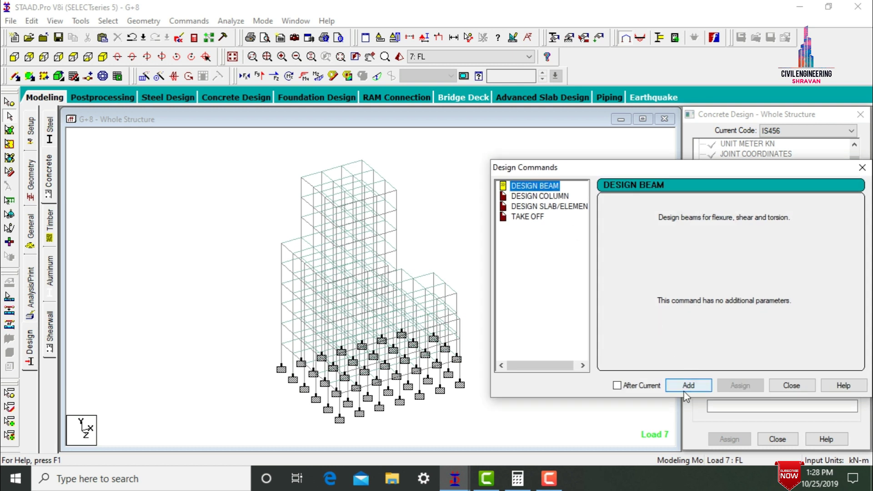
{"action": "left_click", "coordinate": [688, 385]}
{"action": "left_click", "coordinate": [539, 196]}
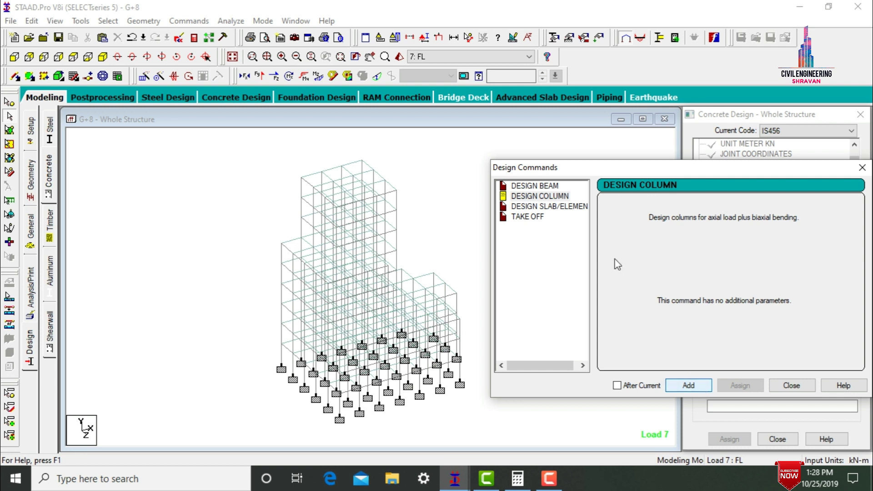
{"action": "left_click", "coordinate": [563, 206]}
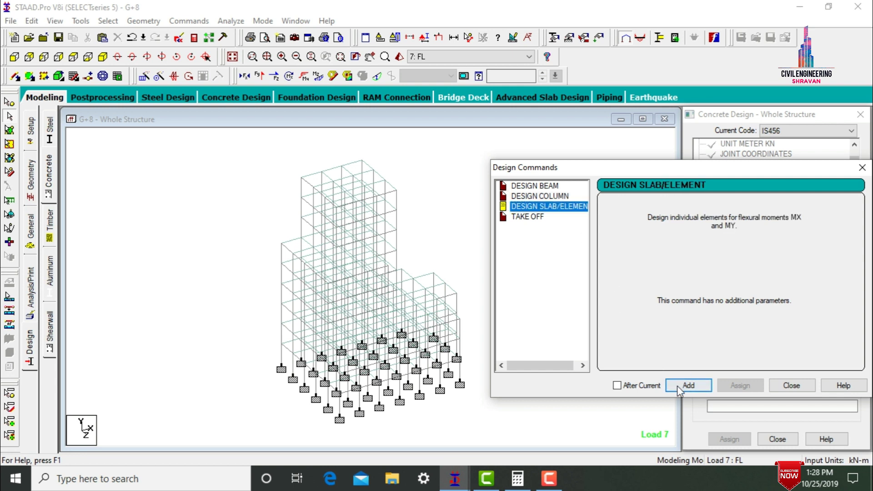
{"action": "left_click", "coordinate": [529, 217]}
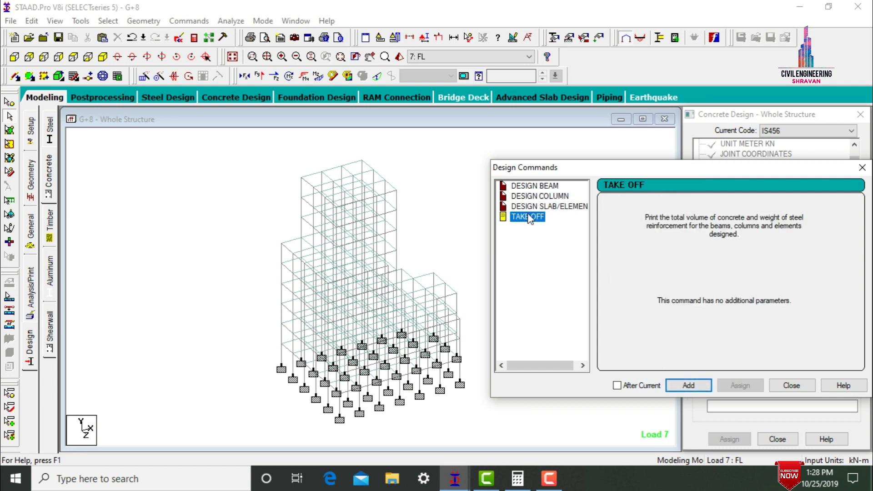
{"action": "left_click", "coordinate": [687, 386]}
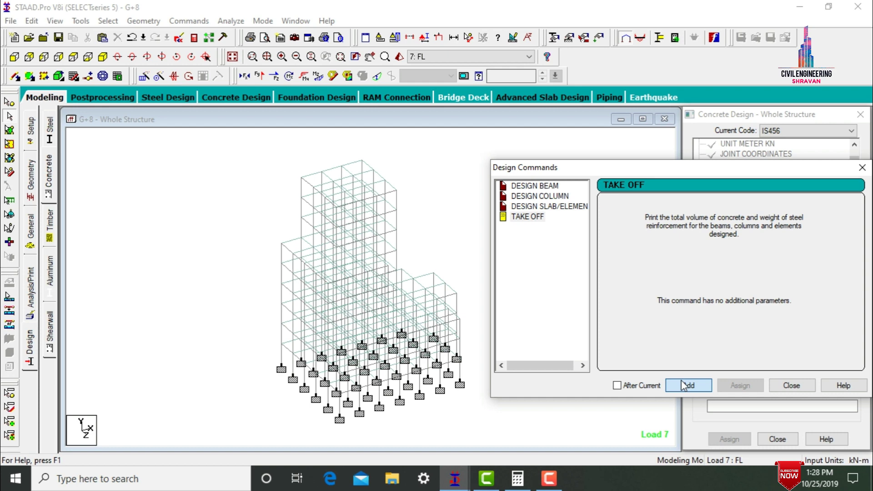
{"action": "left_click", "coordinate": [792, 385]}
Step: Assign the FC 40000 parameter to the whole structure in view
{"action": "left_click_drag", "start_coordinate": [857, 170], "coordinate": [858, 255]}
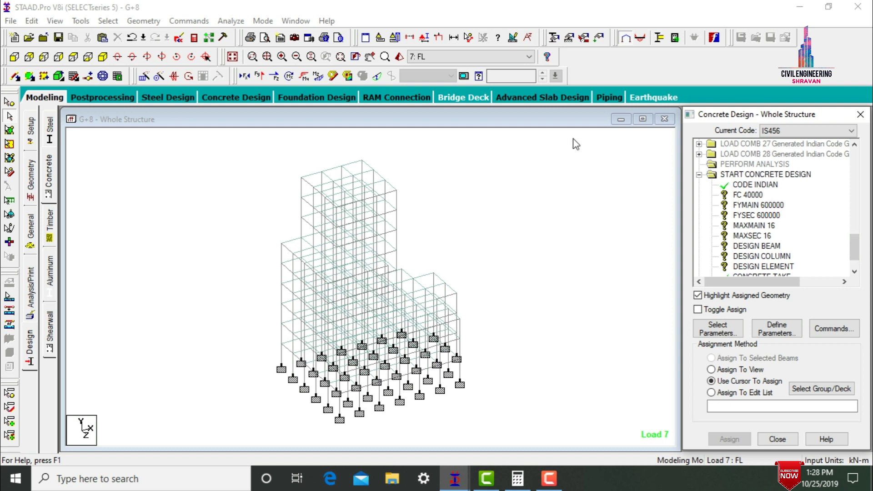
{"action": "left_click", "coordinate": [749, 195]}
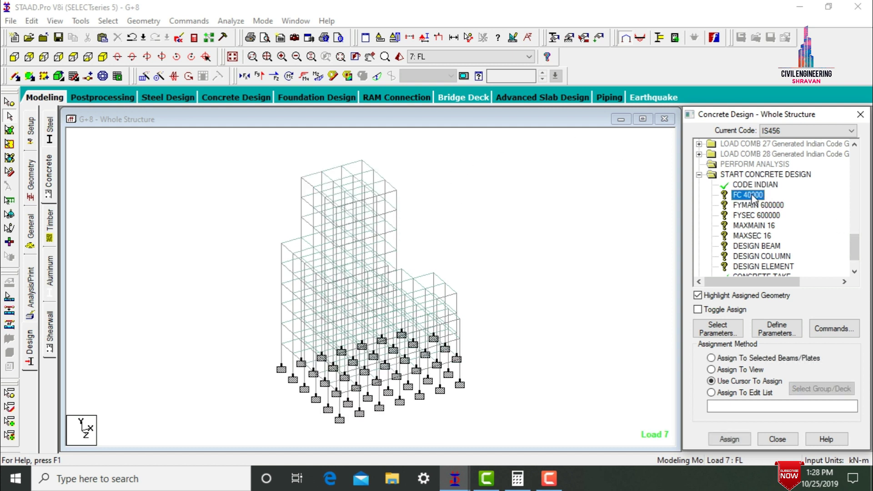
{"action": "left_click", "coordinate": [727, 369]}
{"action": "left_click", "coordinate": [730, 439]}
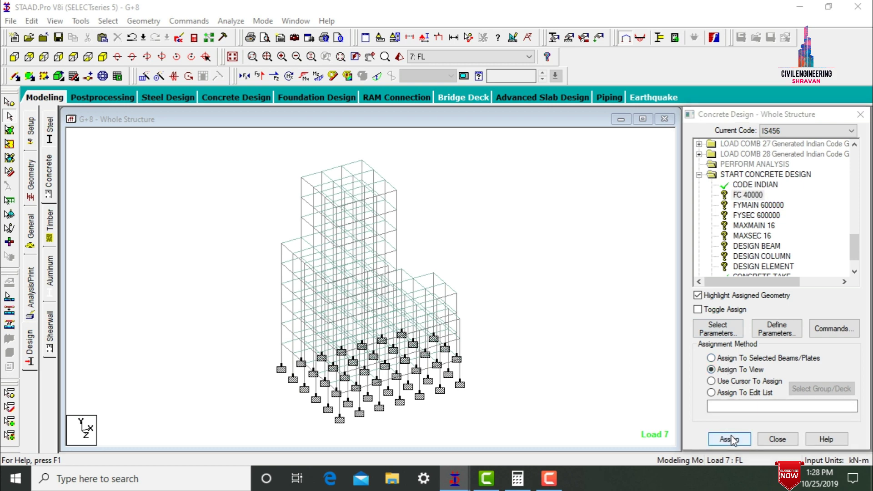
Step: Assign the FYMAIN 600000 and FYSEC 600000 parameters to the whole structure in view
{"action": "left_click", "coordinate": [754, 206]}
{"action": "left_click", "coordinate": [740, 369]}
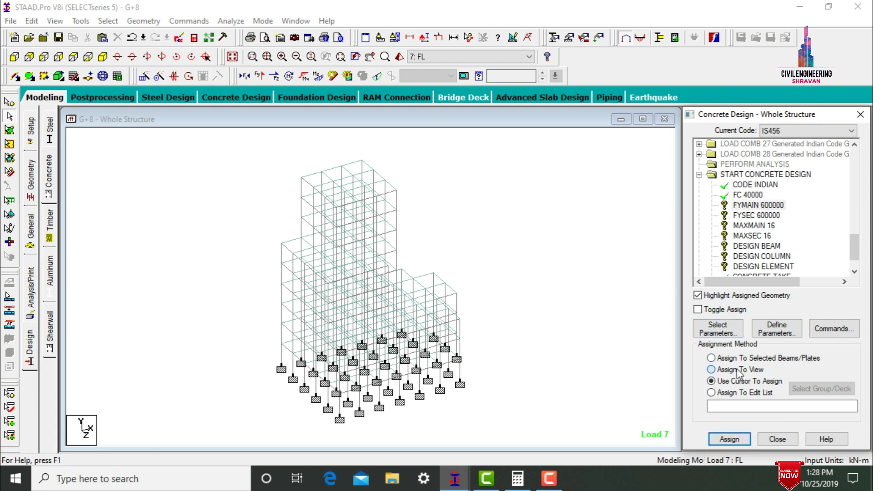
{"action": "left_click", "coordinate": [736, 439]}
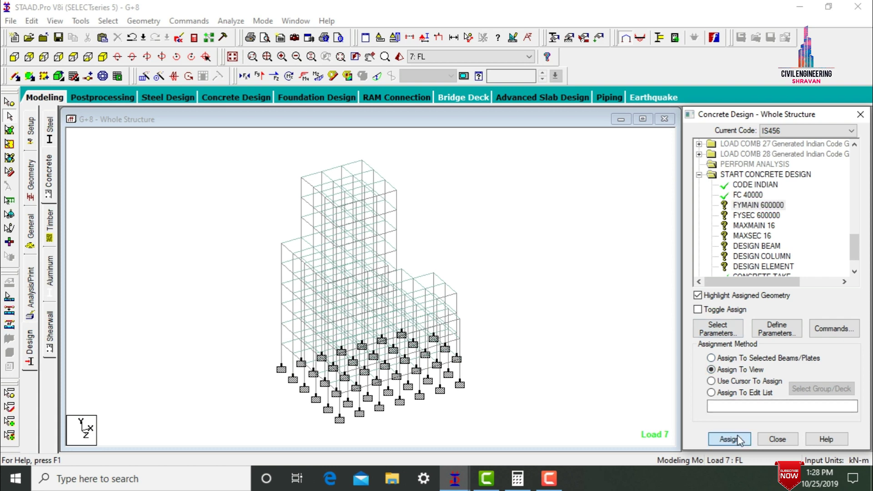
{"action": "left_click", "coordinate": [750, 216]}
{"action": "left_click", "coordinate": [719, 369]}
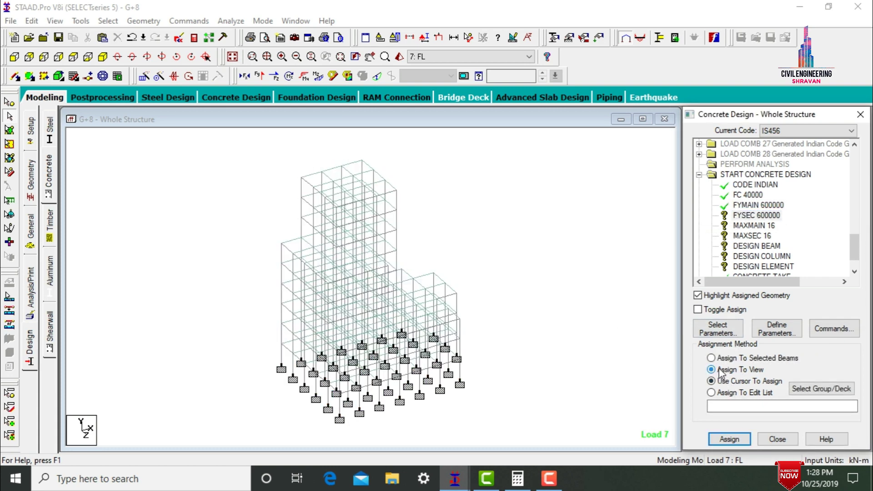
{"action": "left_click", "coordinate": [719, 440]}
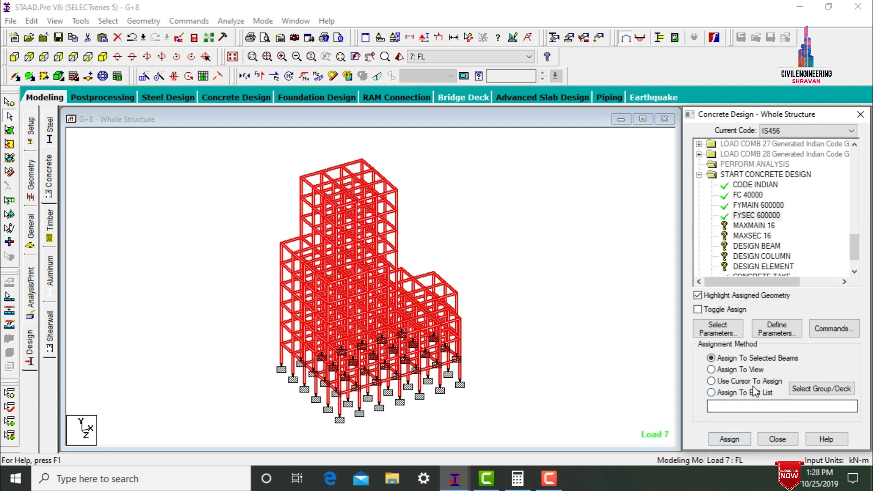
Step: Assign the MAXMAIN 16 and MAXSEC 16 parameters to the whole structure in view
{"action": "left_click", "coordinate": [749, 226]}
{"action": "left_click", "coordinate": [738, 382]}
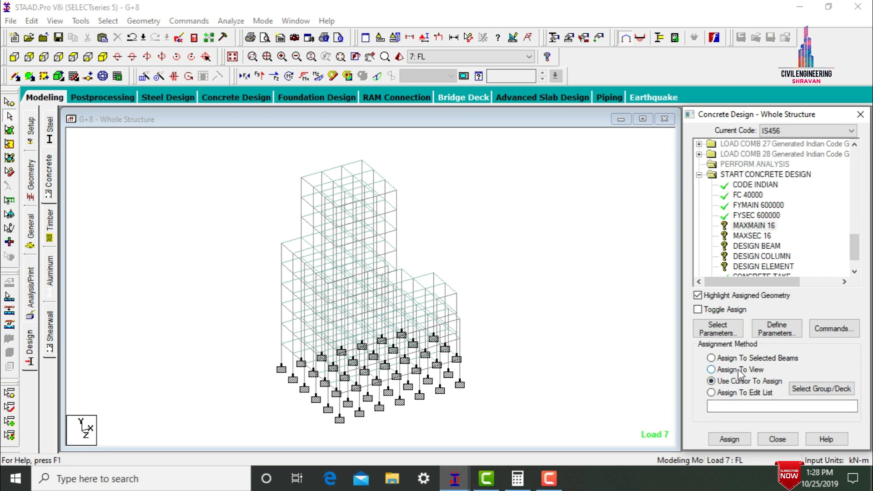
{"action": "left_click", "coordinate": [740, 371]}
{"action": "left_click", "coordinate": [729, 439]}
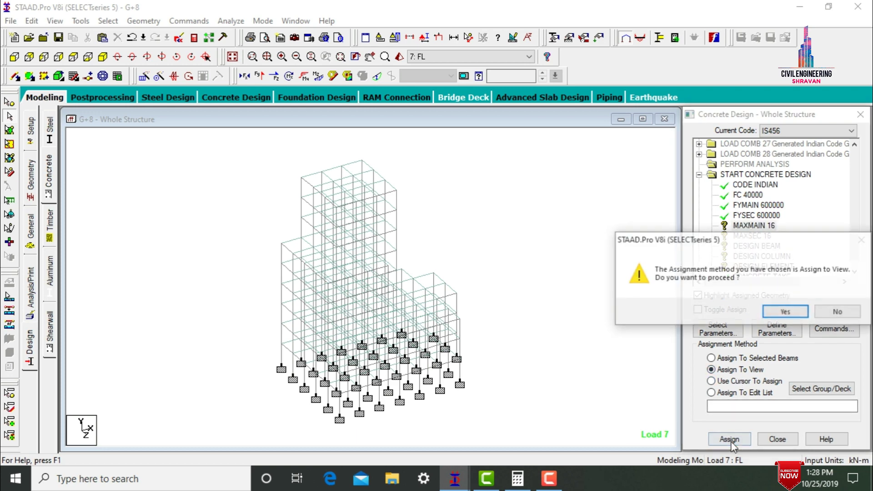
{"action": "left_click", "coordinate": [786, 312]}
{"action": "left_click", "coordinate": [752, 226]}
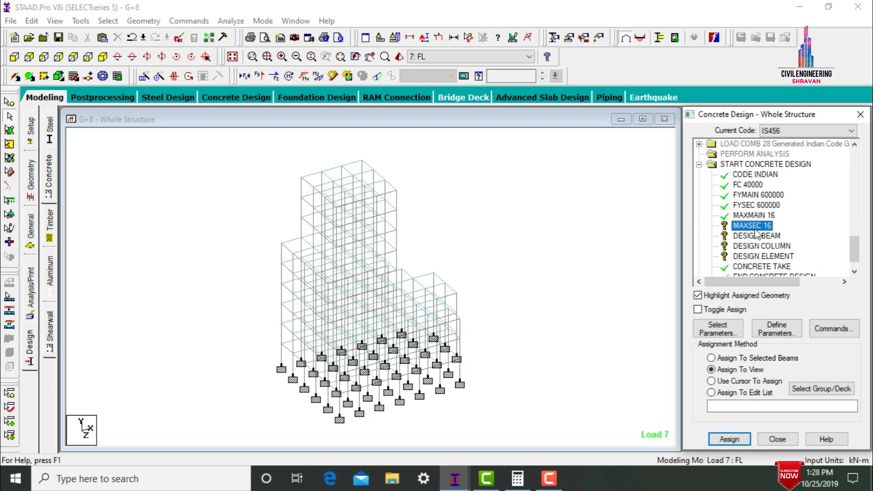
{"action": "left_click", "coordinate": [729, 439]}
{"action": "left_click", "coordinate": [783, 311]}
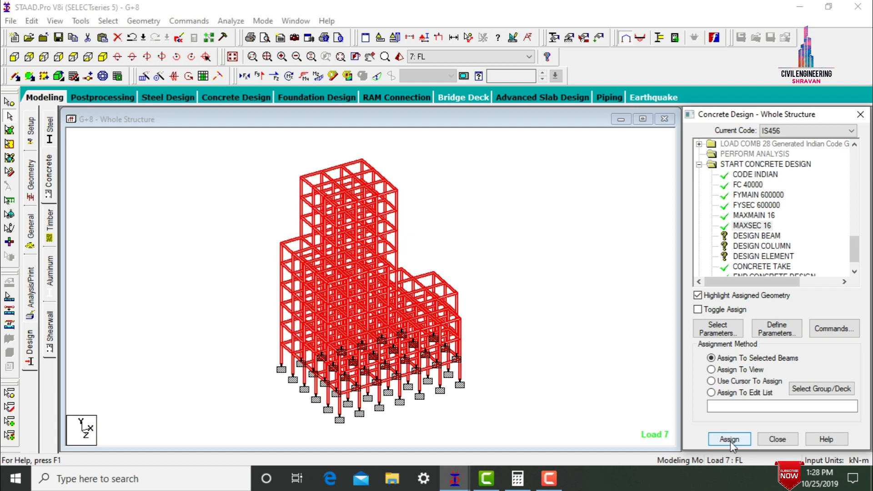
Step: Assign the DESIGN BEAM command to all beams parallel to the X and Z axes
{"action": "left_click", "coordinate": [773, 236]}
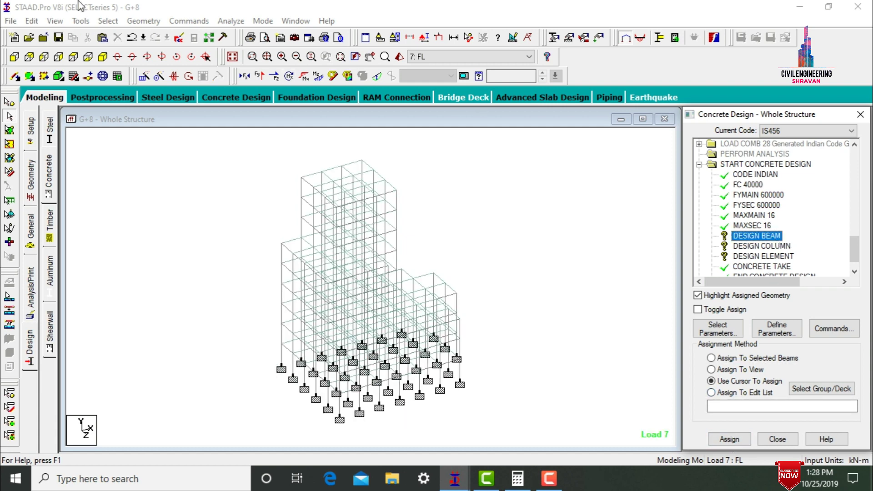
{"action": "left_click", "coordinate": [108, 21]}
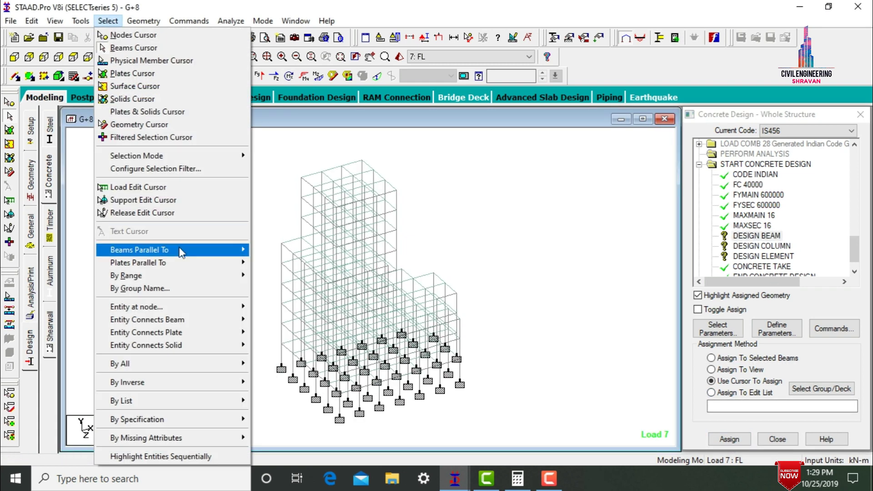
{"action": "mouse_move", "coordinate": [179, 250]}
{"action": "left_click", "coordinate": [264, 251]}
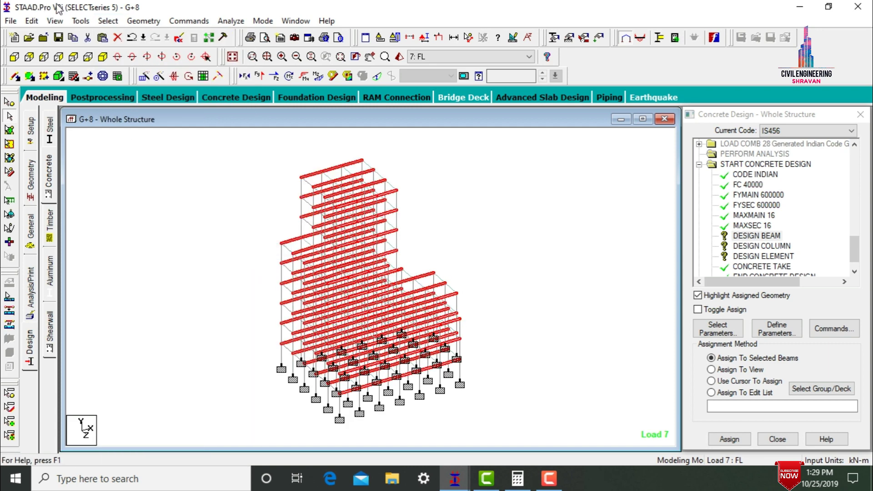
{"action": "left_click", "coordinate": [108, 21]}
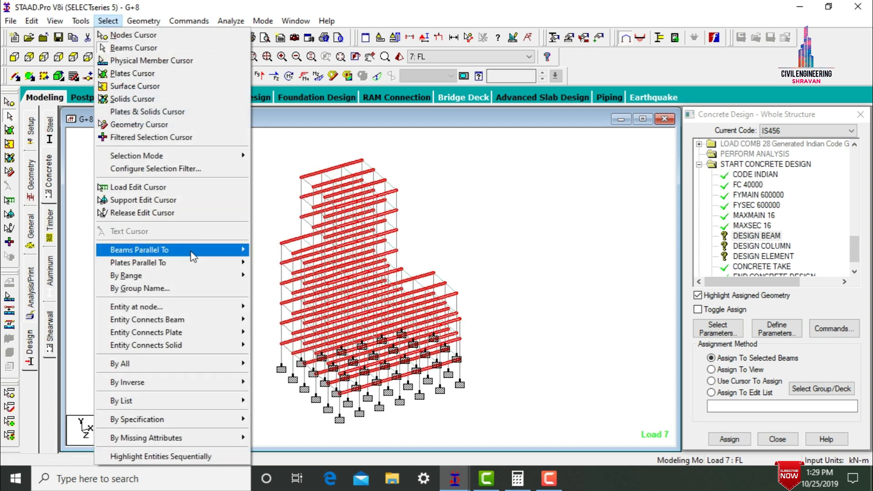
{"action": "mouse_move", "coordinate": [193, 257]}
{"action": "left_click", "coordinate": [274, 275]}
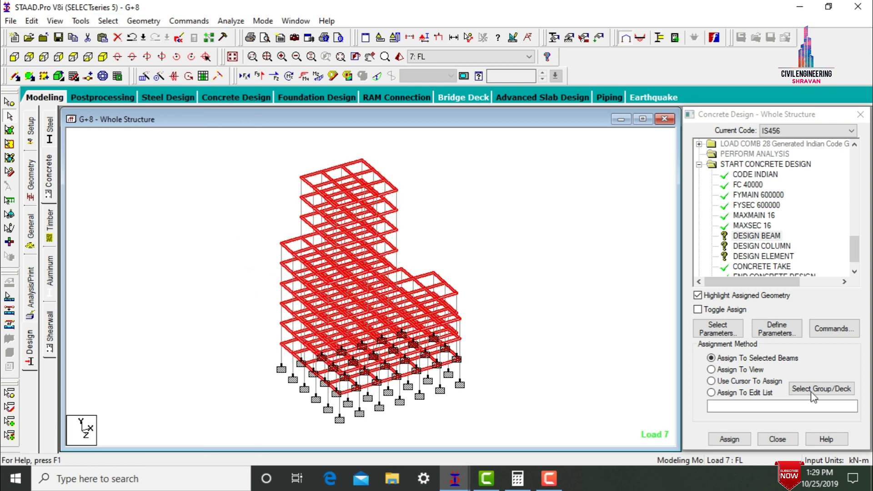
{"action": "left_click", "coordinate": [729, 438]}
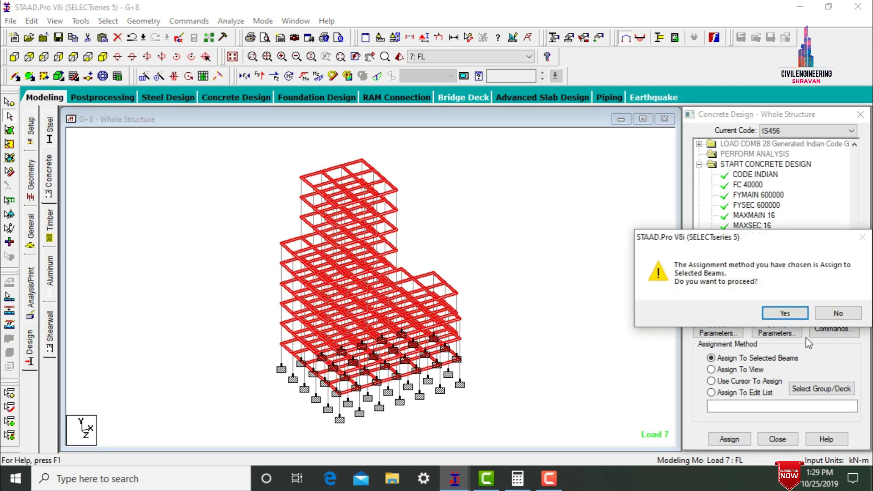
{"action": "left_click", "coordinate": [785, 313]}
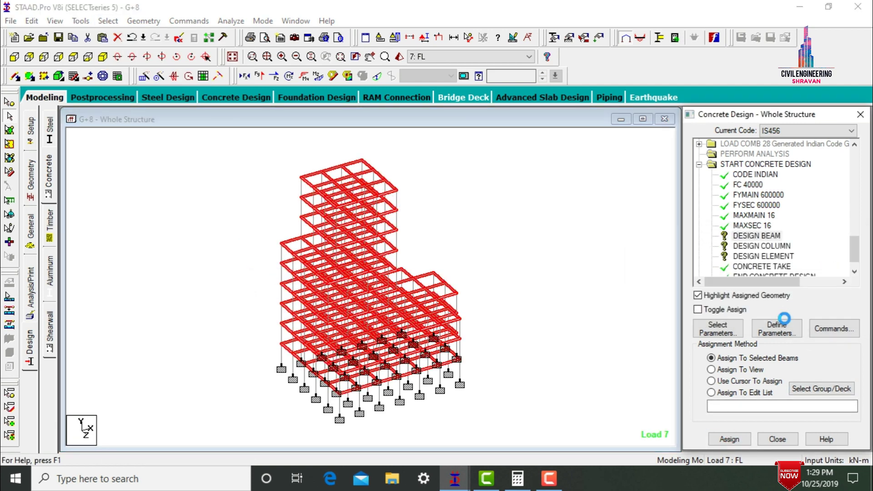
Step: Assign the DESIGN COLUMN command to all members parallel to the Y axis
{"action": "left_click", "coordinate": [750, 246]}
{"action": "left_click", "coordinate": [102, 22]}
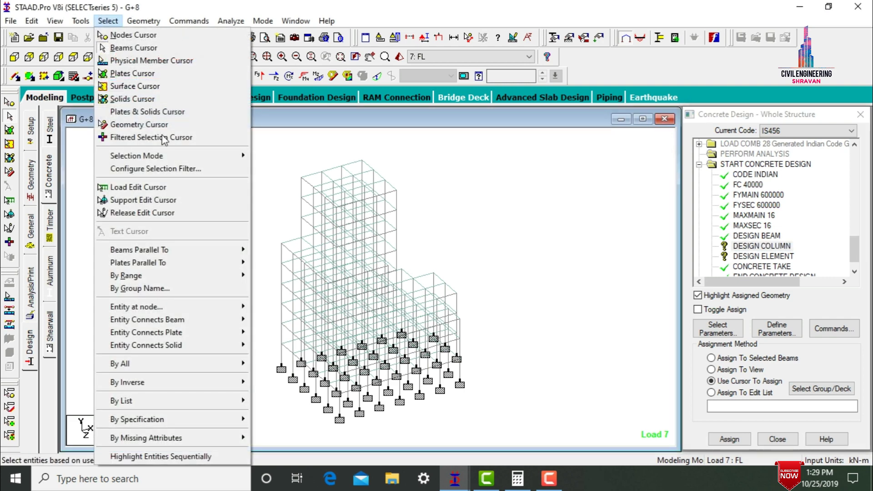
{"action": "mouse_move", "coordinate": [173, 249]}
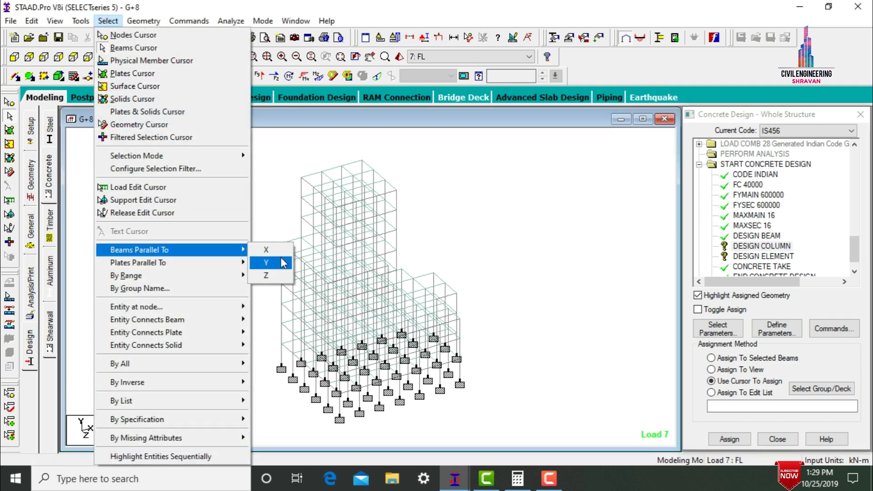
{"action": "left_click", "coordinate": [282, 263]}
{"action": "left_click", "coordinate": [729, 438]}
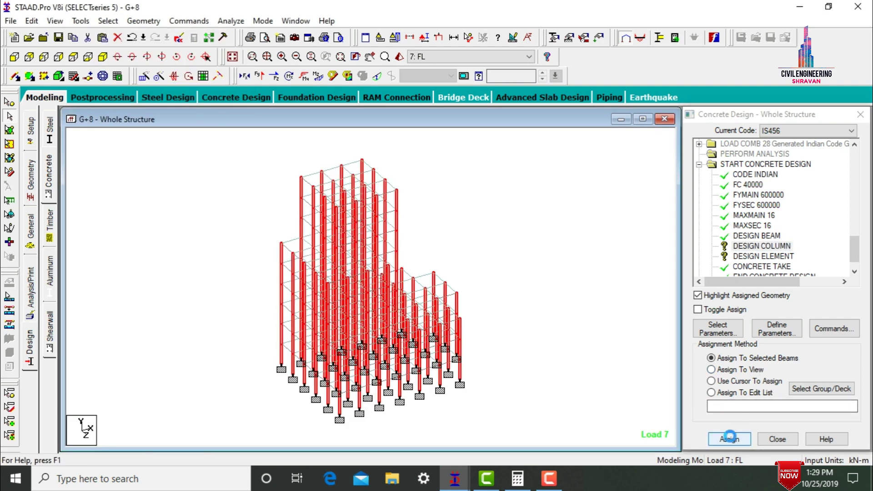
{"action": "key", "text": "Return"}
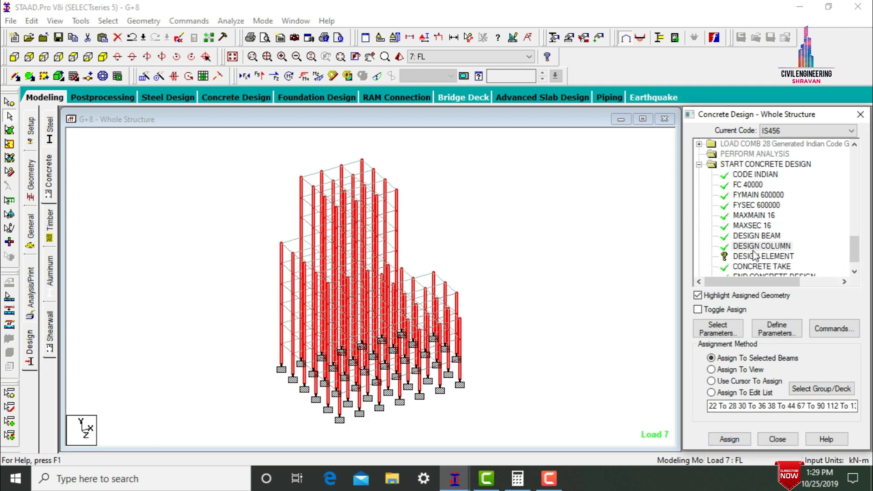
Step: Assign the DESIGN ELEMENT command to all plates in view
{"action": "left_click", "coordinate": [753, 257]}
{"action": "left_click", "coordinate": [742, 374]}
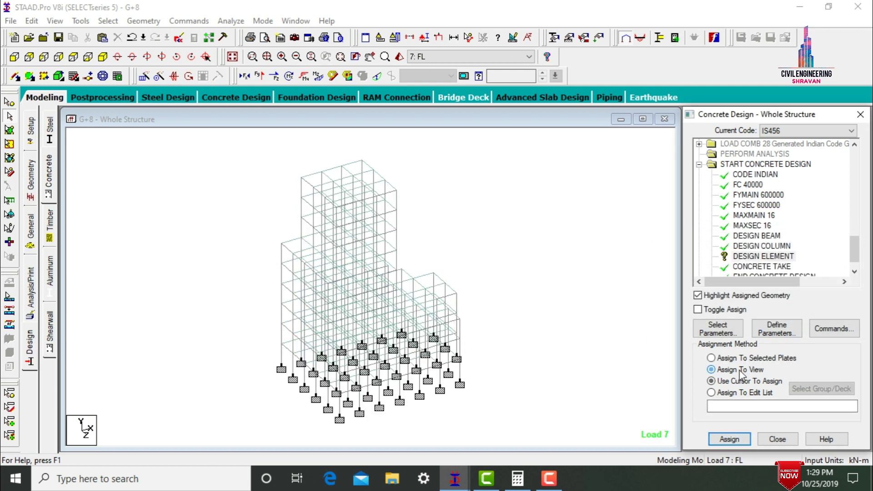
{"action": "left_click", "coordinate": [729, 439]}
{"action": "key", "text": "Return"}
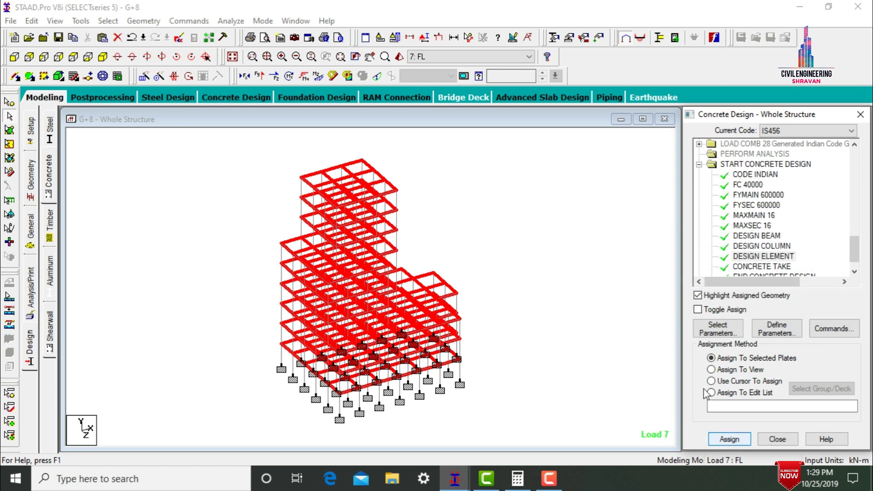
Step: Add a Perform Analysis command with the No Print option after the concrete design block
{"action": "left_click", "coordinate": [36, 287]}
{"action": "left_click", "coordinate": [384, 375]}
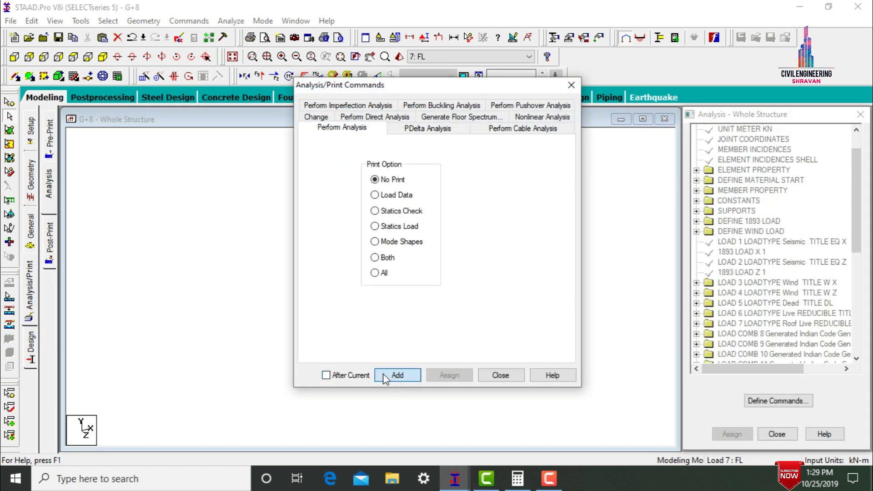
{"action": "left_click", "coordinate": [509, 377]}
{"action": "left_click", "coordinate": [510, 237]}
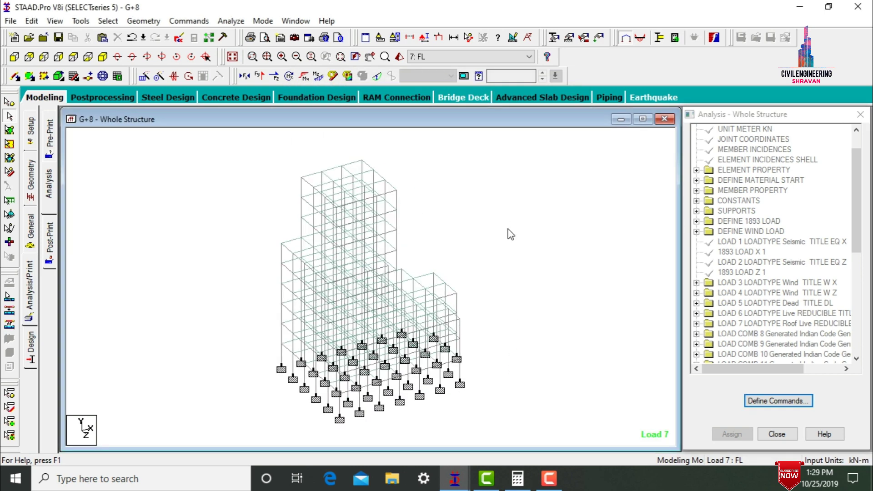
Step: Run the analysis and concrete design of the G+8 structure
{"action": "left_click", "coordinate": [240, 22]}
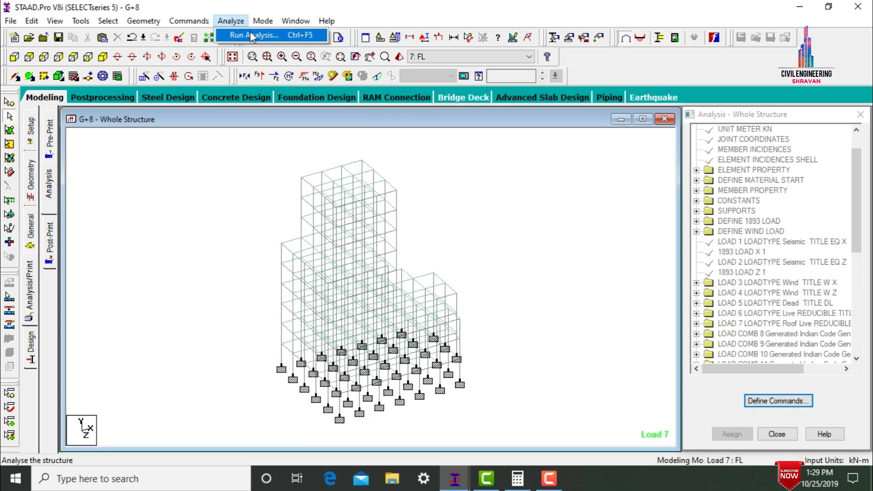
{"action": "left_click", "coordinate": [253, 35]}
{"action": "key", "text": "Return"}
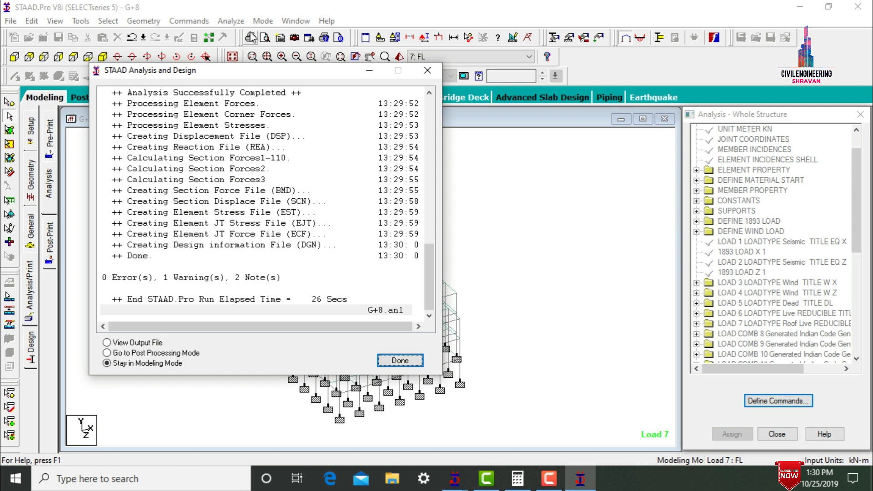
Step: Open the analysis results in post-processing mode and hide the displacement diagram on the whole structure
{"action": "left_click", "coordinate": [145, 353]}
{"action": "left_click", "coordinate": [400, 361]}
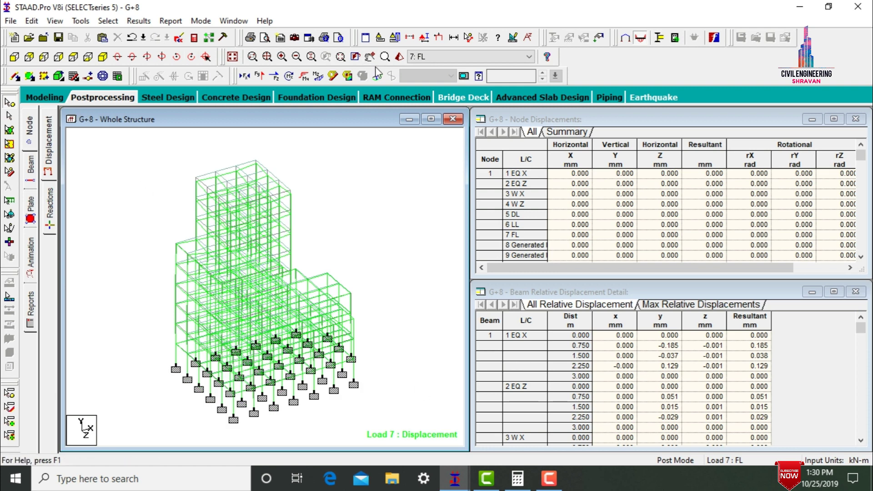
{"action": "left_click", "coordinate": [374, 76]}
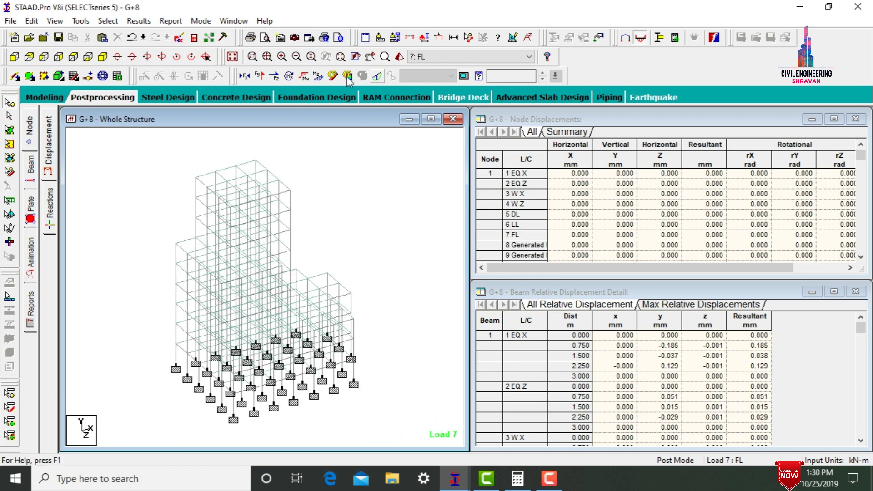
Step: Examine the IS-456 concrete design details of beam 538 in the beam results
{"action": "left_click", "coordinate": [30, 166]}
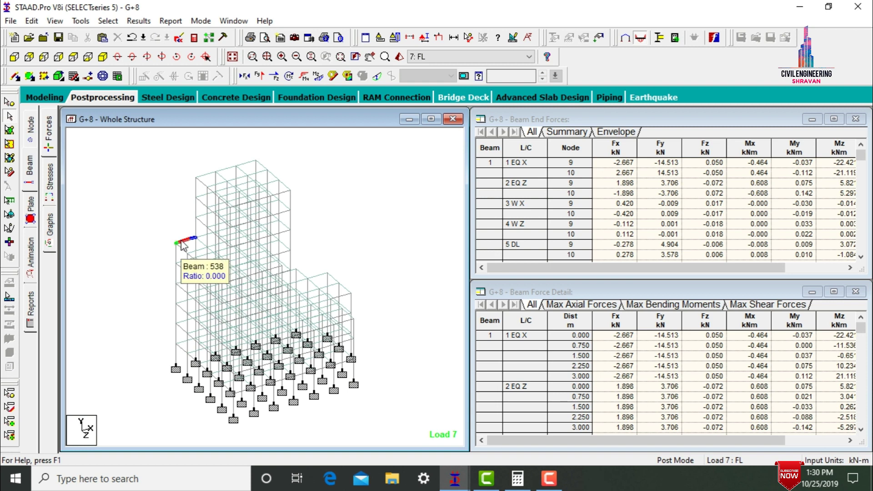
{"action": "double_click", "coordinate": [181, 242]}
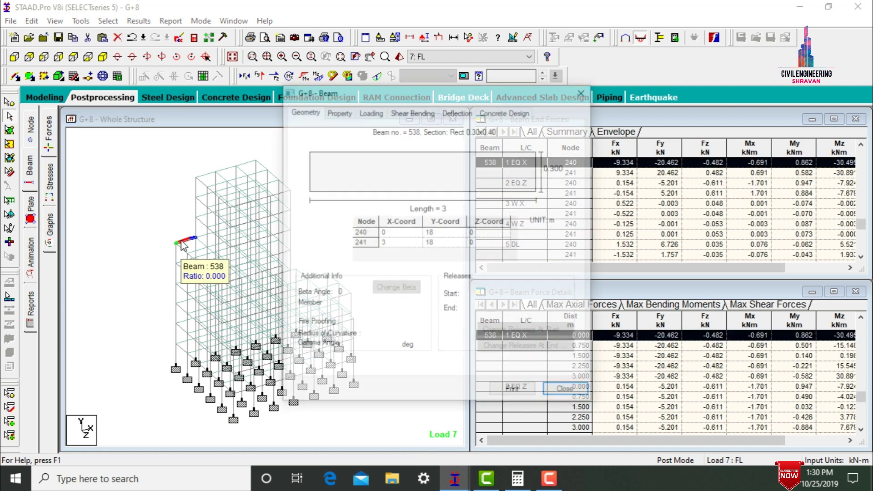
{"action": "left_click", "coordinate": [504, 111]}
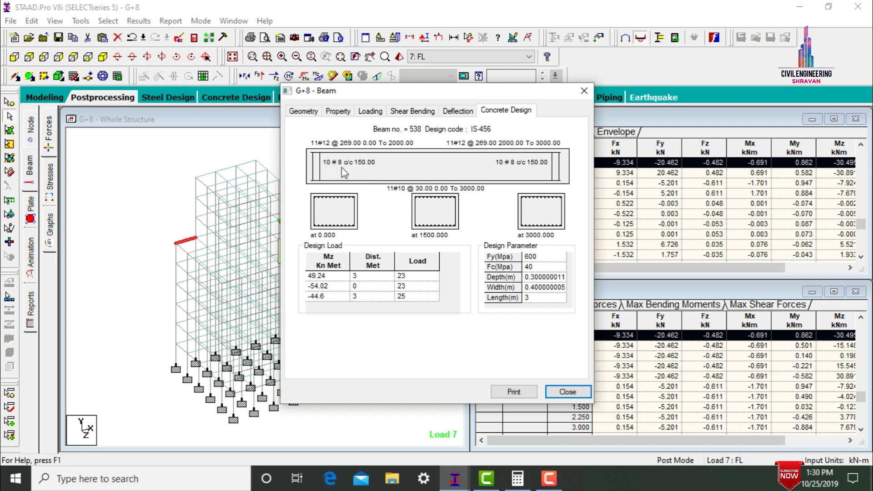
{"action": "left_click", "coordinate": [568, 392]}
{"action": "left_click", "coordinate": [414, 251]}
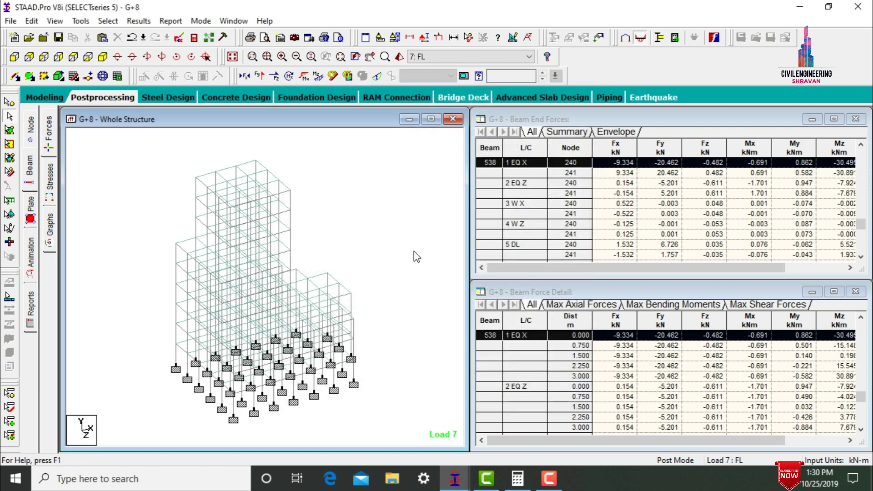
Step: Examine the concrete design of column member 180, including its bar layout, design loads and design parameters
{"action": "left_click", "coordinate": [352, 307]}
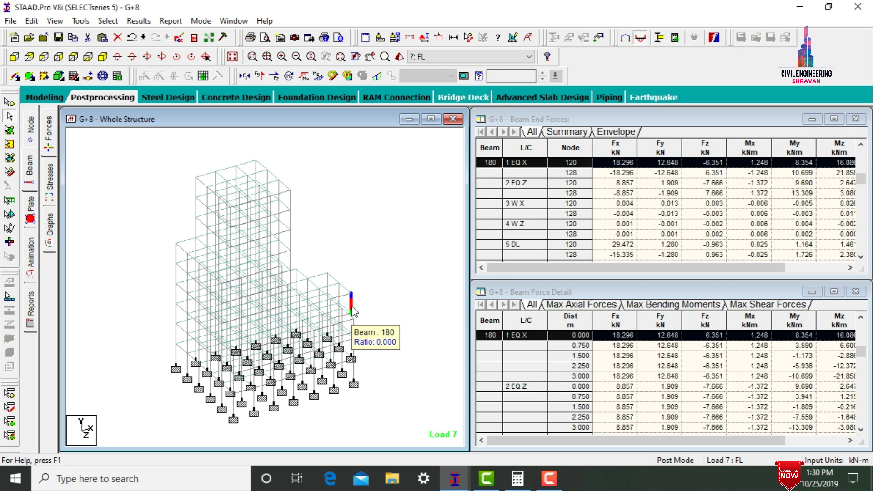
{"action": "double_click", "coordinate": [351, 309]}
{"action": "left_click", "coordinate": [500, 112]}
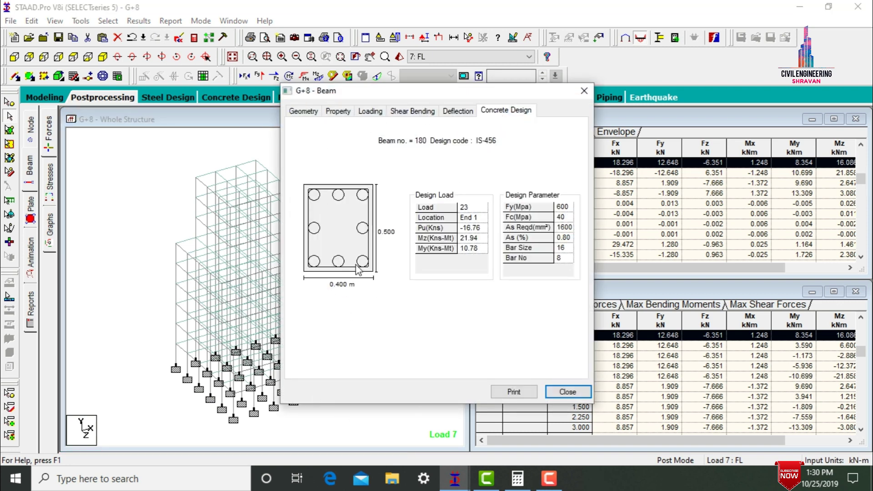
{"action": "left_click", "coordinate": [567, 257]}
{"action": "left_click", "coordinate": [568, 249]}
{"action": "left_click", "coordinate": [572, 238]}
{"action": "left_click", "coordinate": [573, 227]}
{"action": "left_click", "coordinate": [570, 218]}
{"action": "left_click", "coordinate": [568, 391]}
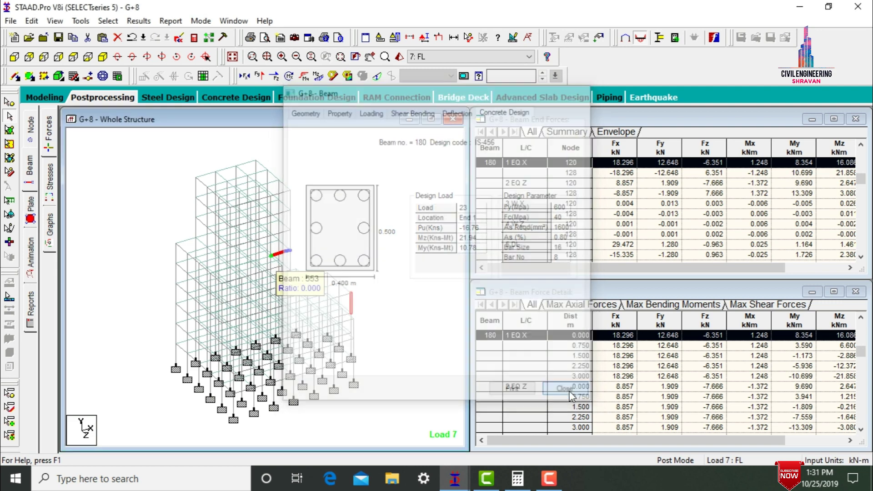
{"action": "left_click", "coordinate": [372, 249]}
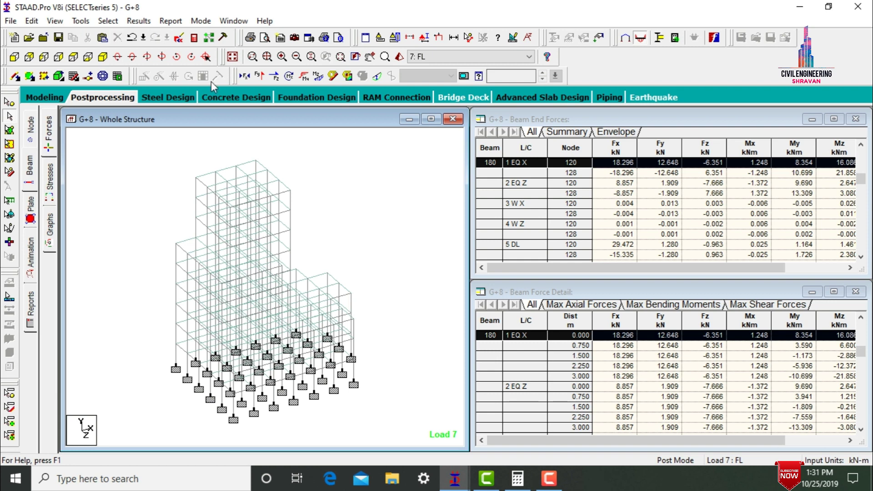
Step: Open the analysis output file at its concrete design results and read through the beam reinforcement details
{"action": "left_click", "coordinate": [194, 38]}
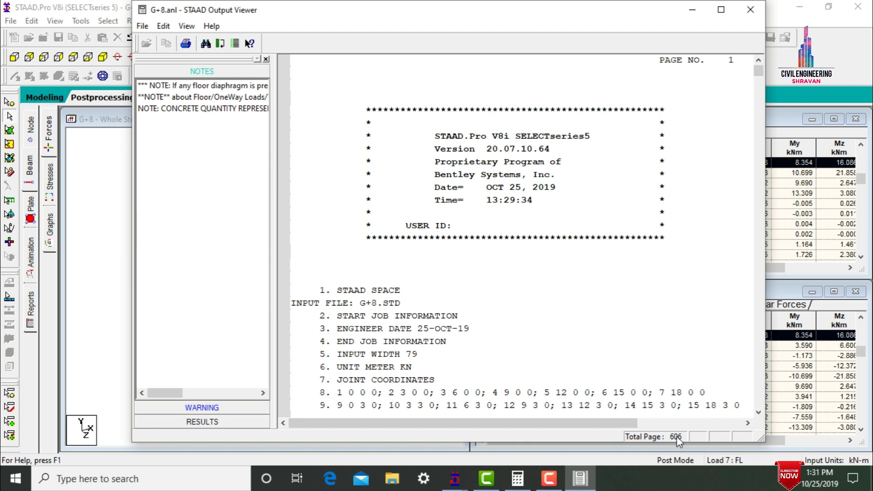
{"action": "left_click", "coordinate": [202, 422]}
{"action": "left_click", "coordinate": [180, 113]}
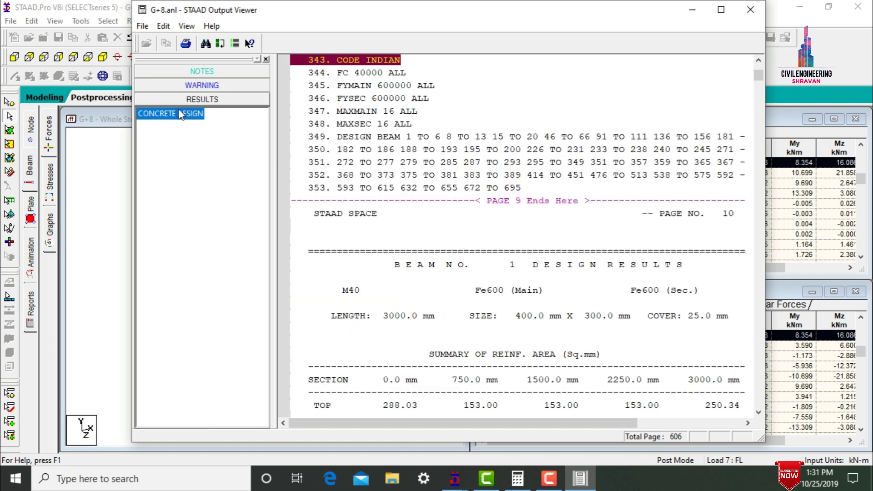
{"action": "left_click", "coordinate": [720, 9]}
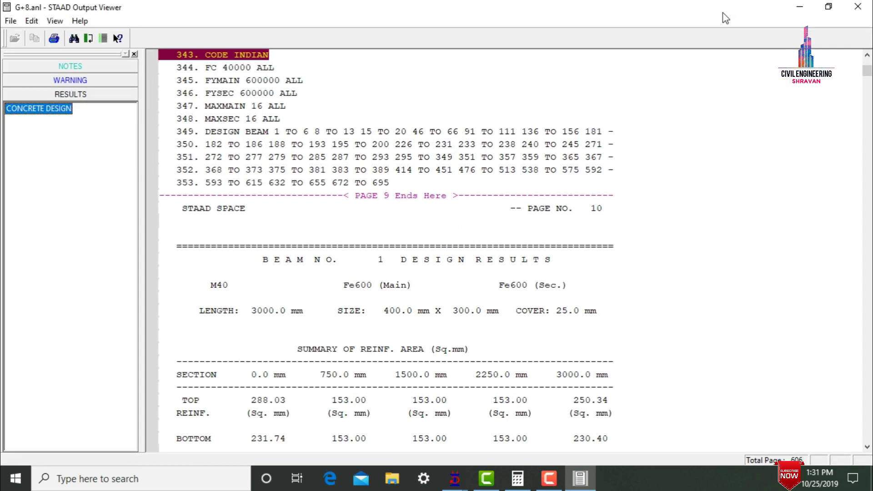
{"action": "left_click_drag", "start_coordinate": [867, 77], "coordinate": [866, 247]}
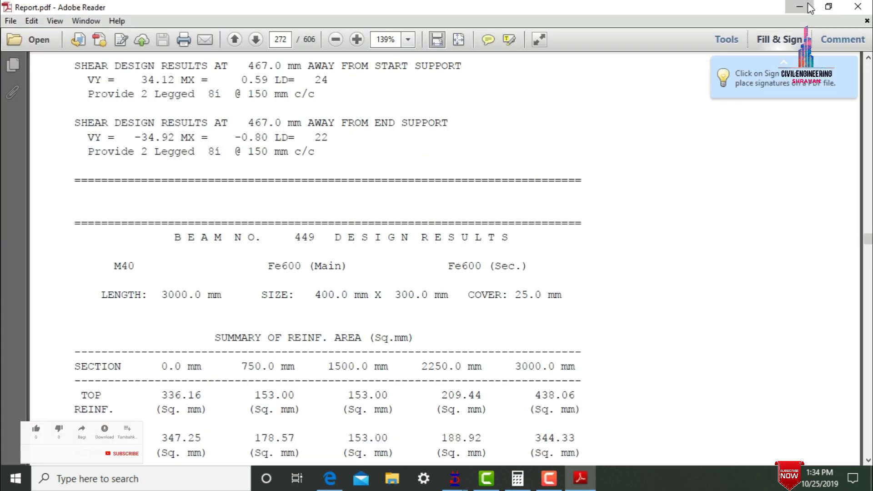
Step: Leave the PDF report, switch back to the G+8 model in STAAD.Pro and enter foundation design mode
{"action": "left_click", "coordinate": [809, 7]}
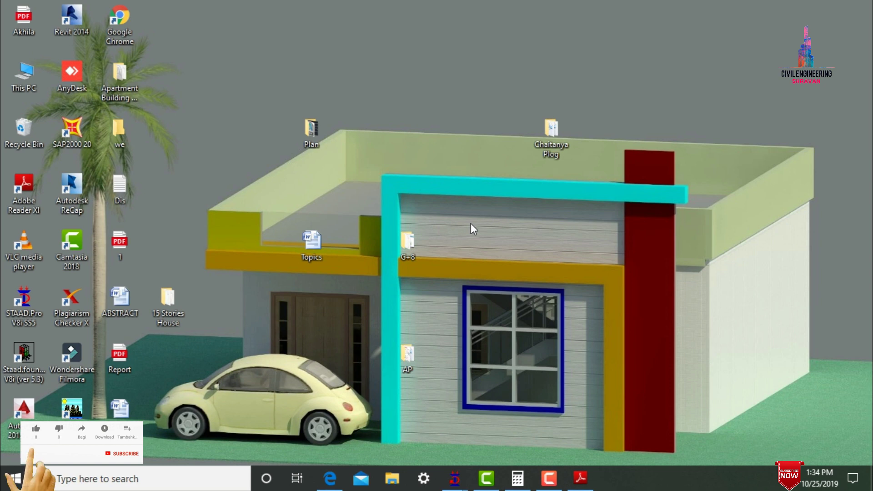
{"action": "mouse_move", "coordinate": [459, 478]}
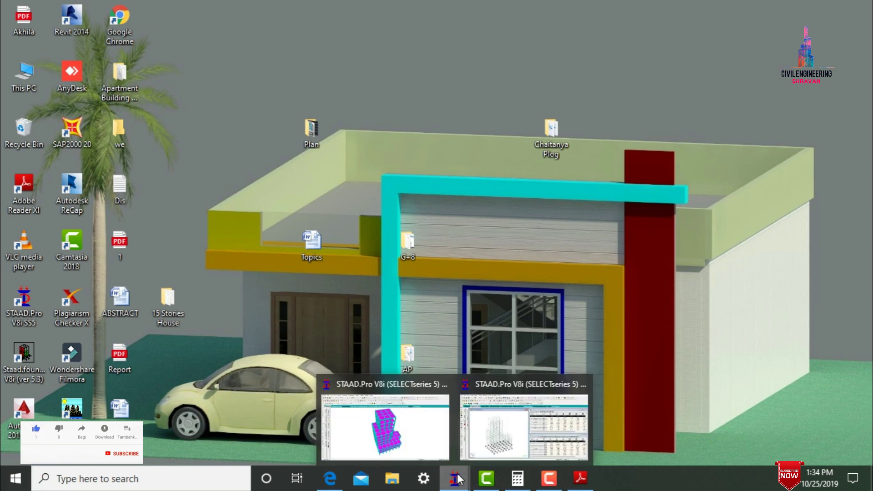
{"action": "left_click", "coordinate": [482, 445]}
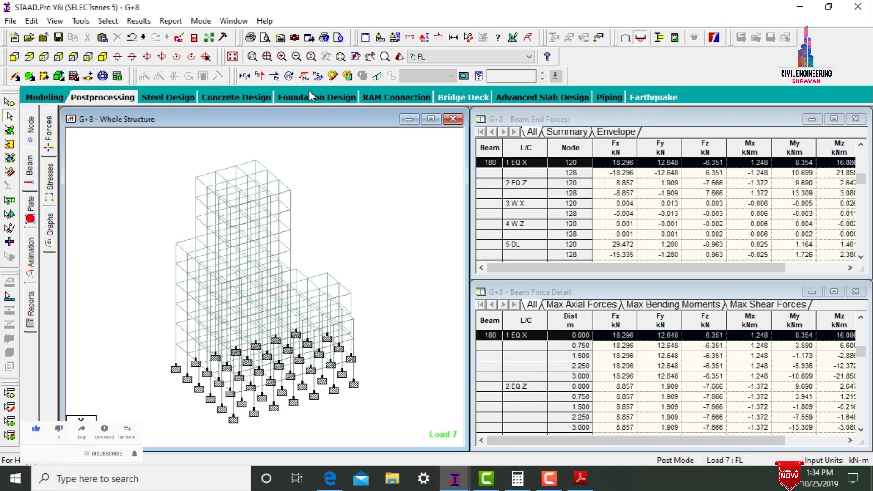
{"action": "left_click", "coordinate": [308, 94]}
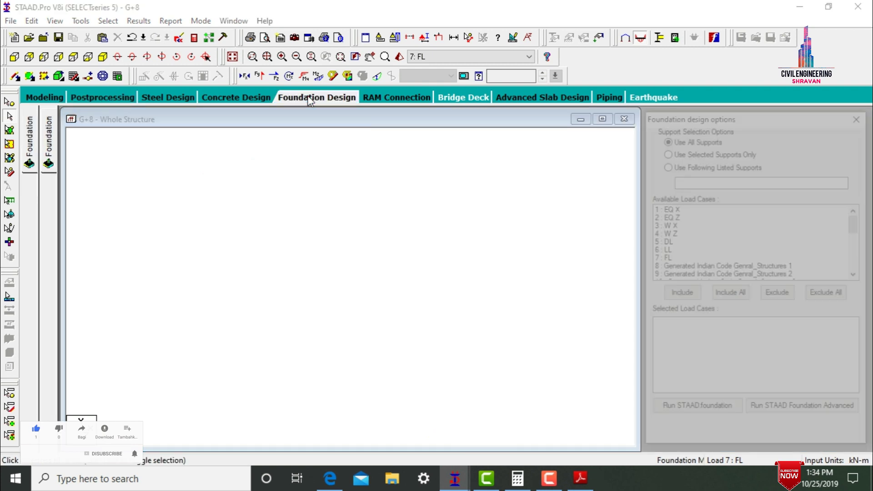
Step: Include load cases 1 to 7 (EQ X to FL) for all supports and send the model to STAAD.foundation
{"action": "left_click", "coordinate": [676, 216], "text": "ctrl"}
{"action": "left_click", "coordinate": [673, 224], "text": "ctrl"}
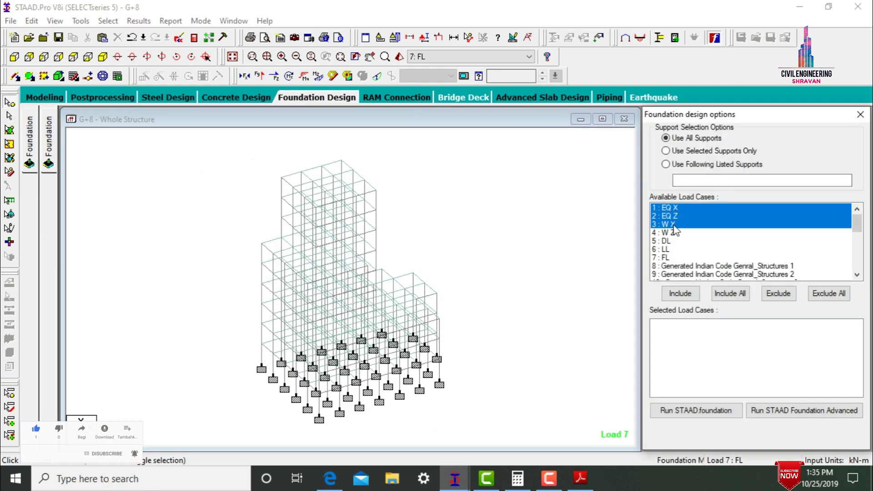
{"action": "left_click", "coordinate": [674, 233], "text": "ctrl"}
{"action": "left_click", "coordinate": [669, 241], "text": "ctrl"}
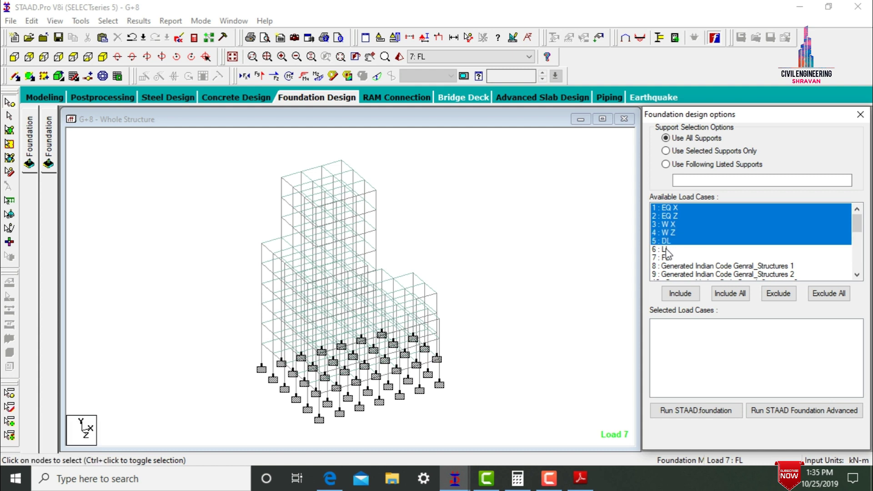
{"action": "left_click", "coordinate": [666, 249], "text": "ctrl"}
{"action": "left_click", "coordinate": [670, 258], "text": "ctrl"}
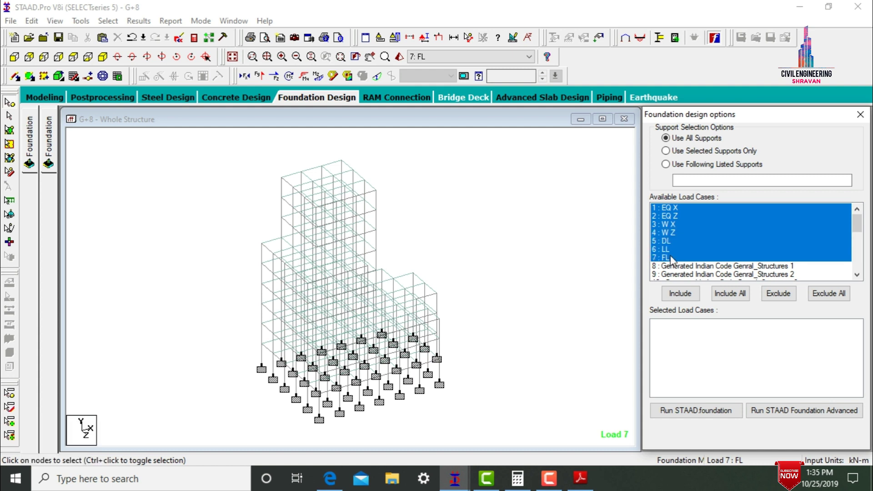
{"action": "left_click", "coordinate": [698, 294]}
{"action": "left_click", "coordinate": [691, 411]}
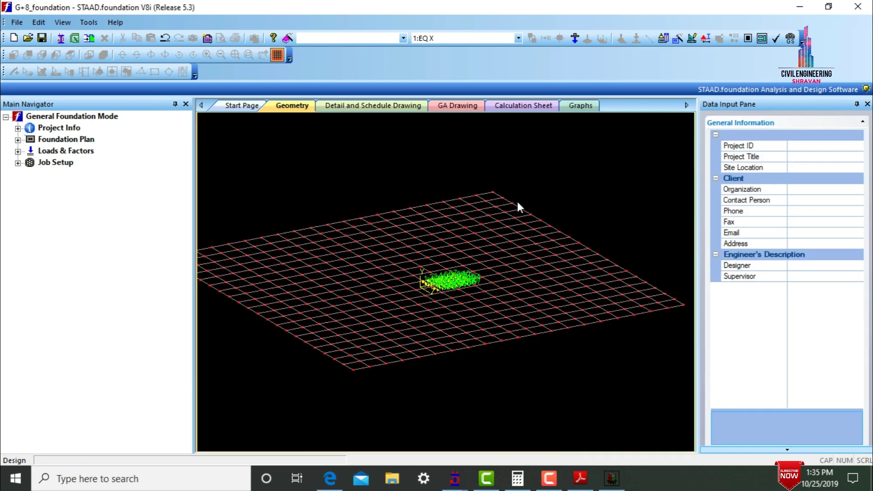
Step: Generate the service load combinations from the INDIAN combination table, numbered from 101
{"action": "scroll", "coordinate": [435, 219], "scroll_direction": "up", "scroll_amount": 4}
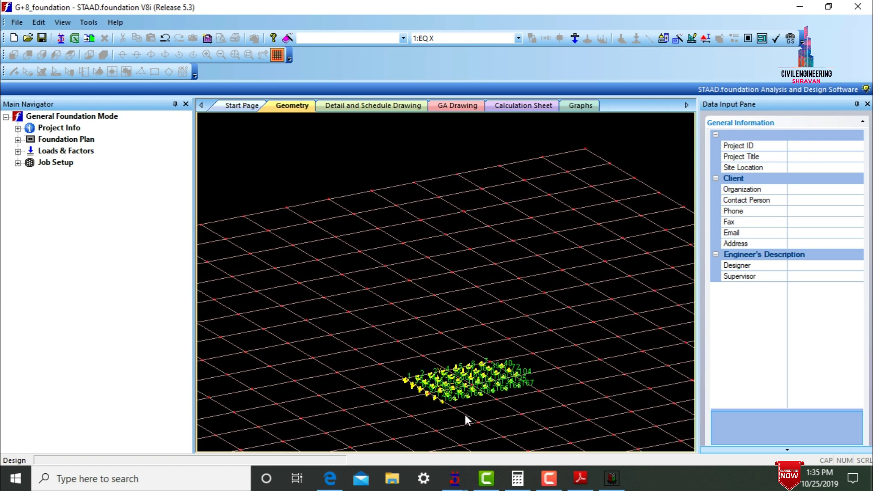
{"action": "scroll", "coordinate": [464, 413], "scroll_direction": "up", "scroll_amount": 4}
{"action": "scroll", "coordinate": [464, 413], "scroll_direction": "up", "scroll_amount": 3}
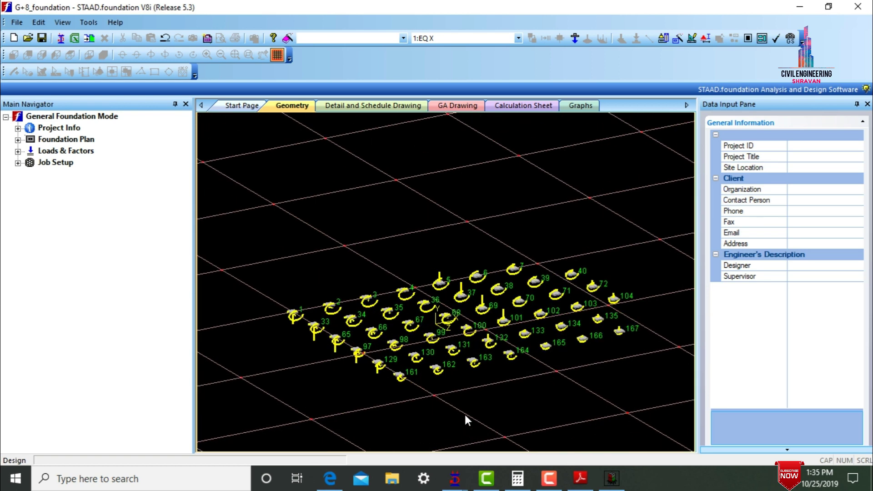
{"action": "left_click", "coordinate": [19, 163]}
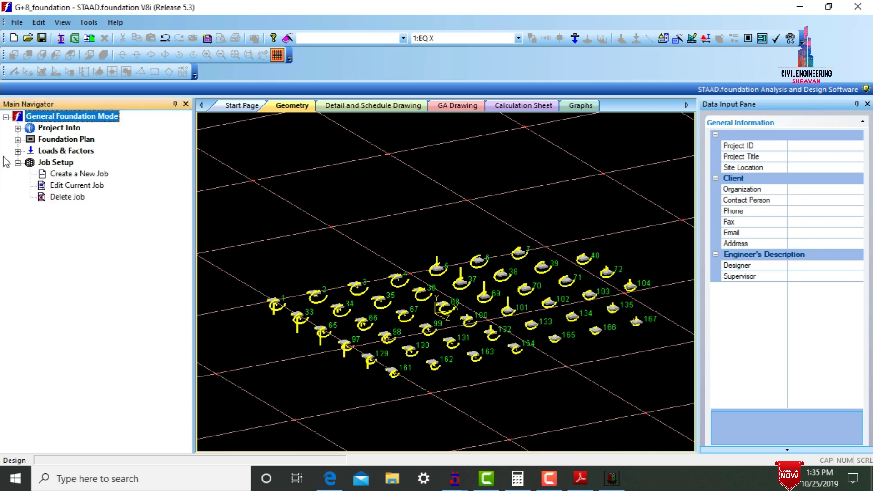
{"action": "left_click", "coordinate": [18, 151]}
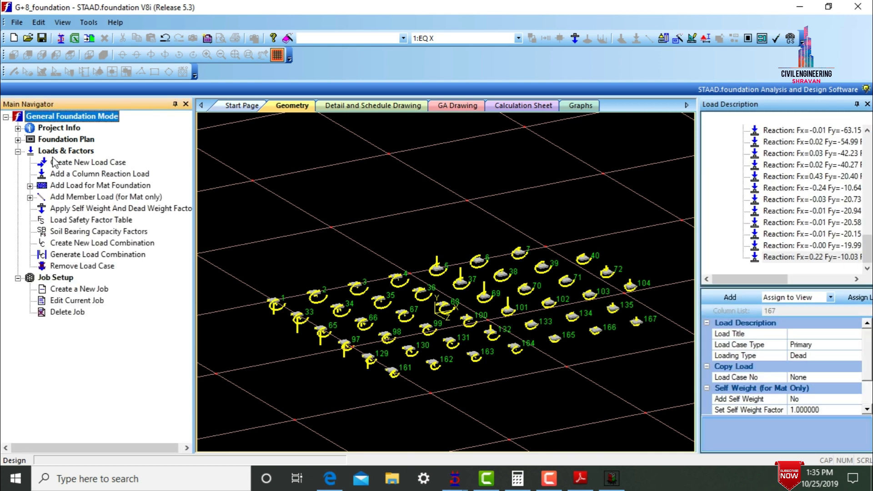
{"action": "left_click", "coordinate": [80, 255]}
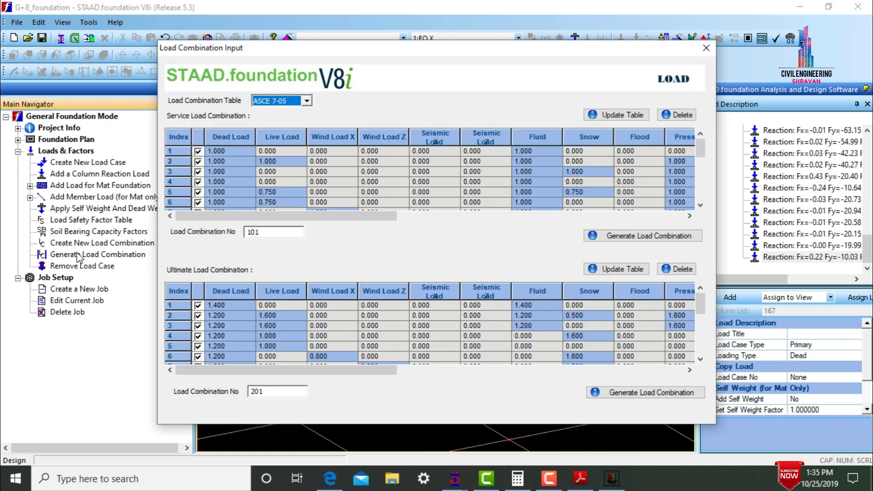
{"action": "left_click", "coordinate": [277, 101]}
{"action": "left_click", "coordinate": [277, 129]}
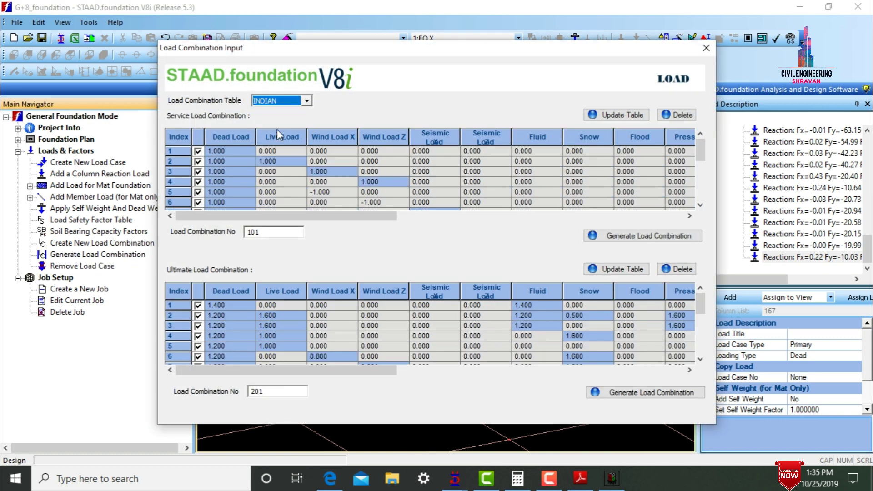
{"action": "left_click", "coordinate": [625, 237]}
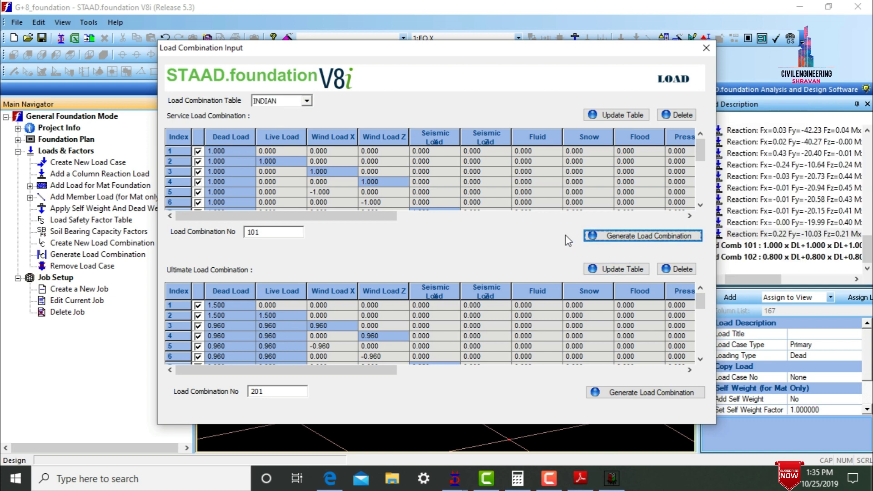
{"action": "left_click", "coordinate": [500, 268]}
Step: Generate the ultimate load combinations from the INDIAN table, numbered from 201, and close the load combination input
{"action": "left_click", "coordinate": [618, 396]}
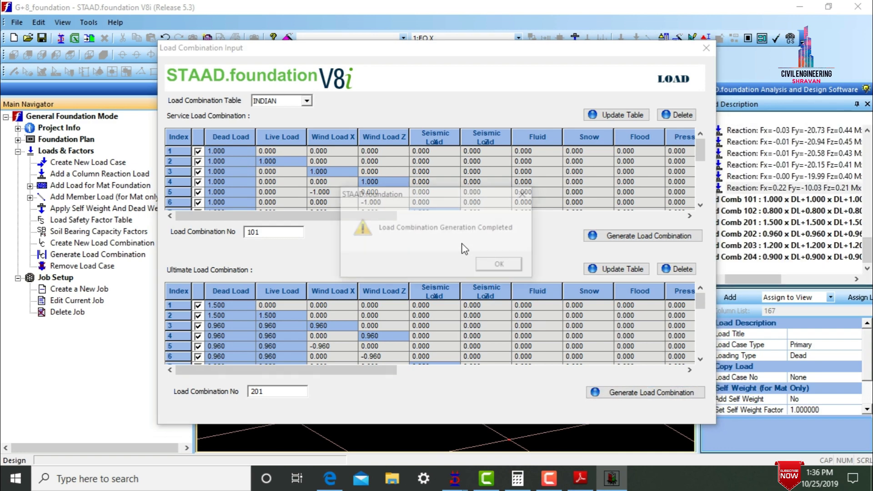
{"action": "left_click", "coordinate": [492, 266]}
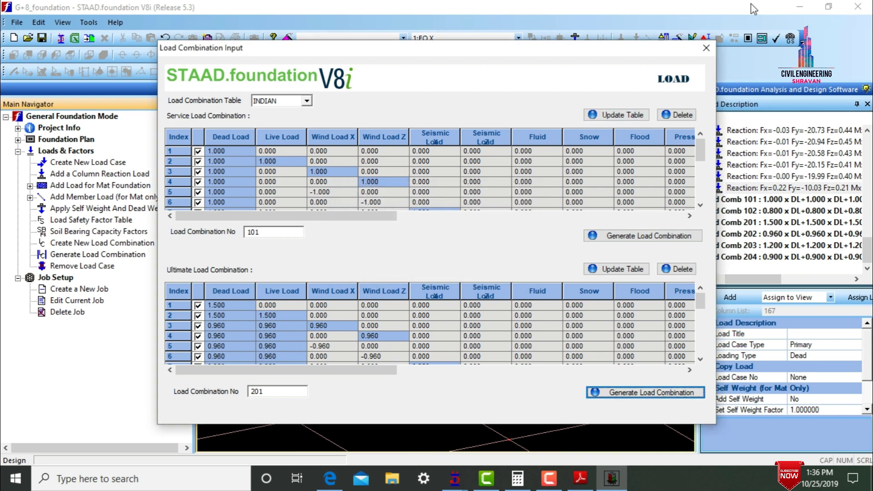
{"action": "left_click", "coordinate": [706, 48]}
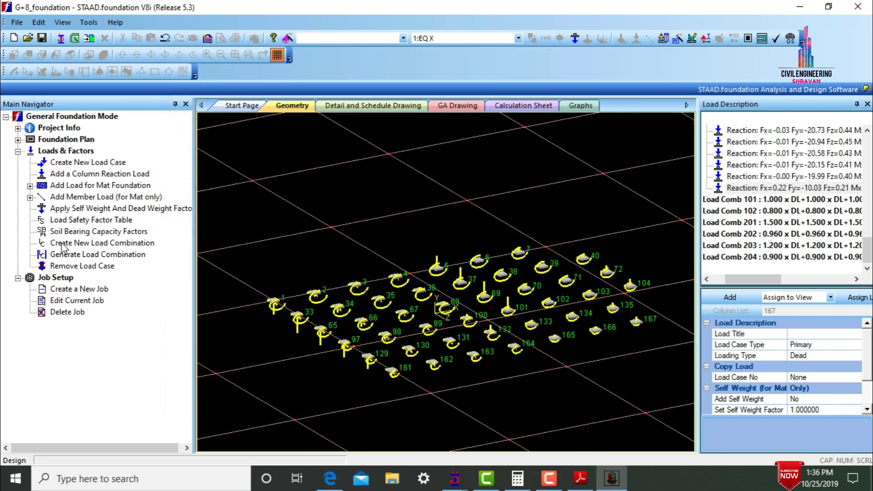
Step: Start a new isolated footing job named rfghj with the Indian design code and SI units for all supports
{"action": "left_click", "coordinate": [76, 290]}
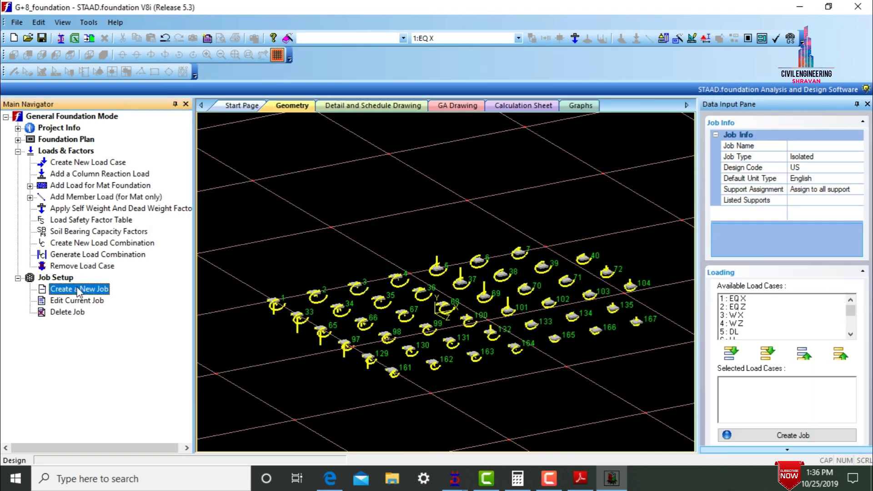
{"action": "left_click", "coordinate": [799, 145]}
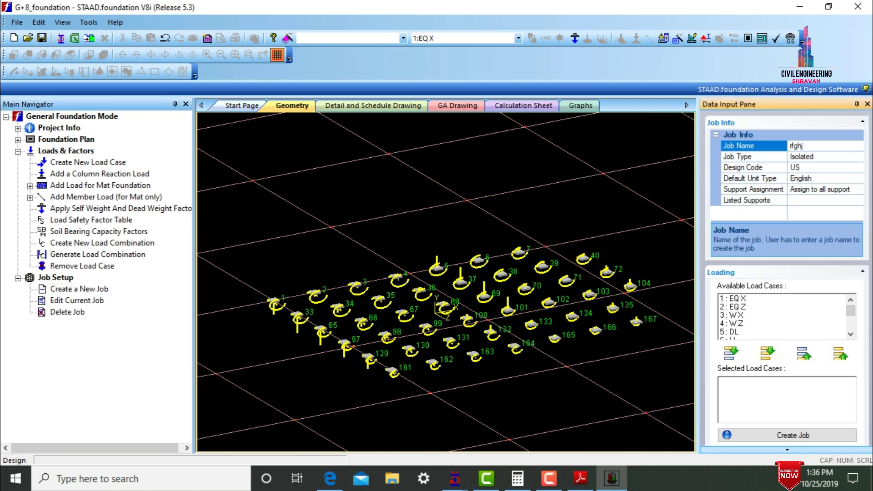
{"action": "left_click", "coordinate": [859, 168]}
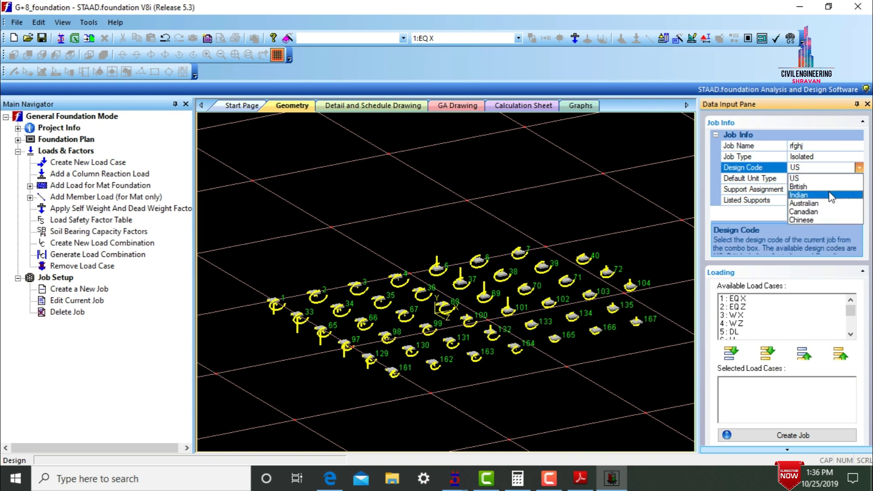
{"action": "left_click", "coordinate": [833, 196]}
{"action": "left_click", "coordinate": [859, 179]}
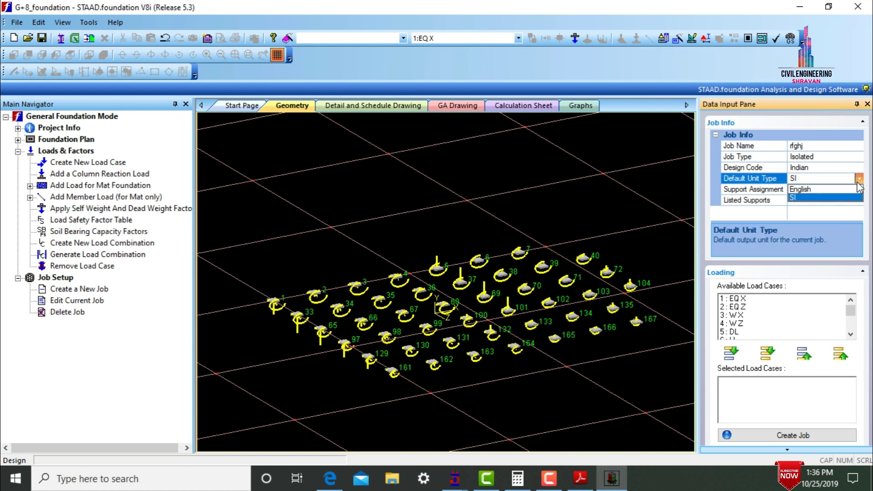
{"action": "left_click", "coordinate": [833, 197]}
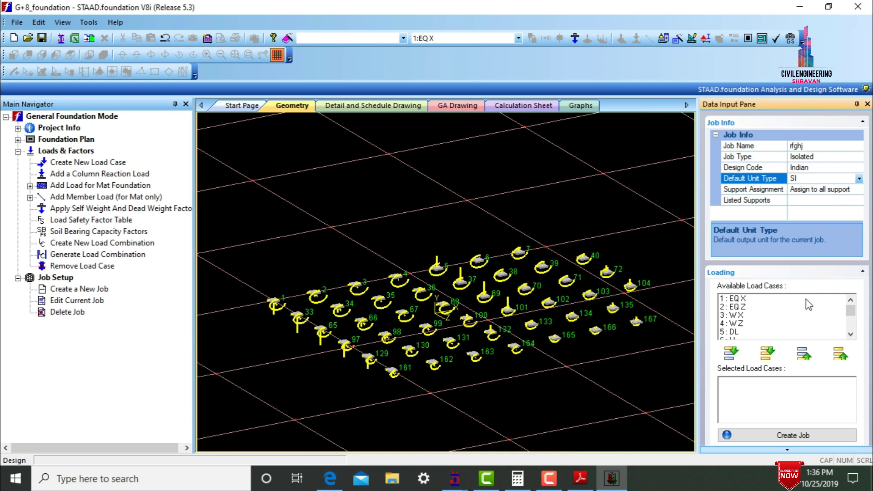
Step: Add load combinations 101, 102 and 201 to 204 to the job's selected load cases and create the job
{"action": "left_click_drag", "start_coordinate": [850, 311], "coordinate": [859, 337]}
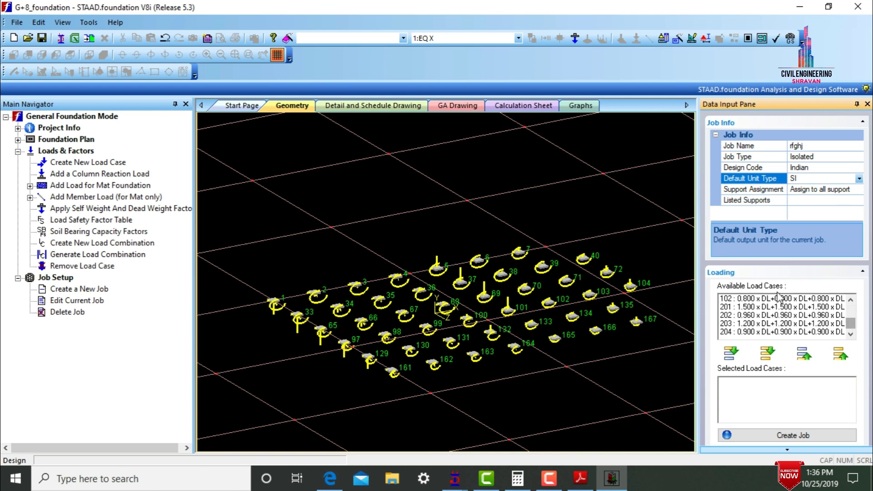
{"action": "left_click", "coordinate": [849, 298]}
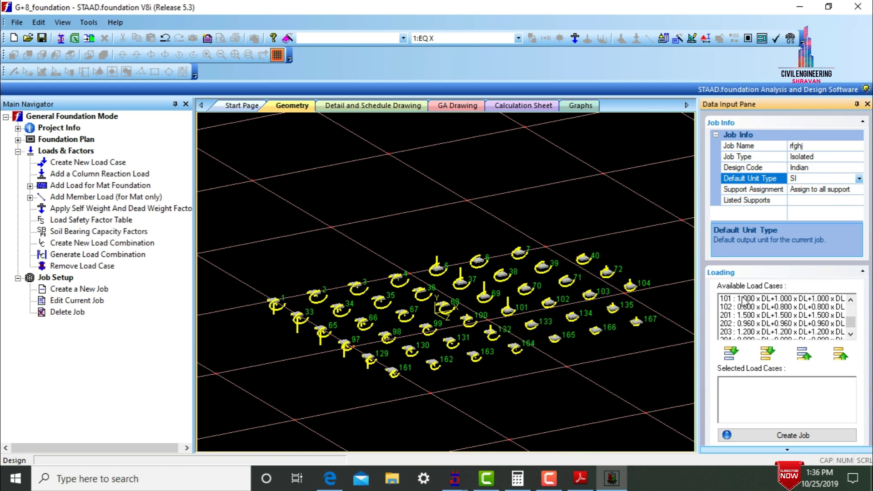
{"action": "left_click", "coordinate": [743, 300]}
{"action": "left_click", "coordinate": [745, 311], "text": "shift"}
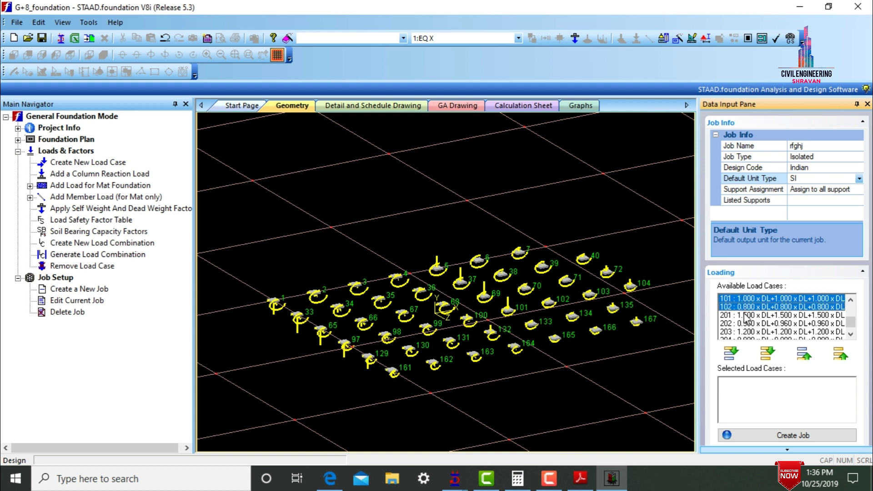
{"action": "left_click", "coordinate": [746, 324], "text": "shift"}
{"action": "left_click", "coordinate": [745, 323], "text": "ctrl"}
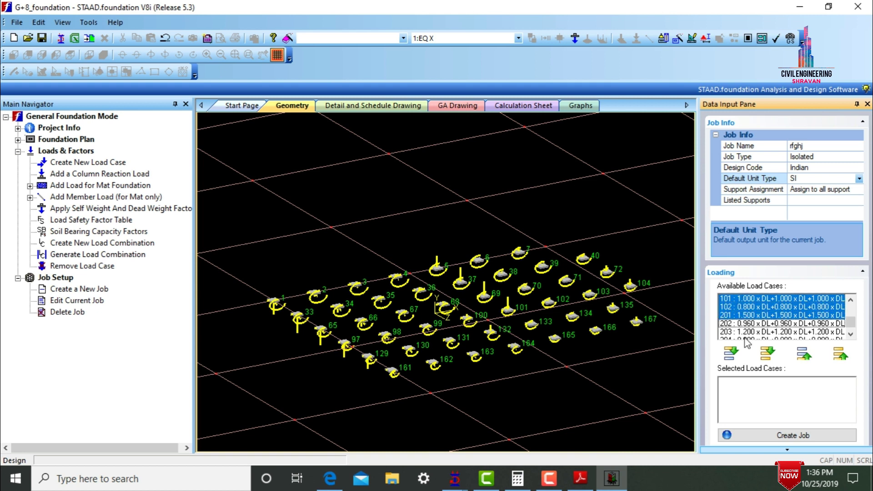
{"action": "left_click", "coordinate": [746, 332], "text": "ctrl"}
{"action": "left_click", "coordinate": [746, 324], "text": "ctrl"}
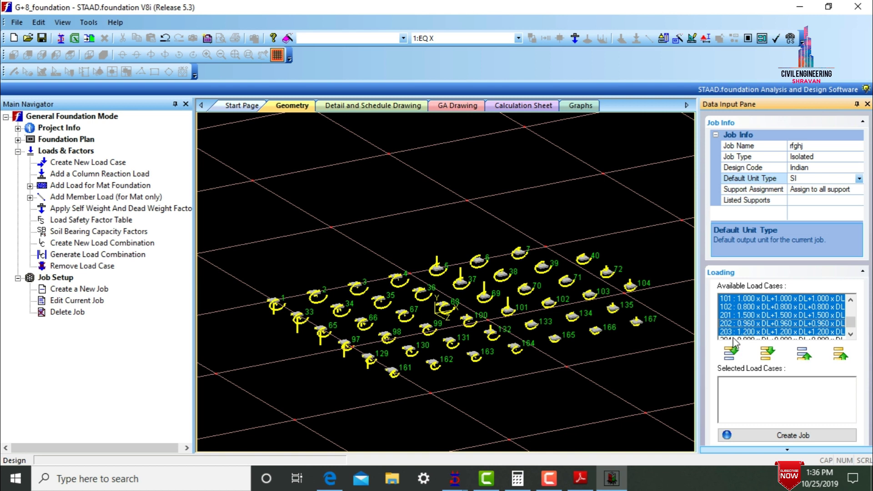
{"action": "left_click", "coordinate": [734, 338], "text": "ctrl"}
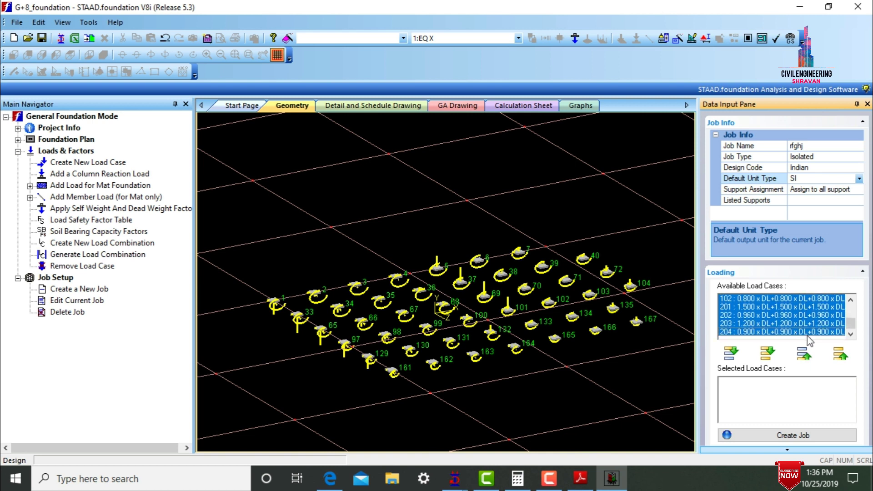
{"action": "left_click", "coordinate": [730, 353]}
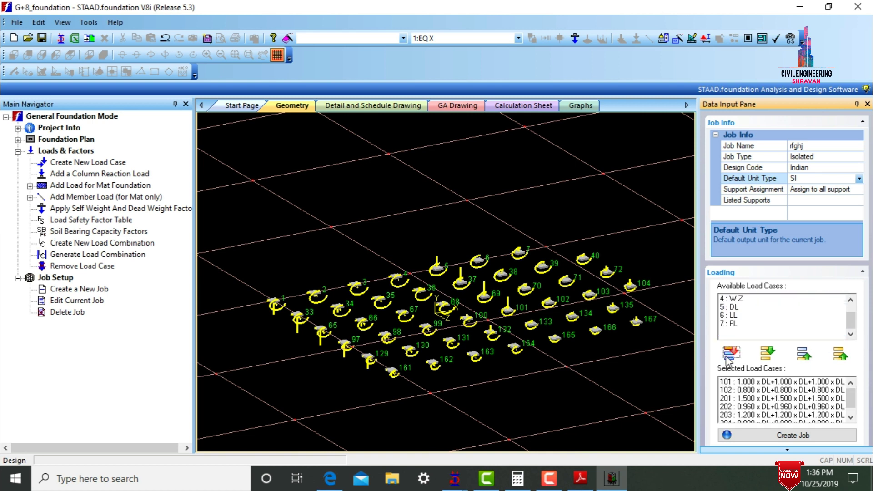
{"action": "left_click", "coordinate": [772, 435]}
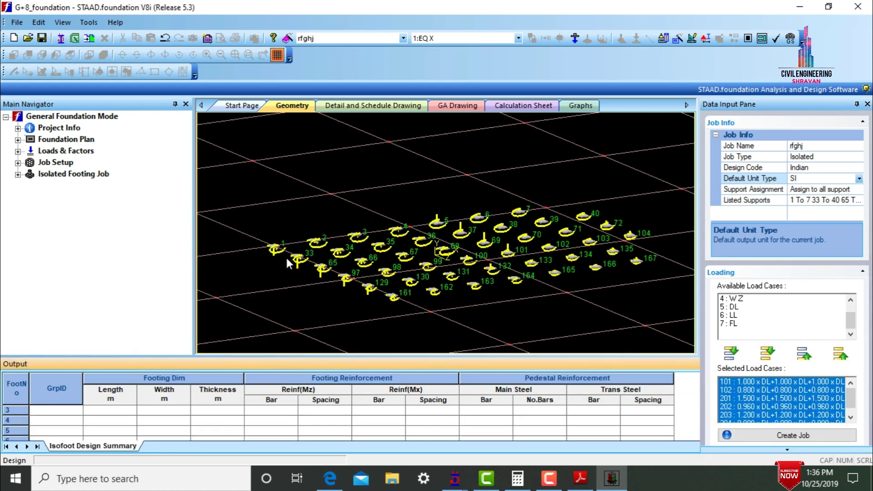
Step: Check the isolated footing job's concrete, cover, soil, geometry and sliding parameters, and run the analysis and design
{"action": "left_click", "coordinate": [17, 174]}
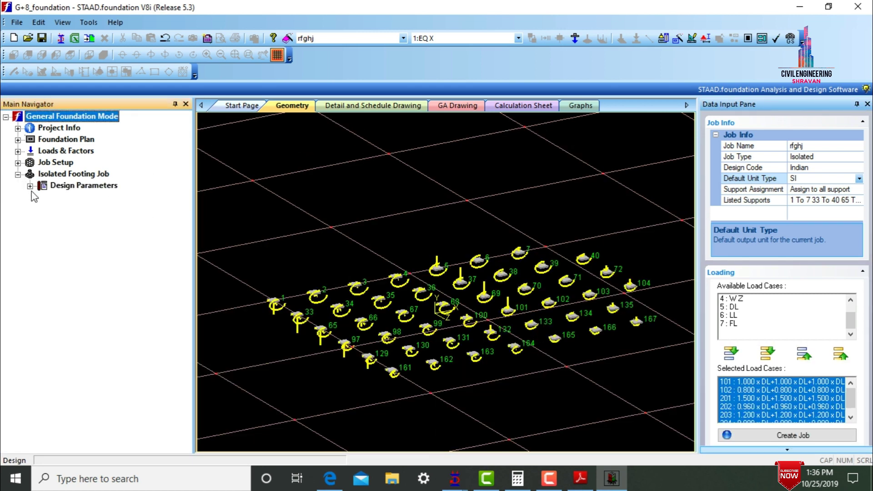
{"action": "left_click", "coordinate": [30, 186]}
{"action": "left_click", "coordinate": [80, 198]}
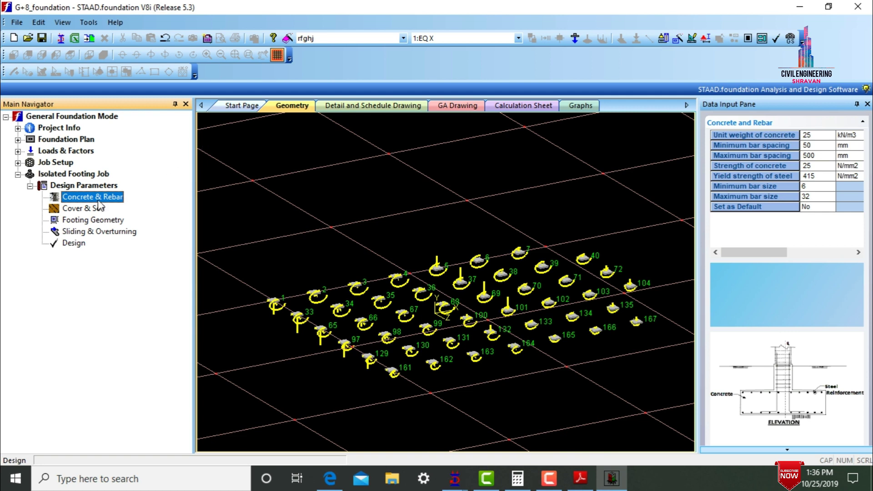
{"action": "left_click", "coordinate": [80, 214]}
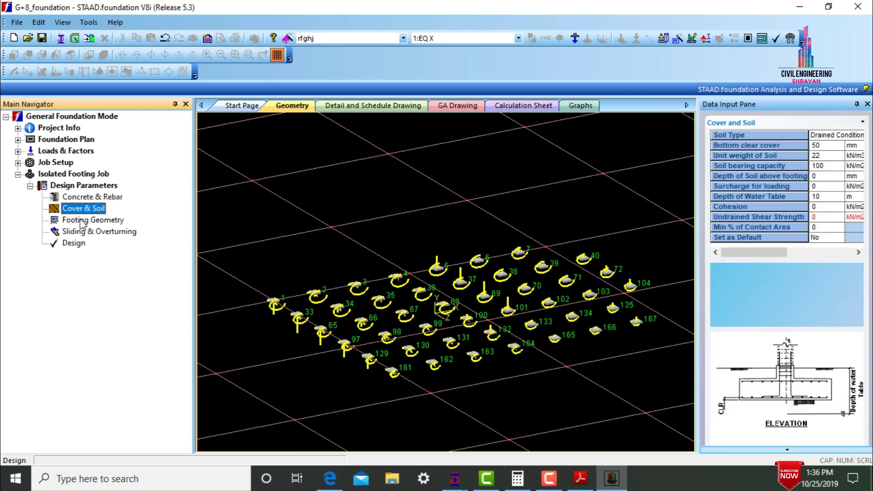
{"action": "left_click", "coordinate": [83, 222]}
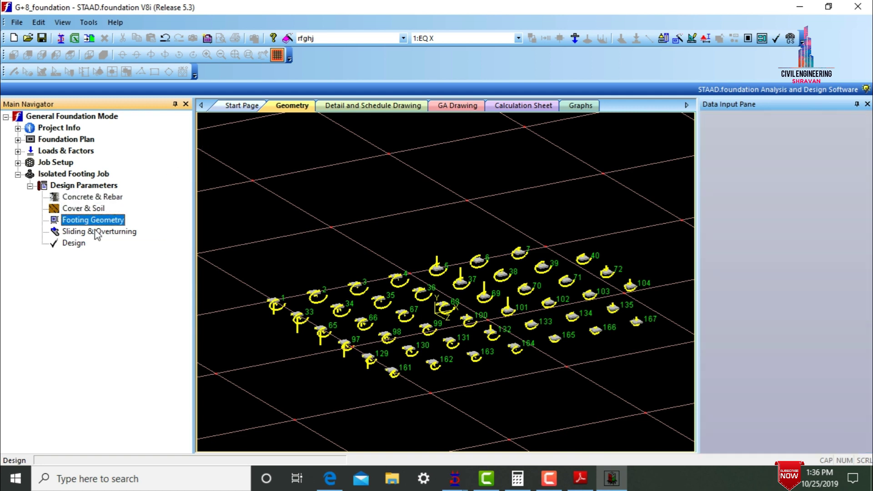
{"action": "left_click", "coordinate": [97, 232]}
{"action": "left_click", "coordinate": [84, 244]}
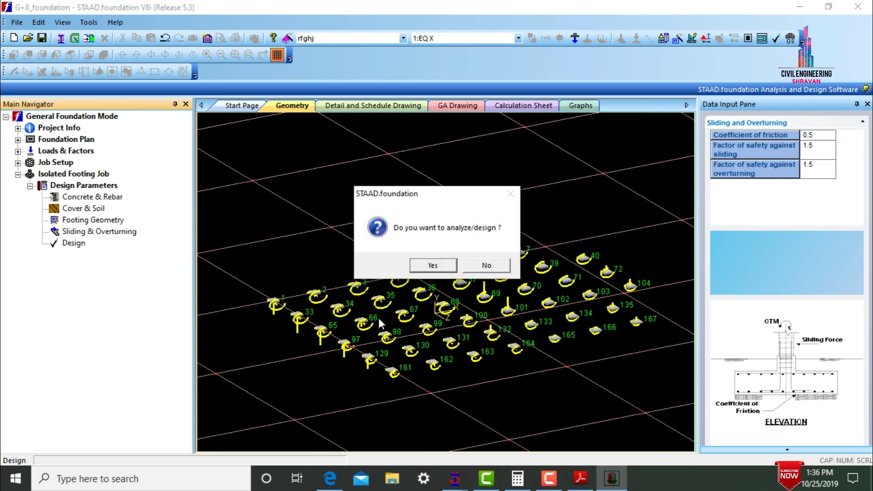
{"action": "left_click", "coordinate": [439, 271]}
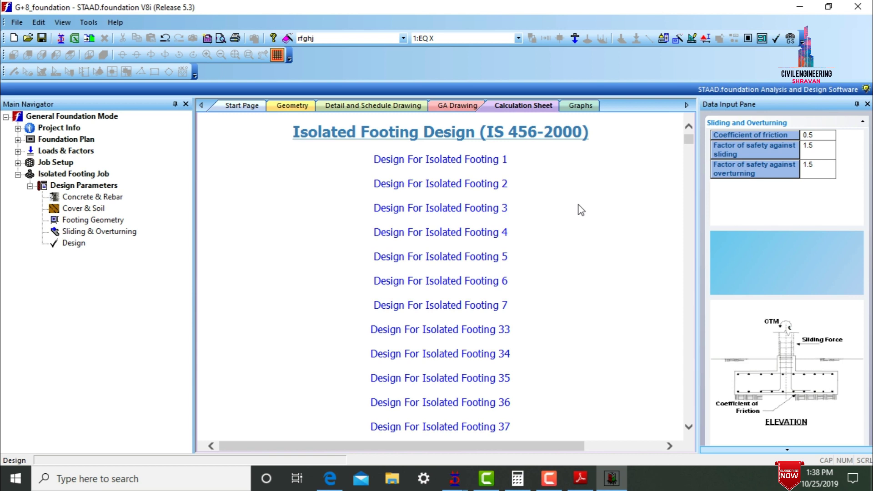
Step: Examine the calculation sheet of Isolated Footing 4, from its final size and shear checks through to its reinforcement
{"action": "left_click", "coordinate": [426, 235]}
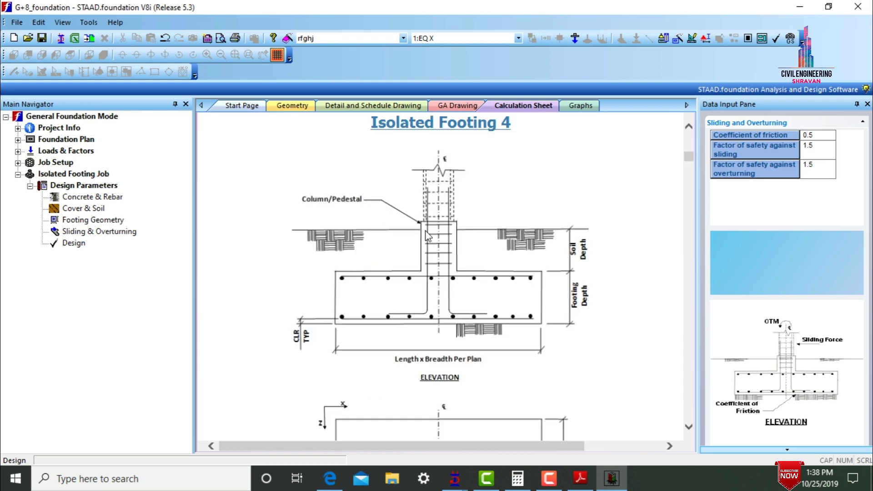
{"action": "left_click", "coordinate": [688, 244]}
{"action": "left_click", "coordinate": [689, 244]}
{"action": "left_click", "coordinate": [689, 245]}
{"action": "left_click", "coordinate": [689, 244]}
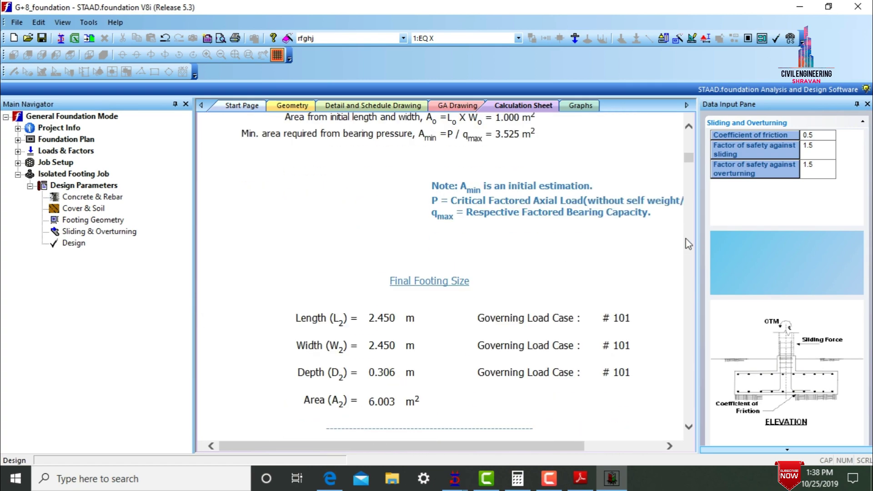
{"action": "left_click", "coordinate": [689, 244]}
{"action": "left_click", "coordinate": [689, 244]}
{"action": "left_click", "coordinate": [689, 244]}
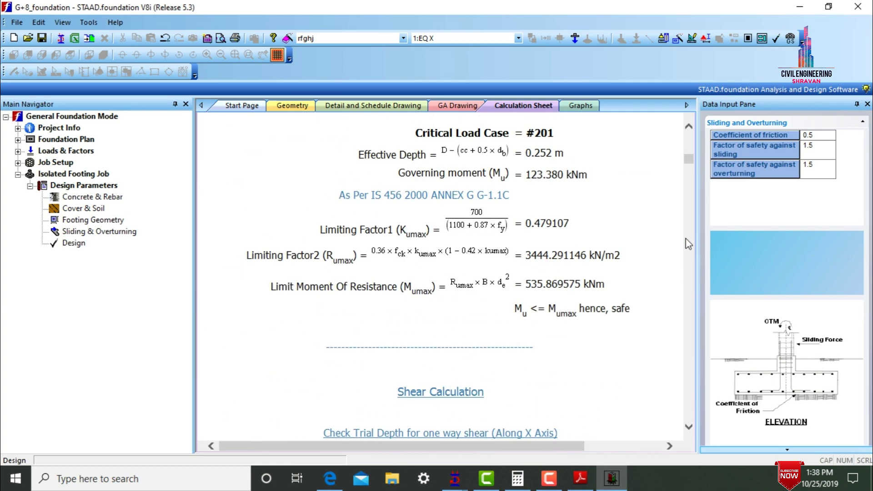
{"action": "left_click", "coordinate": [688, 244]}
{"action": "left_click", "coordinate": [689, 244]}
{"action": "left_click", "coordinate": [689, 244]}
{"action": "left_click", "coordinate": [689, 244]}
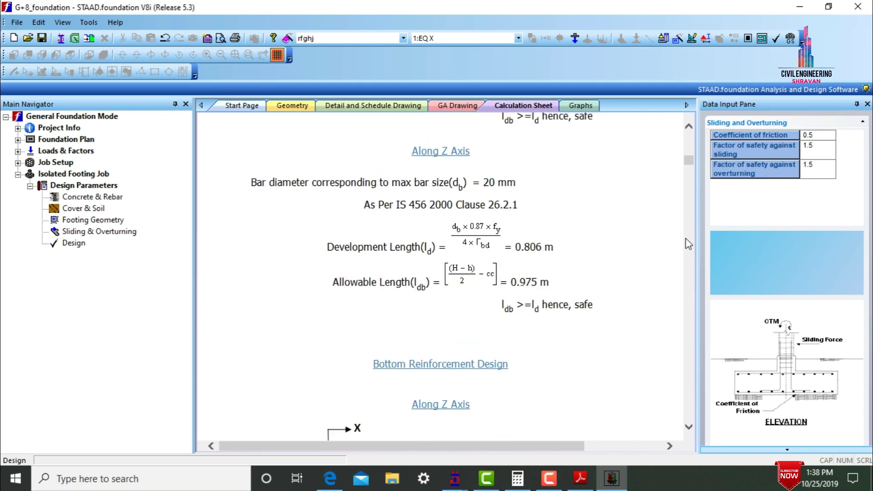
{"action": "left_click", "coordinate": [689, 244]}
{"action": "left_click", "coordinate": [689, 244]}
{"action": "left_click", "coordinate": [689, 244]}
{"action": "left_click", "coordinate": [689, 244]}
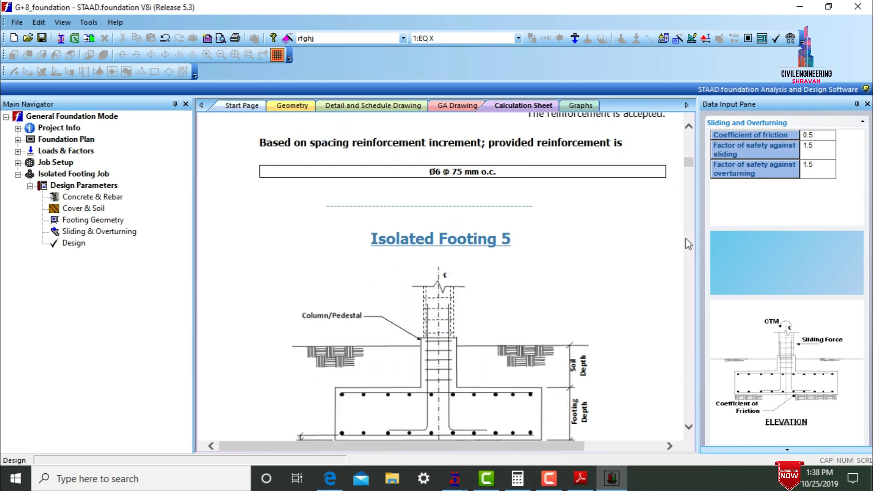
Step: Review the footing schedule and GA drawings, and switch to STAAD.Pro to view the rendered G+8 model from another side
{"action": "left_click", "coordinate": [243, 106]}
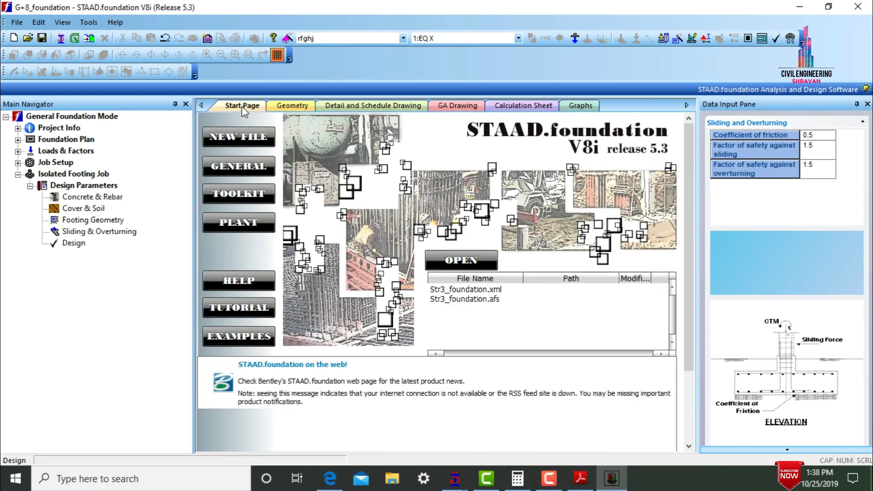
{"action": "left_click", "coordinate": [278, 106]}
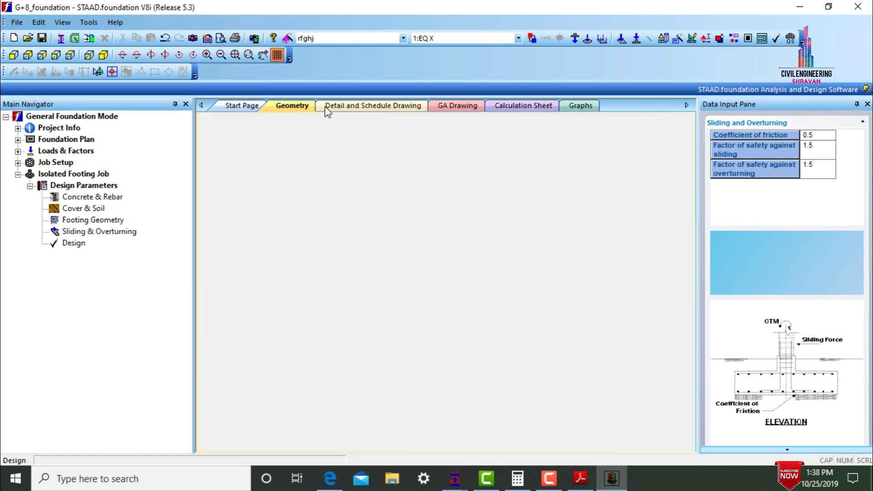
{"action": "left_click", "coordinate": [326, 108]}
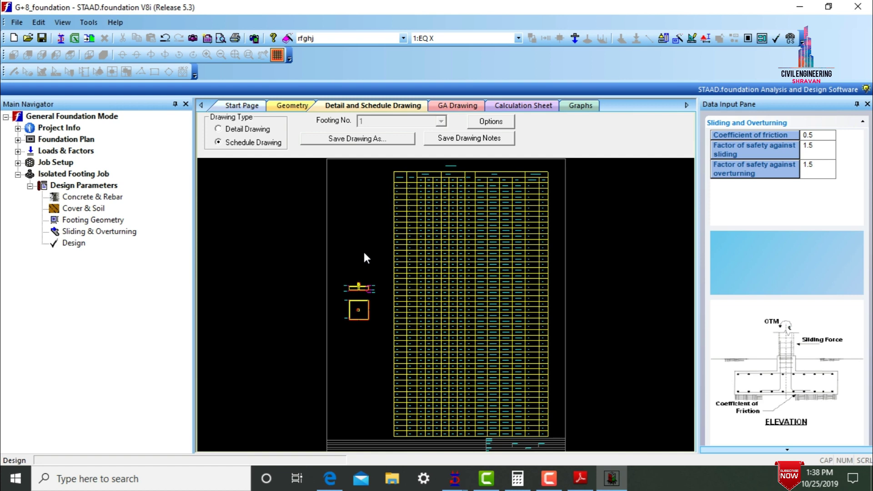
{"action": "left_click", "coordinate": [457, 109]}
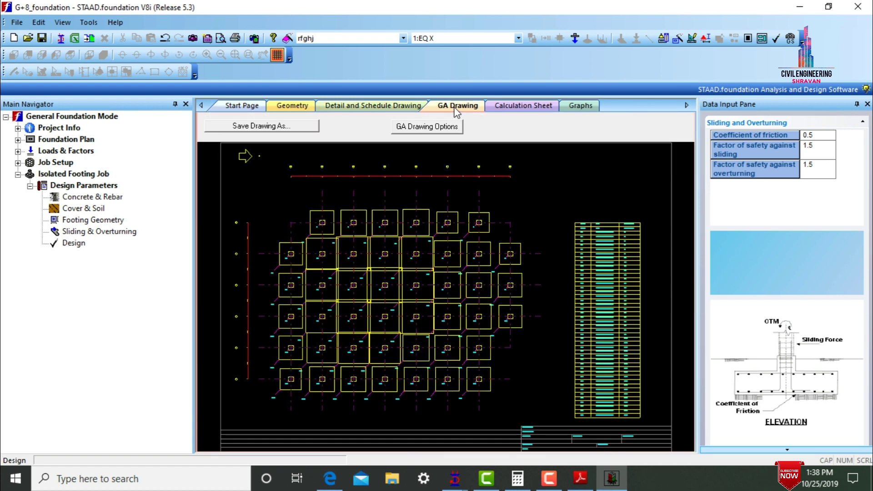
{"action": "left_click", "coordinate": [508, 108]}
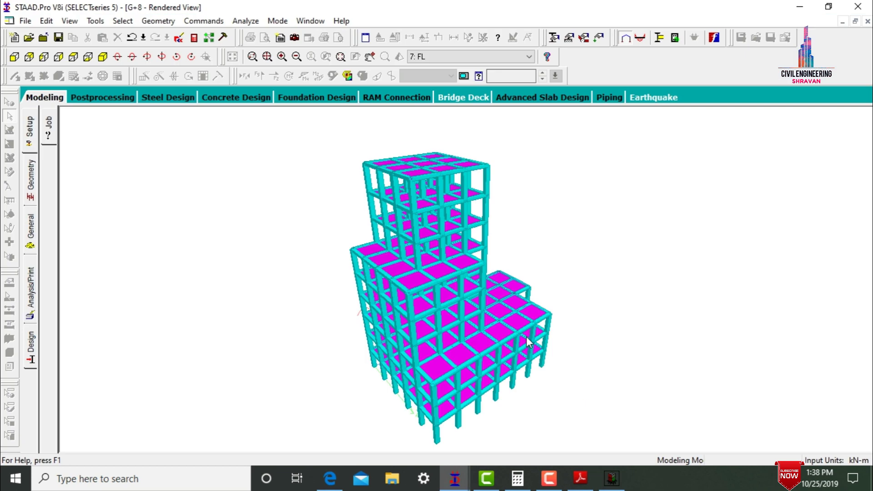
{"action": "middle_click_drag", "start_coordinate": [525, 337], "coordinate": [382, 351]}
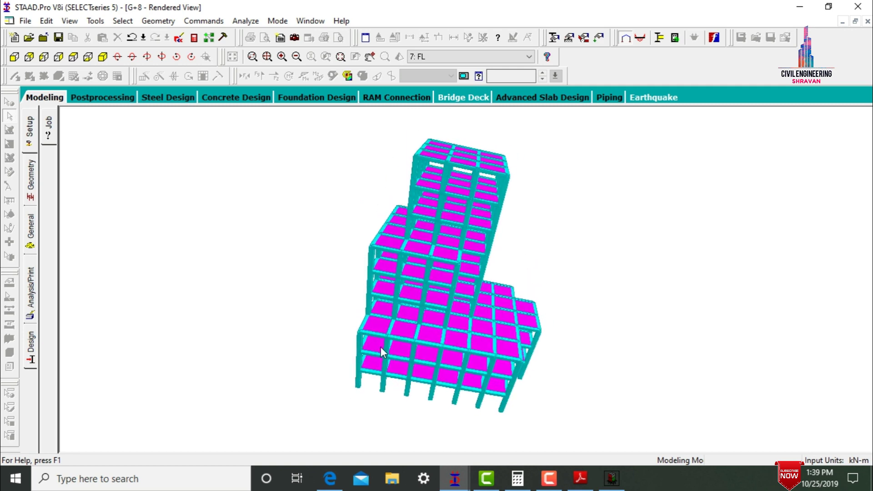